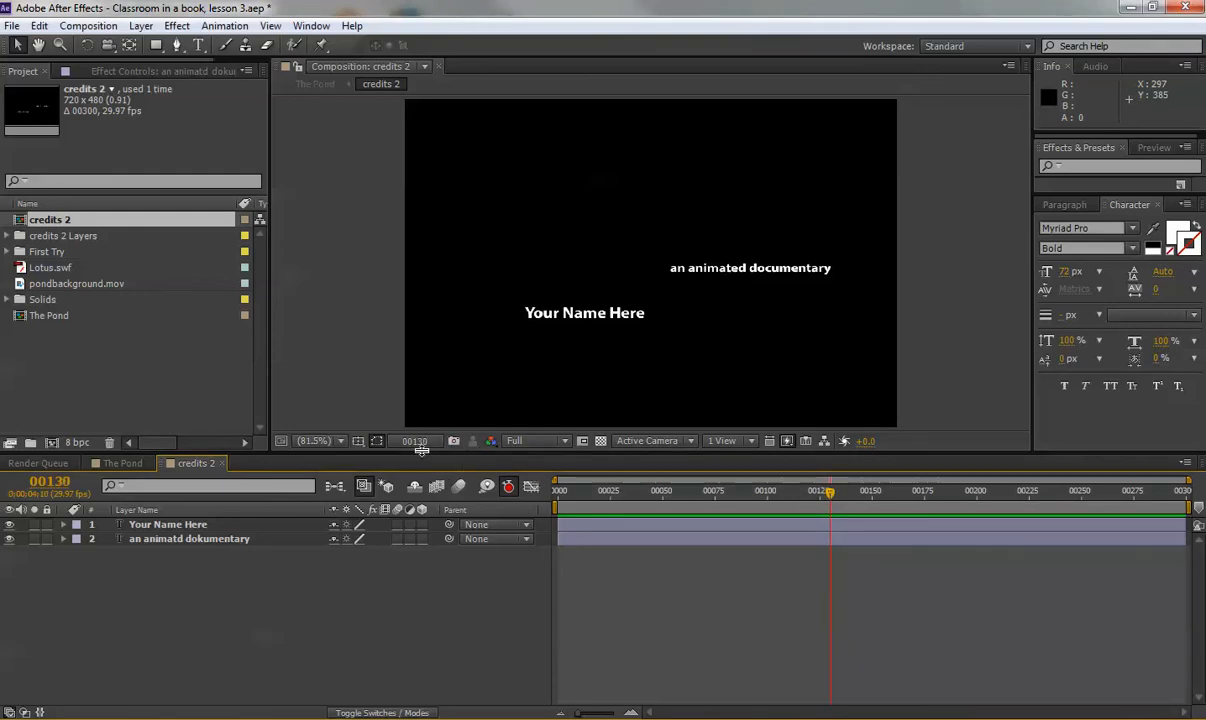
Go to frame 150, select the 'an animated documentary' layer and open the Animation menu.
drag(835, 500, 873, 503)
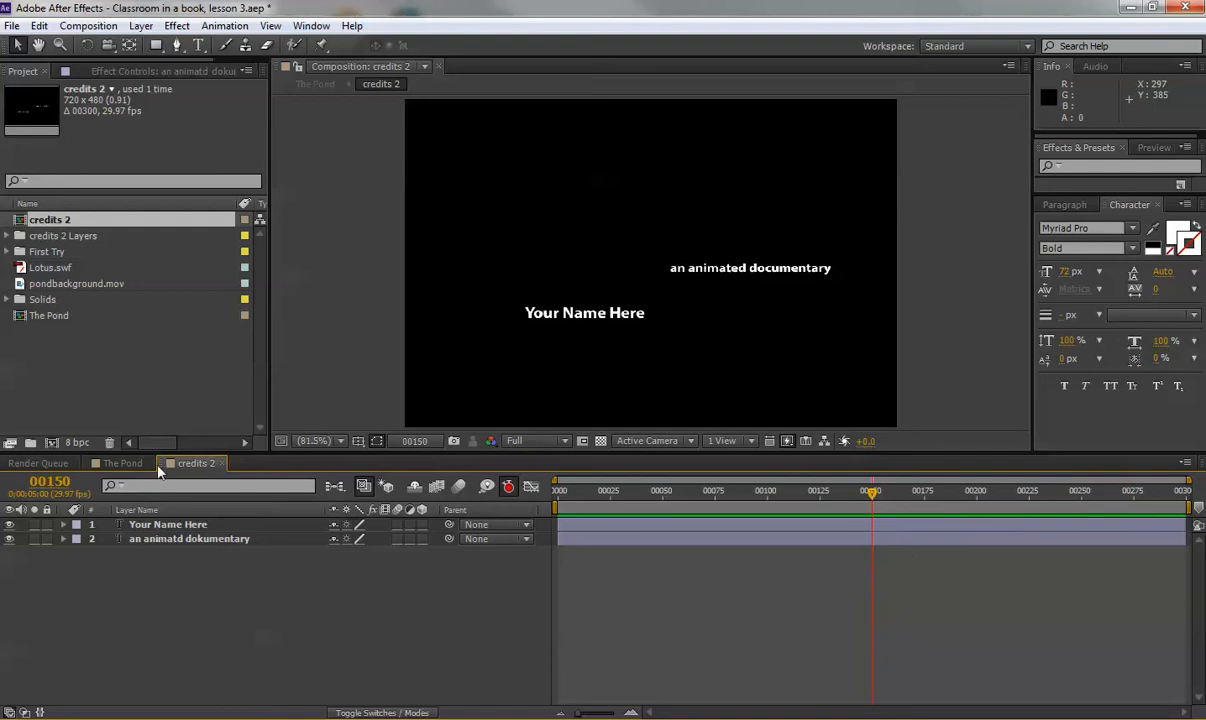
click(49, 481)
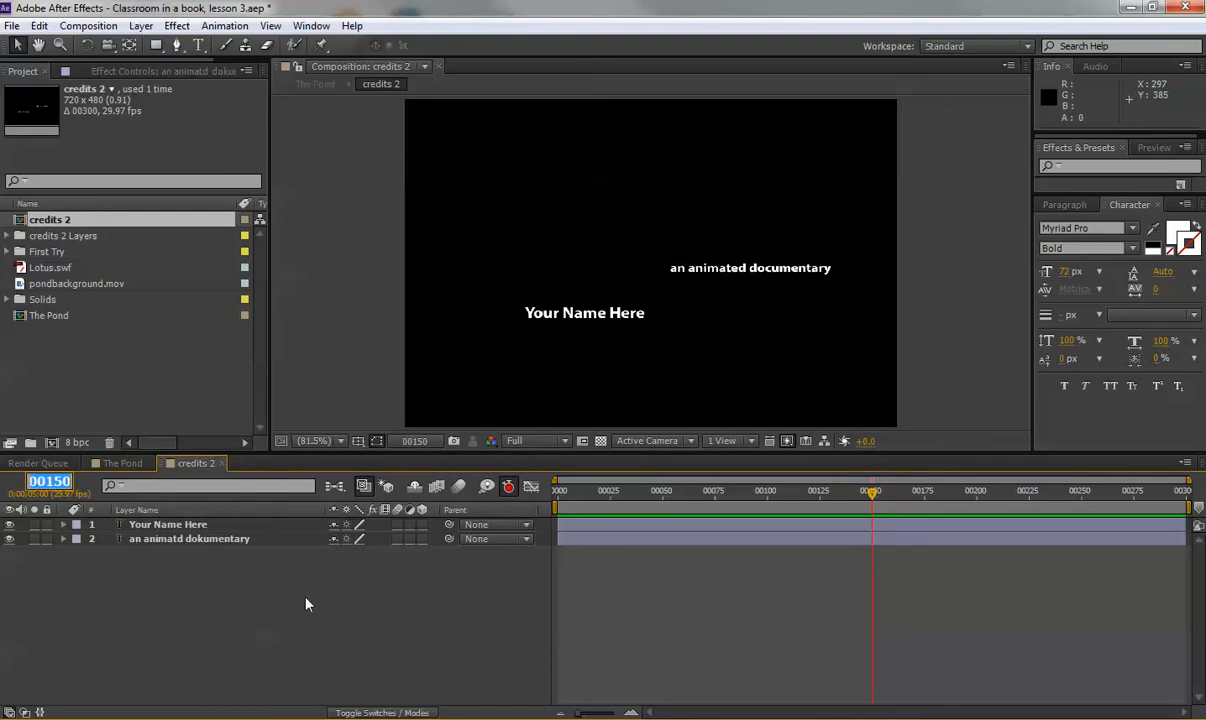
key(Return)
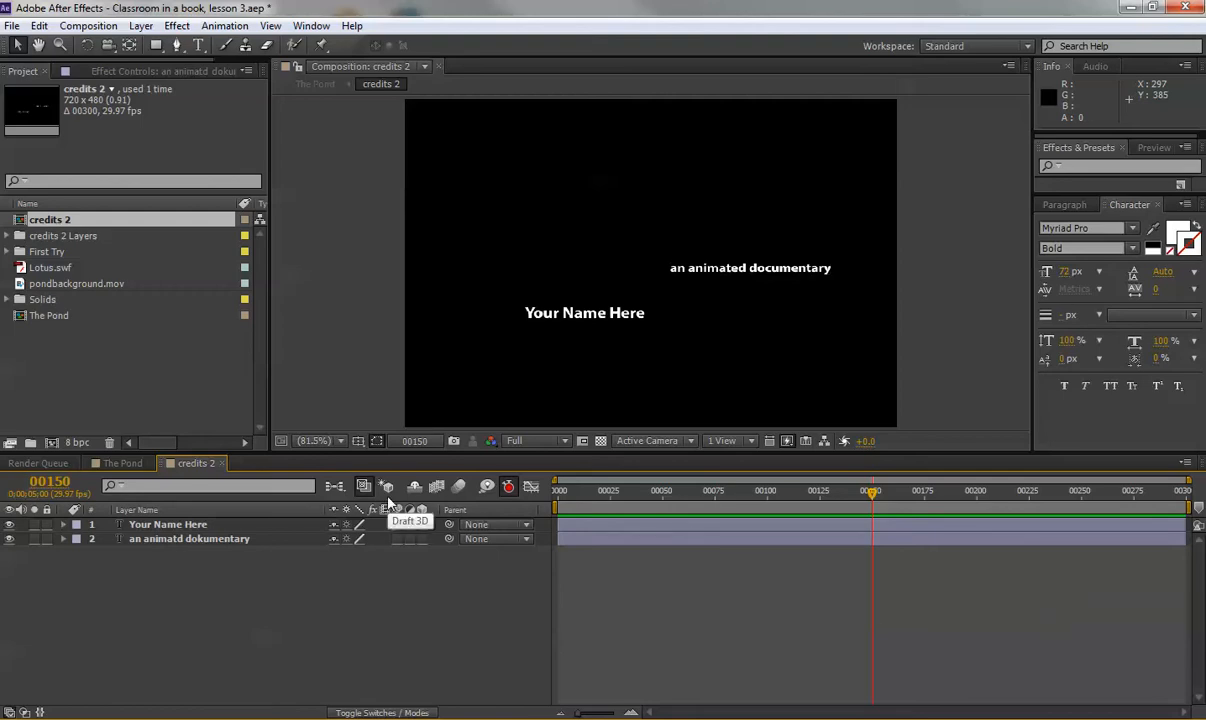
click(174, 540)
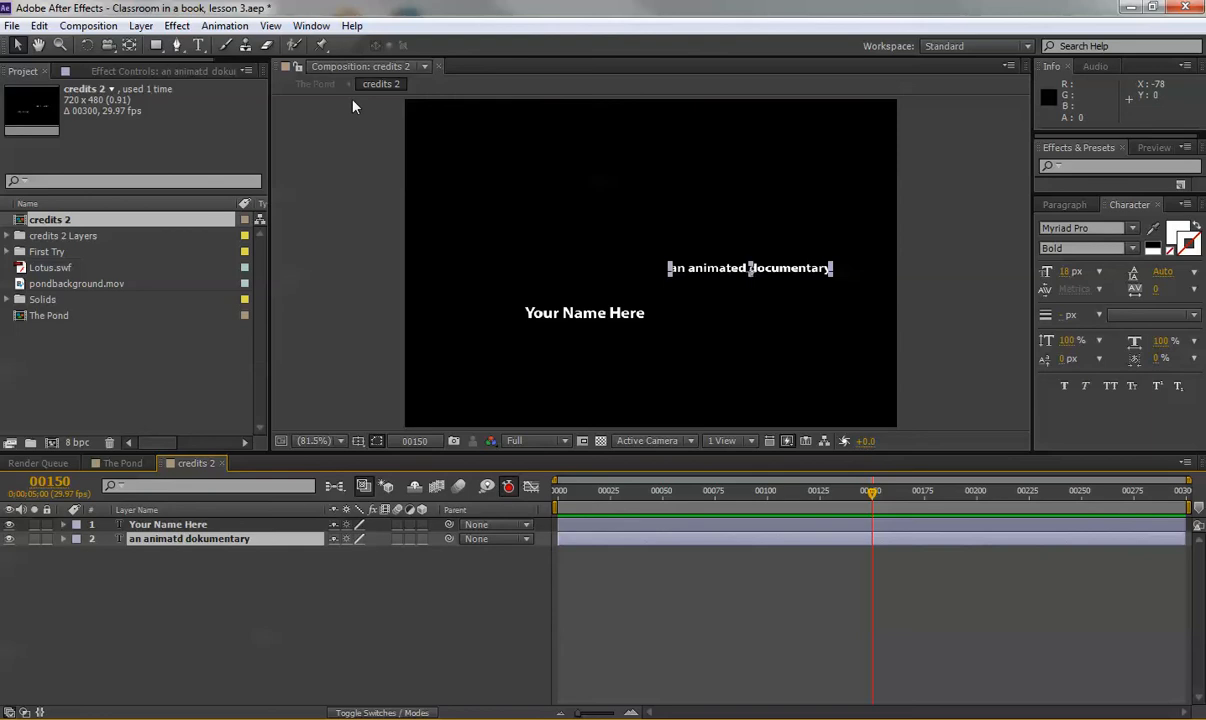
click(224, 26)
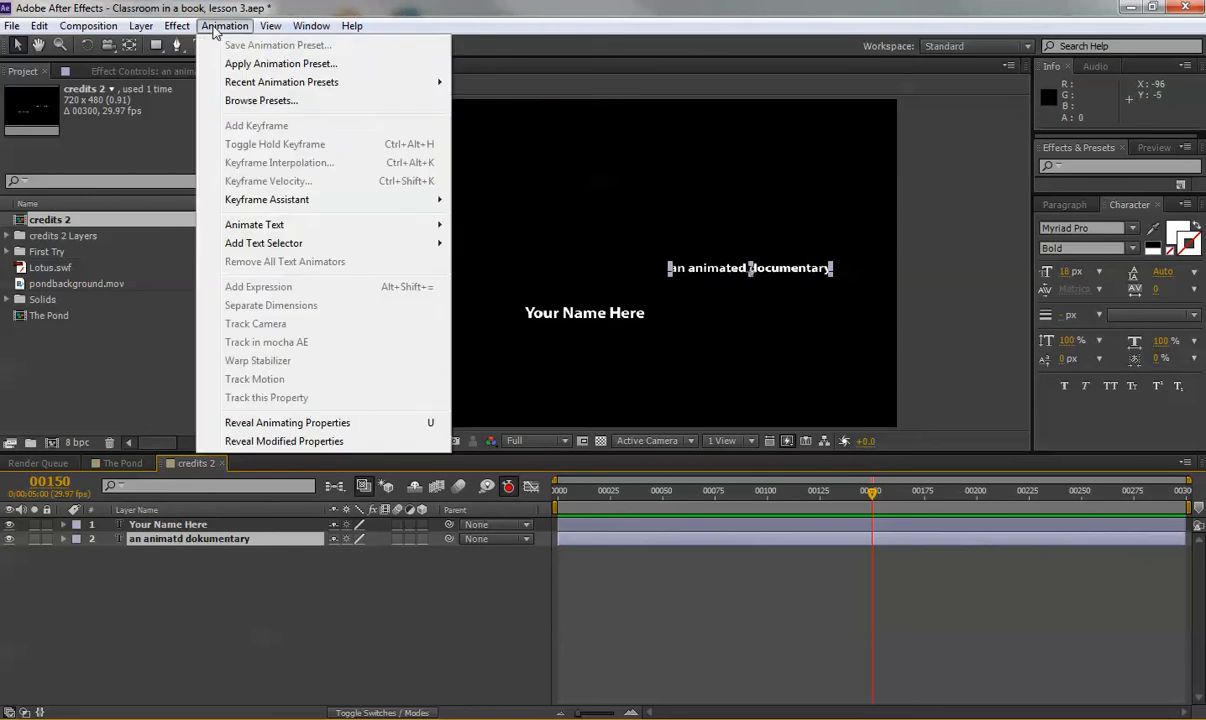
Browse presets in Bridge under Text > Animate In, previewing Fade Up And Flip and Fade Up Characters.
click(261, 100)
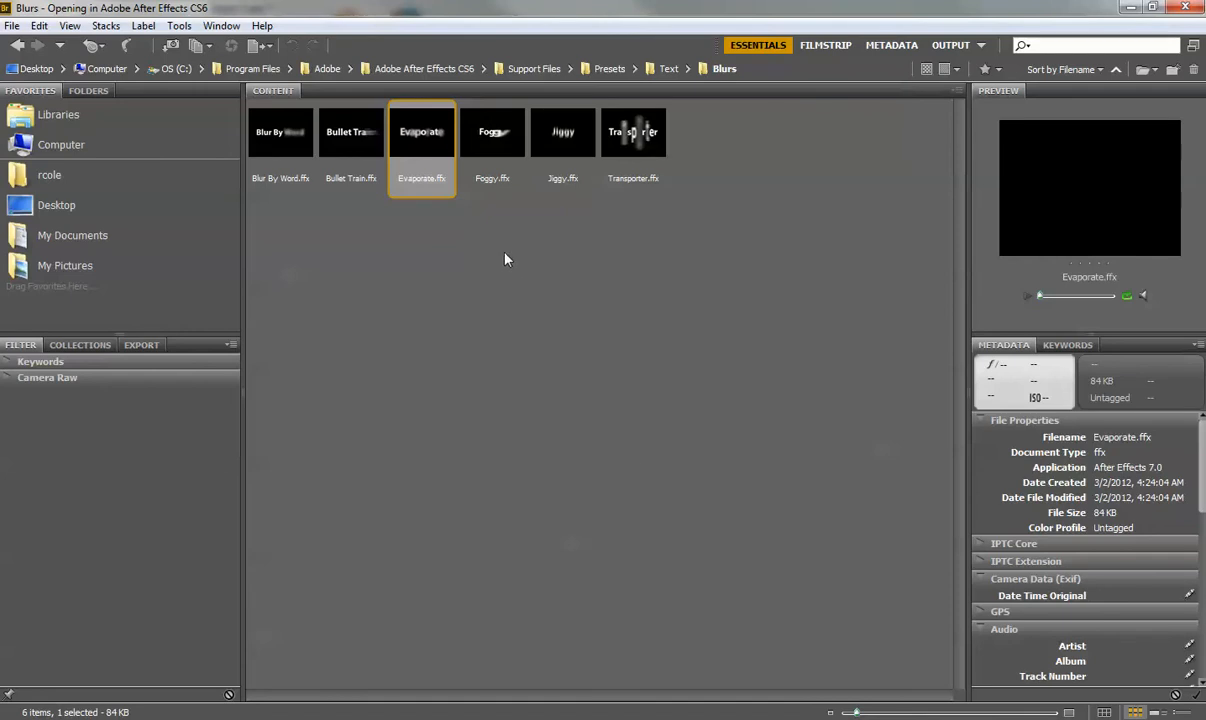
click(668, 69)
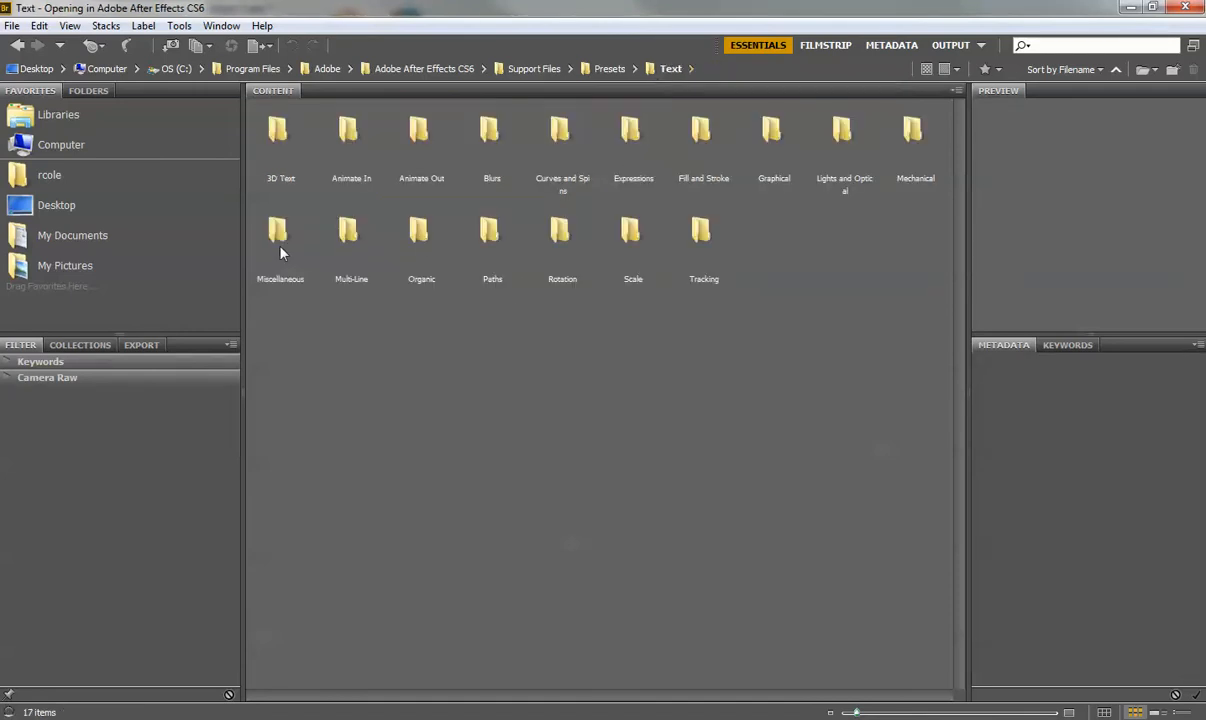
double_click(352, 134)
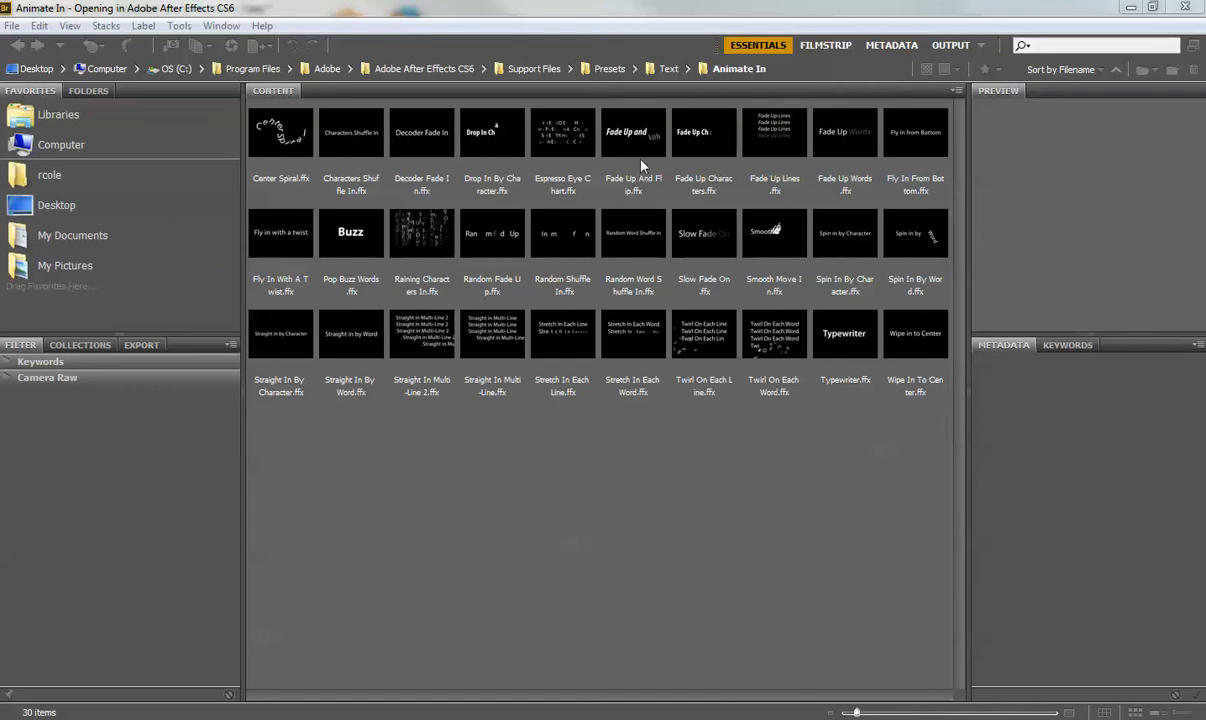
click(640, 160)
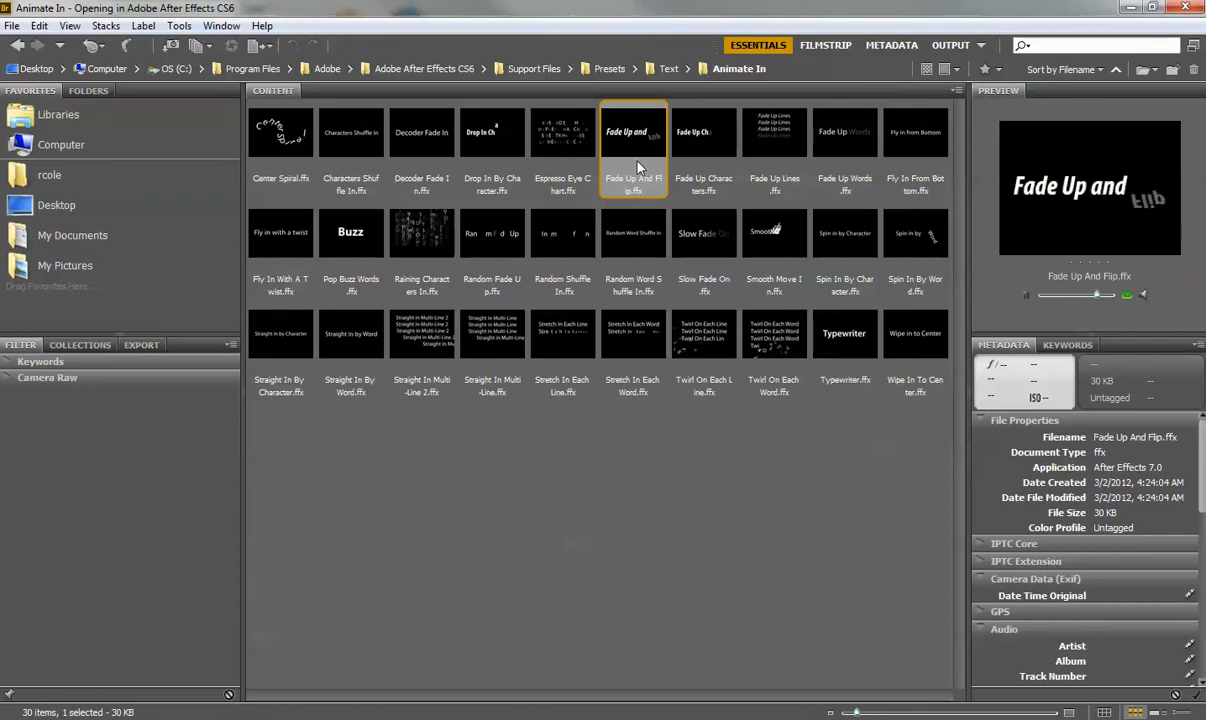
click(713, 158)
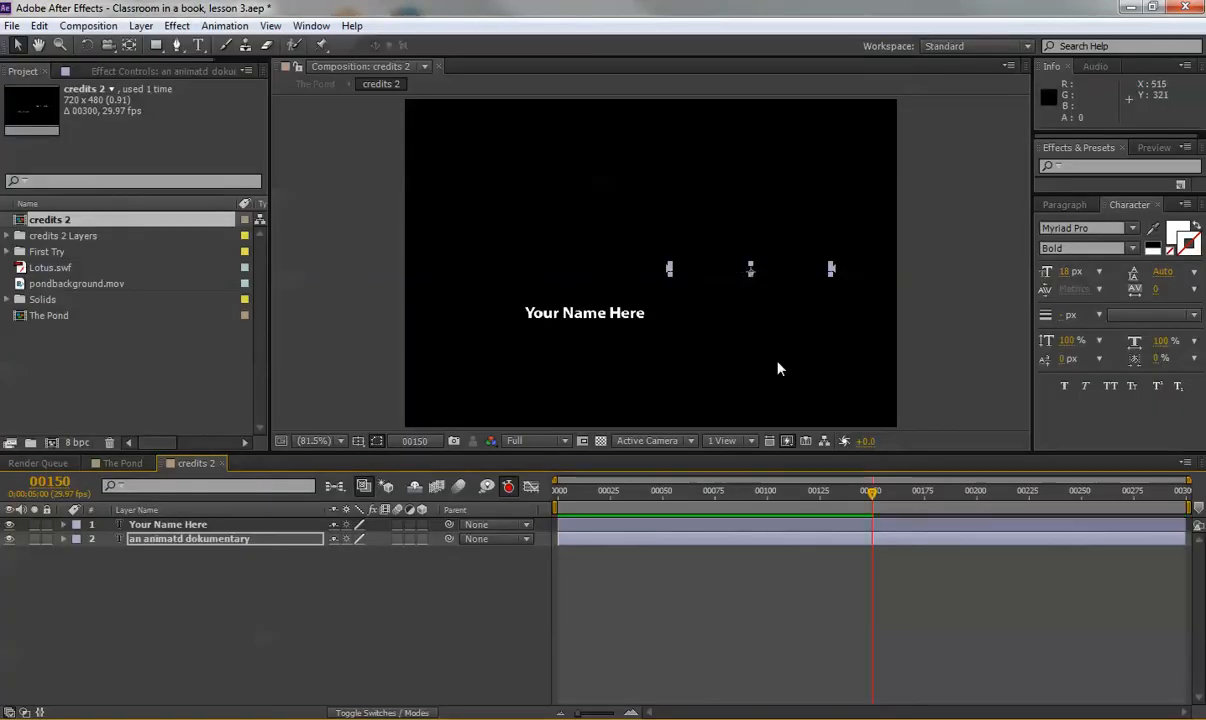
Preview the applied Fade Up Characters animation and reveal its keyframes ending at frame 210.
mouse_move(869, 490)
mouse_down()
mouse_move(1001, 510)
mouse_move(862, 482)
mouse_up()
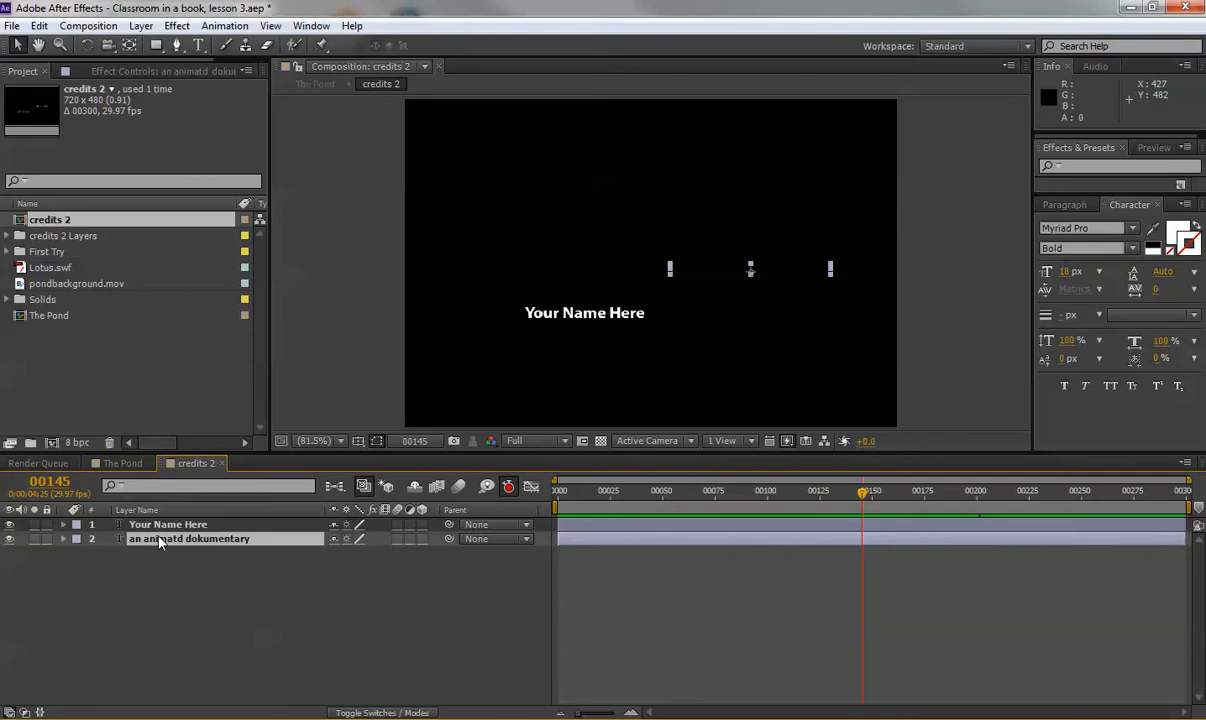
key(u)
key(u)
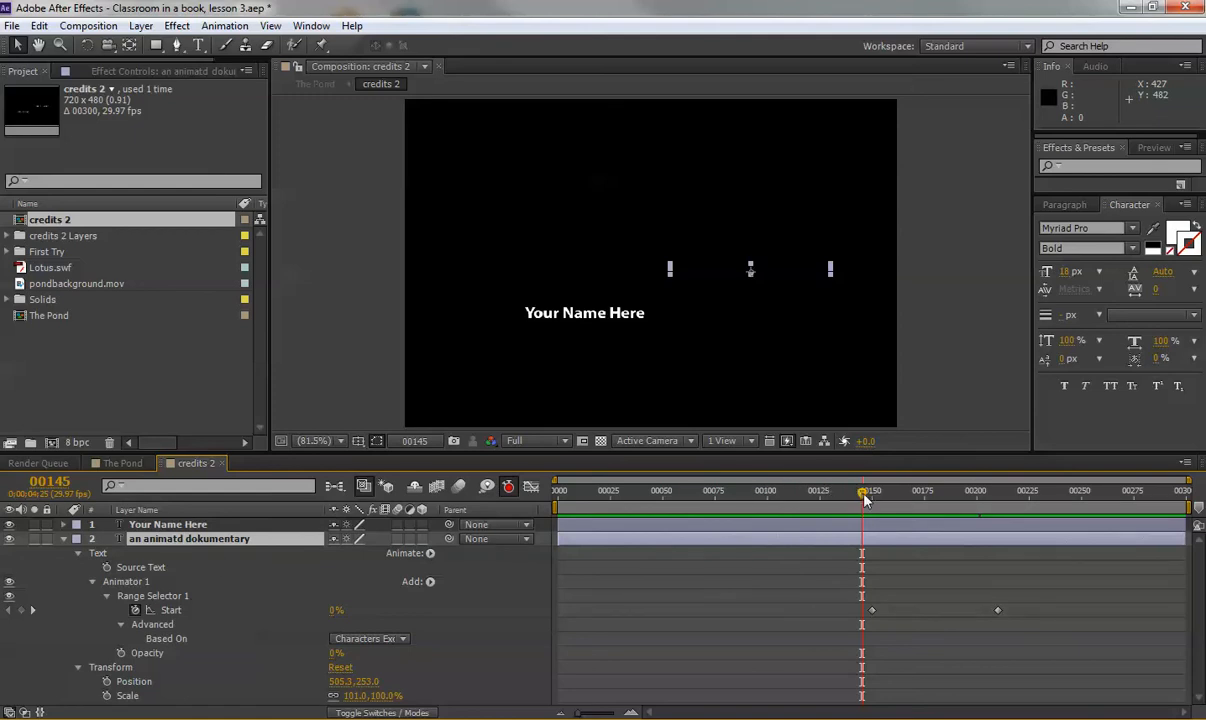
mouse_move(865, 500)
mouse_down()
mouse_move(999, 499)
mouse_move(867, 499)
mouse_up()
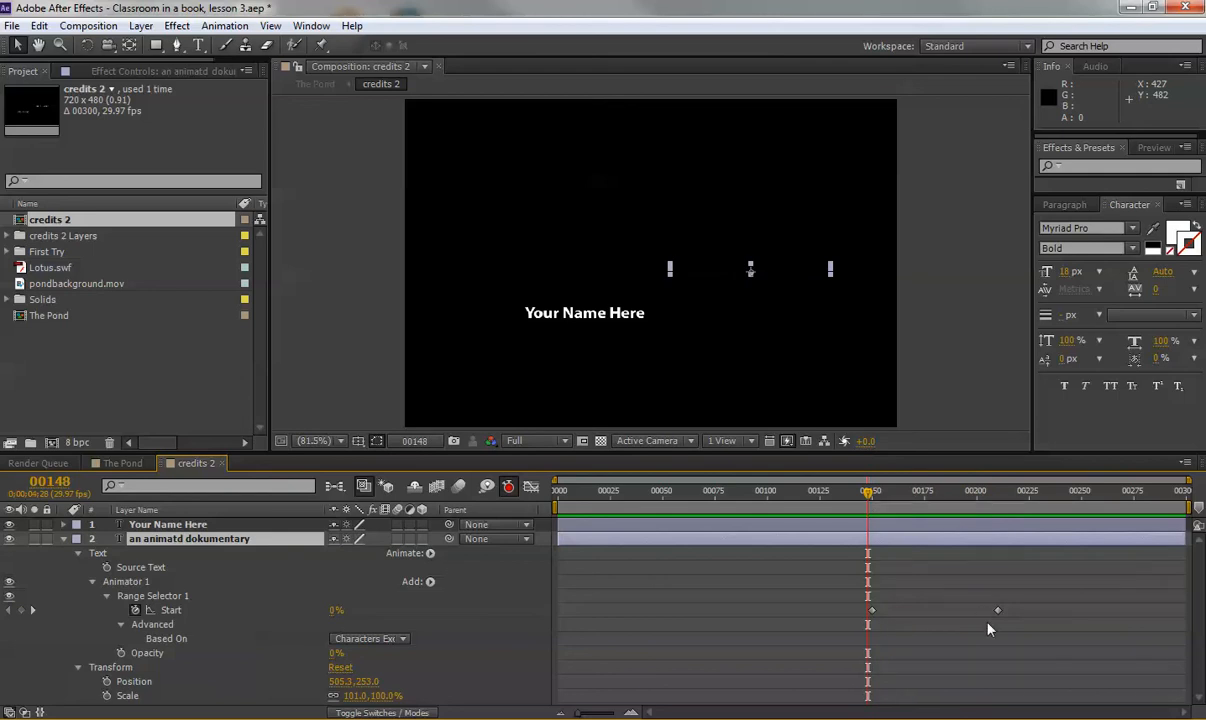
click(998, 495)
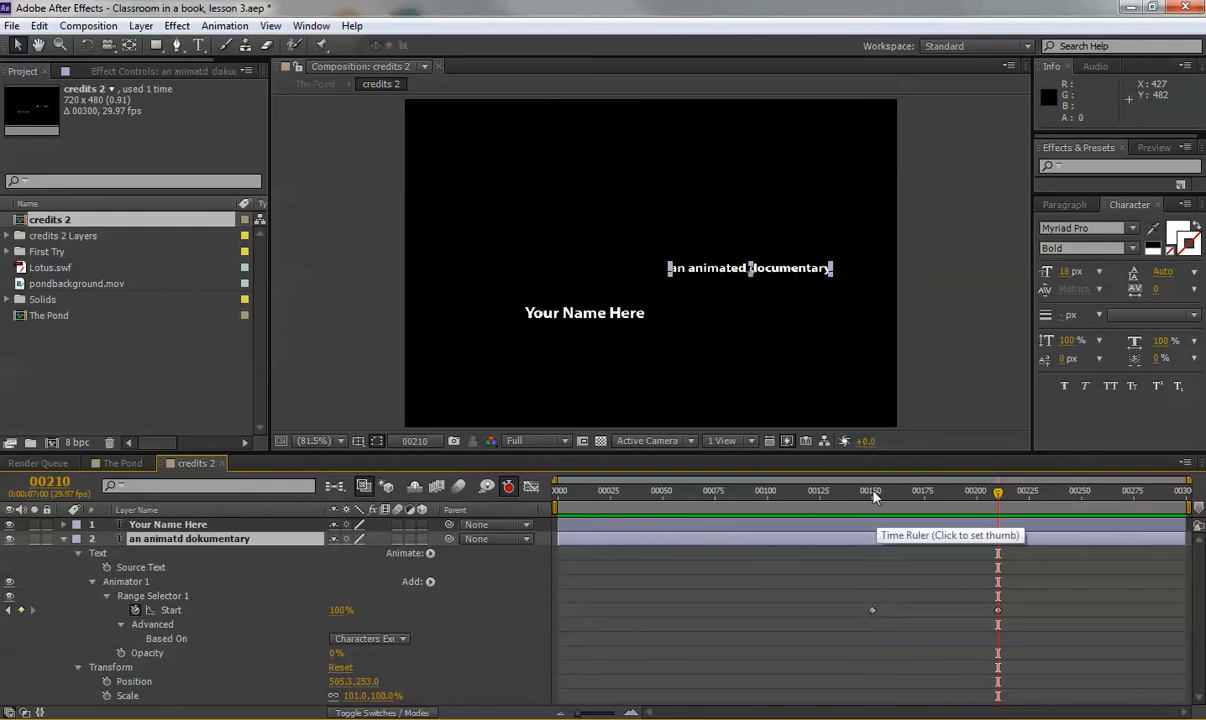
click(913, 491)
Move the Range Selector Start end keyframe to frame 180 and scrub to check the shorter fade.
click(50, 481)
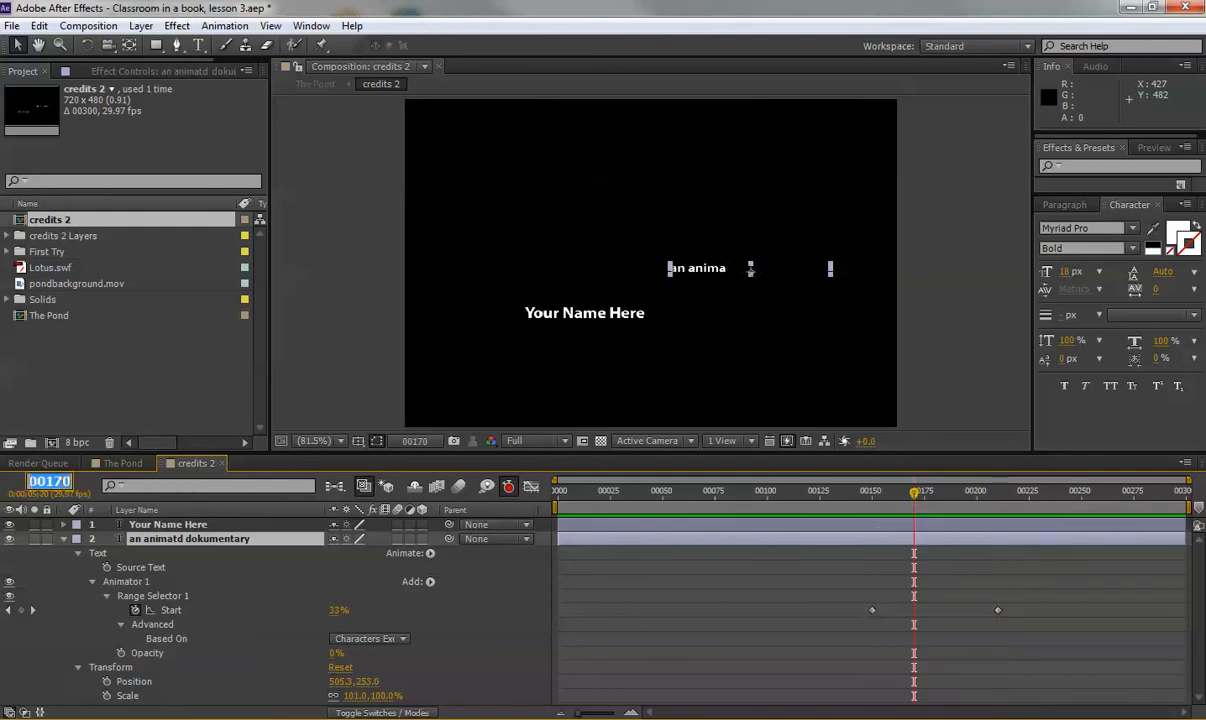
text(180)
key(Return)
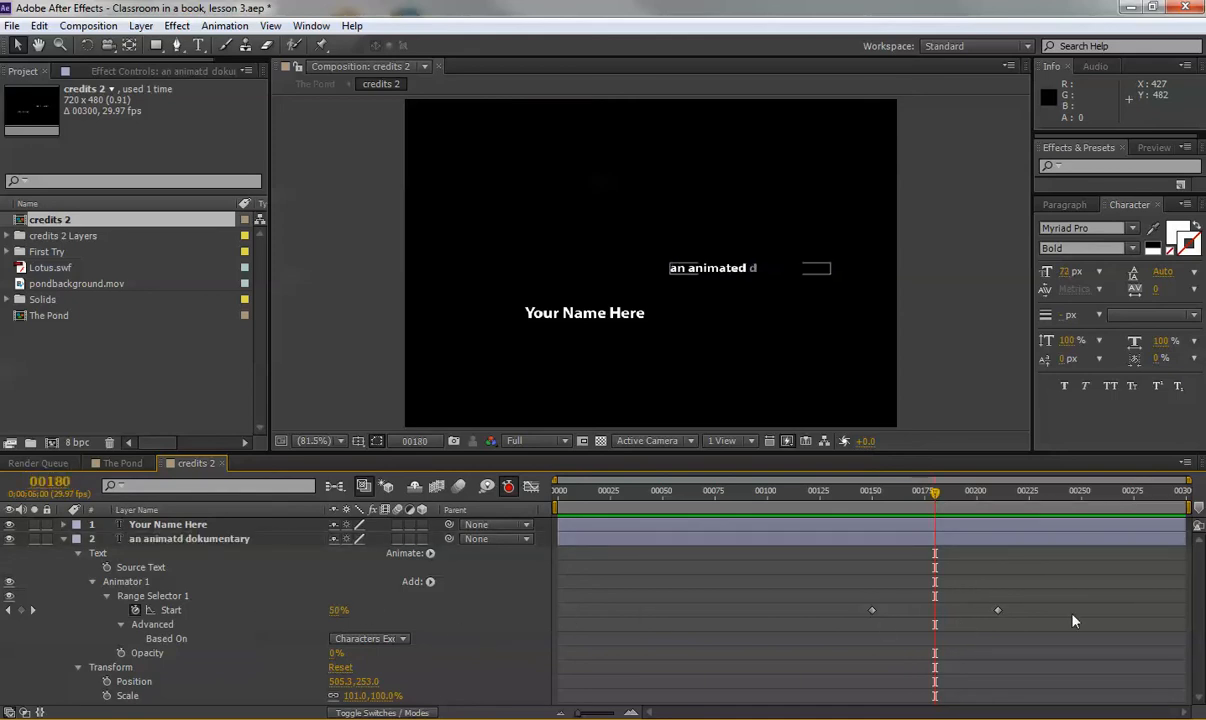
drag(998, 611, 935, 611)
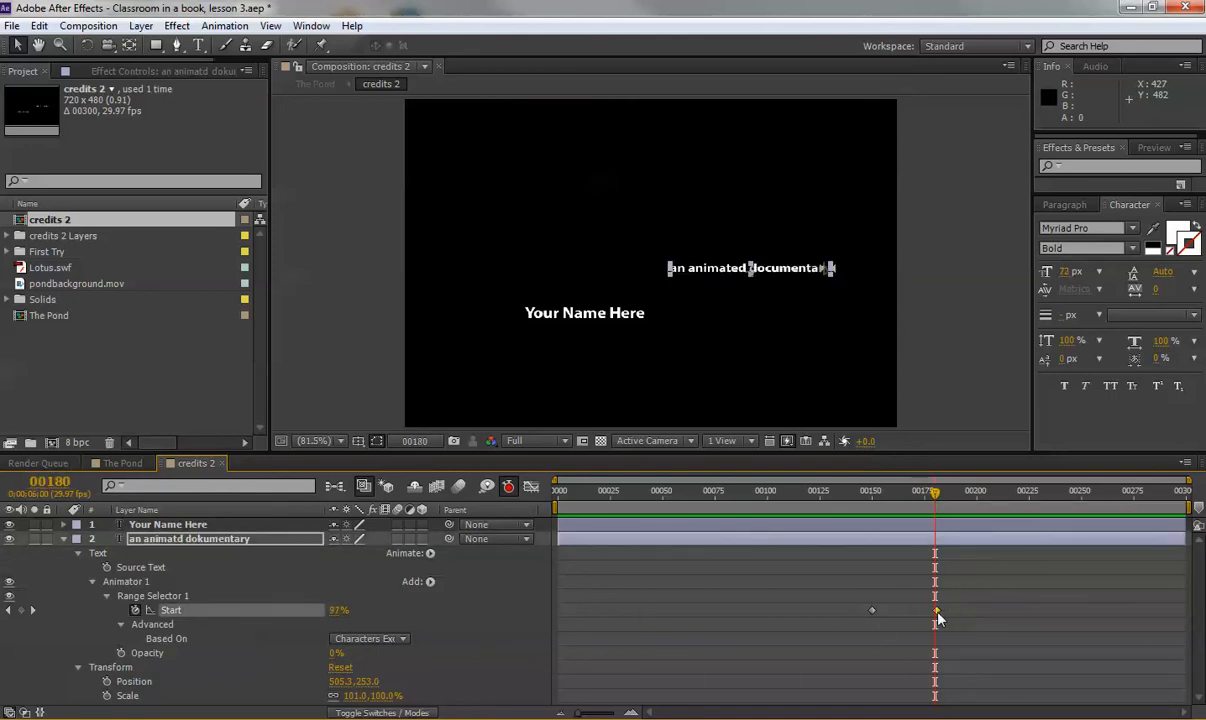
drag(845, 492, 889, 510)
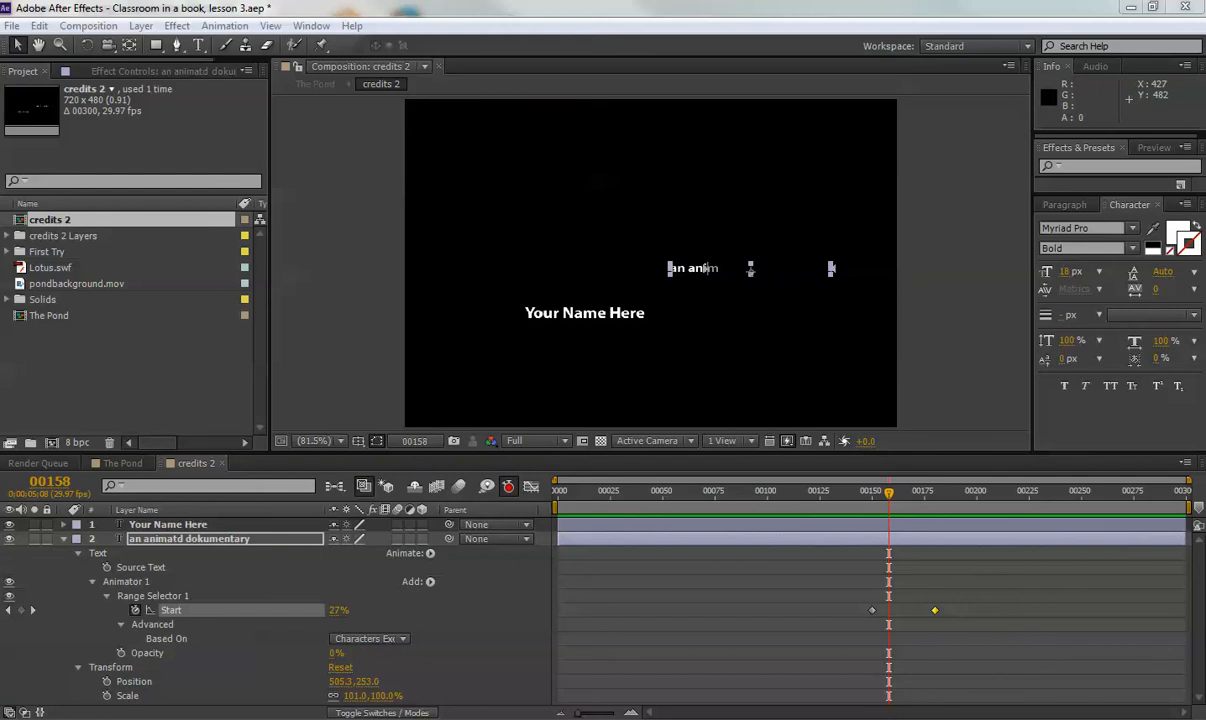
click(198, 546)
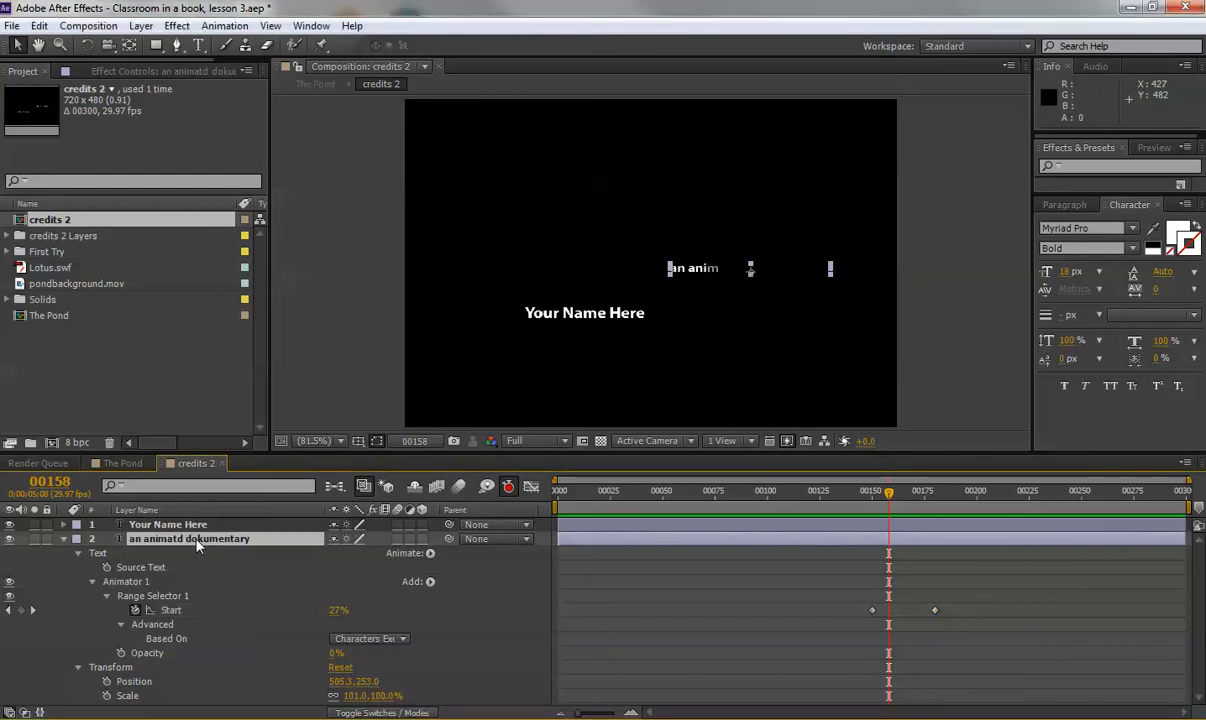
Collapse the layer's properties, deselect it and save the project.
key(u)
click(207, 587)
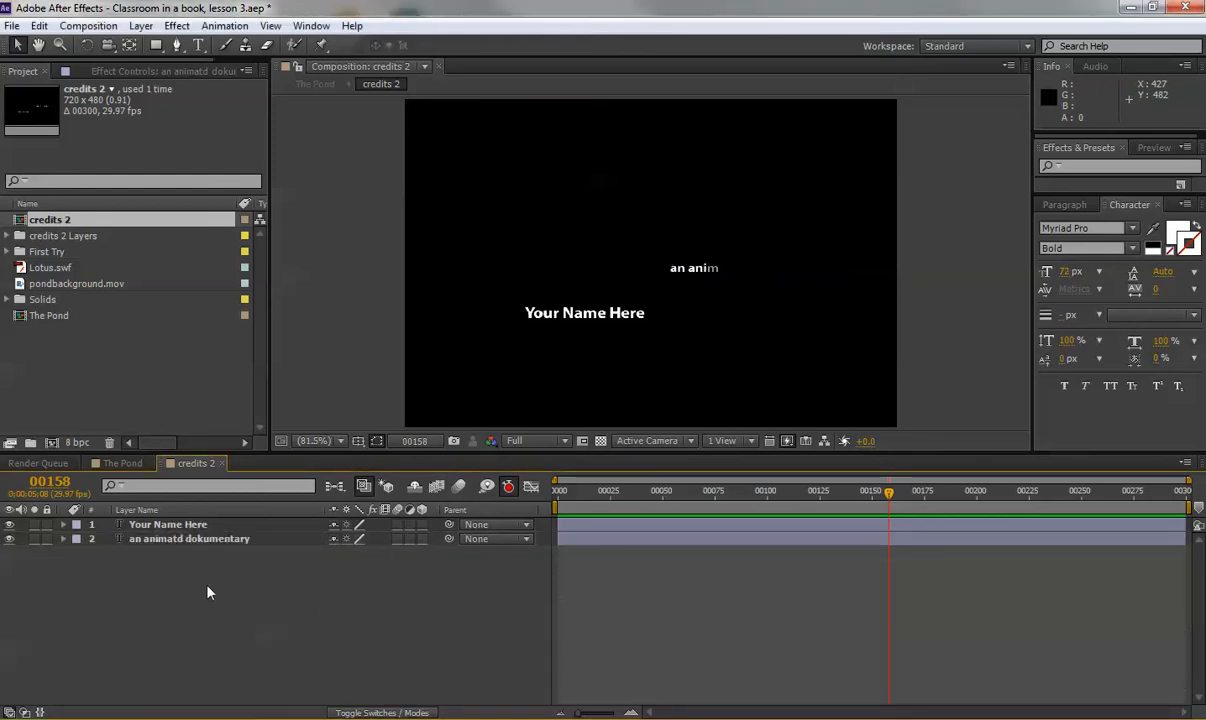
key(ctrl+s)
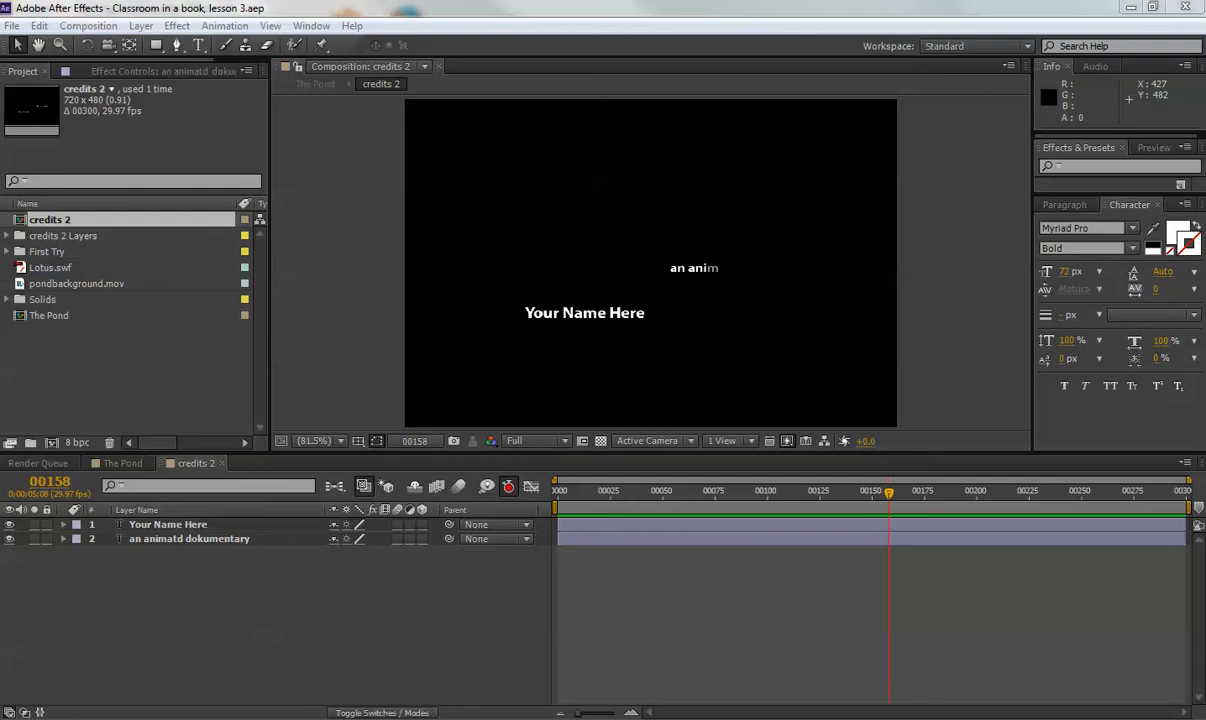
Switch to The Pond composition and go to frame 150.
click(112, 465)
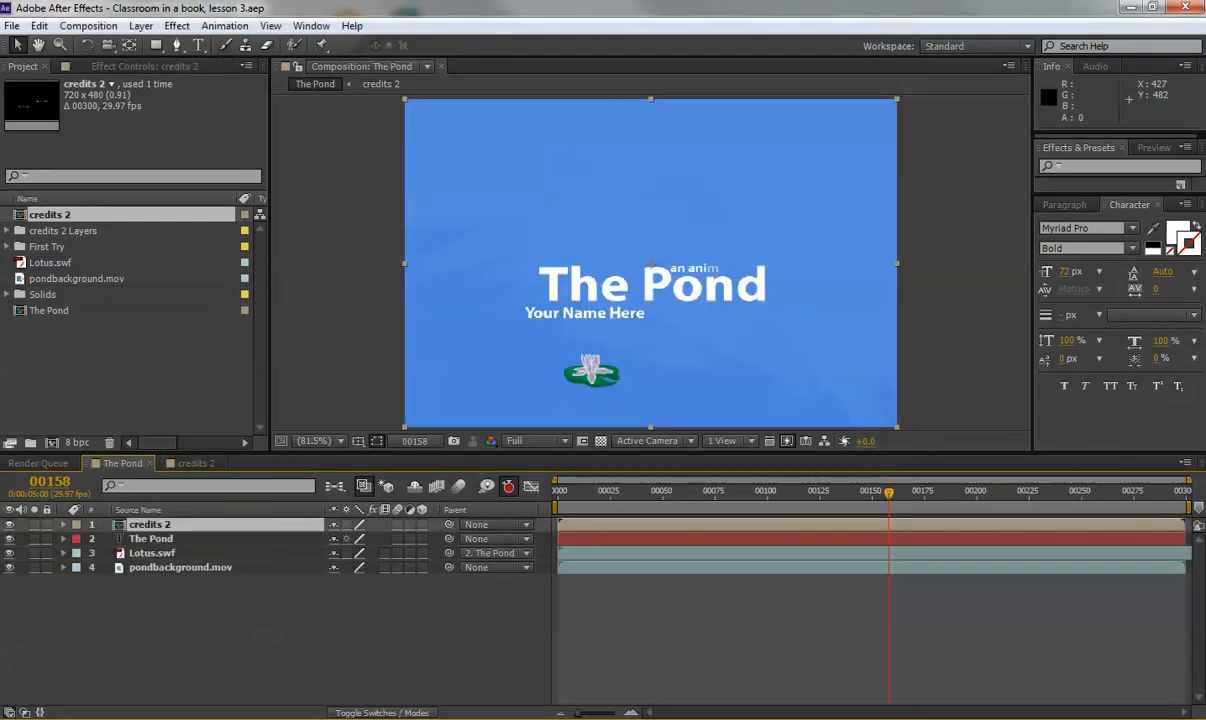
click(229, 627)
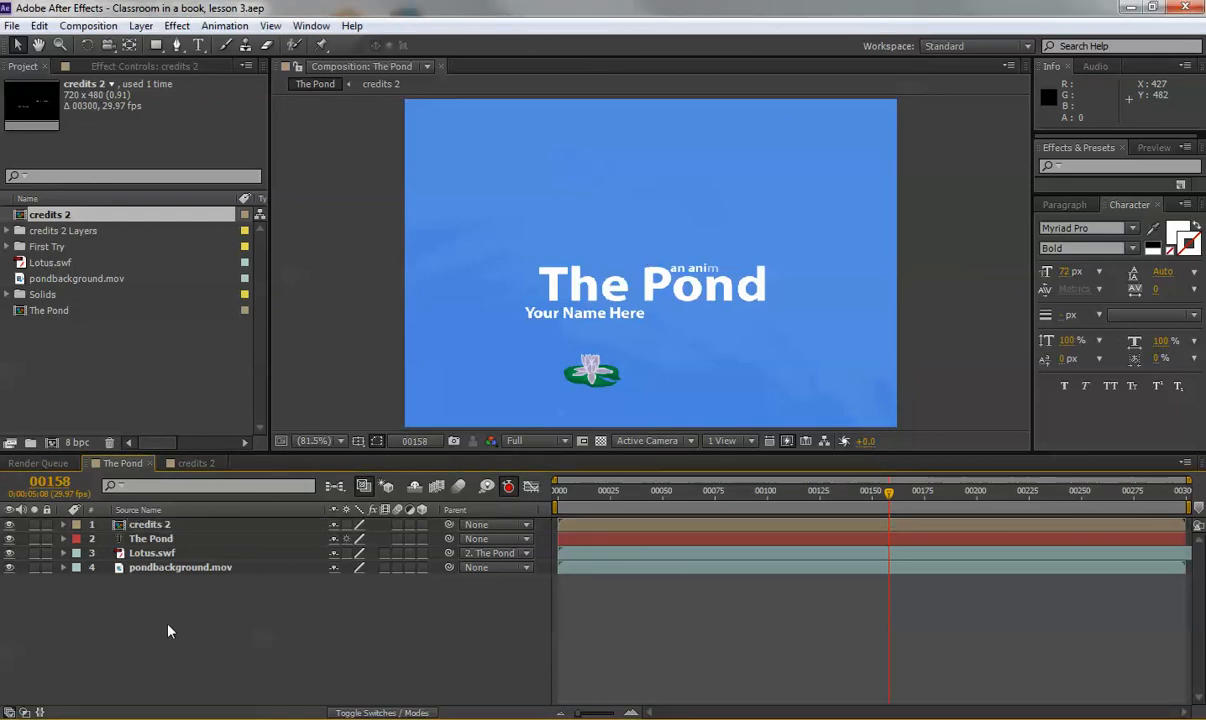
click(49, 481)
text(150)
key(Return)
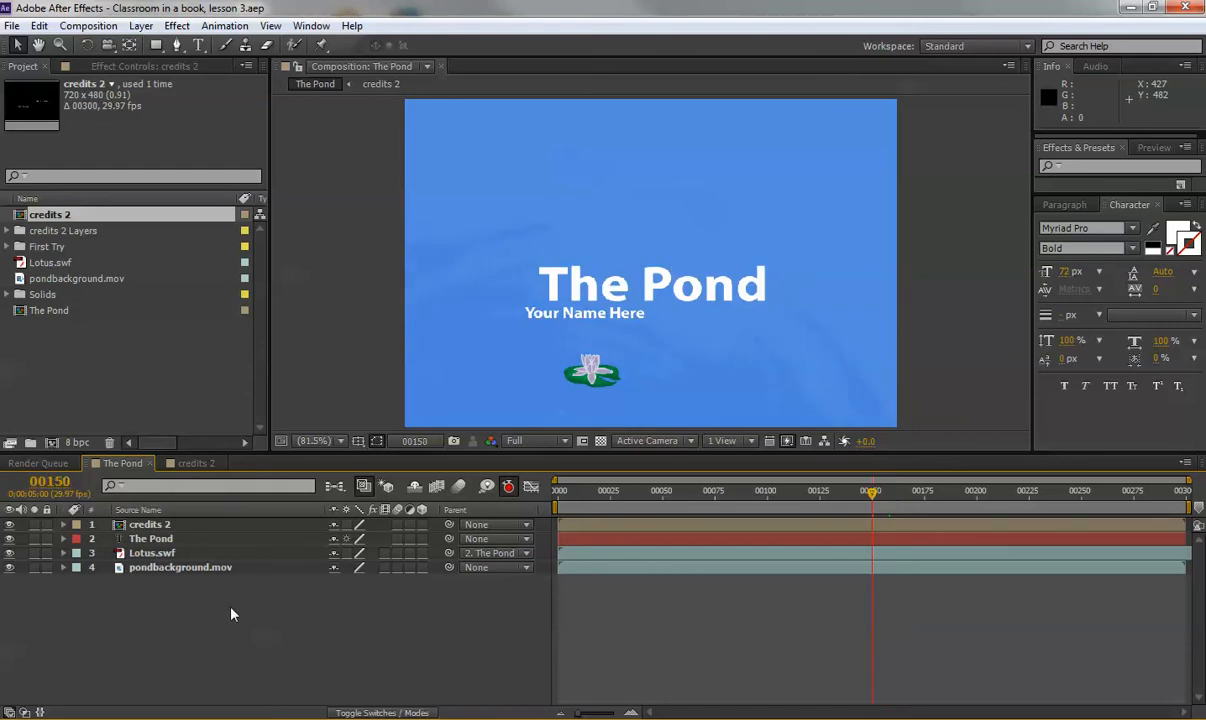
mouse_move(332, 719)
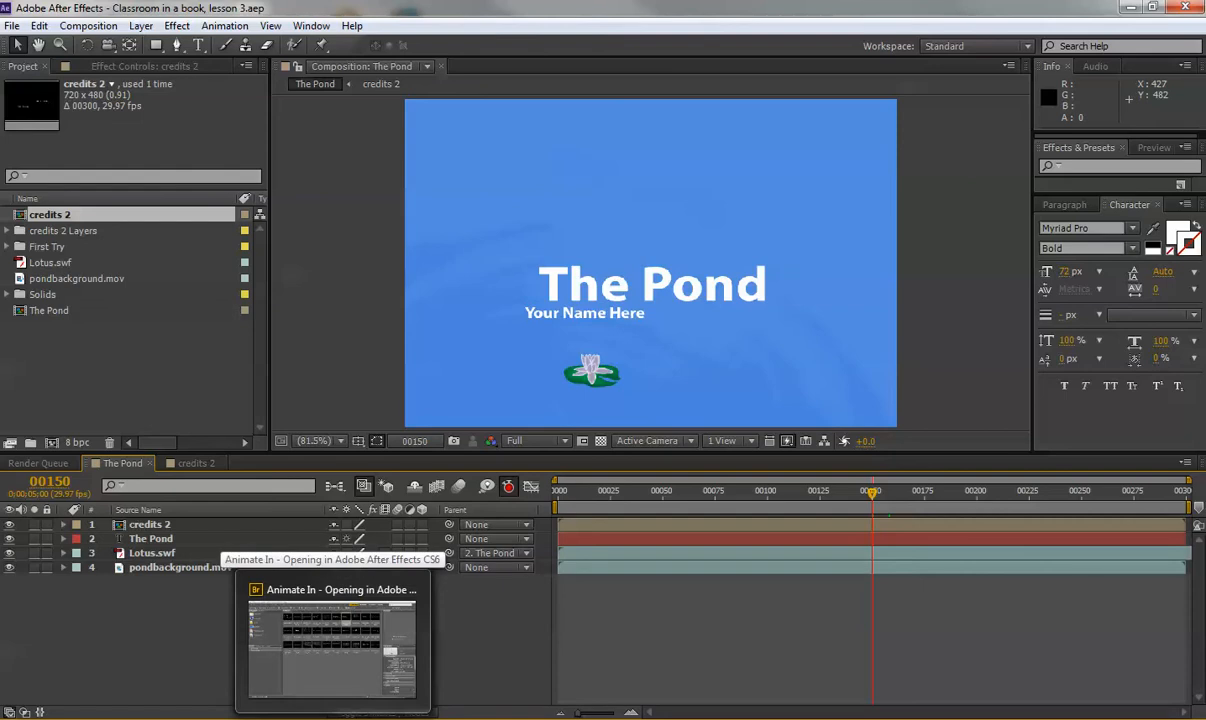
In Bridge, navigate to Presets > Text > Paths and select the Pipes preset.
click(332, 640)
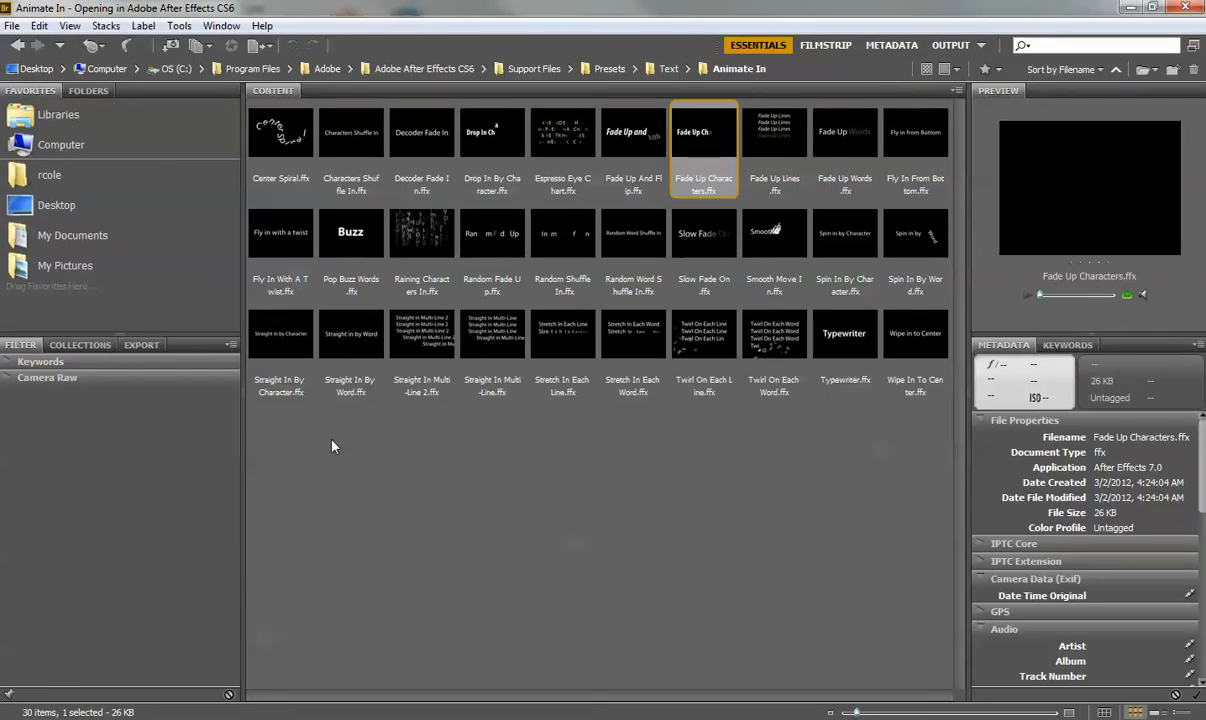
click(608, 69)
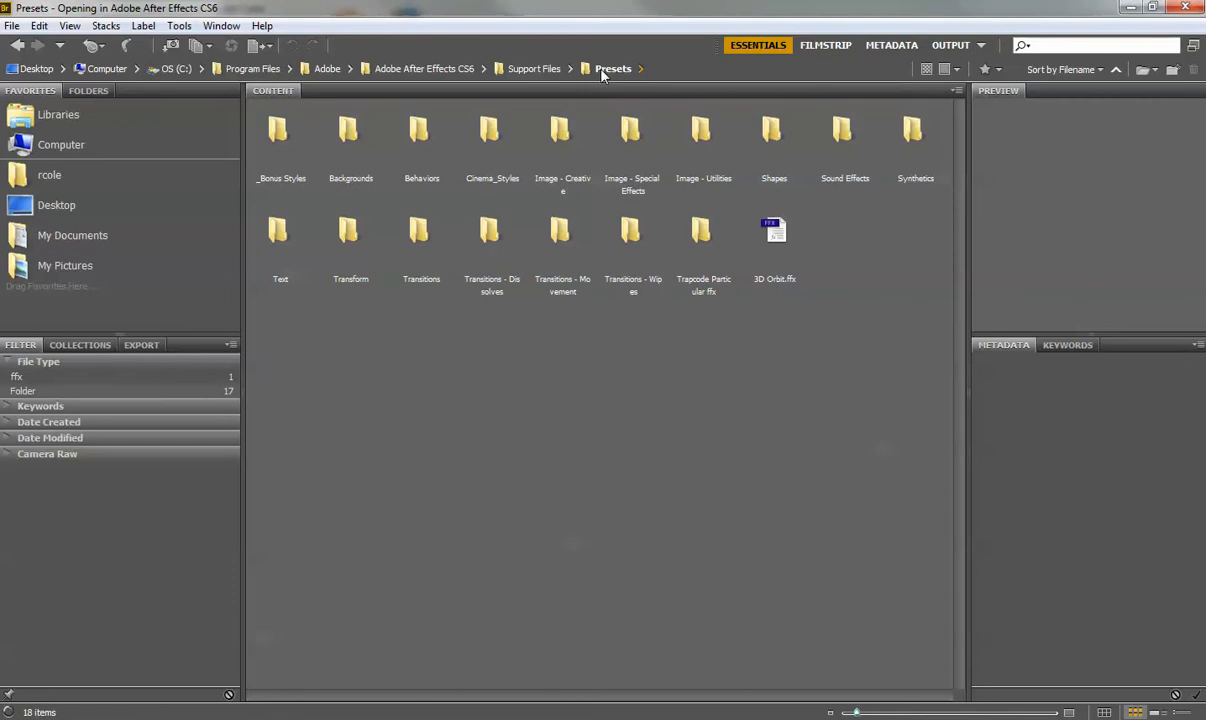
double_click(278, 236)
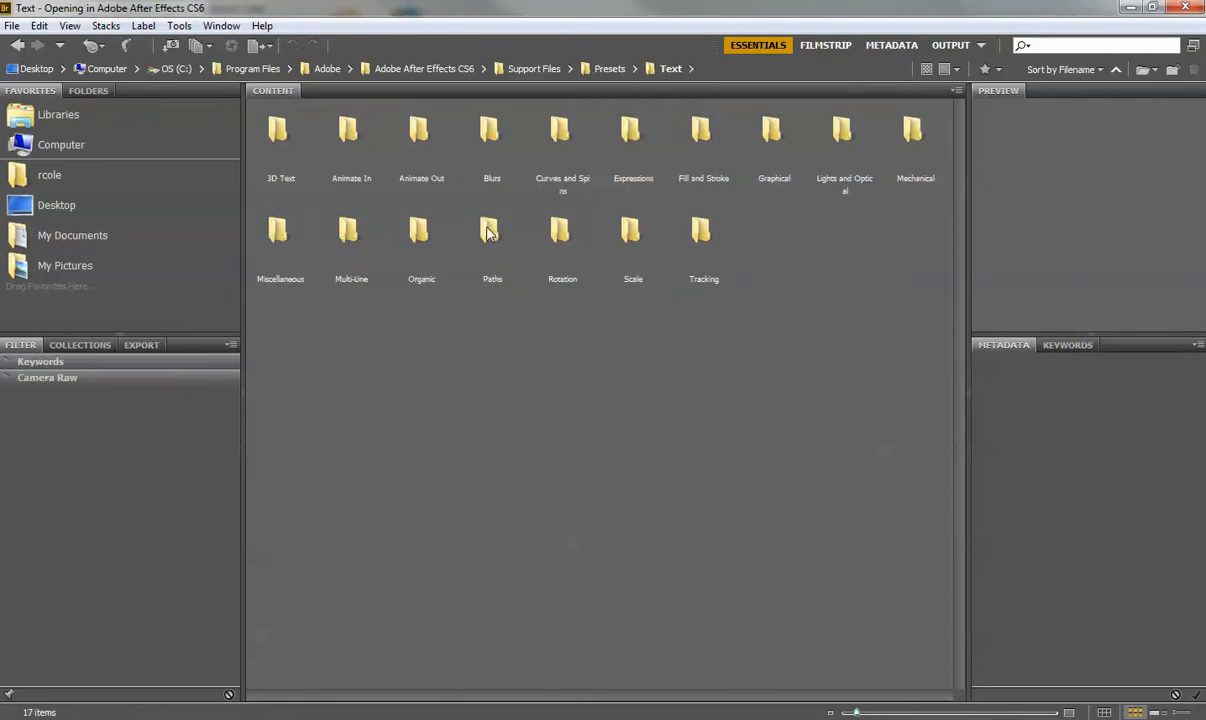
double_click(487, 231)
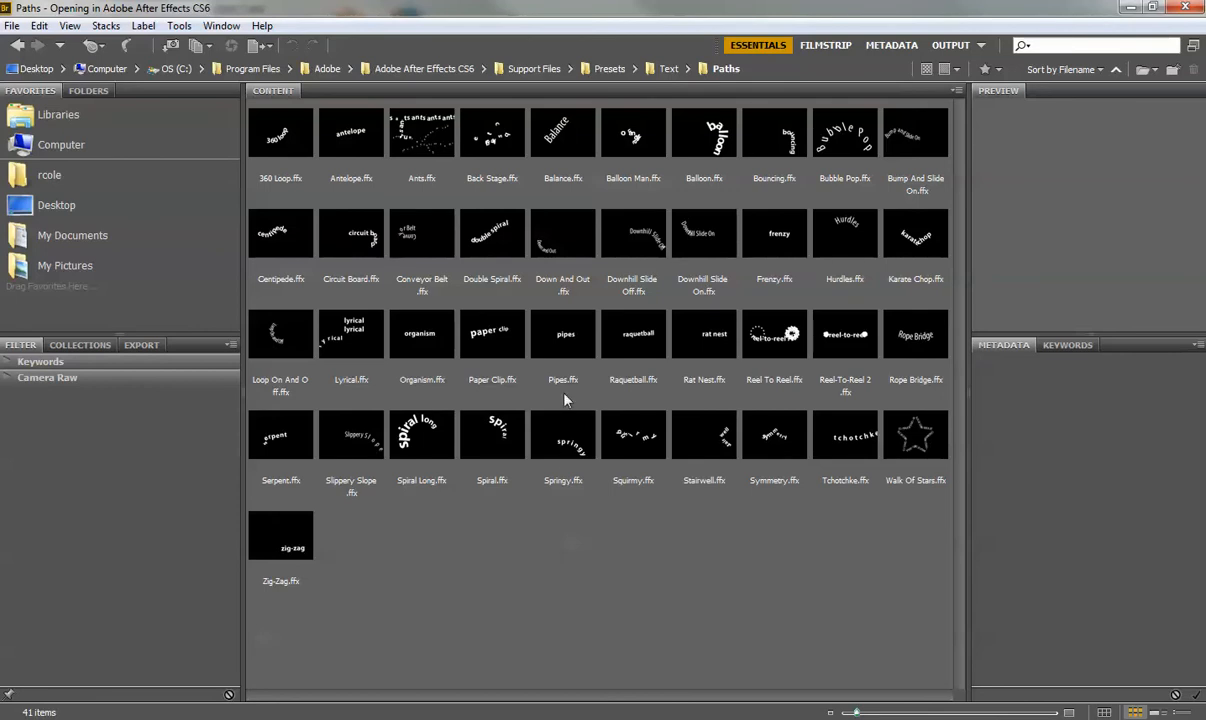
click(595, 343)
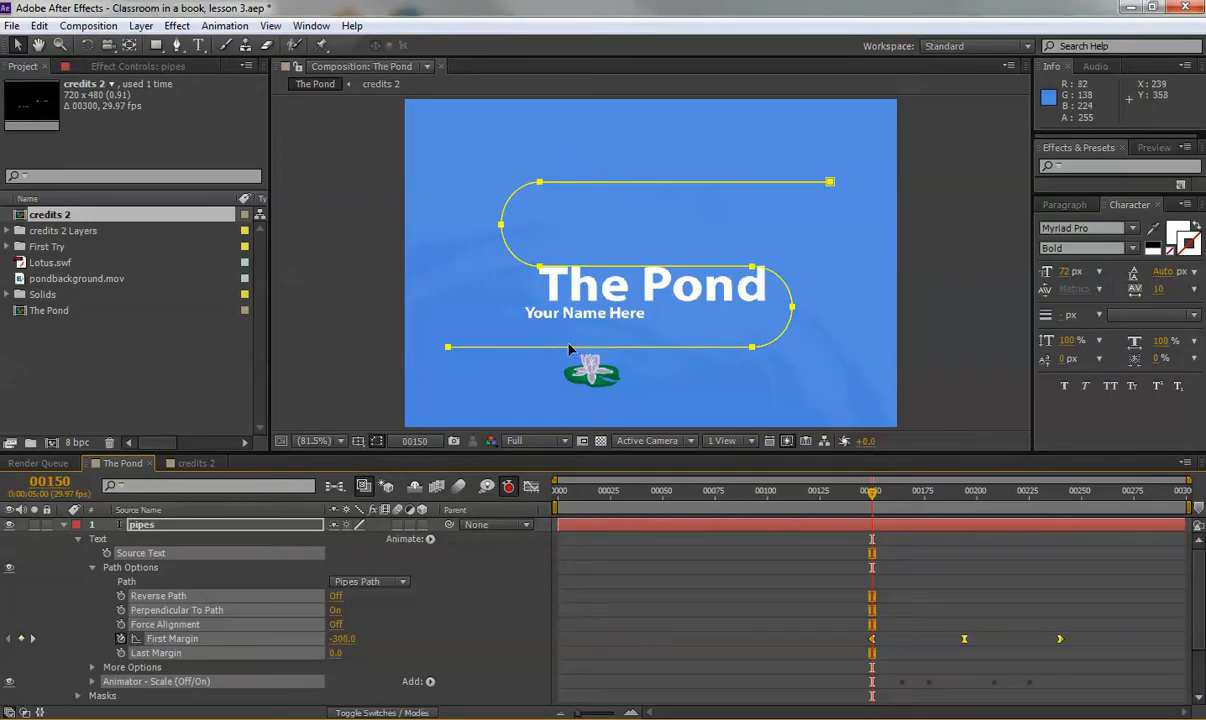
Advance to about frame 187 and try shifting the text path left, undoing each move.
click(877, 493)
drag(877, 500, 949, 480)
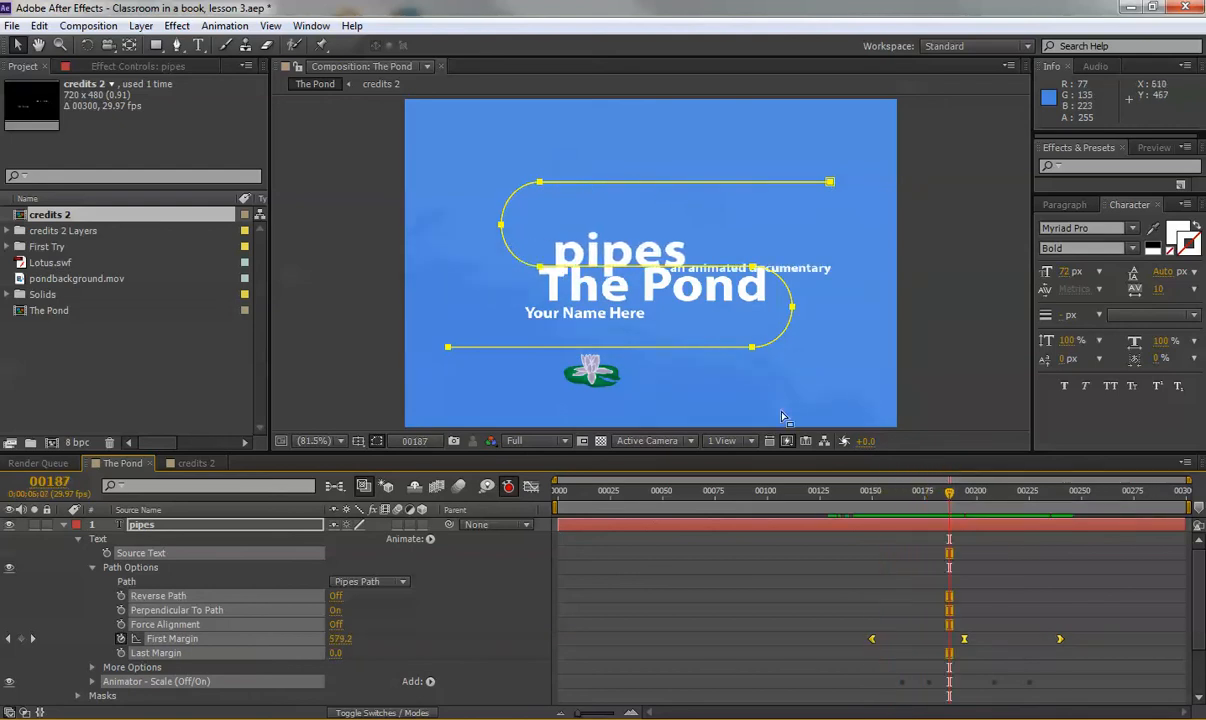
drag(500, 229, 488, 228)
key(ctrl+z)
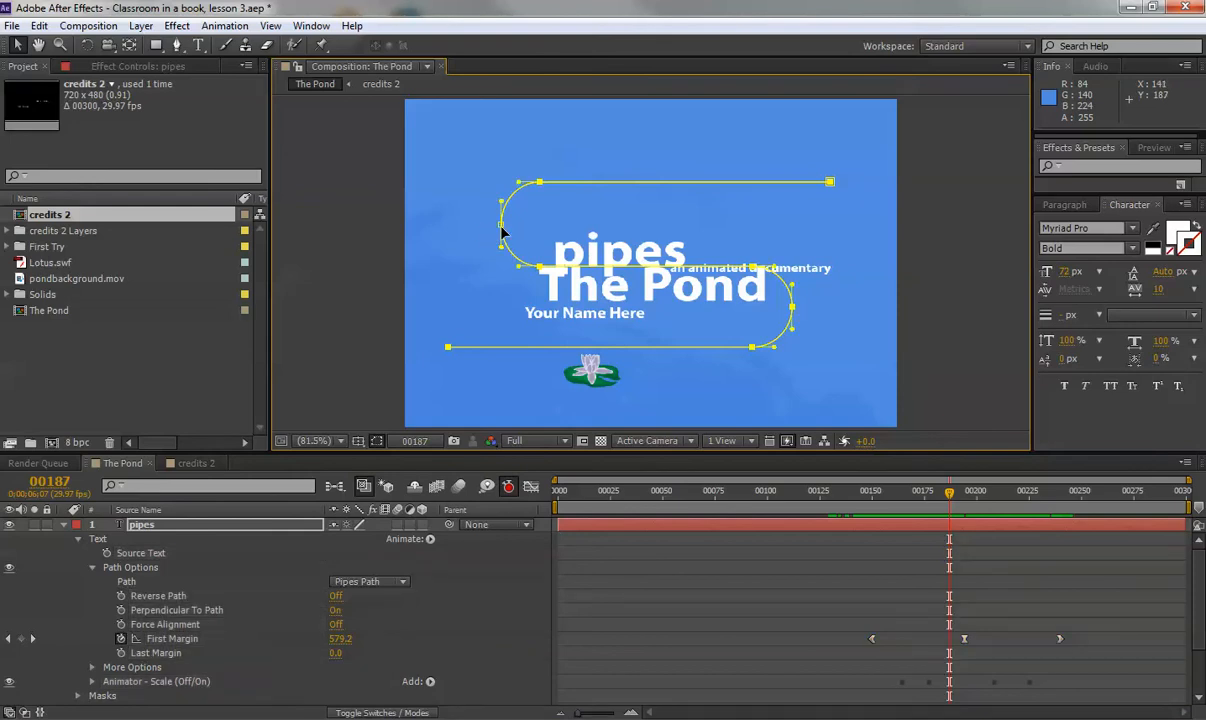
drag(500, 233, 488, 240)
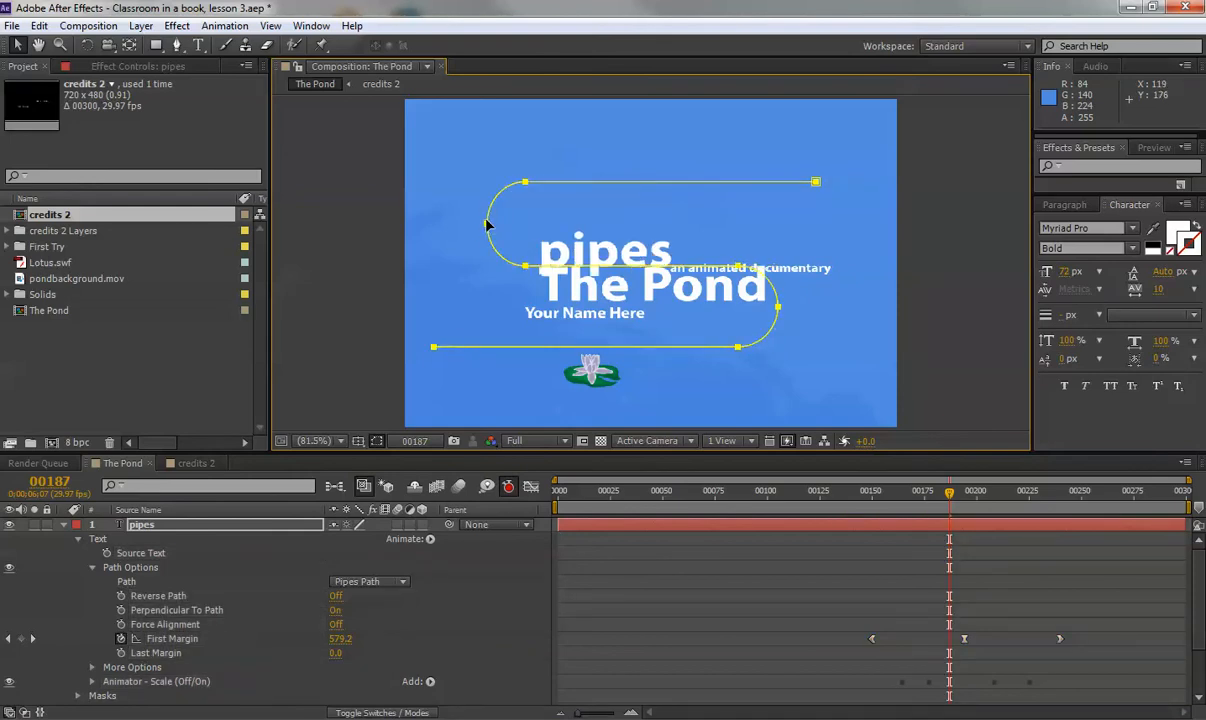
key(ctrl+z)
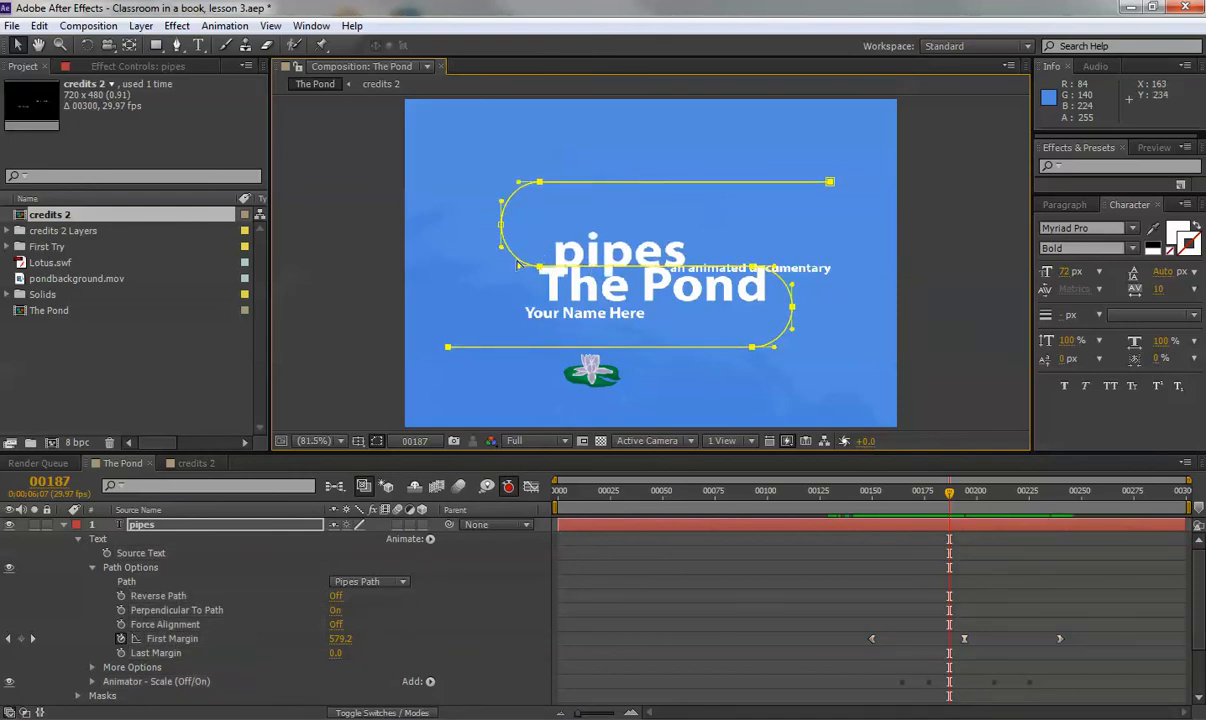
Try dragging the path's left vertex, undo it, hide the vertices and reselect the pipes layer.
drag(518, 265, 493, 275)
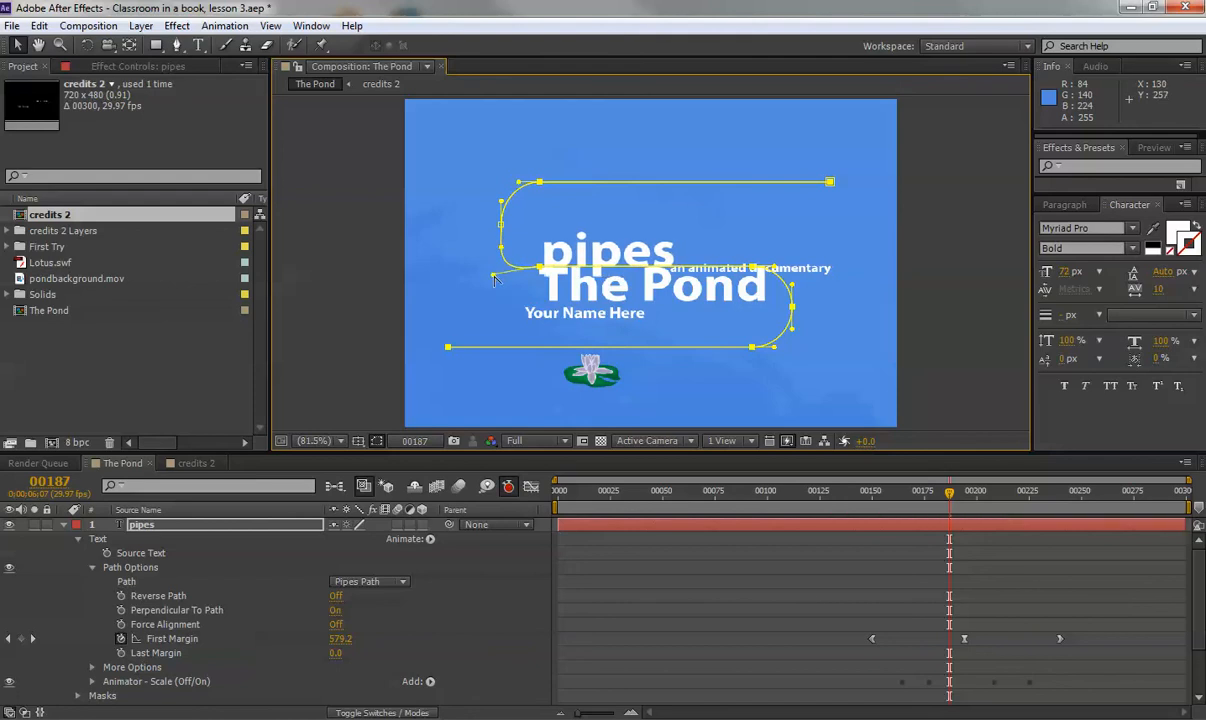
key(ctrl+z)
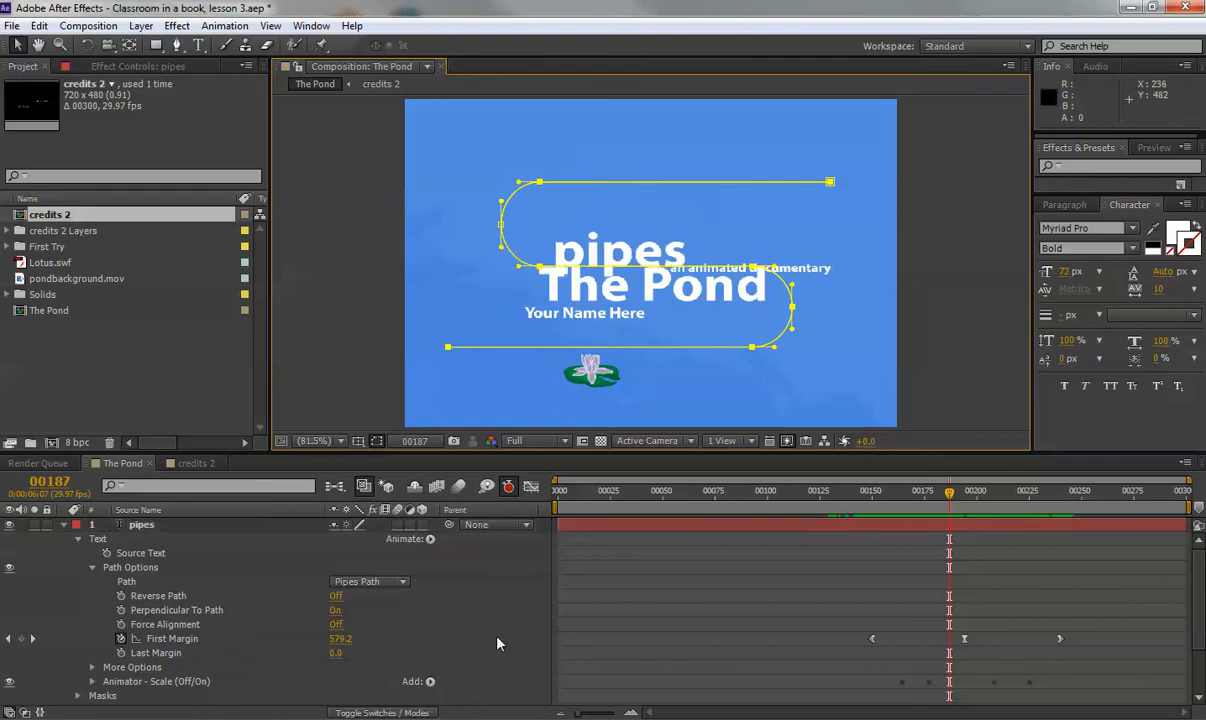
click(497, 643)
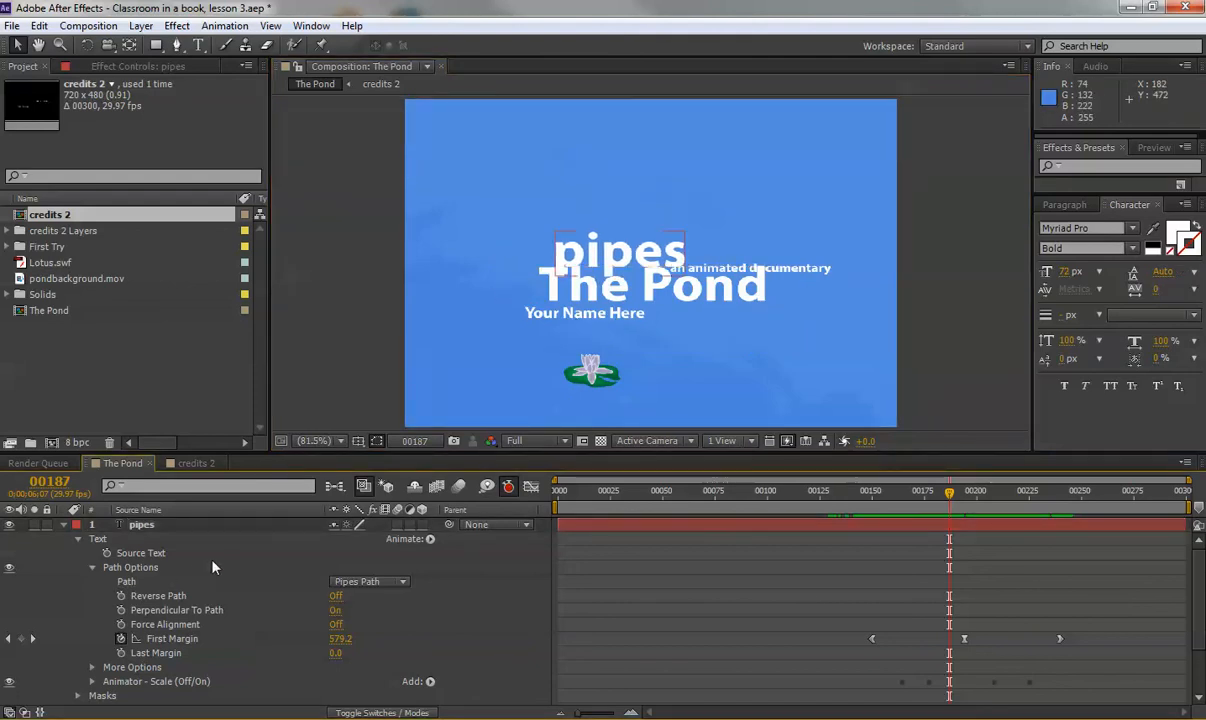
click(150, 527)
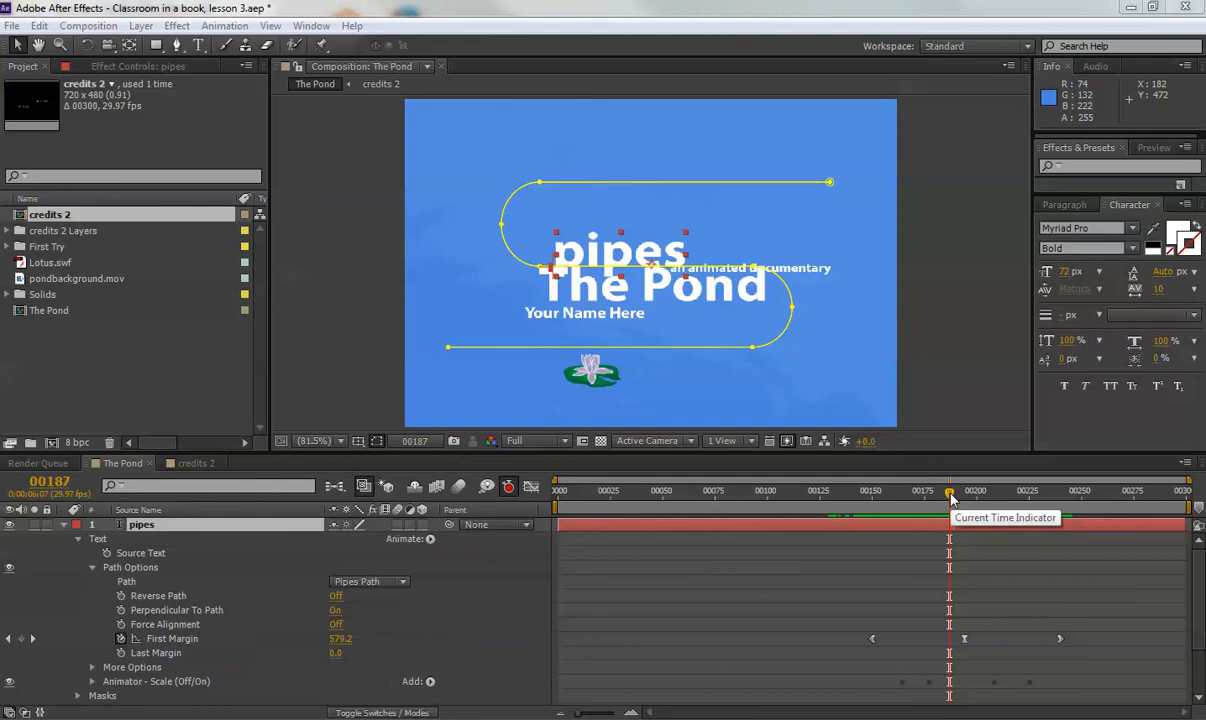
drag(951, 498, 949, 498)
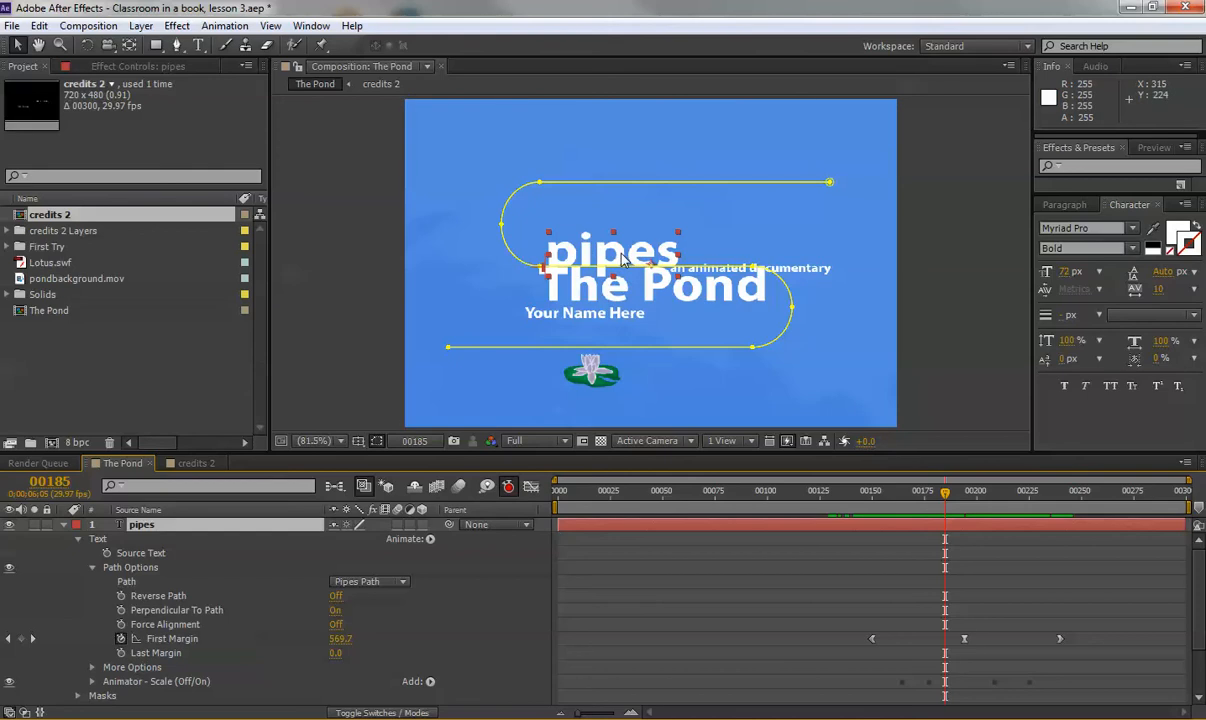
double_click(140, 525)
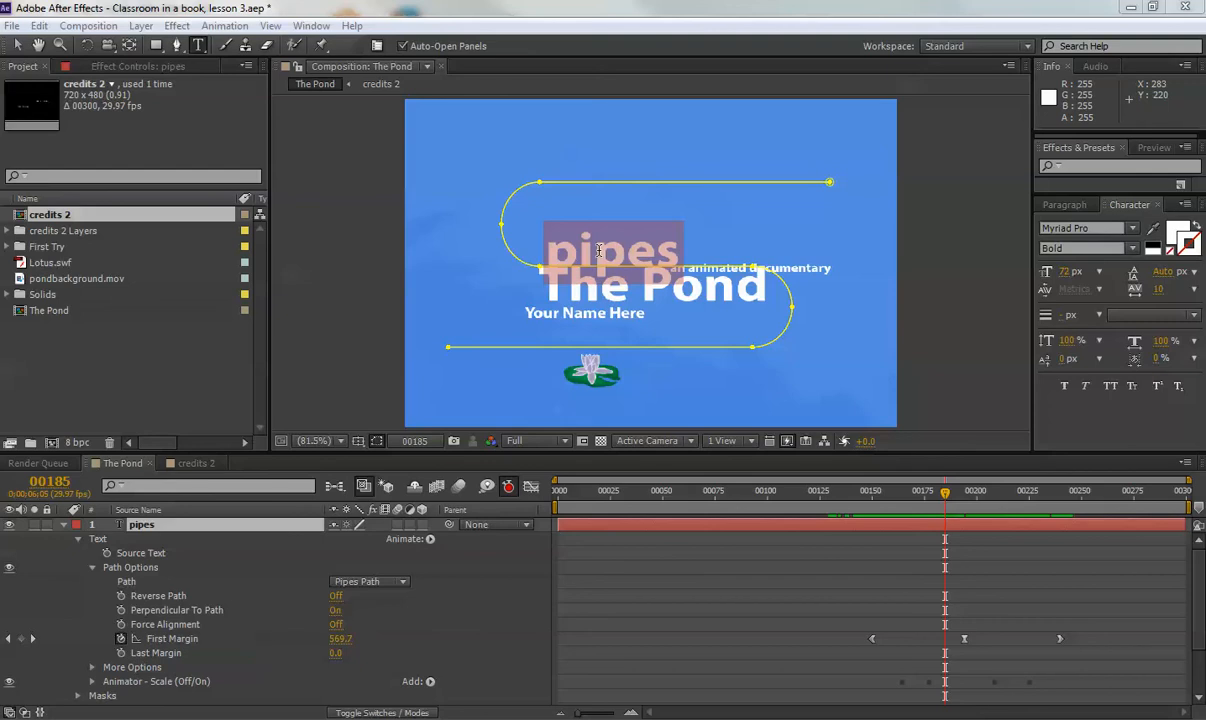
click(148, 528)
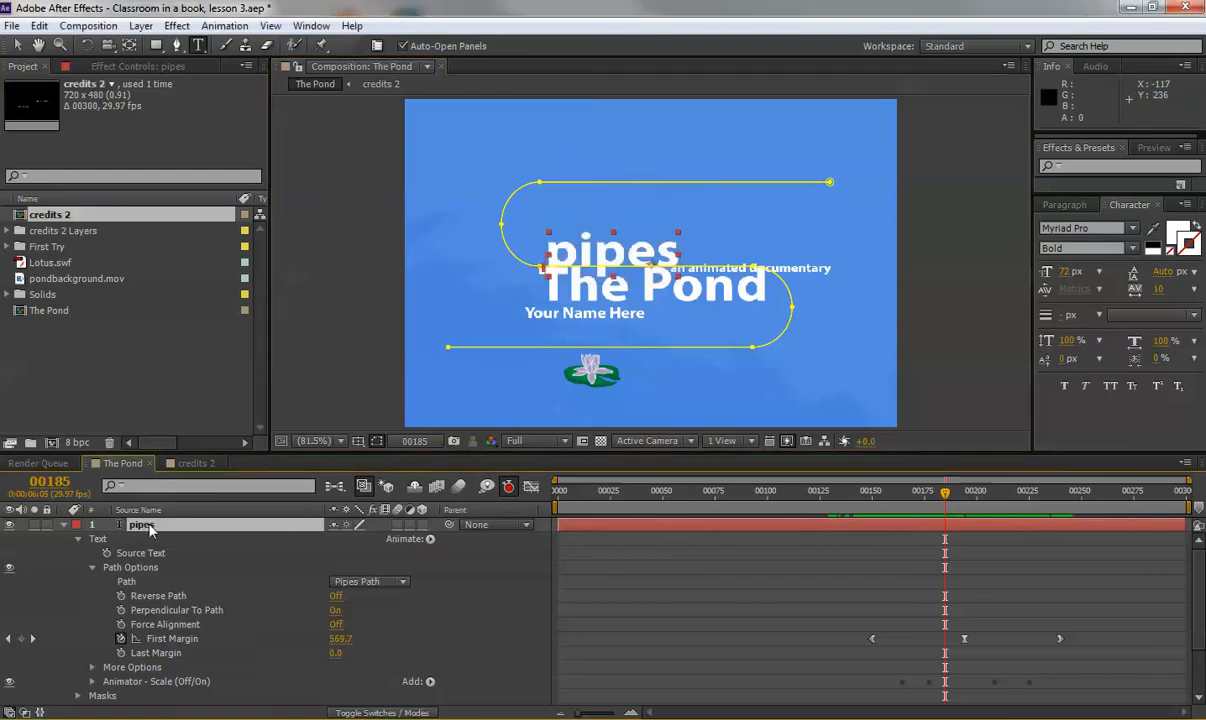
Replace the path text 'pipes' with 'directed by' and select the new text.
double_click(135, 530)
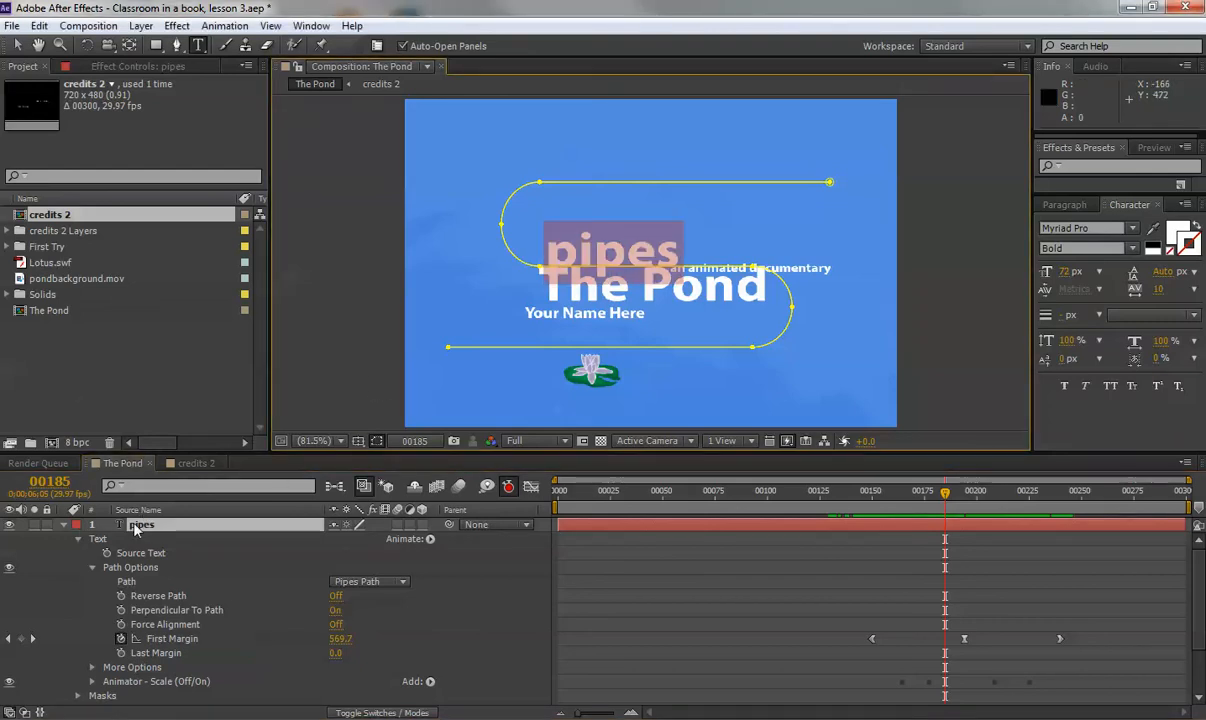
text(dire)
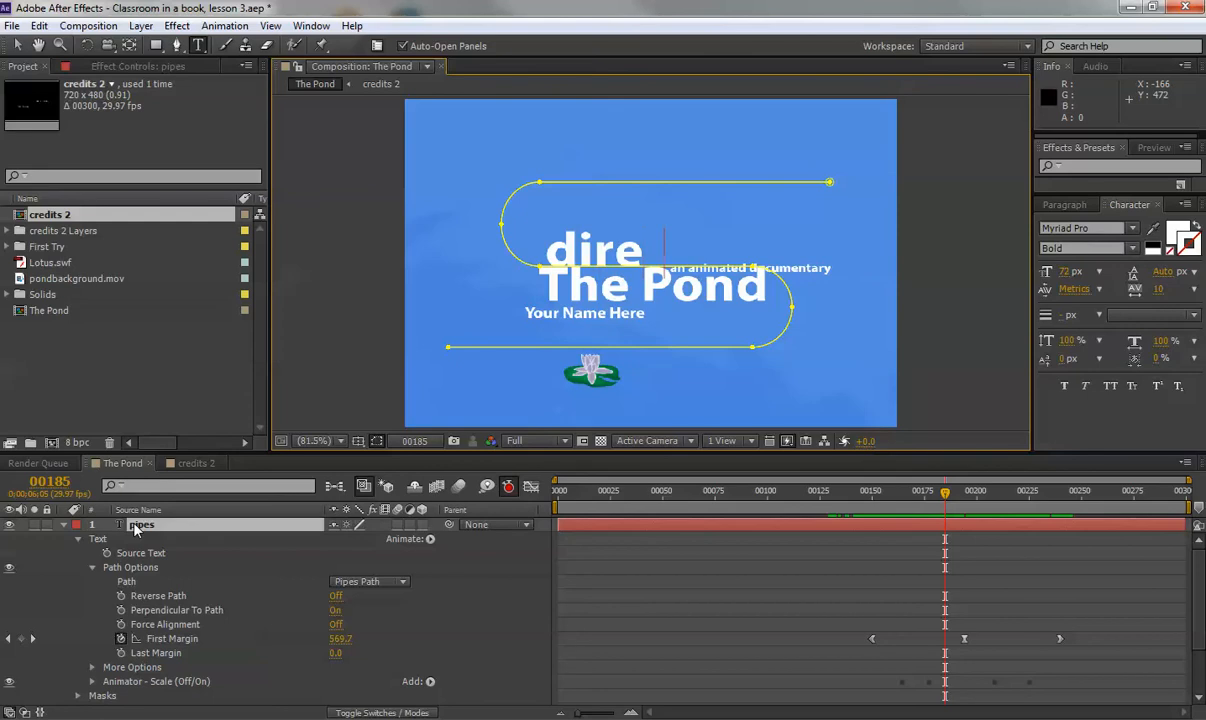
text(cted by)
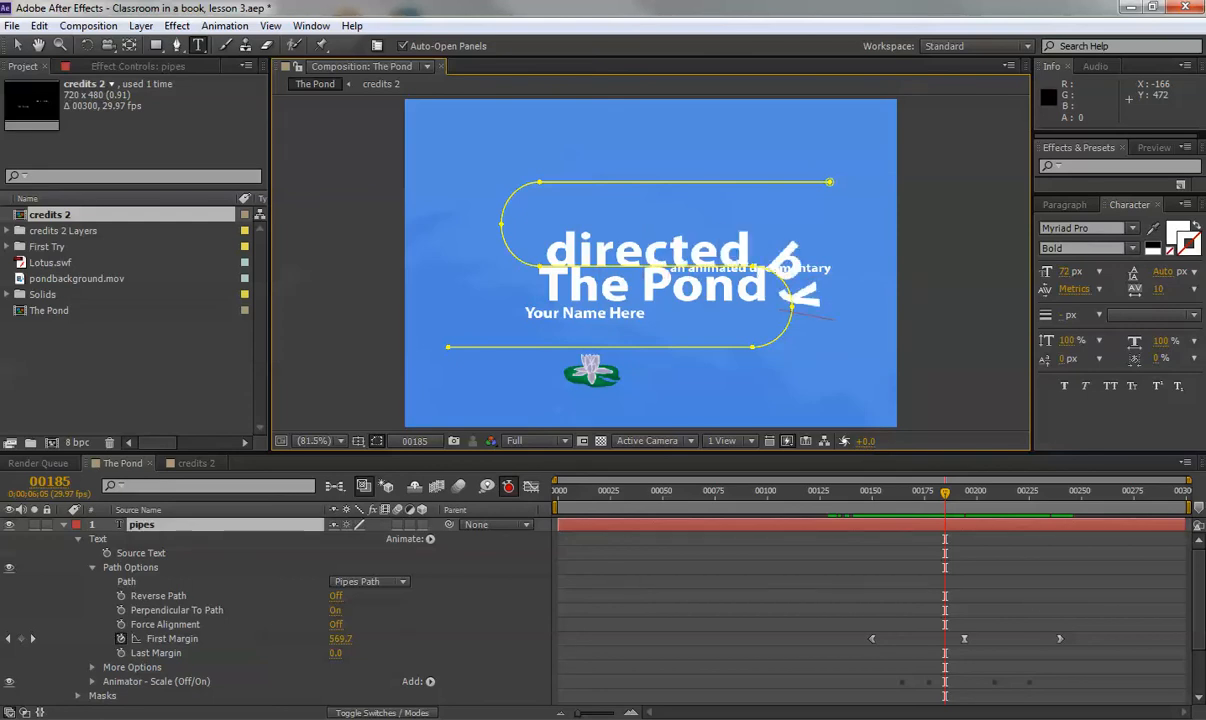
double_click(143, 529)
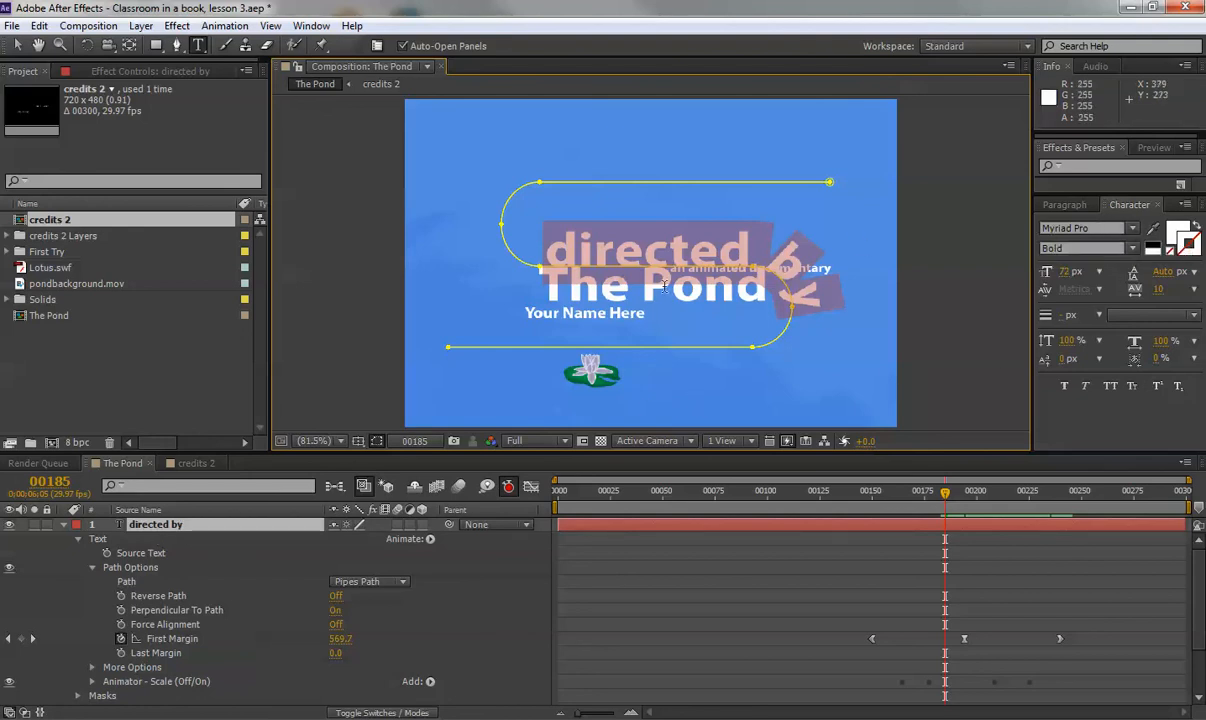
Set the 'directed by' text to Minion Pro Regular at 20 px, then scrub from frame 157 to preview.
click(1132, 228)
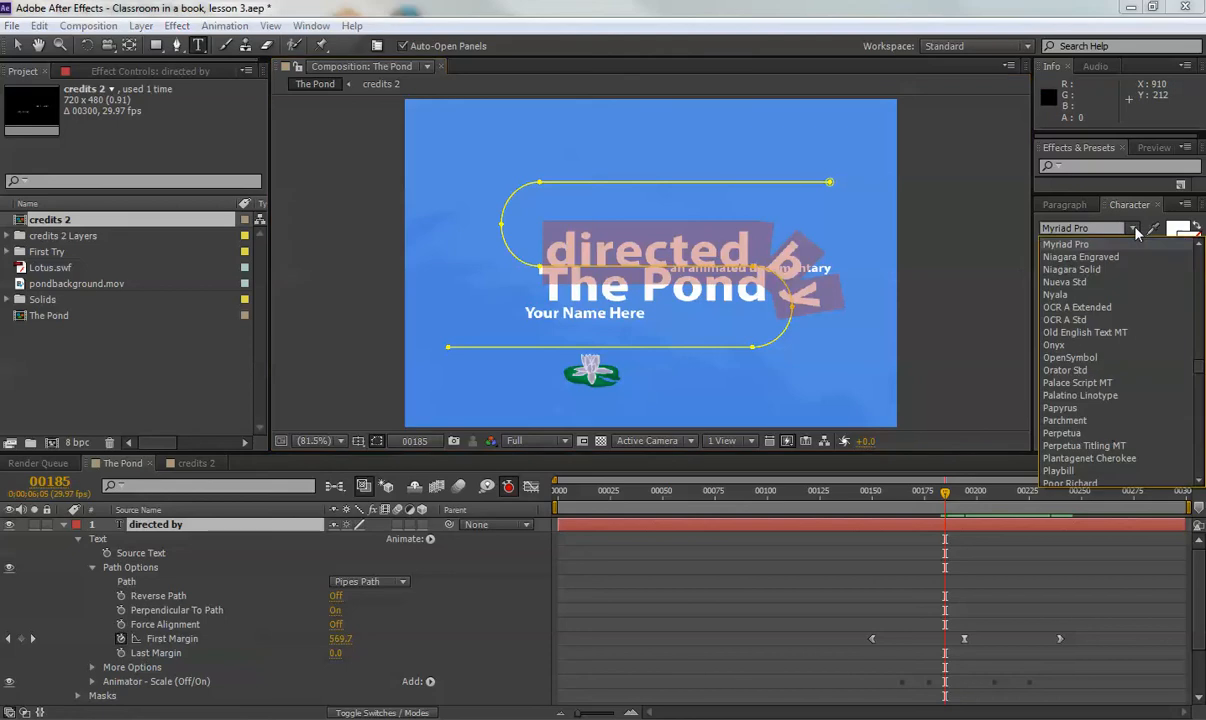
click(1199, 245)
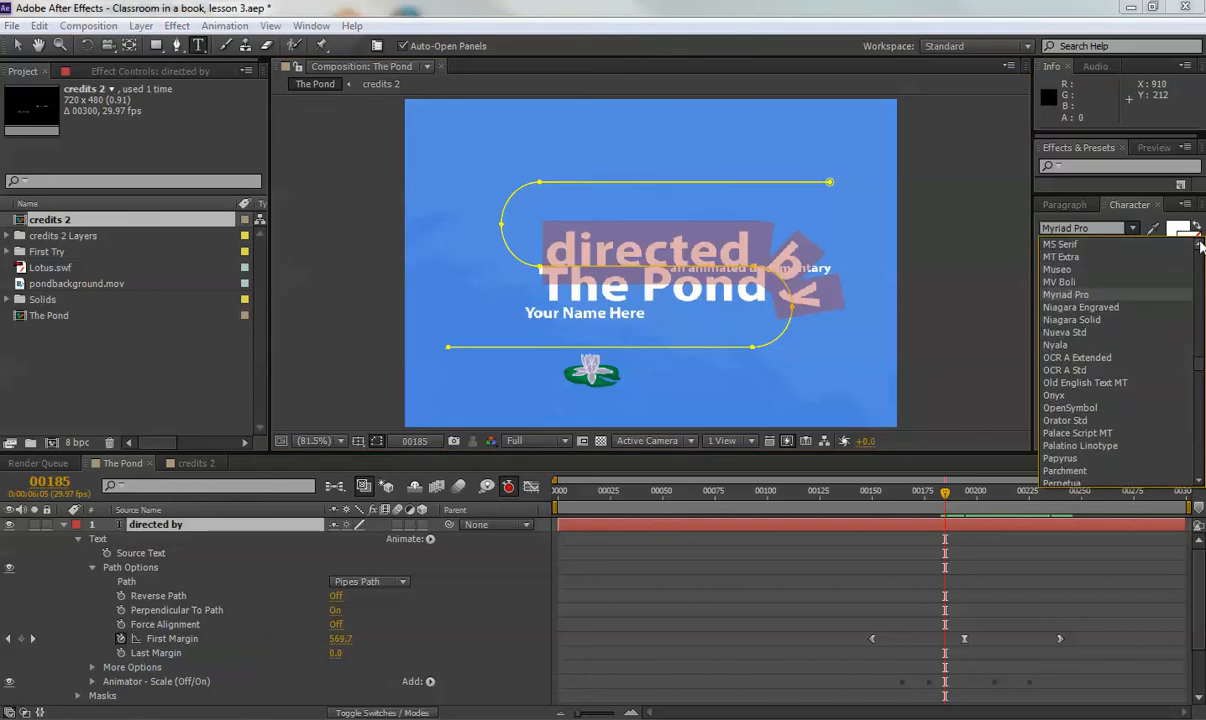
click(1199, 245)
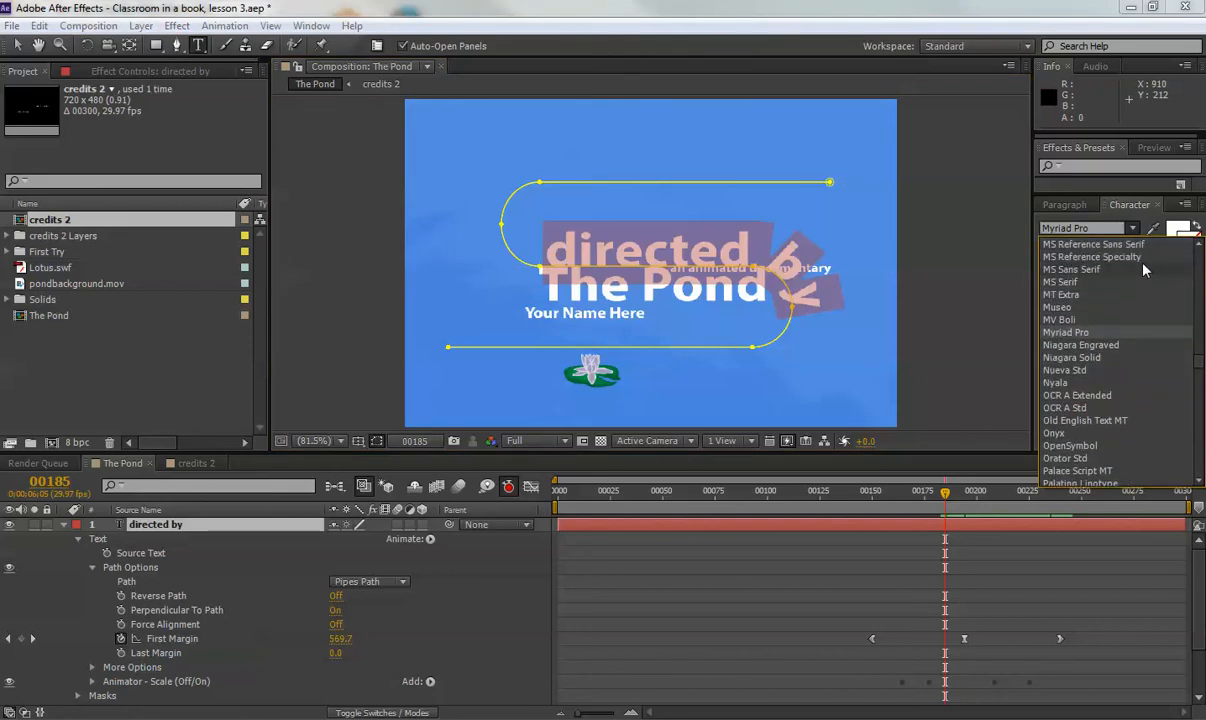
click(1199, 245)
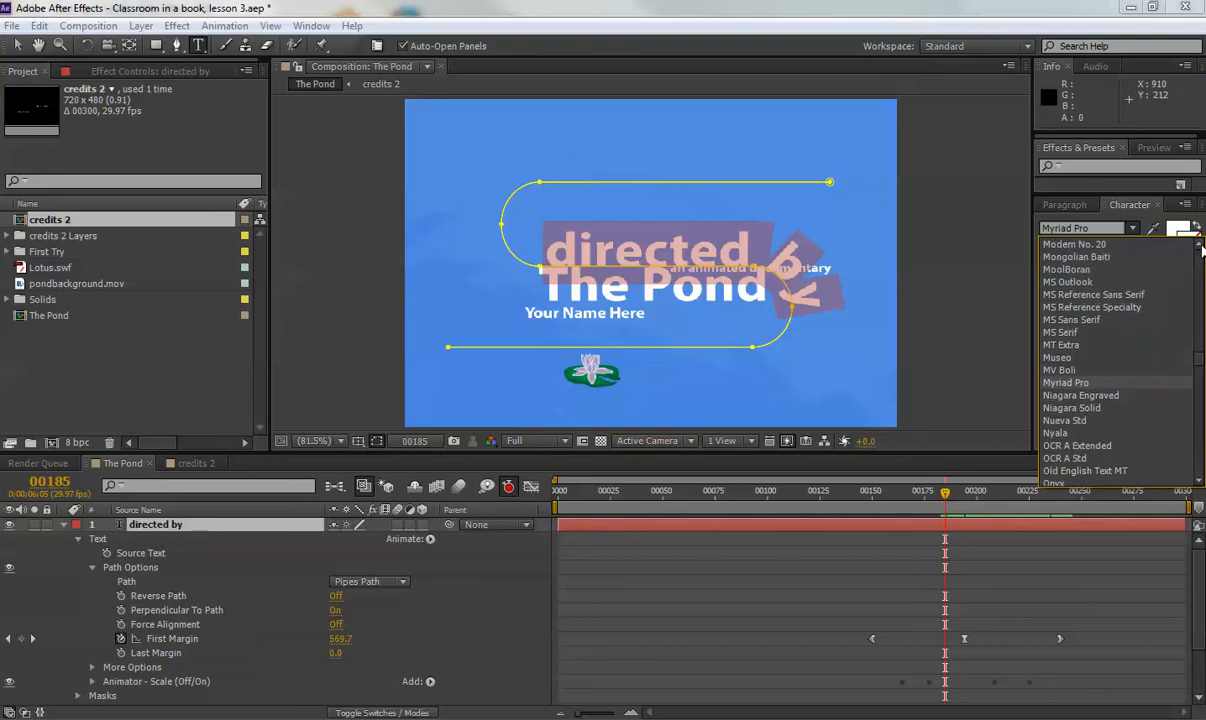
click(1199, 245)
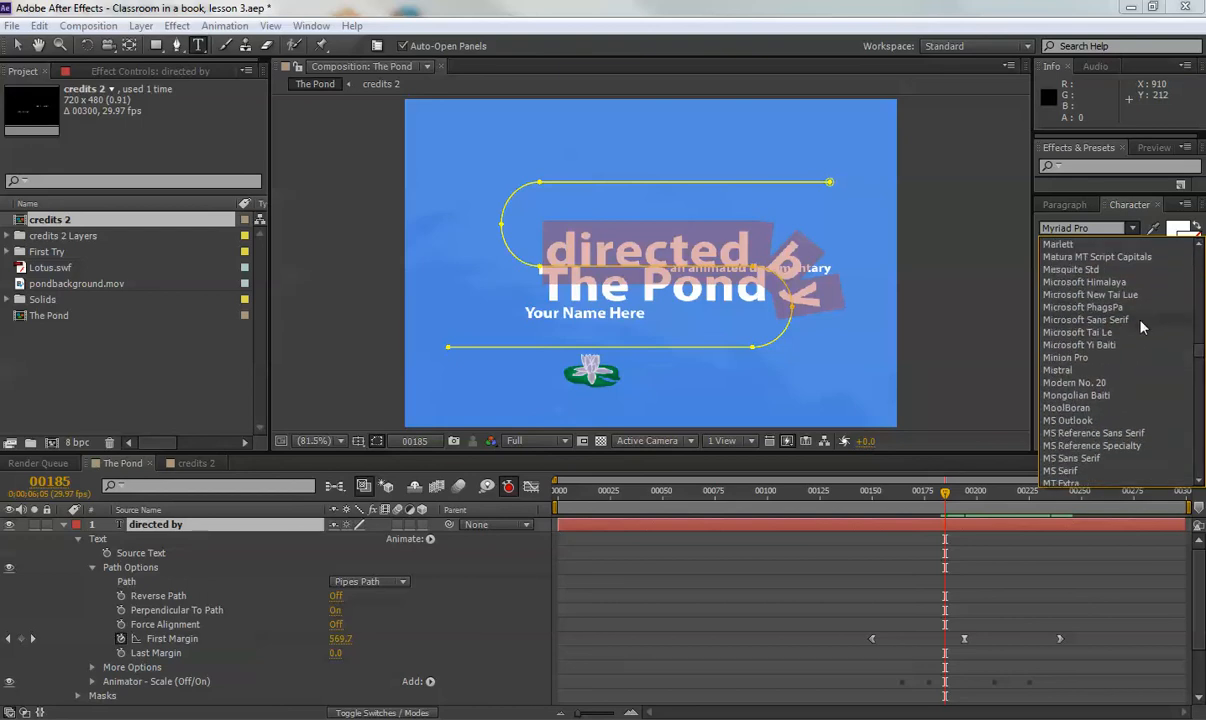
click(1066, 357)
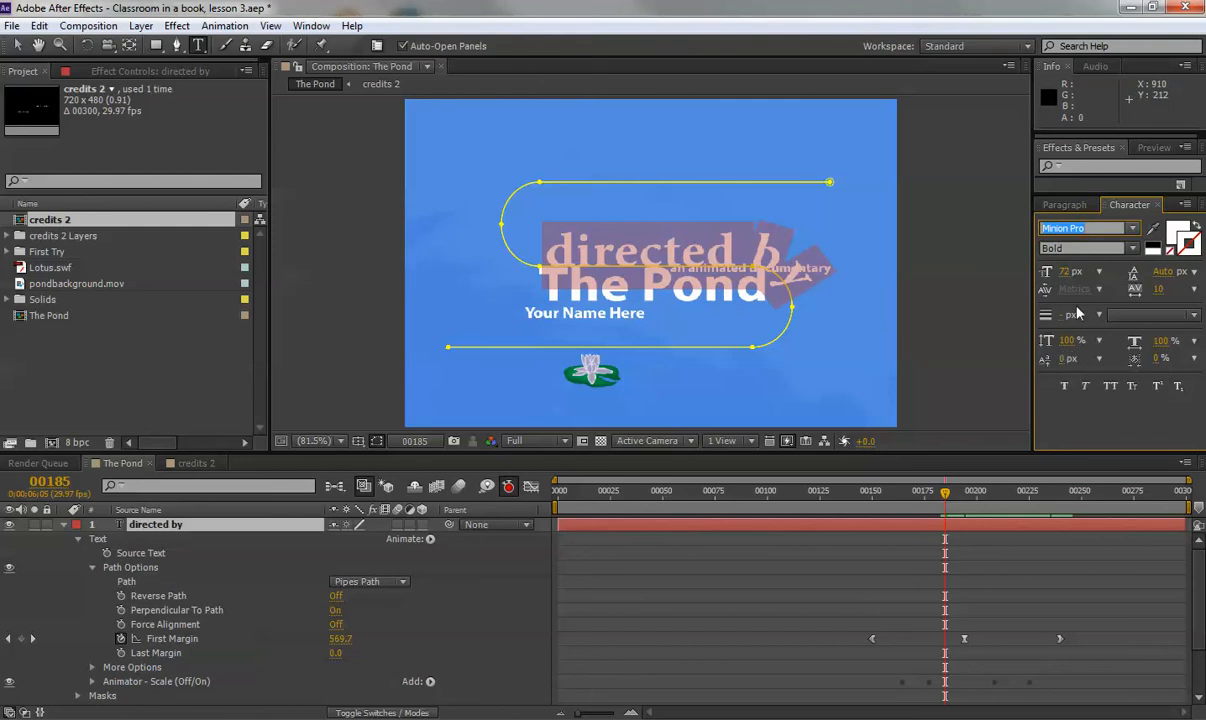
click(1137, 250)
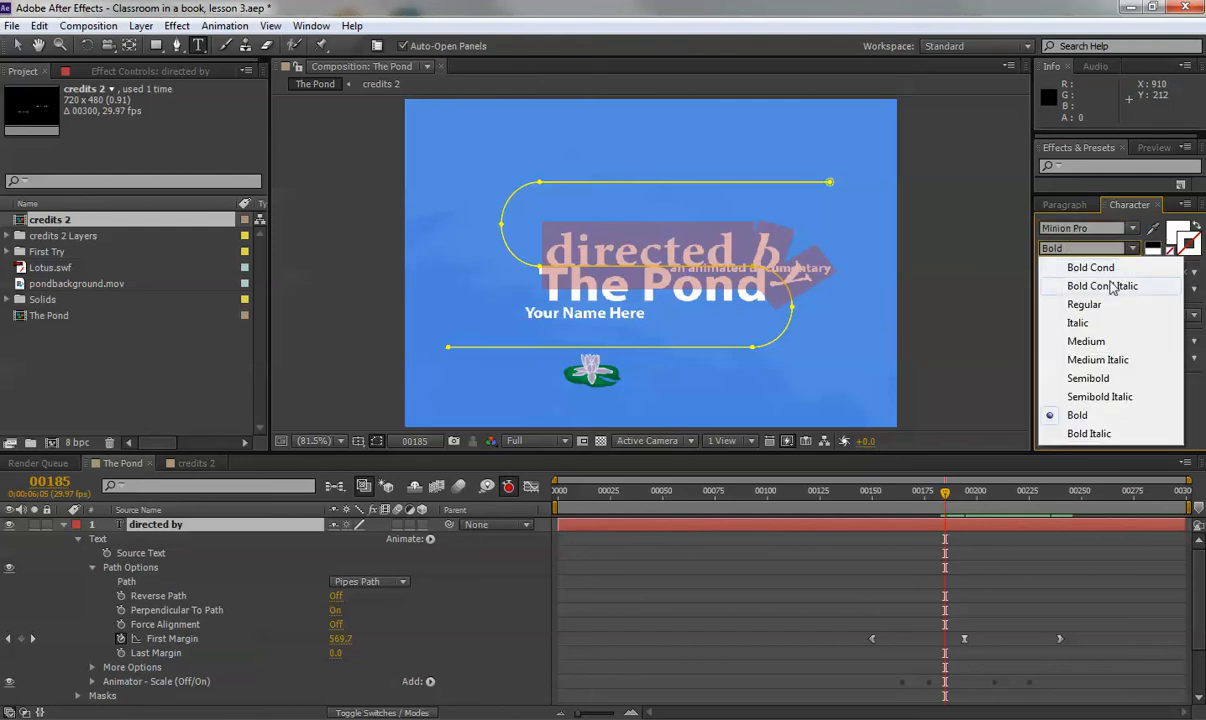
click(1083, 306)
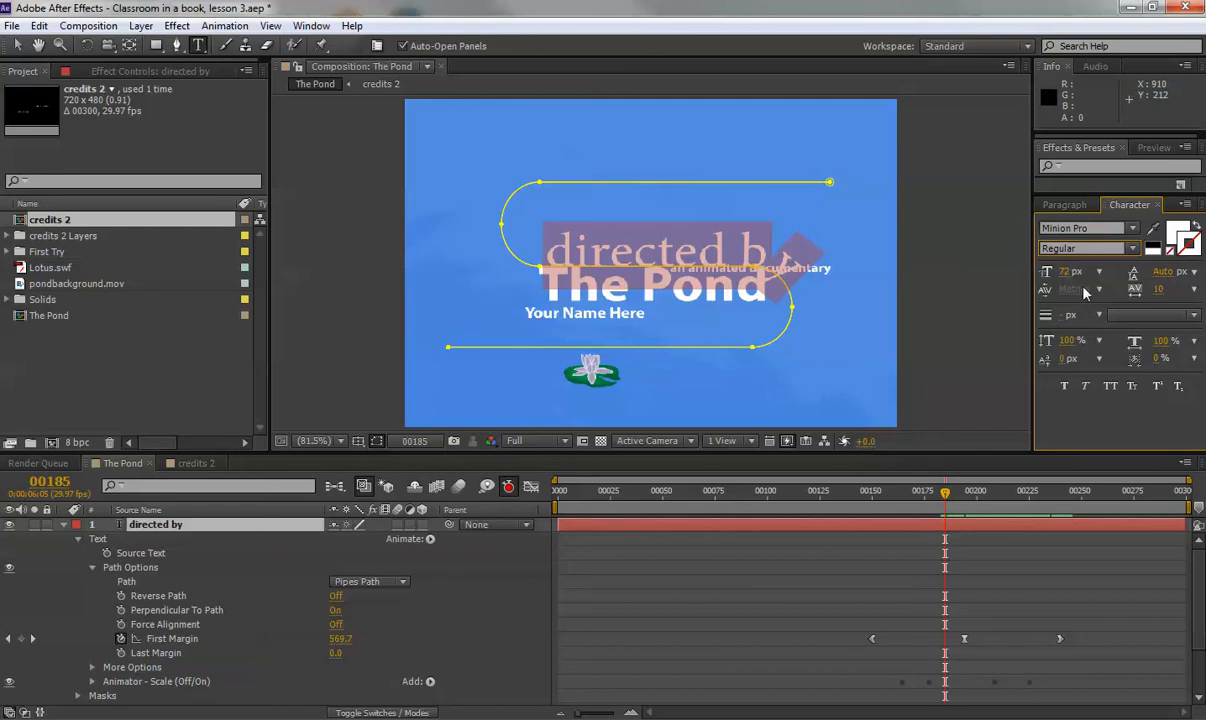
click(1075, 271)
text(20)
key(Return)
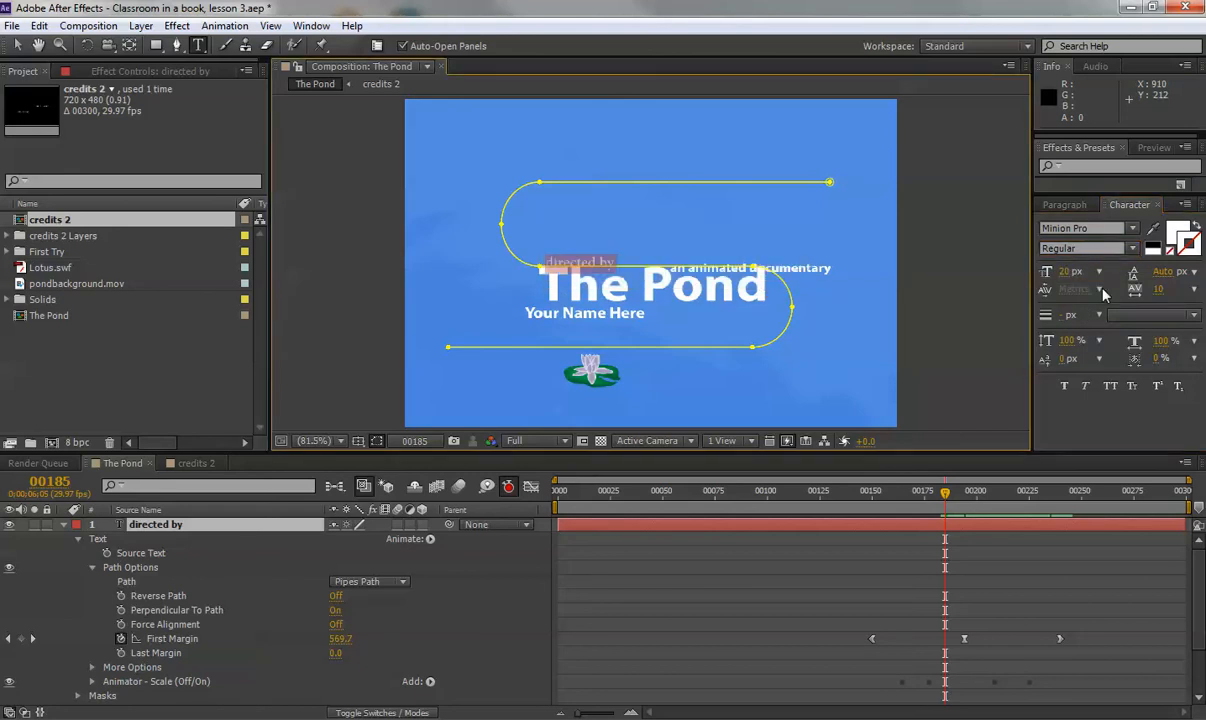
click(888, 494)
drag(888, 497, 964, 480)
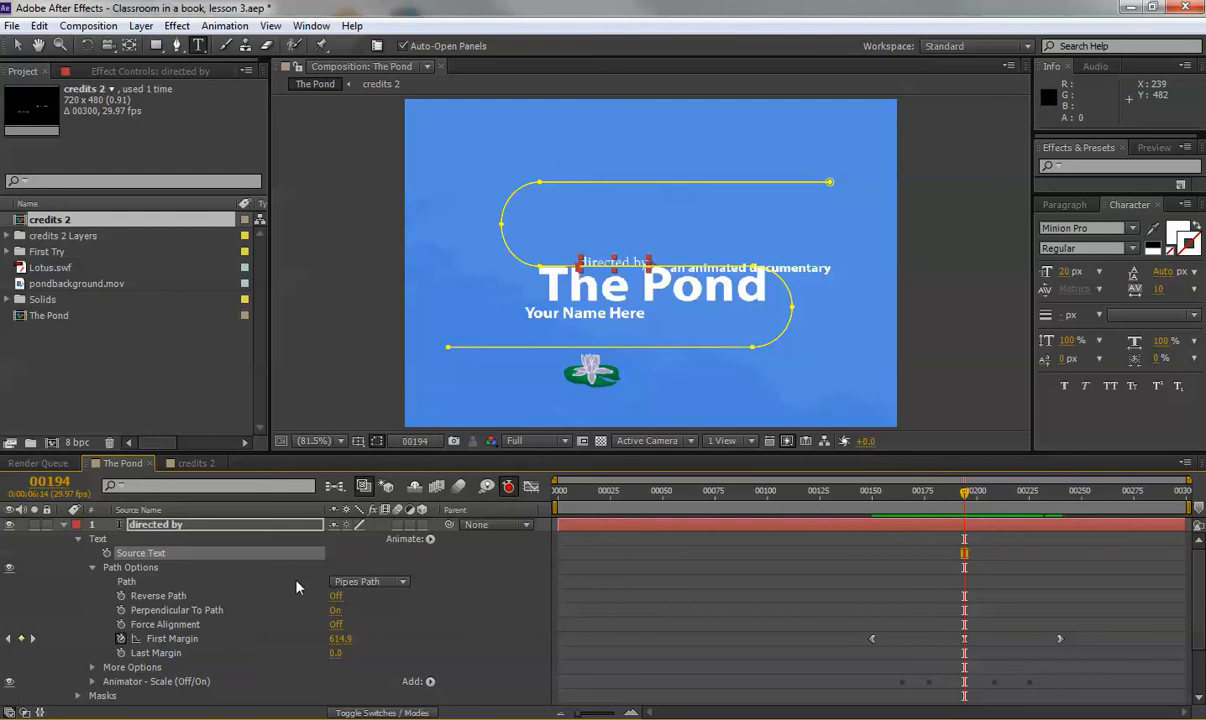
click(63, 525)
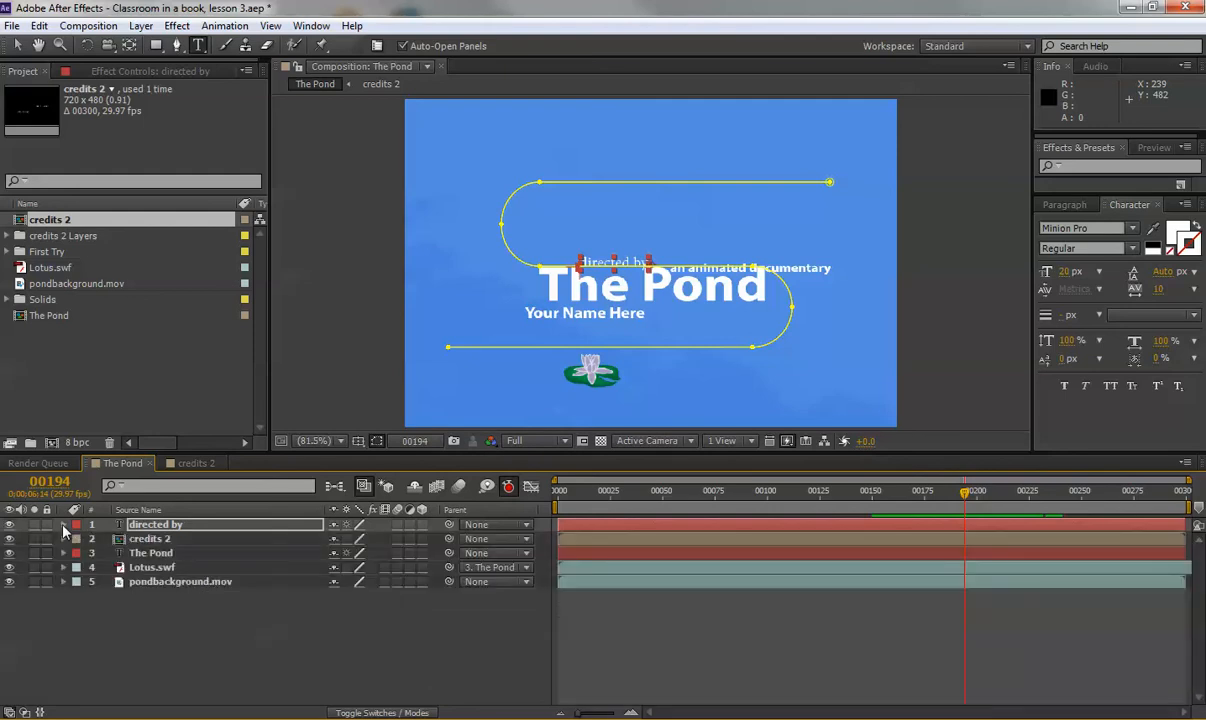
click(159, 525)
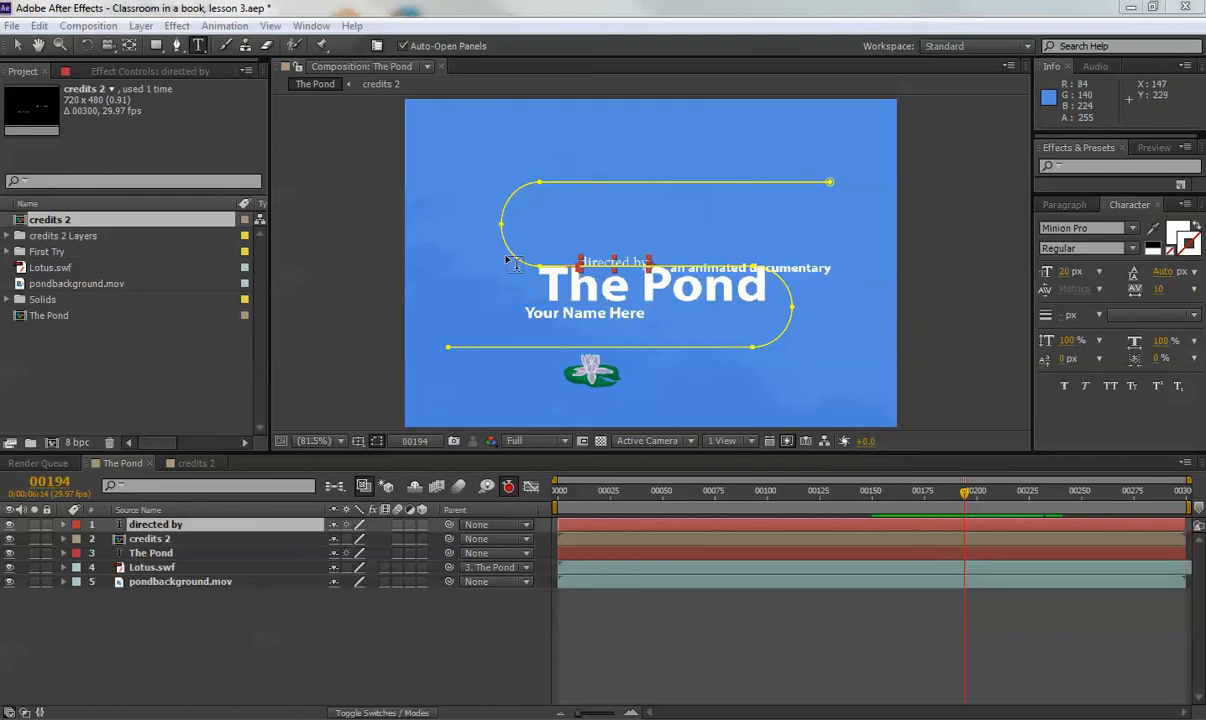
click(18, 46)
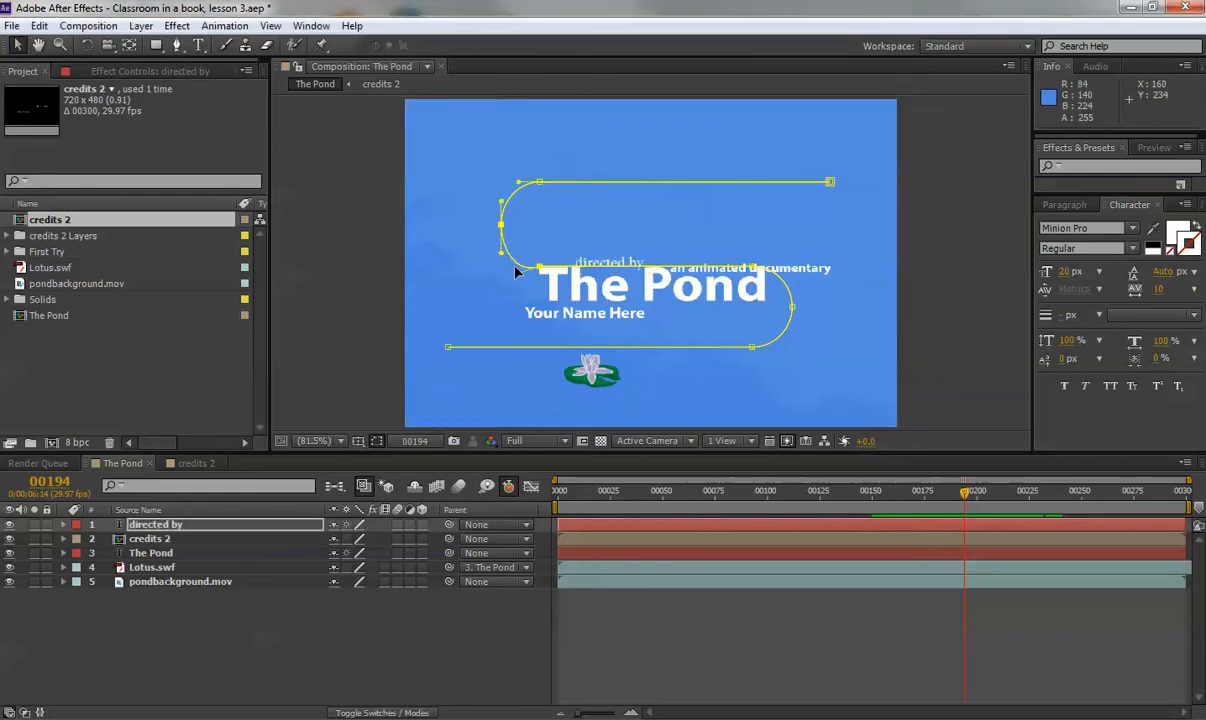
click(517, 268)
key(ctrl+z)
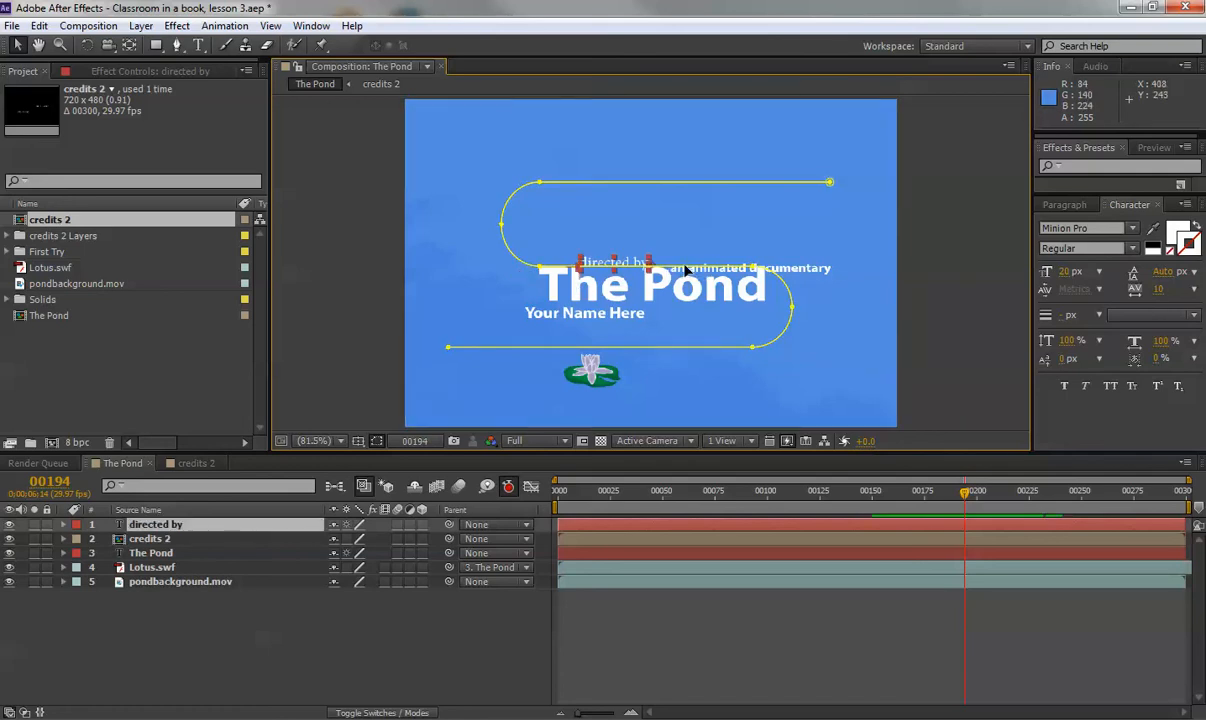
drag(688, 272, 686, 288)
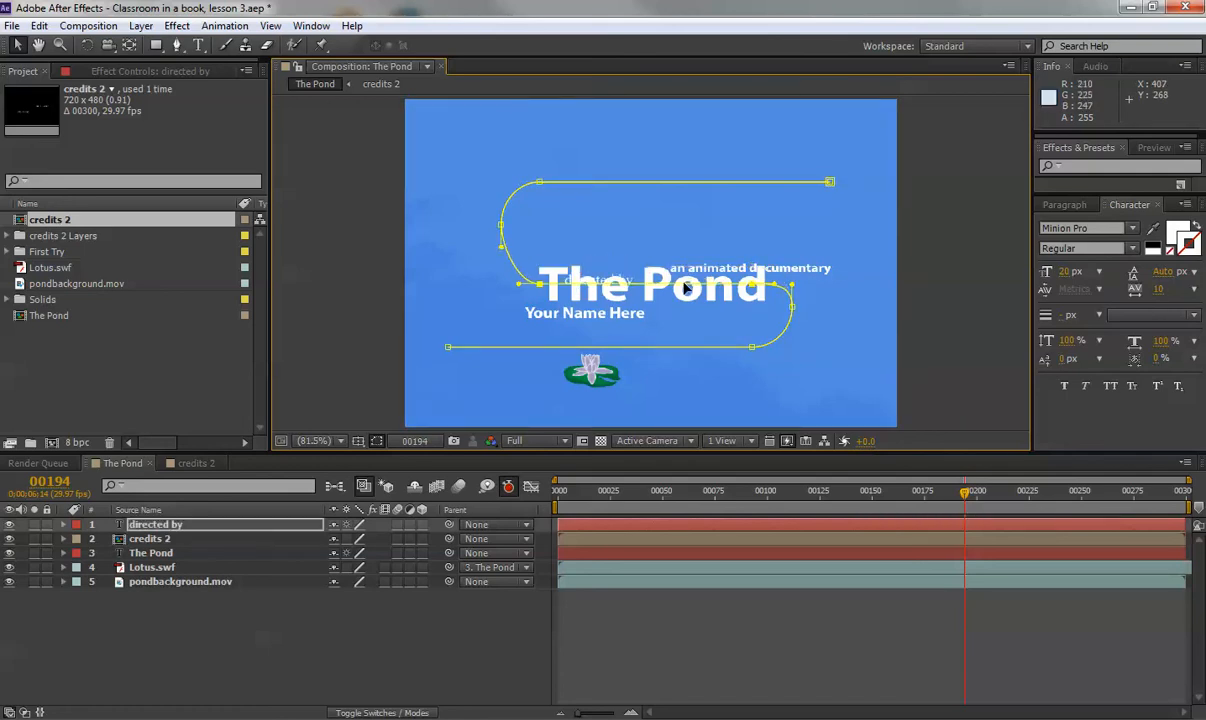
key(ctrl+z)
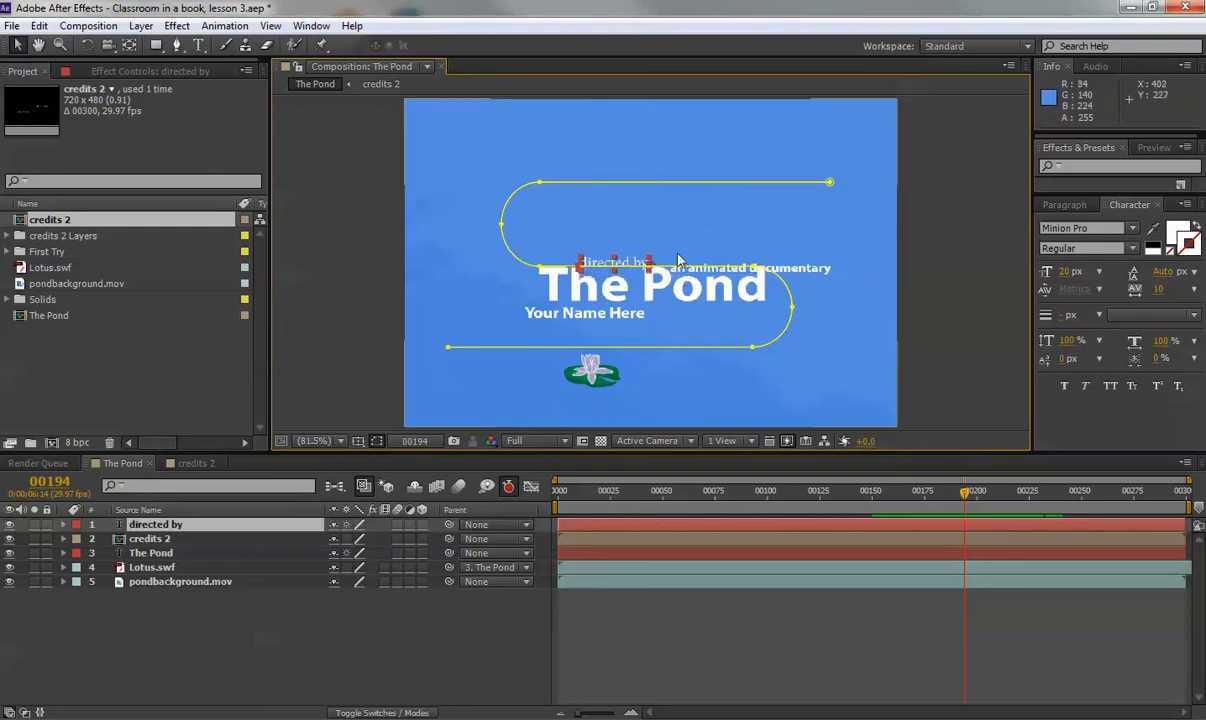
click(160, 527)
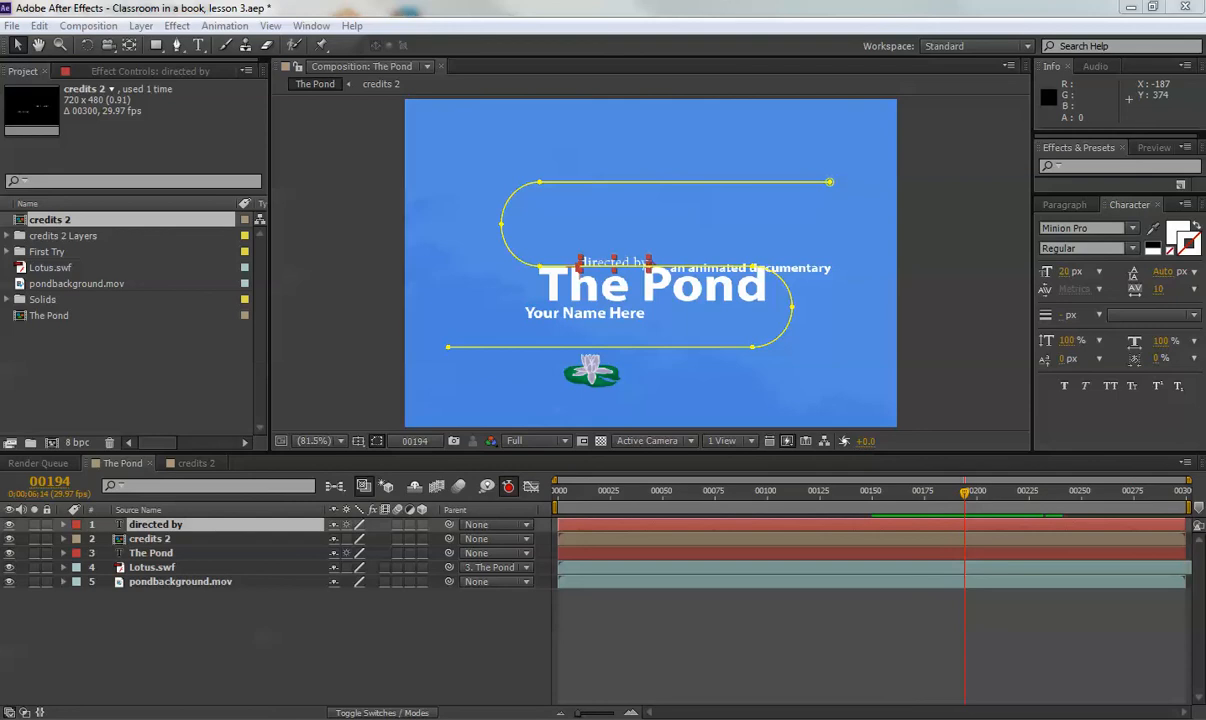
click(518, 263)
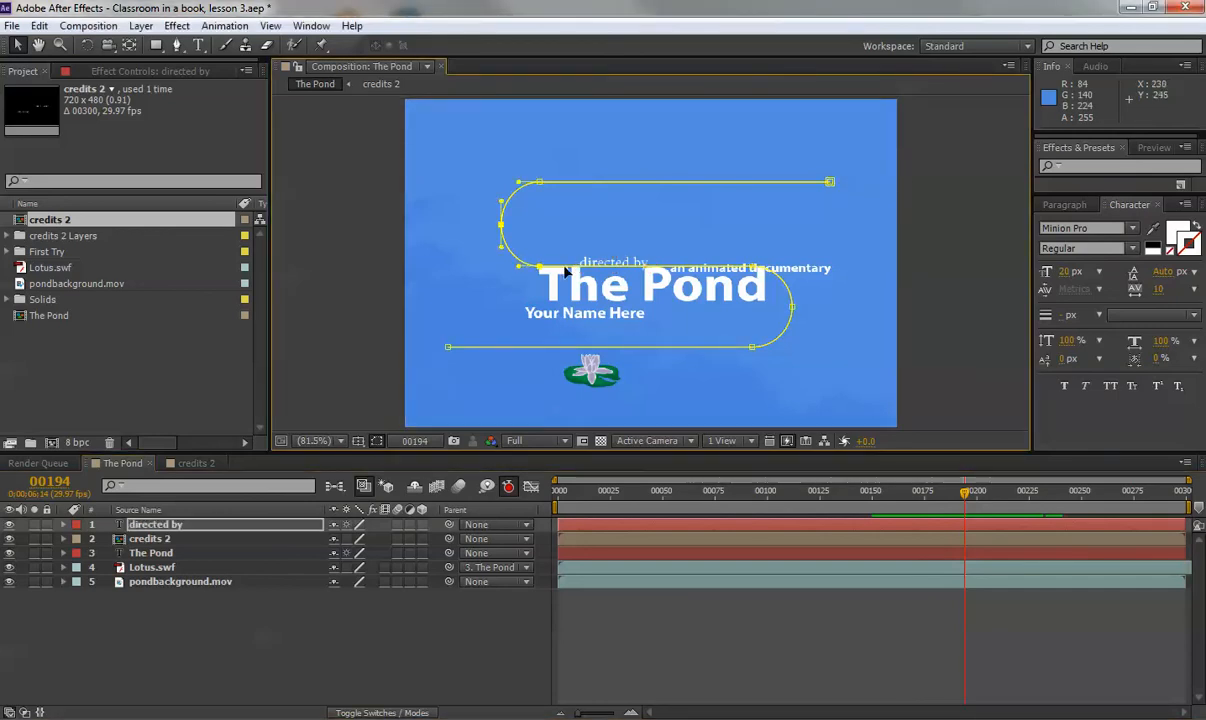
click(790, 305)
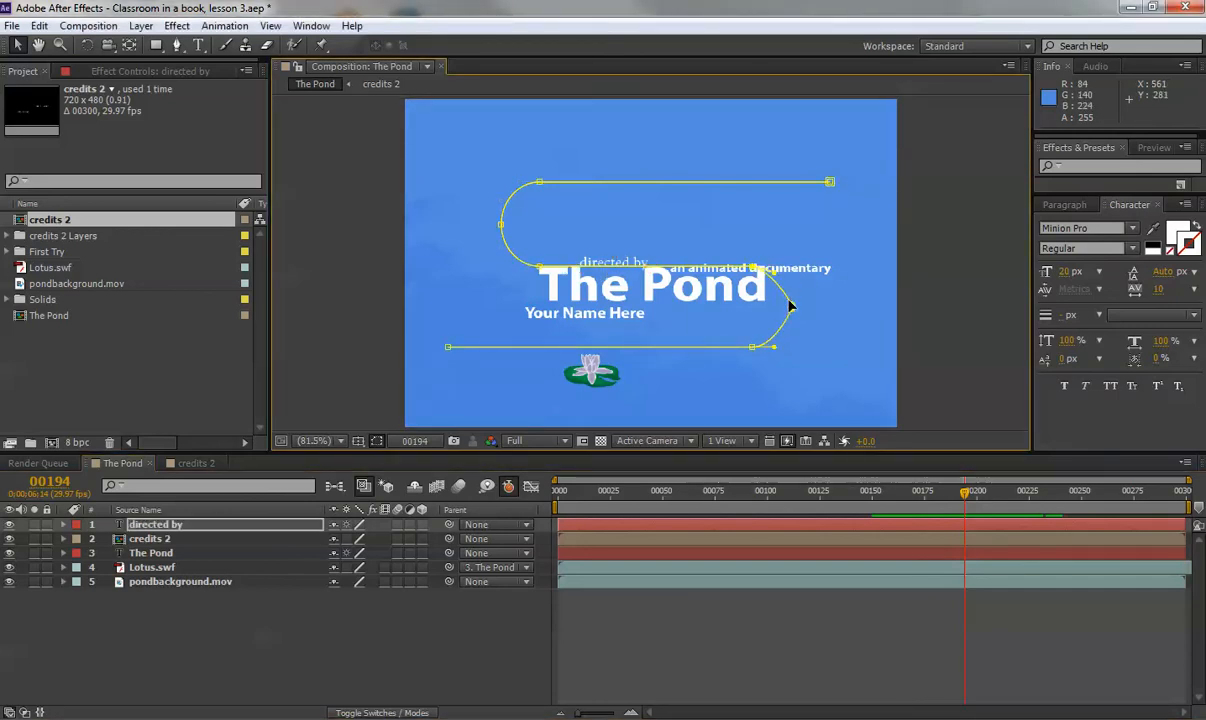
key(ctrl+z)
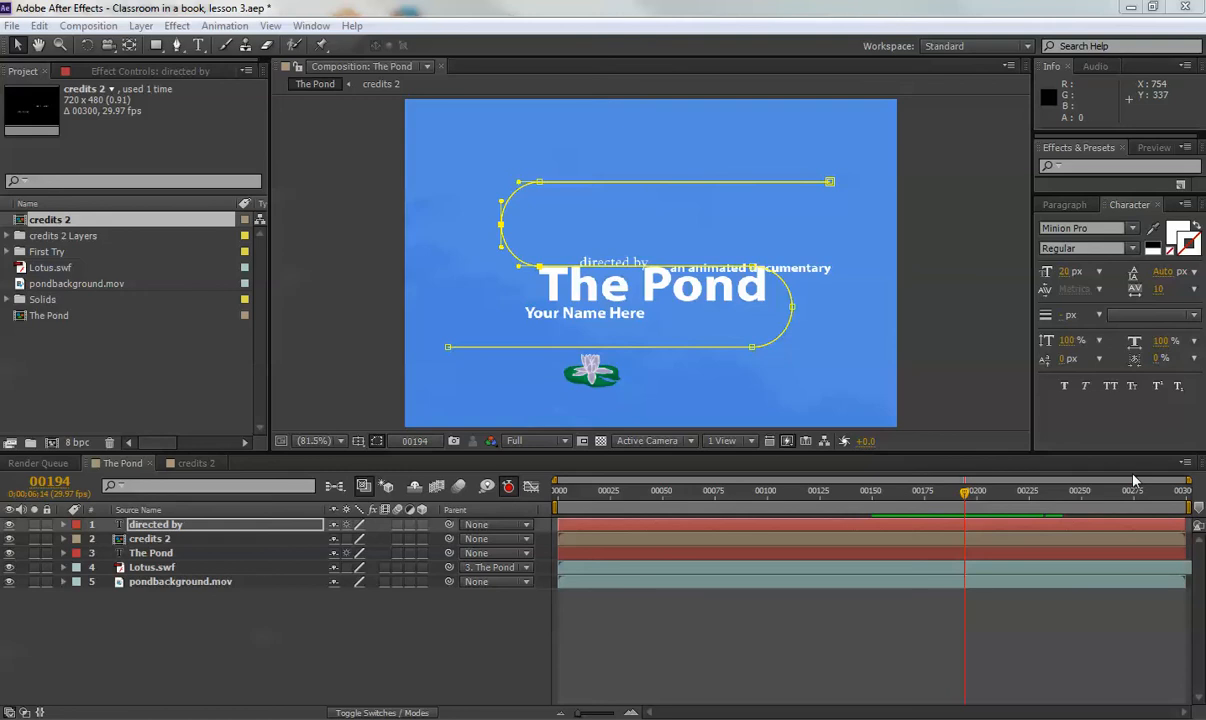
Lower the 'directed by' layer's Position to 360,323.
click(168, 526)
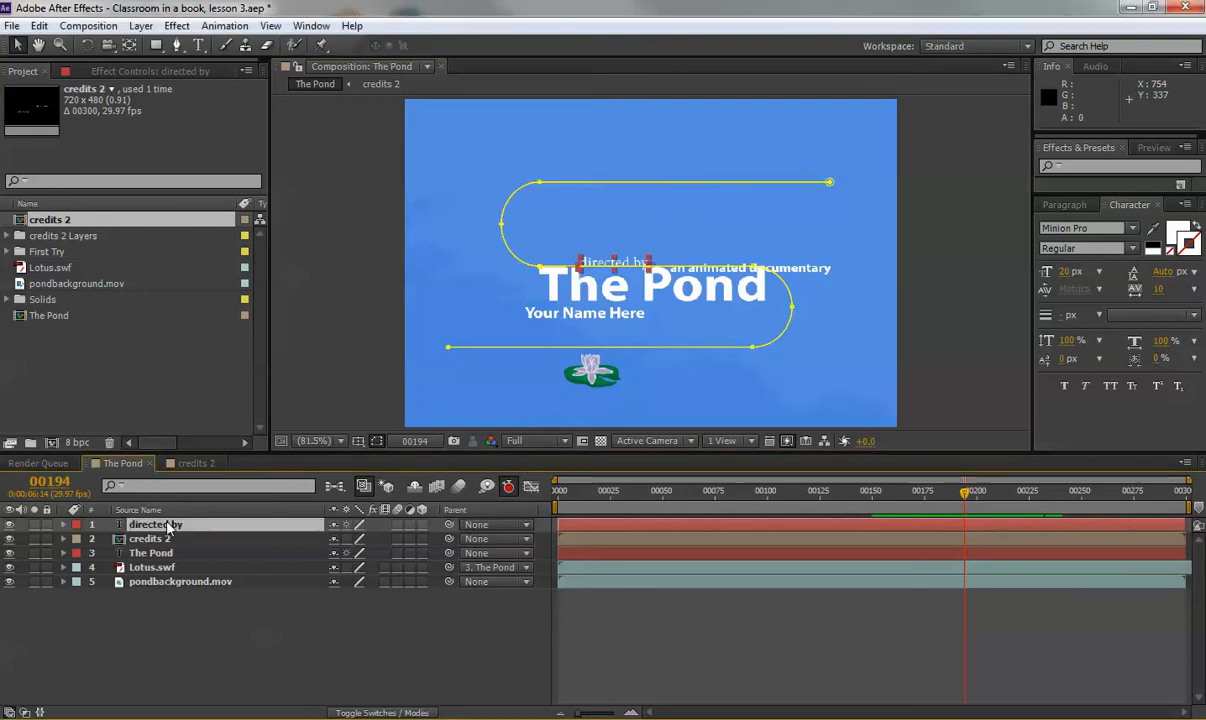
key(p)
drag(366, 539, 447, 533)
drag(449, 532, 442, 528)
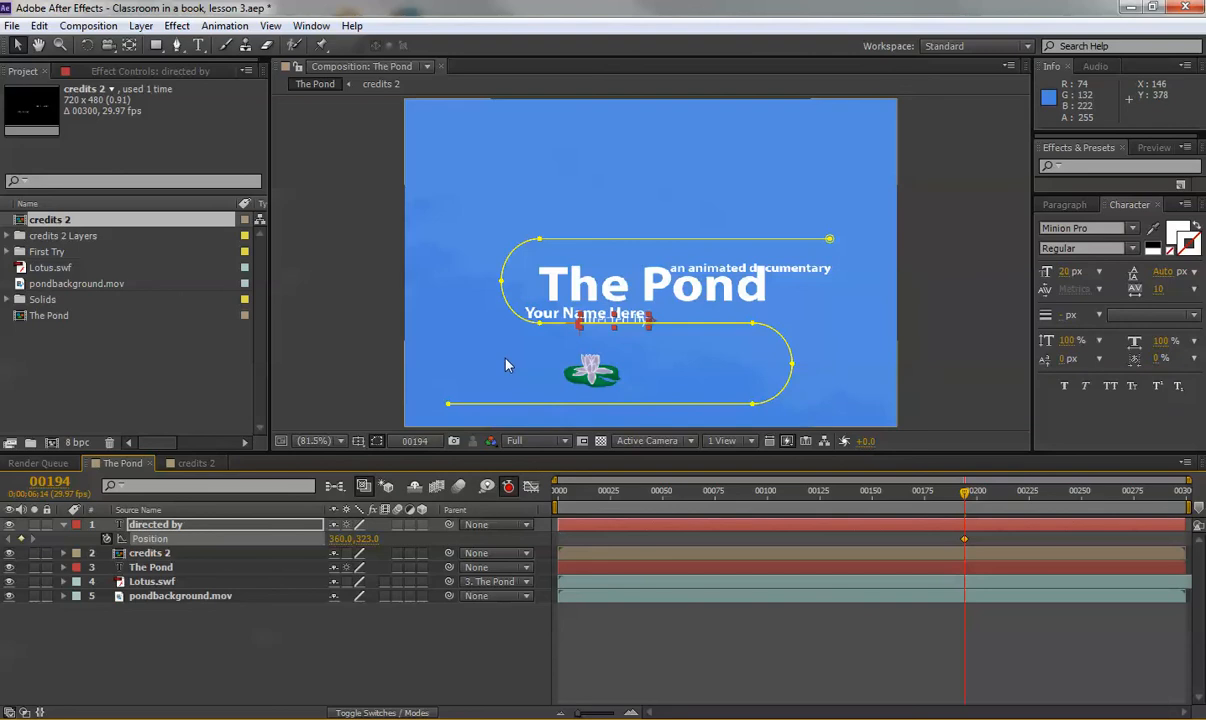
Keyframe the credits 2 Position and lower it to 360,294, then scrub back to check.
click(150, 555)
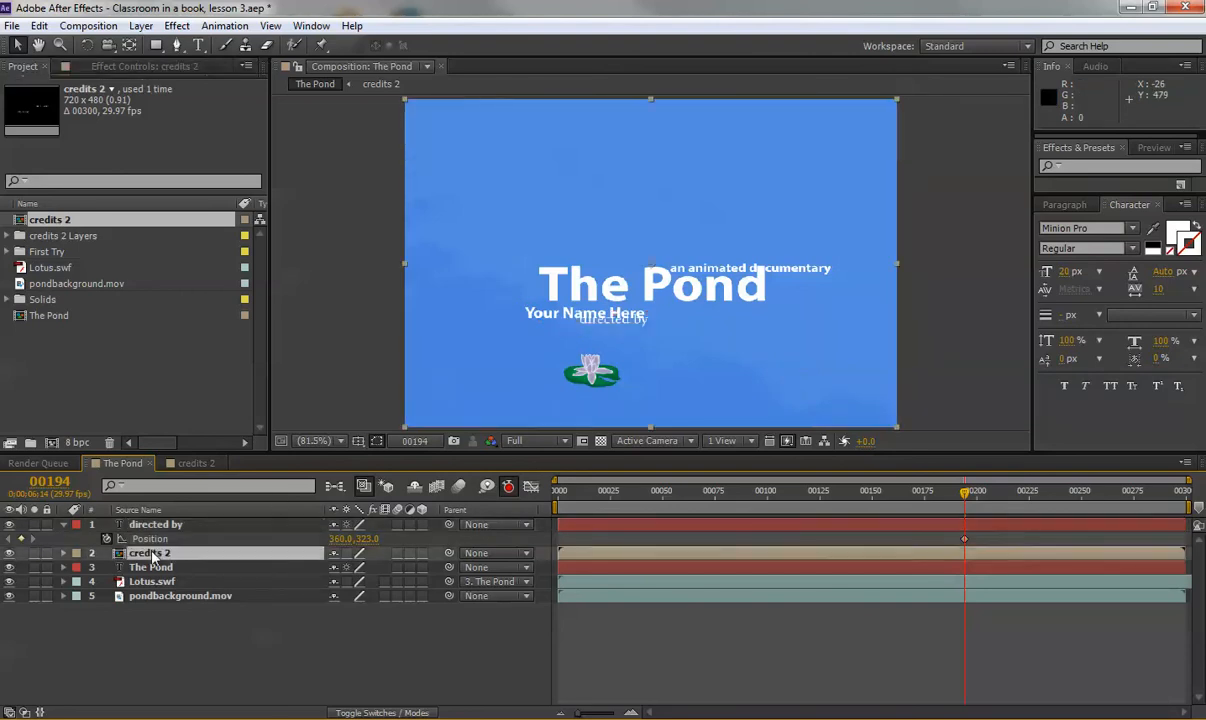
key(p)
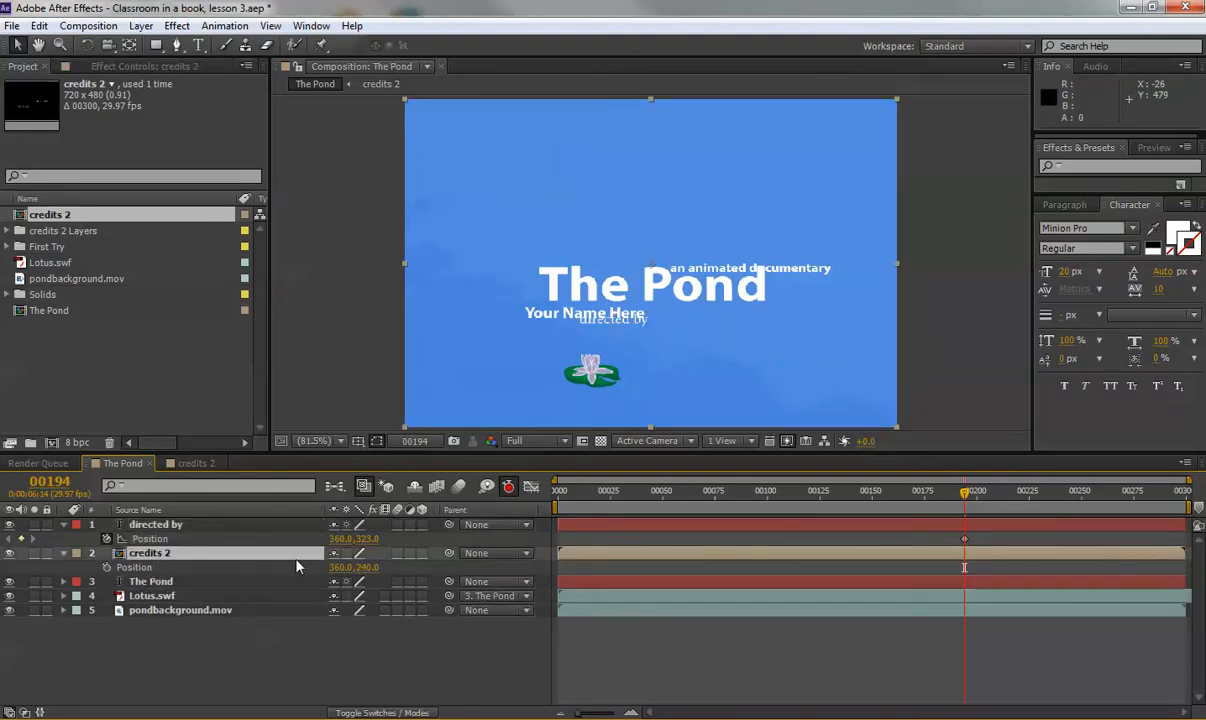
key(alt+shift+p)
drag(366, 567, 438, 538)
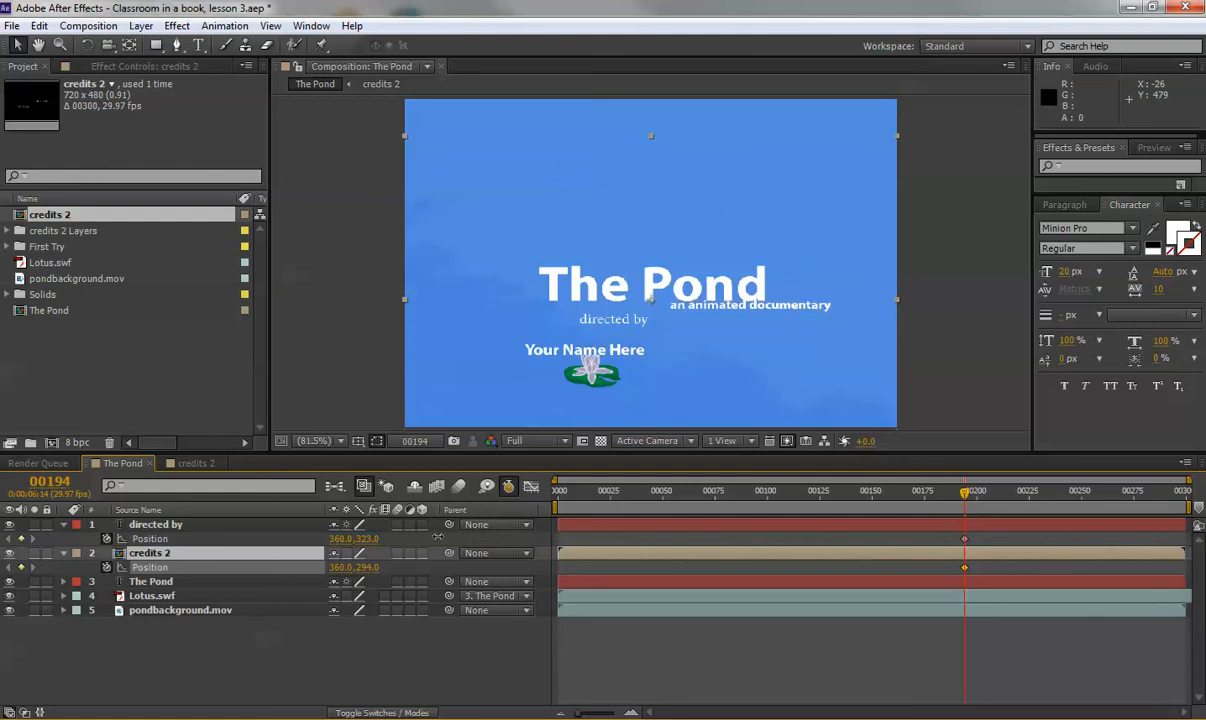
mouse_move(946, 491)
mouse_down()
mouse_move(873, 507)
mouse_move(1015, 500)
mouse_move(948, 496)
mouse_move(966, 494)
mouse_up()
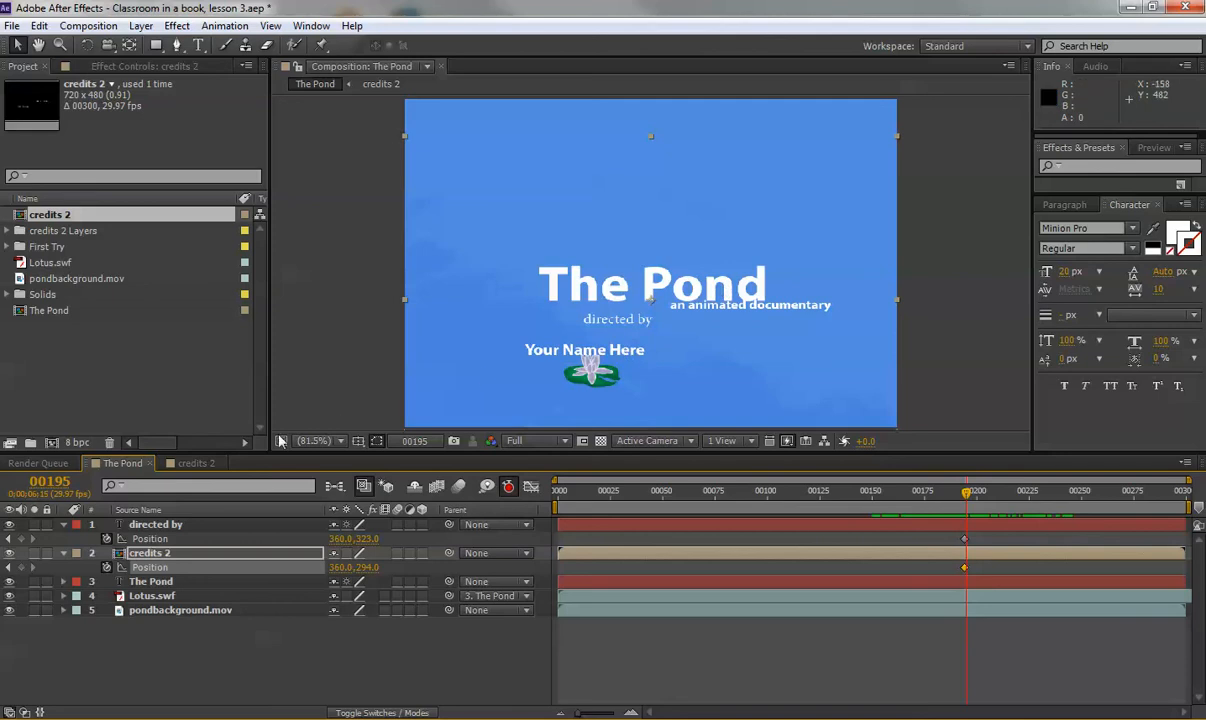
Open the credits 2 composition and reveal Position for both text layers.
double_click(124, 558)
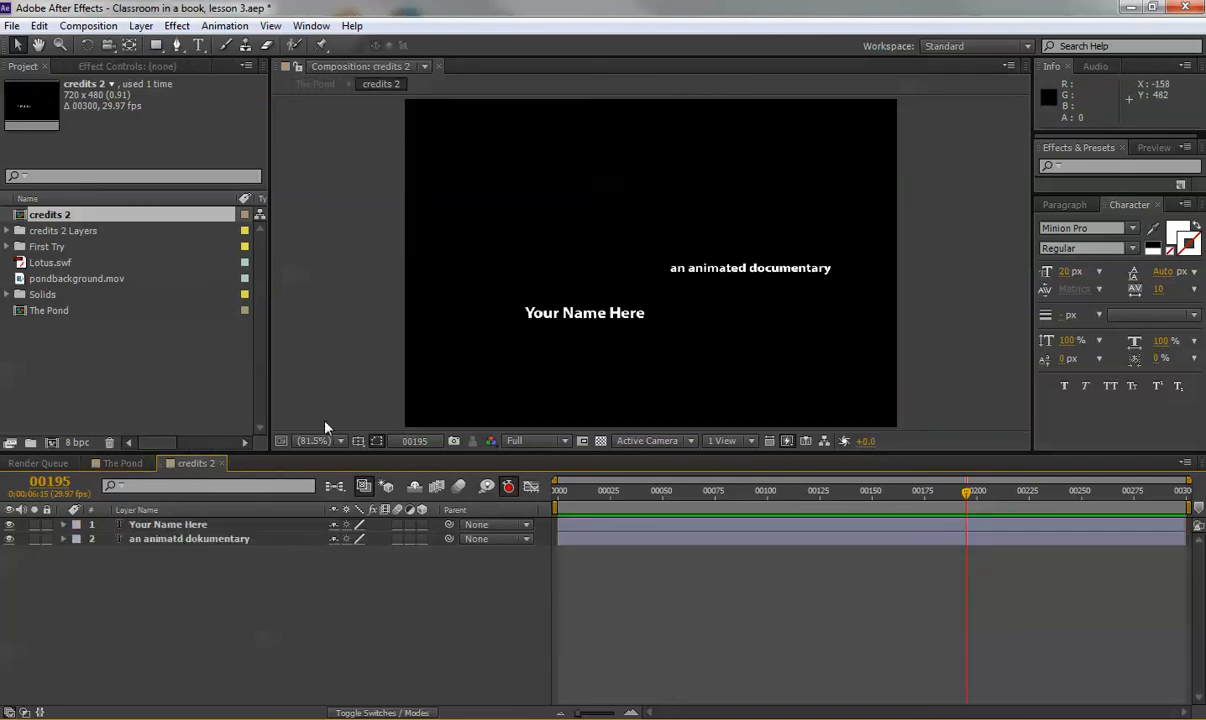
double_click(584, 313)
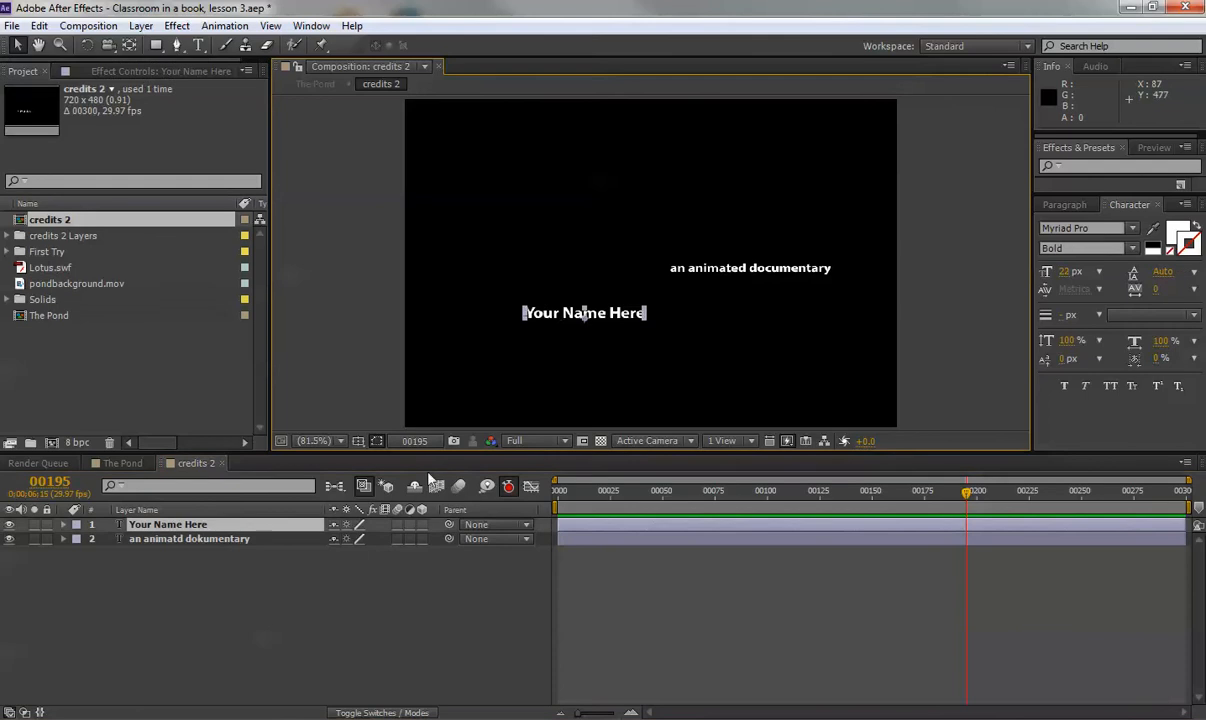
click(165, 540)
shift+click(162, 526)
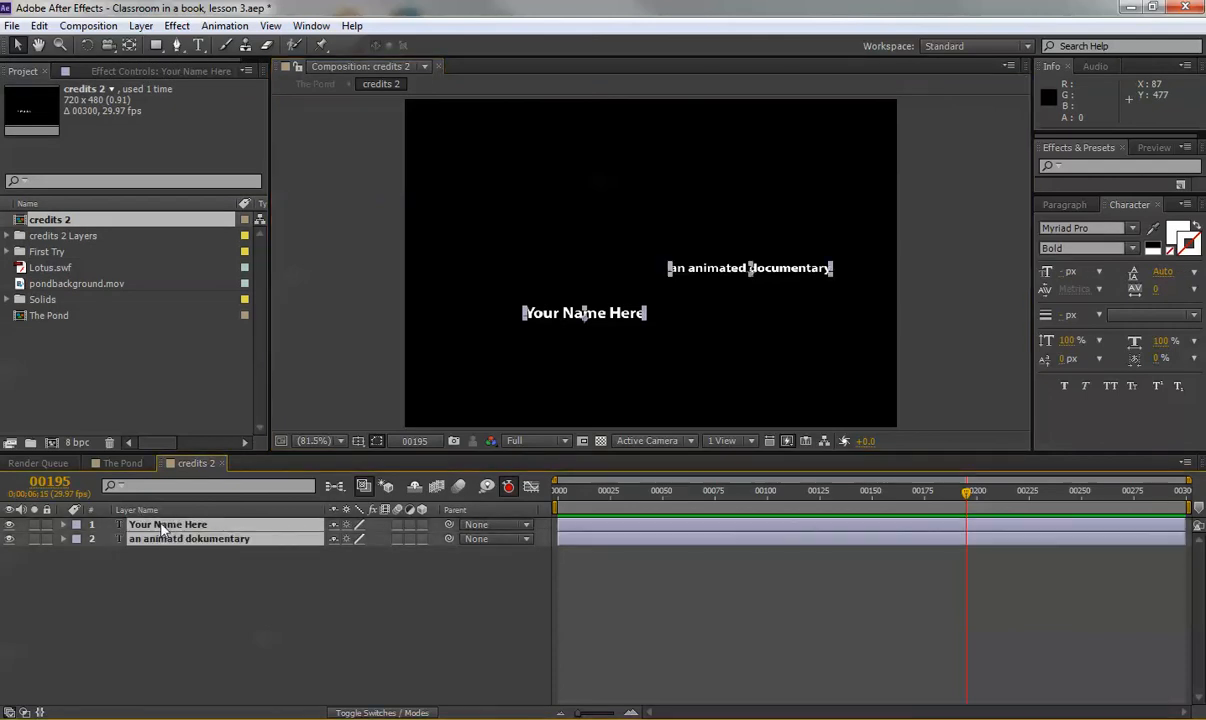
key(p)
click(196, 586)
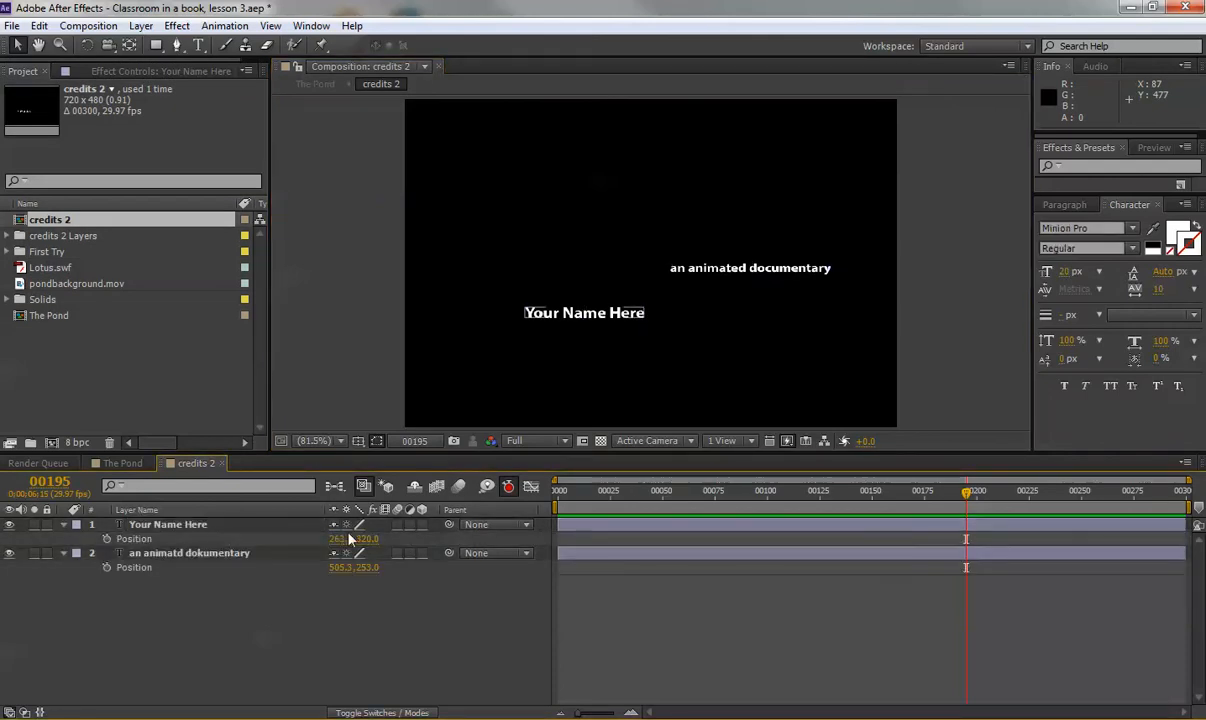
Move Your Name Here to Y 313 and the documentary line to Y 258, then return to The Pond.
drag(368, 539, 361, 539)
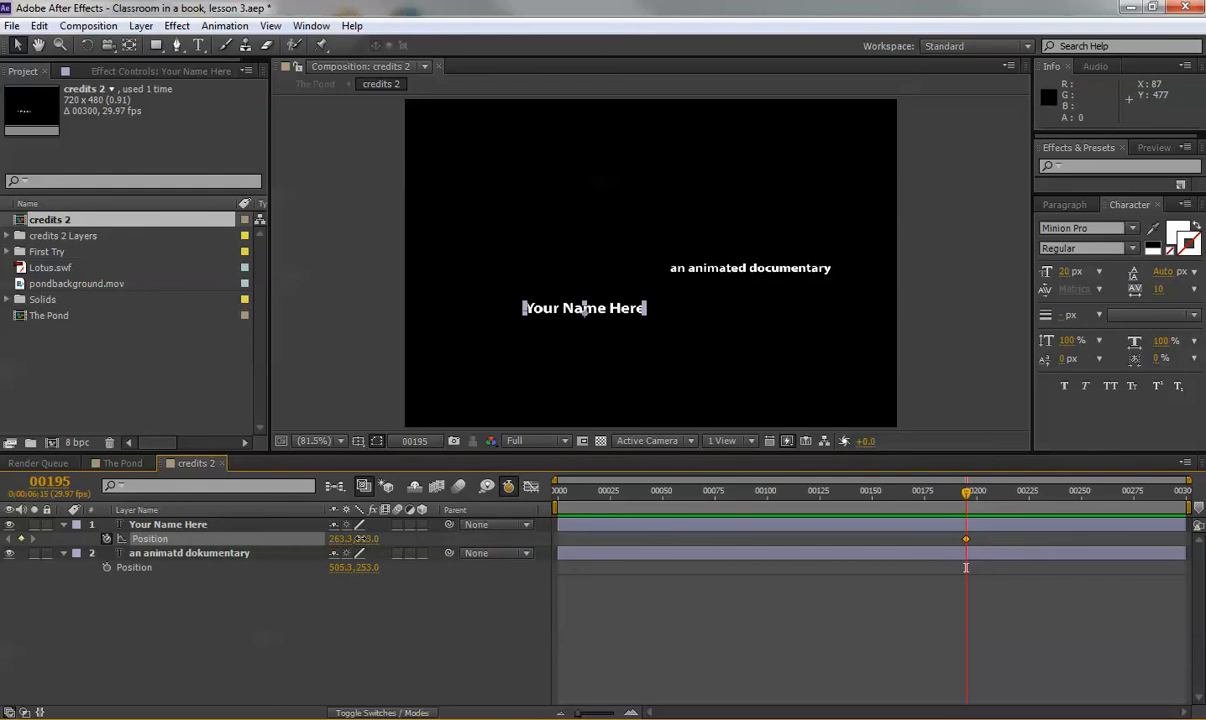
click(216, 554)
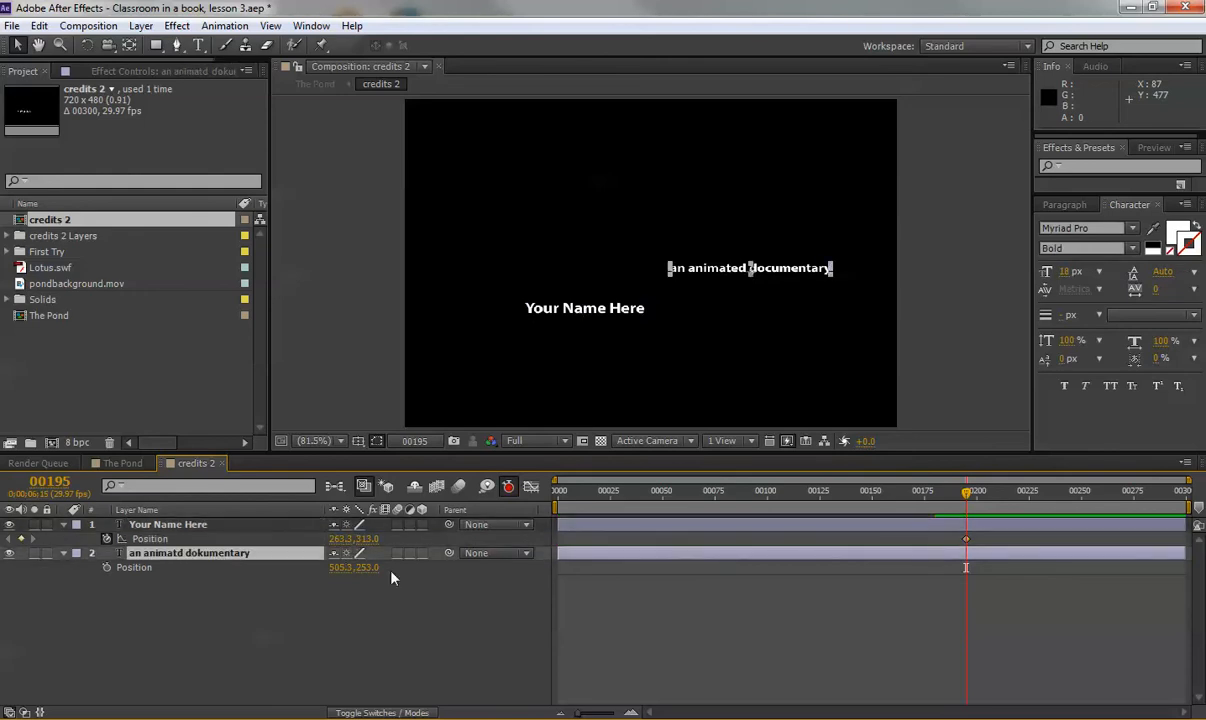
drag(371, 575, 376, 570)
click(334, 611)
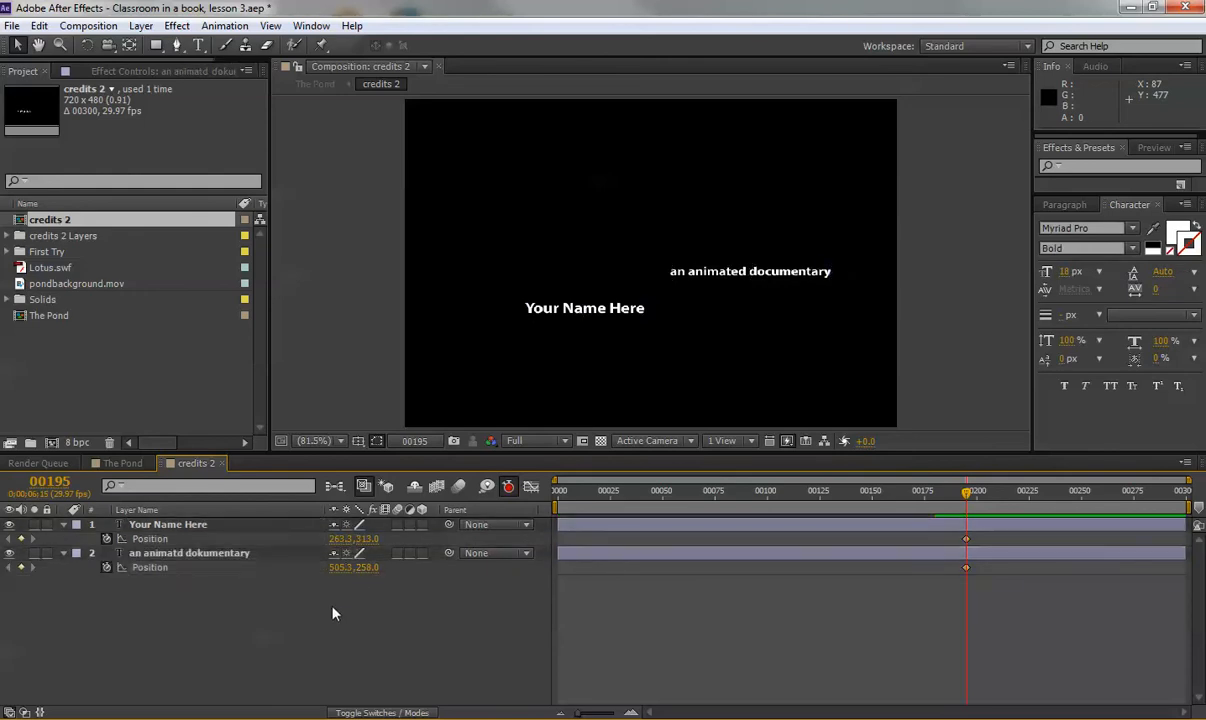
click(137, 463)
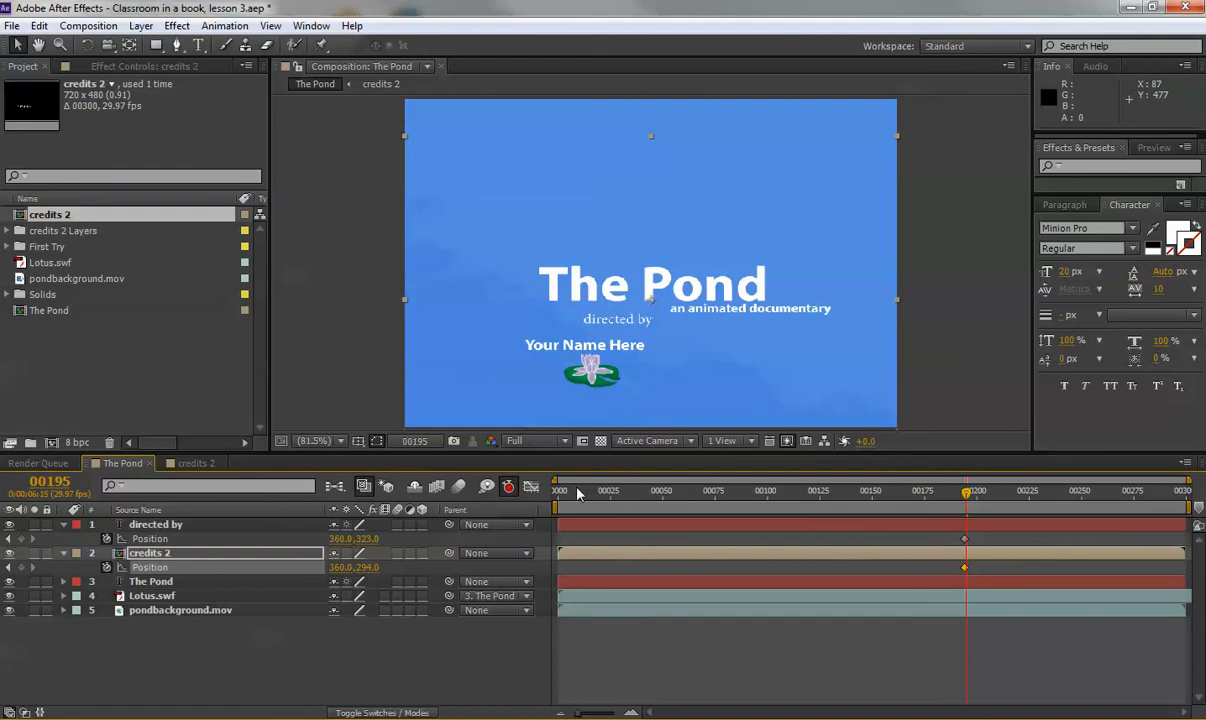
Scrub to frame 00152, play a preview of the titles, and select 'directed by' to see its path.
click(610, 497)
drag(612, 502, 956, 494)
key(space)
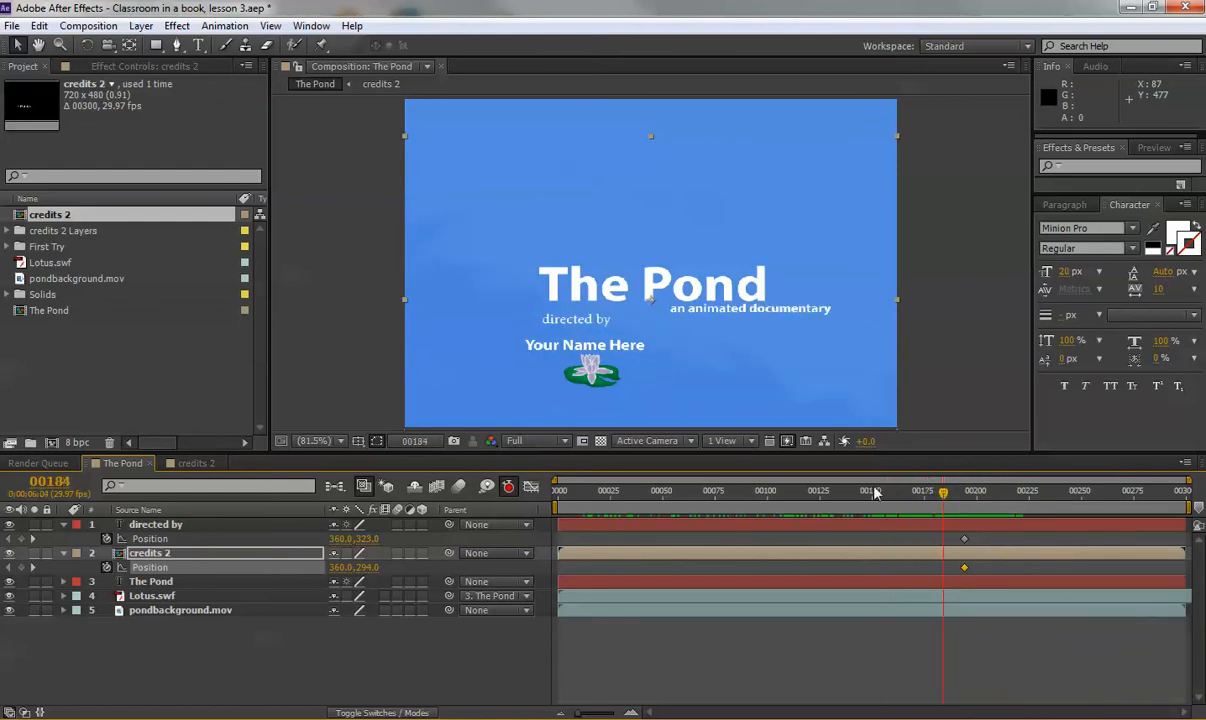
click(152, 524)
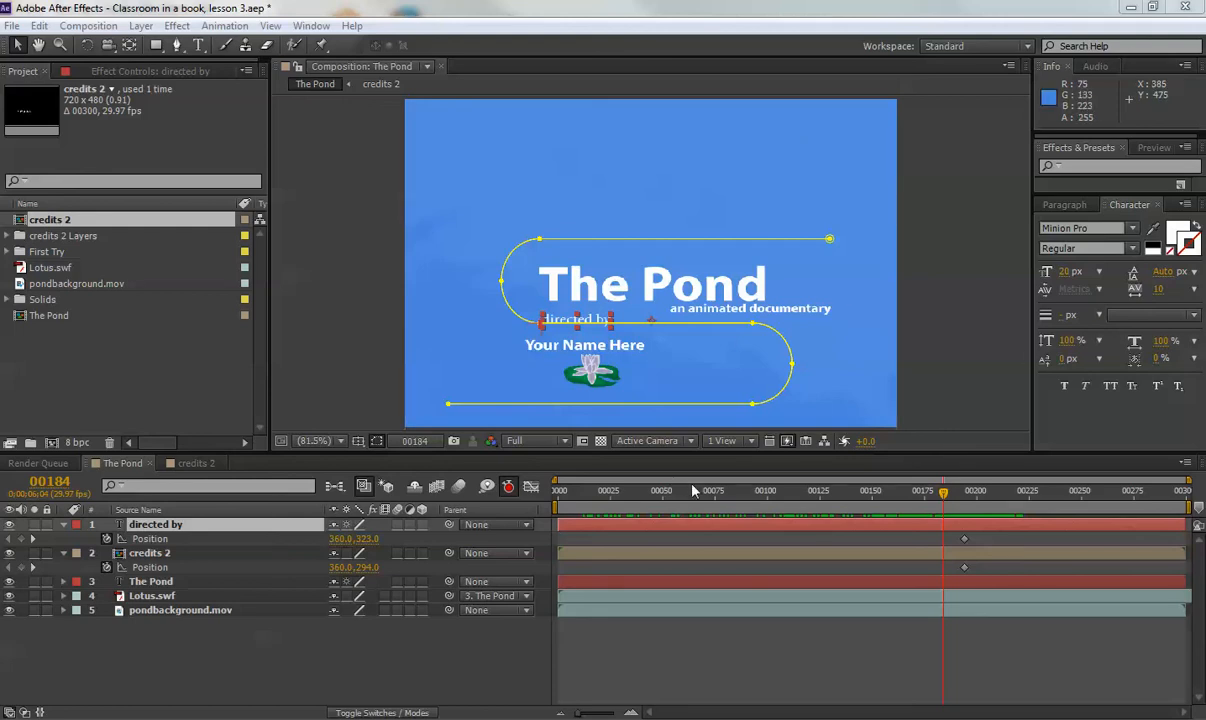
Scrub on from frame 00162 to watch the text travel, then deselect it and save the project.
click(889, 492)
drag(901, 492, 979, 508)
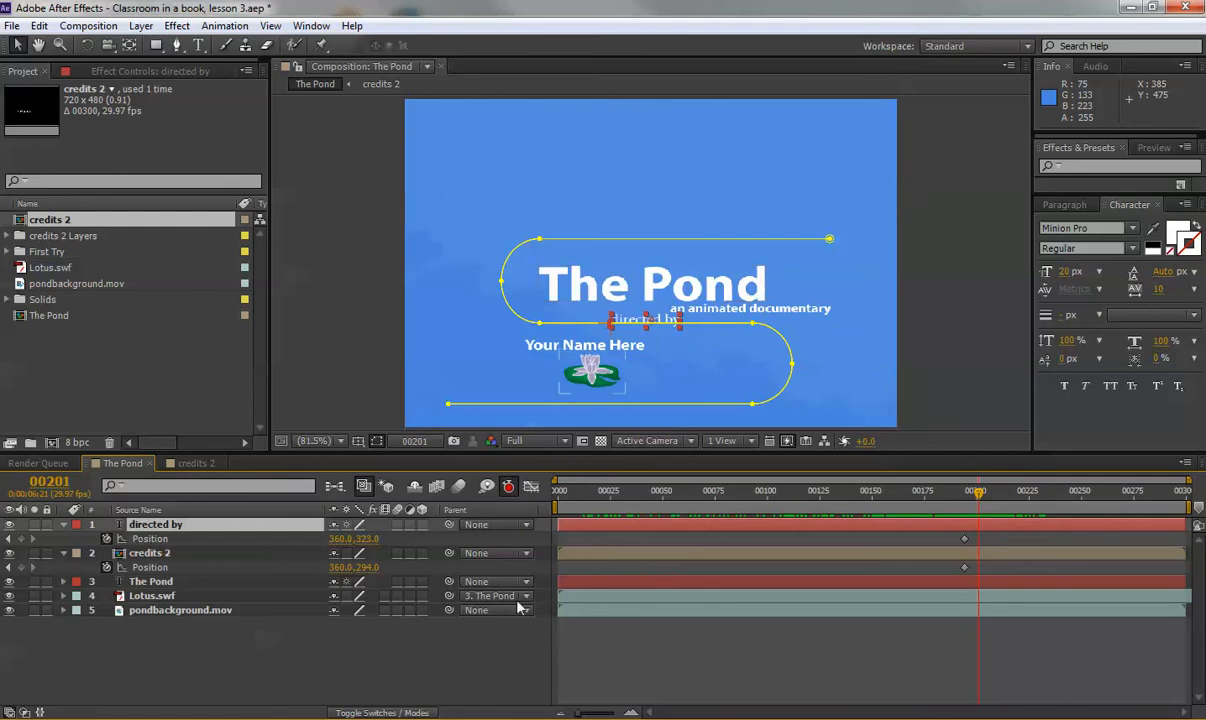
click(297, 648)
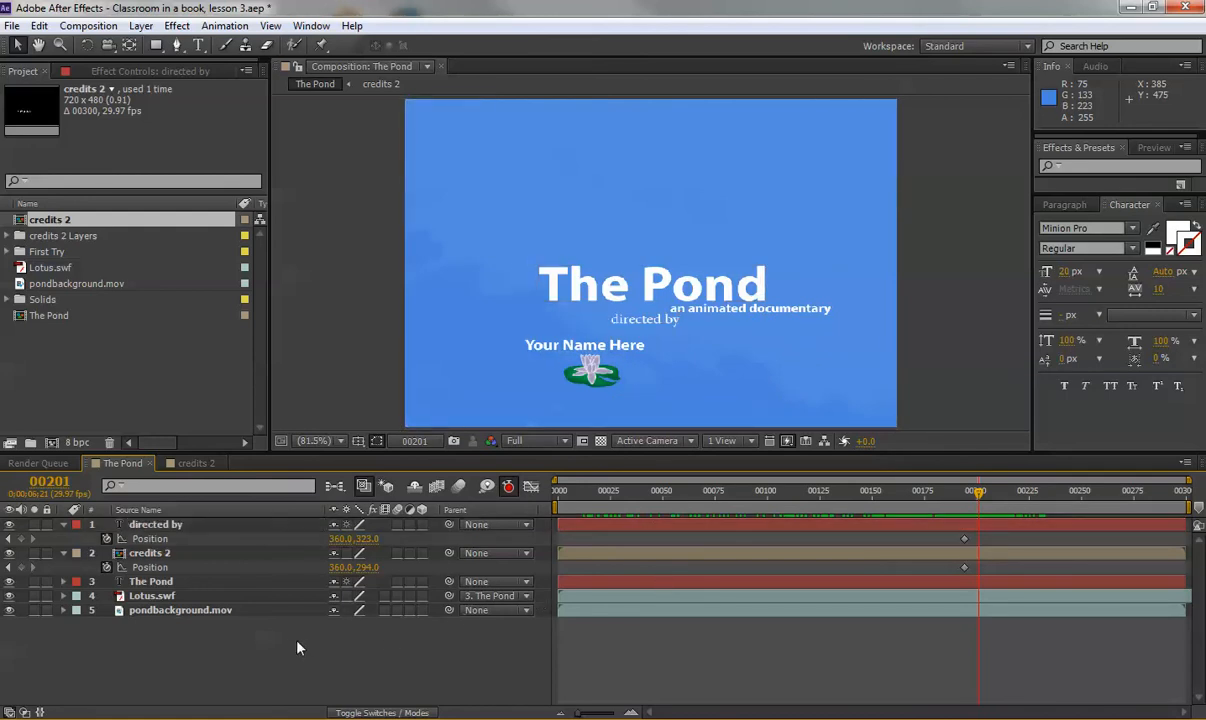
key(ctrl+s)
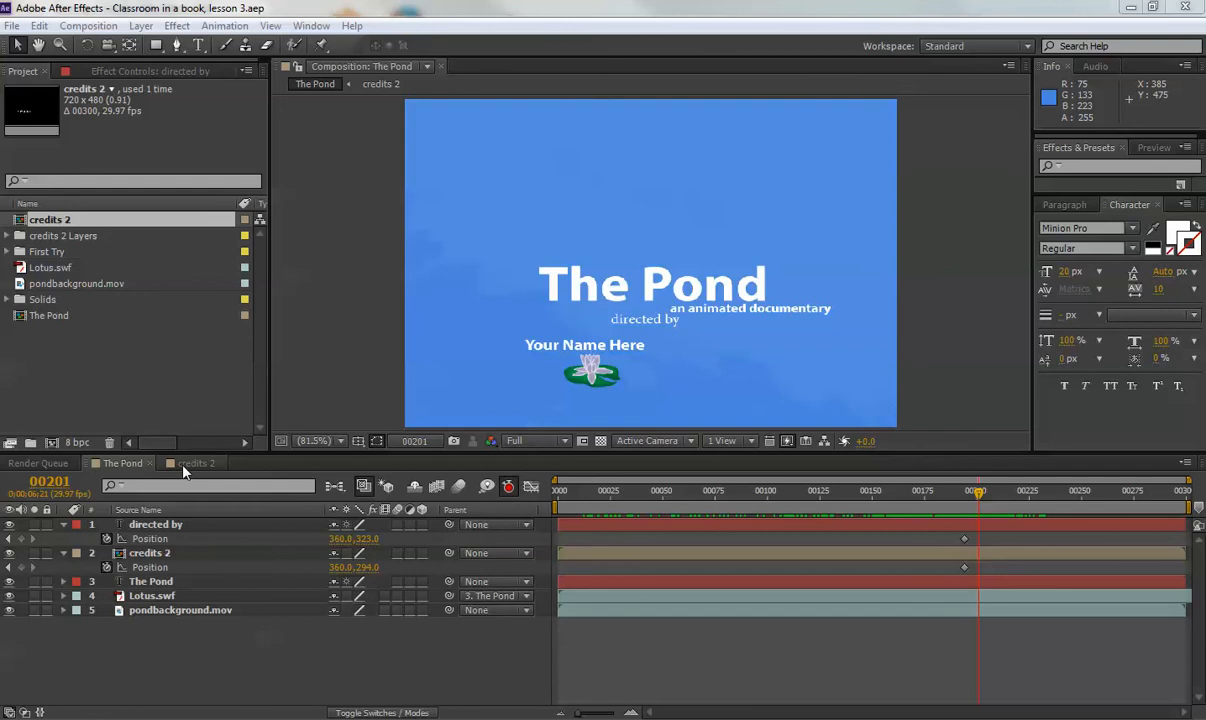
In the credits 2 comp, replace 'Your Name Here' with the director's full name.
double_click(140, 553)
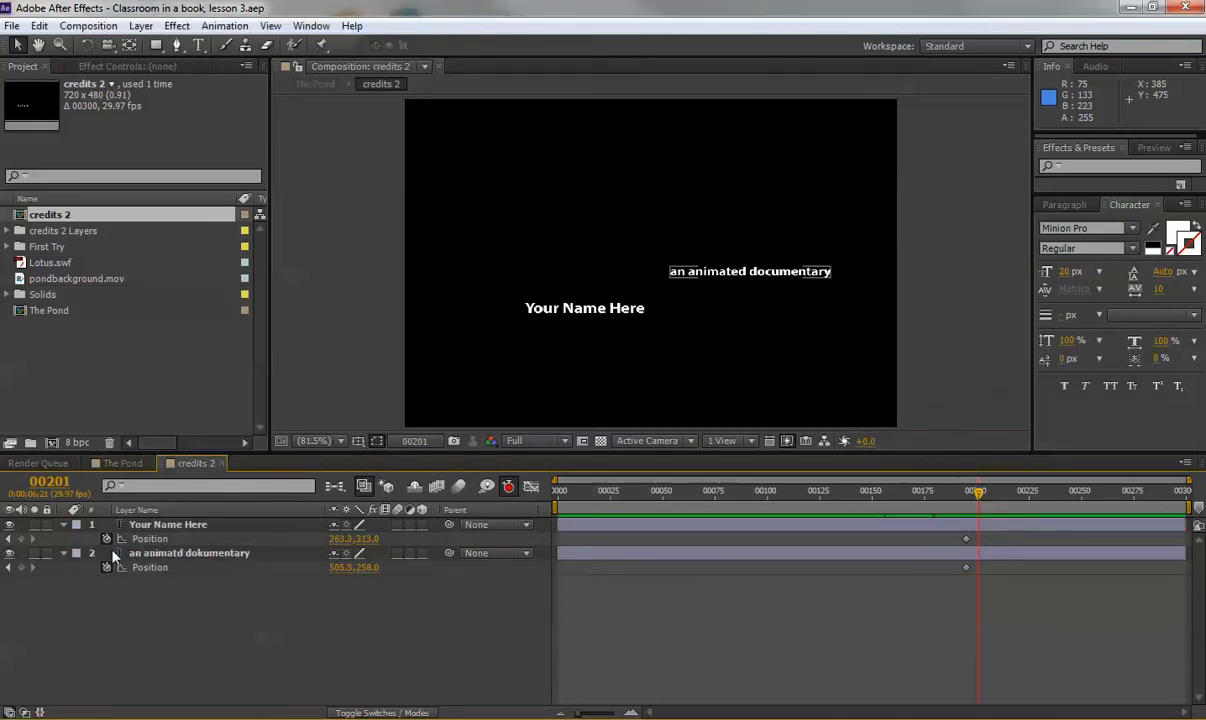
click(172, 525)
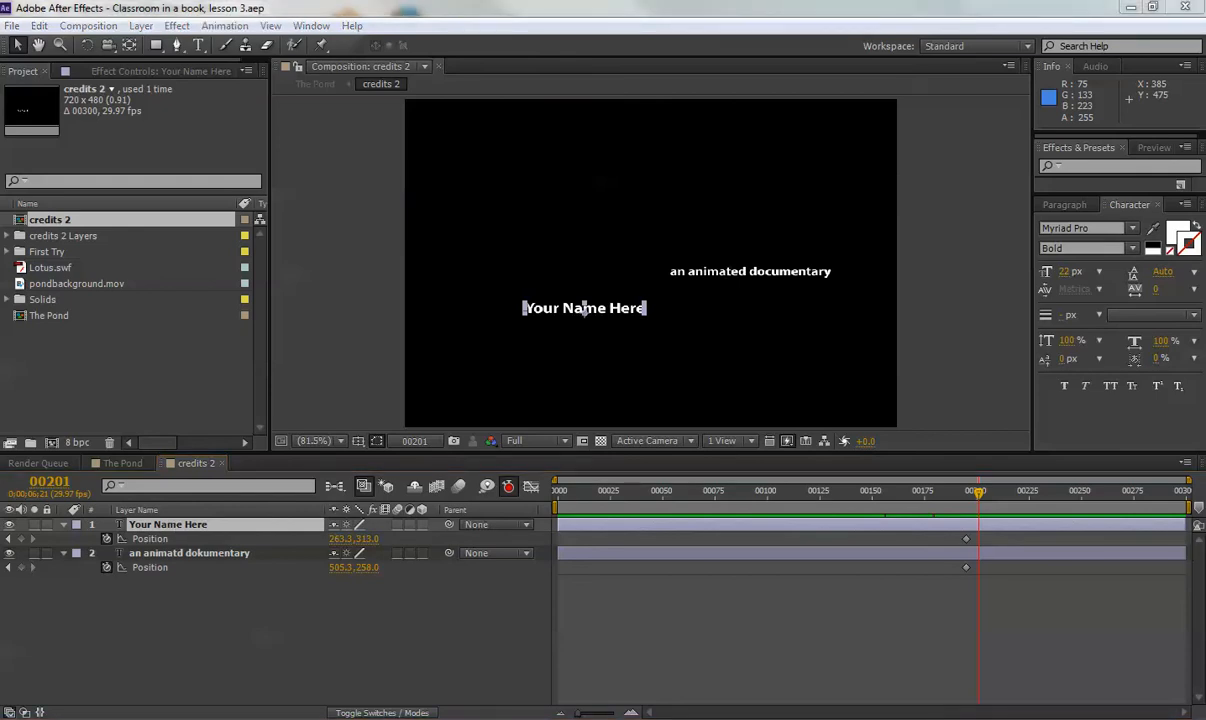
double_click(170, 530)
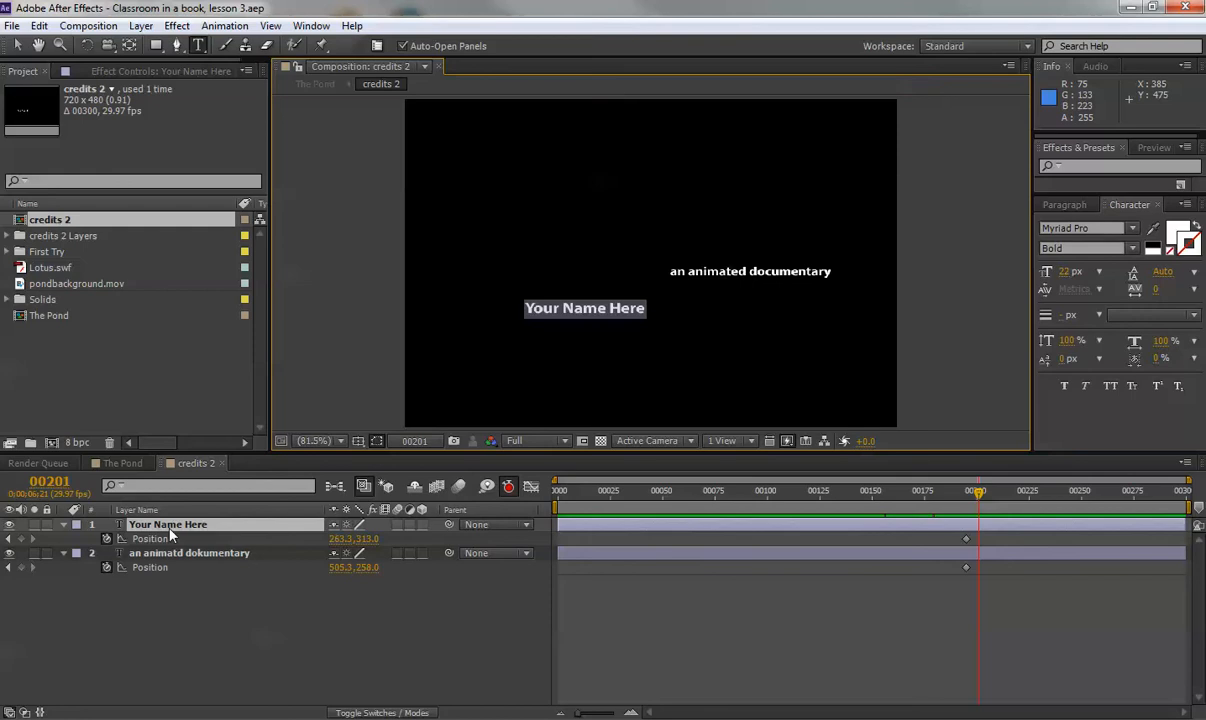
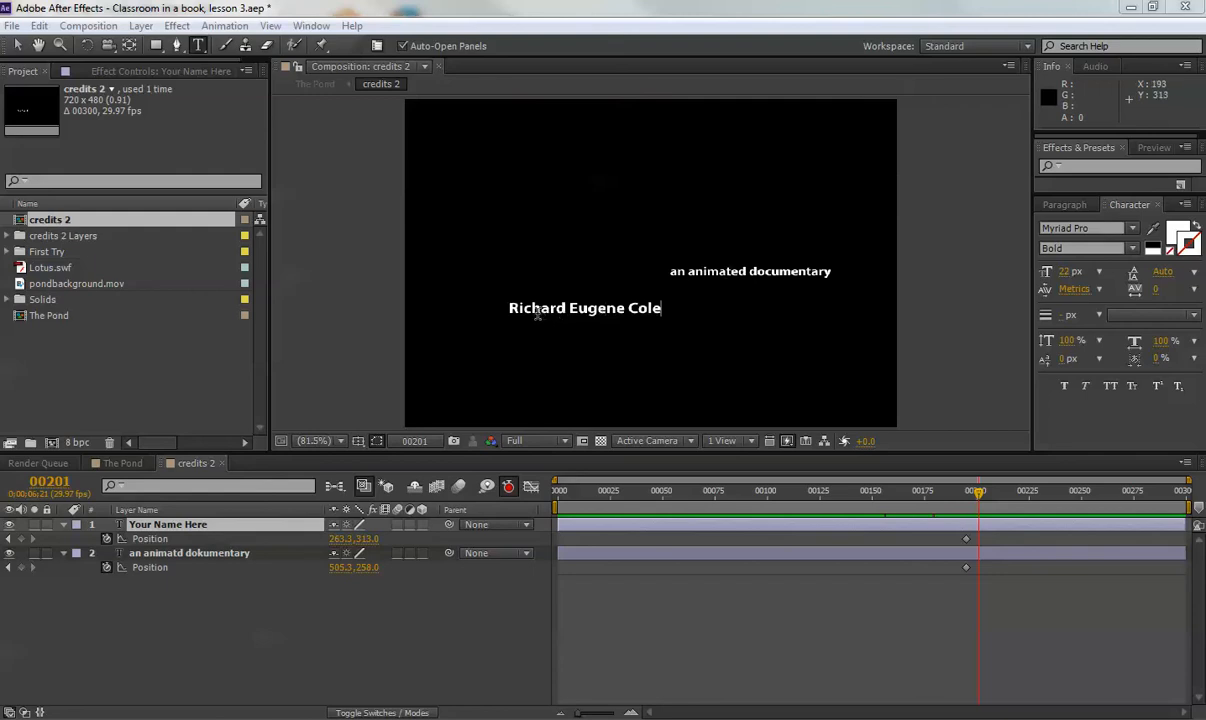
click(977, 496)
Scrub near frame 200, check The Pond comp, then return to credits 2 at frame 206.
mouse_move(978, 499)
mouse_down()
mouse_move(923, 497)
mouse_move(974, 500)
mouse_move(956, 502)
mouse_up()
click(123, 463)
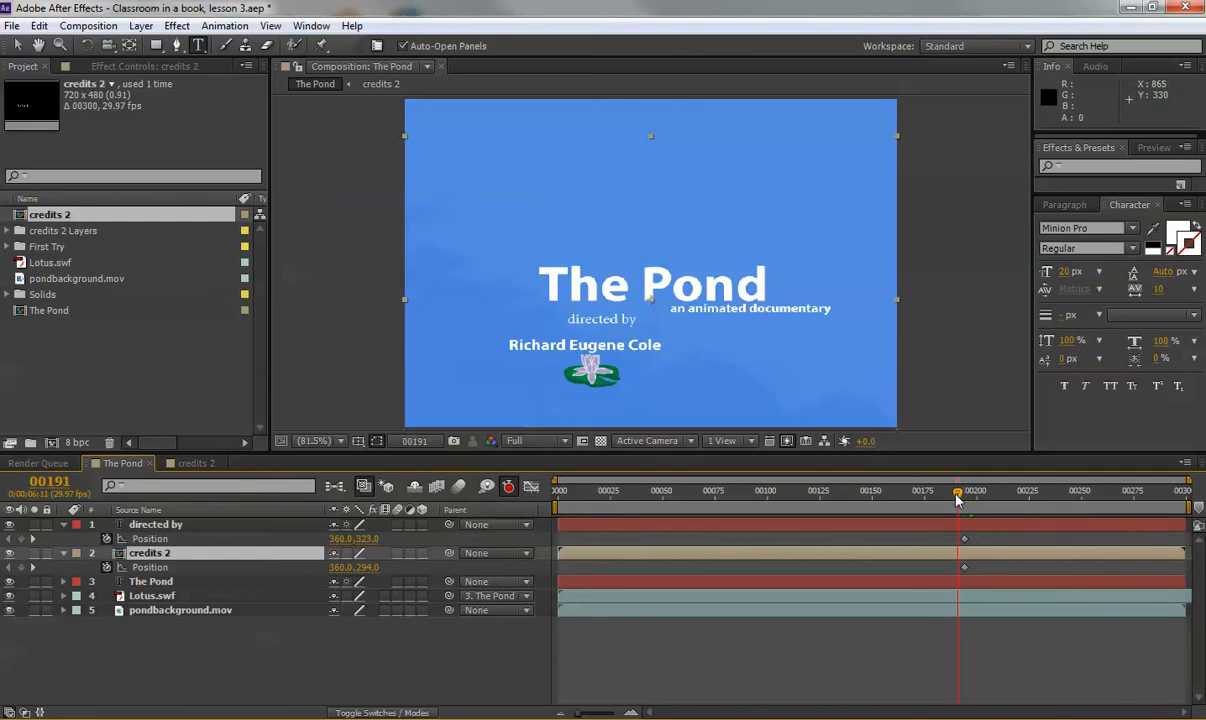
click(197, 463)
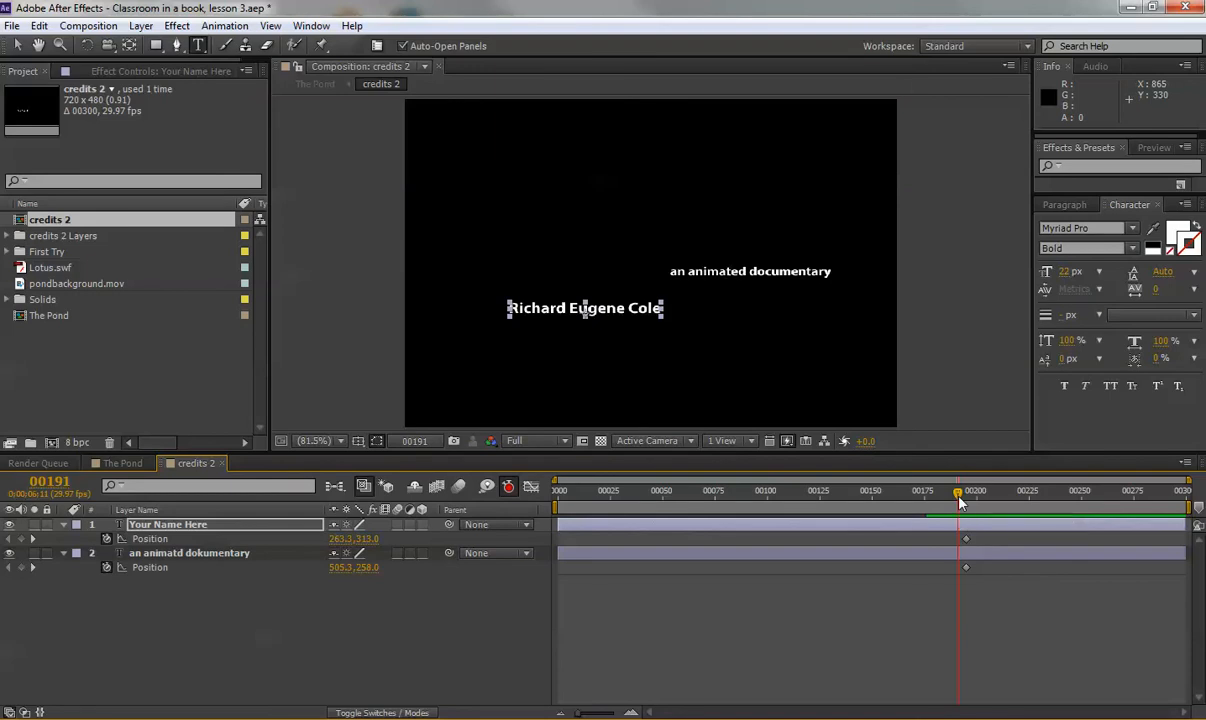
drag(958, 500, 1020, 497)
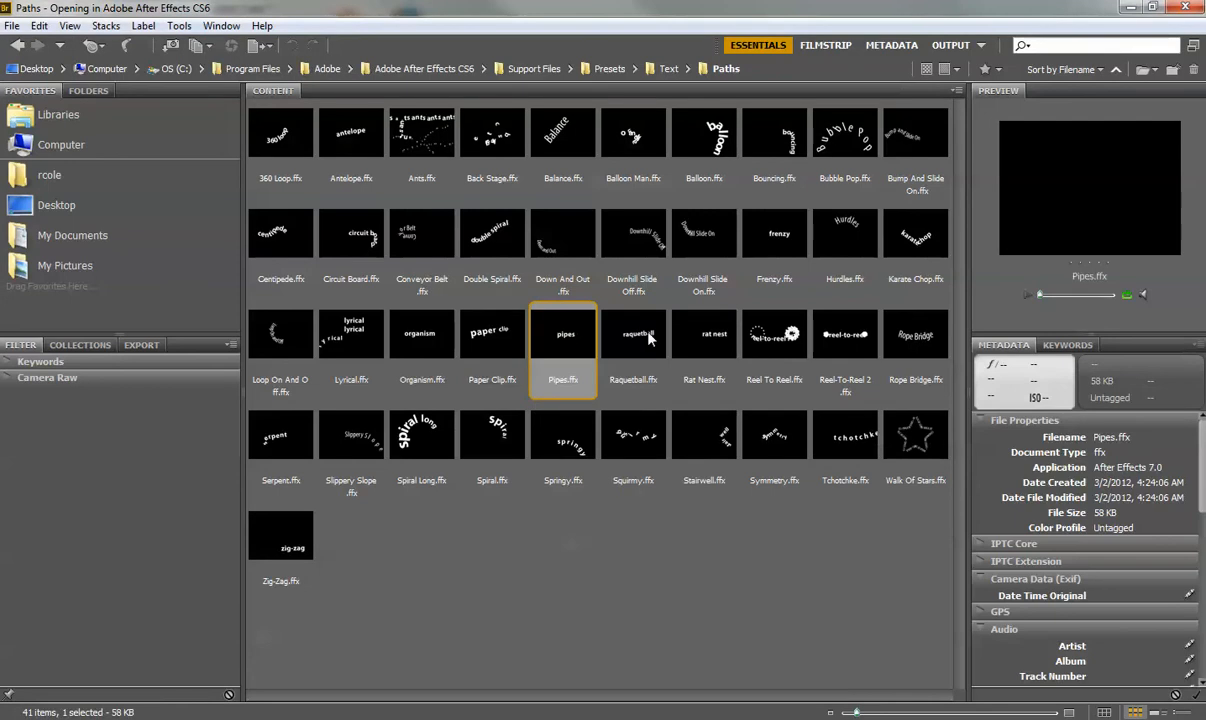
In Bridge, go up to the Text presets and open the Tracking folder.
click(667, 68)
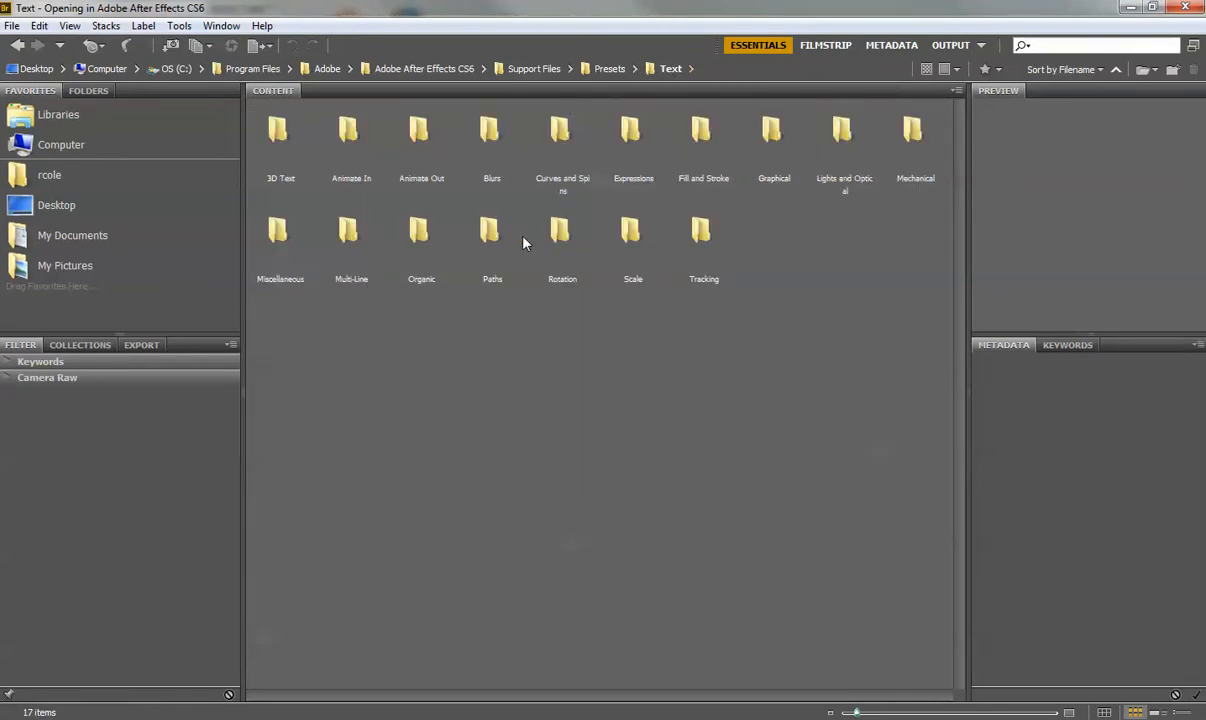
double_click(700, 235)
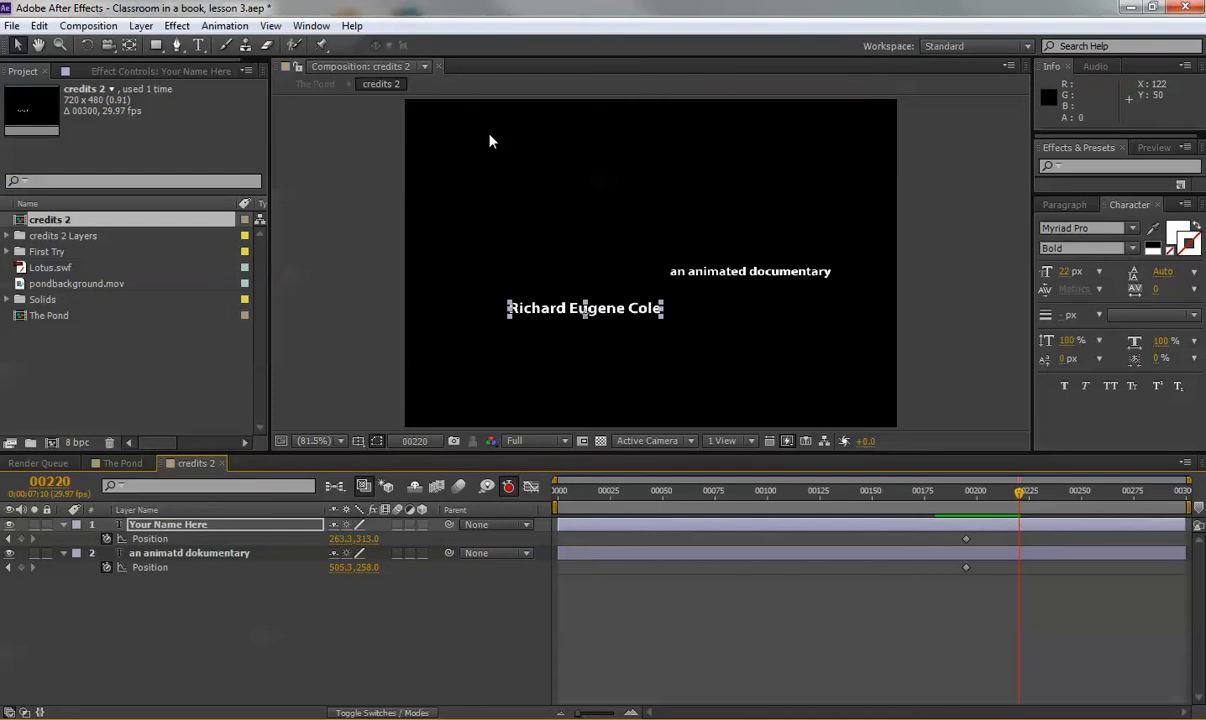
Scrub around frames 218–220 to preview the name's tracking, then reveal its Tracking Amount keyframes with U.
mouse_move(1021, 500)
mouse_down()
mouse_move(1098, 492)
mouse_move(907, 490)
mouse_move(1130, 490)
mouse_move(870, 490)
mouse_move(1077, 490)
mouse_move(1023, 490)
mouse_up()
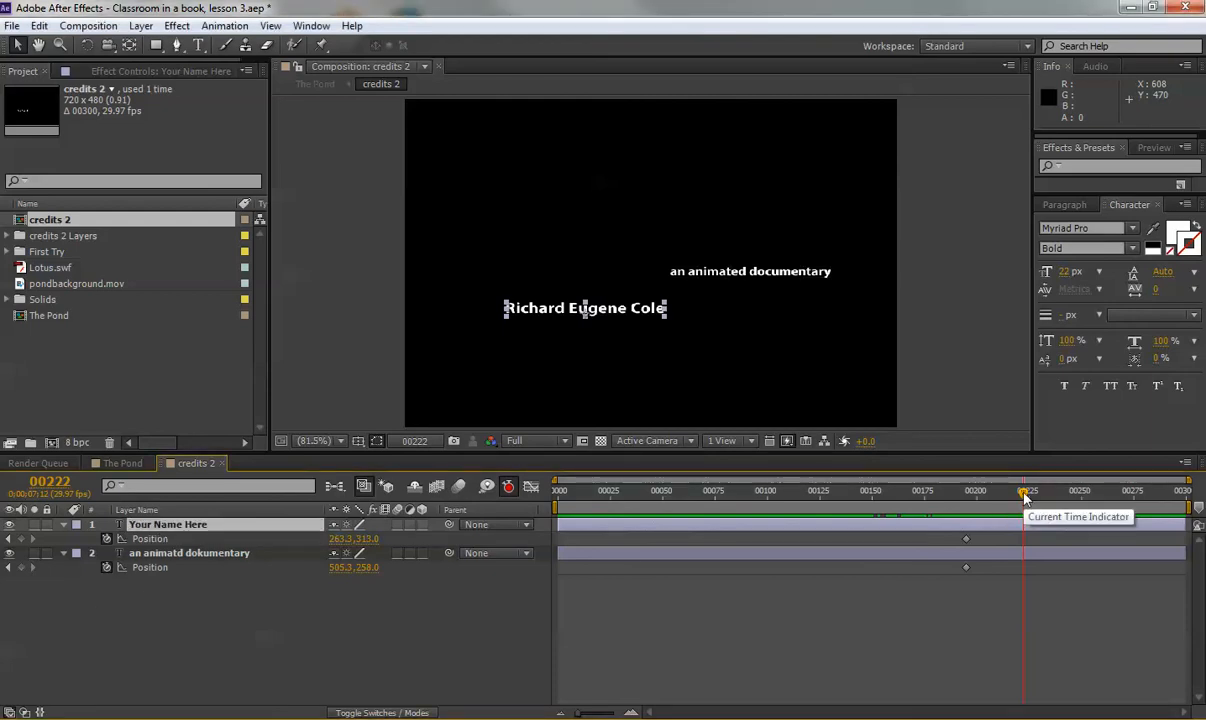
drag(1023, 497, 1020, 497)
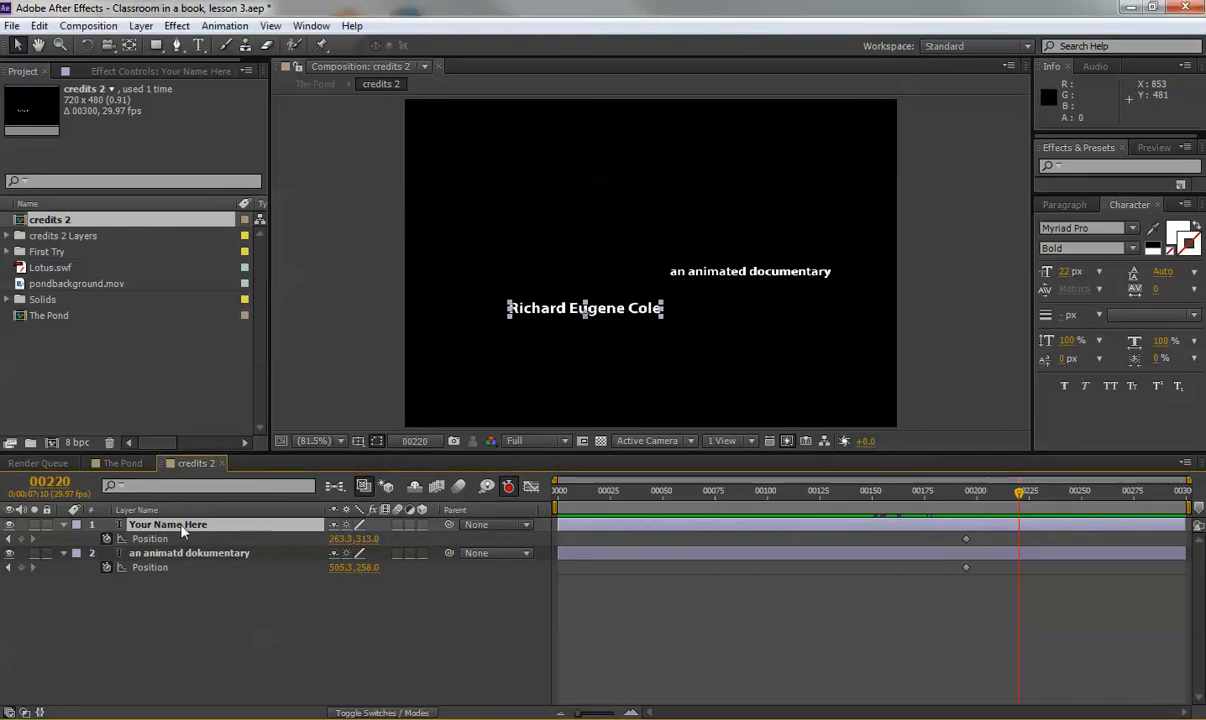
key(u)
key(u)
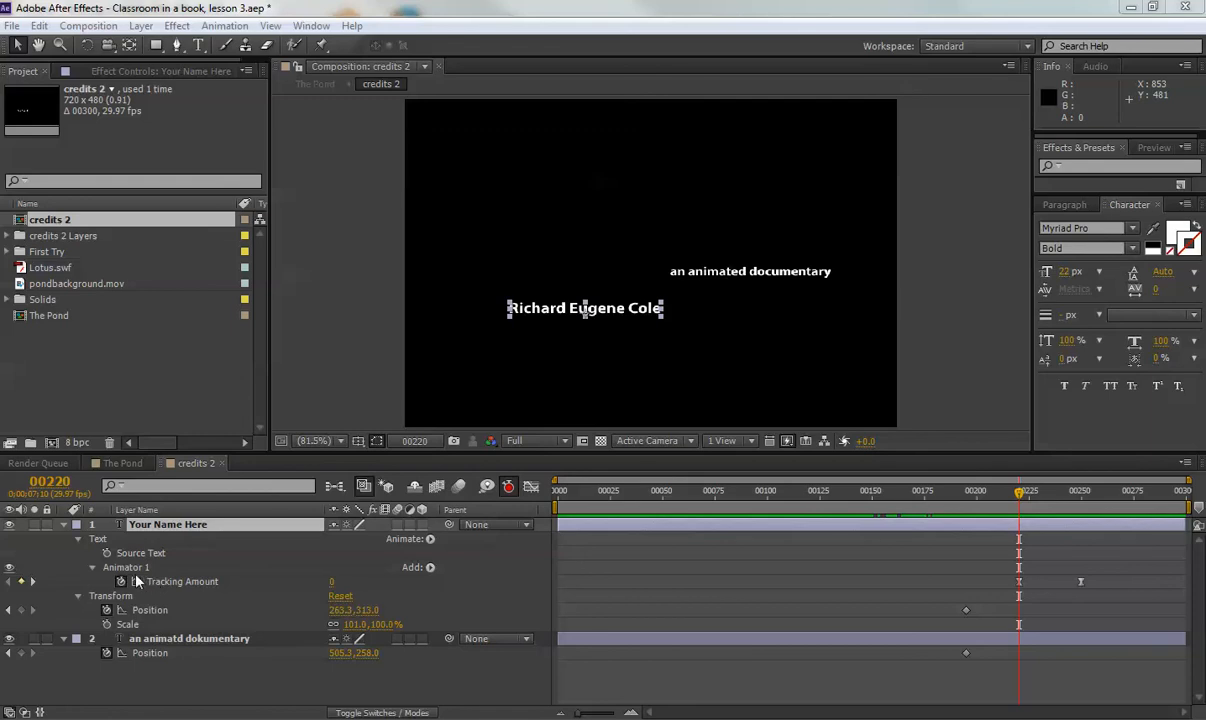
Enter a Tracking Amount of -5 at frame 220 and re-create the keyframe there.
click(333, 583)
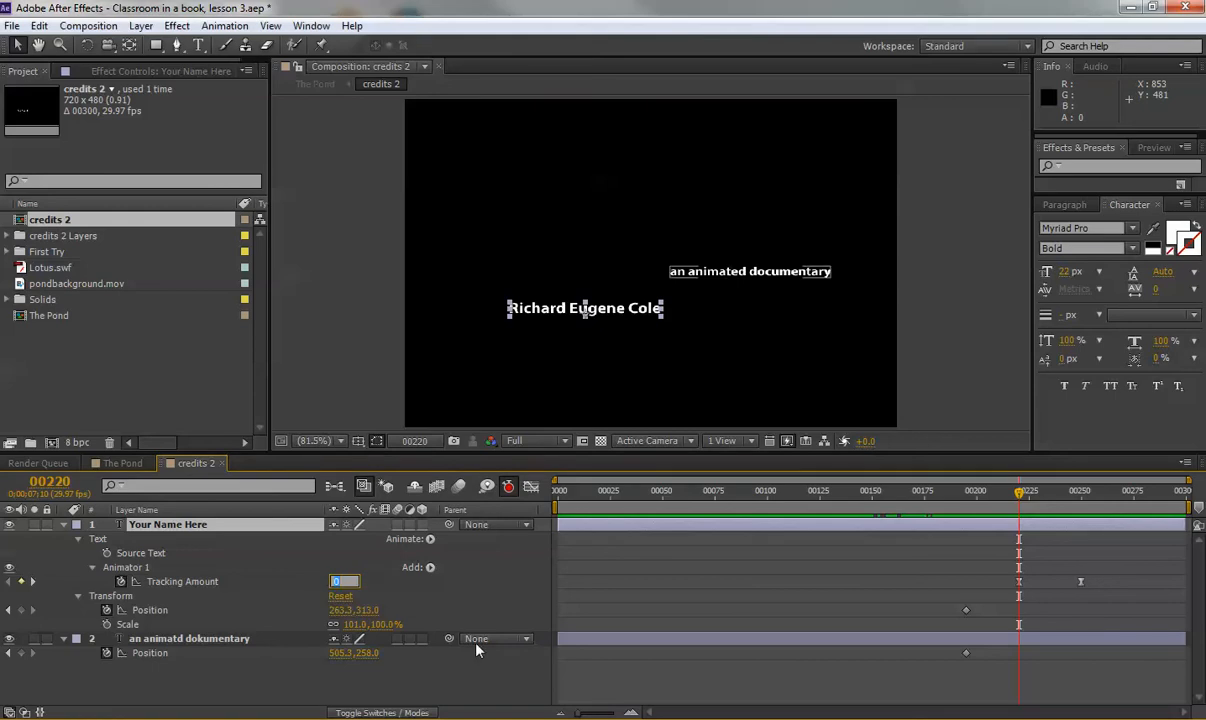
text(-5)
key(Return)
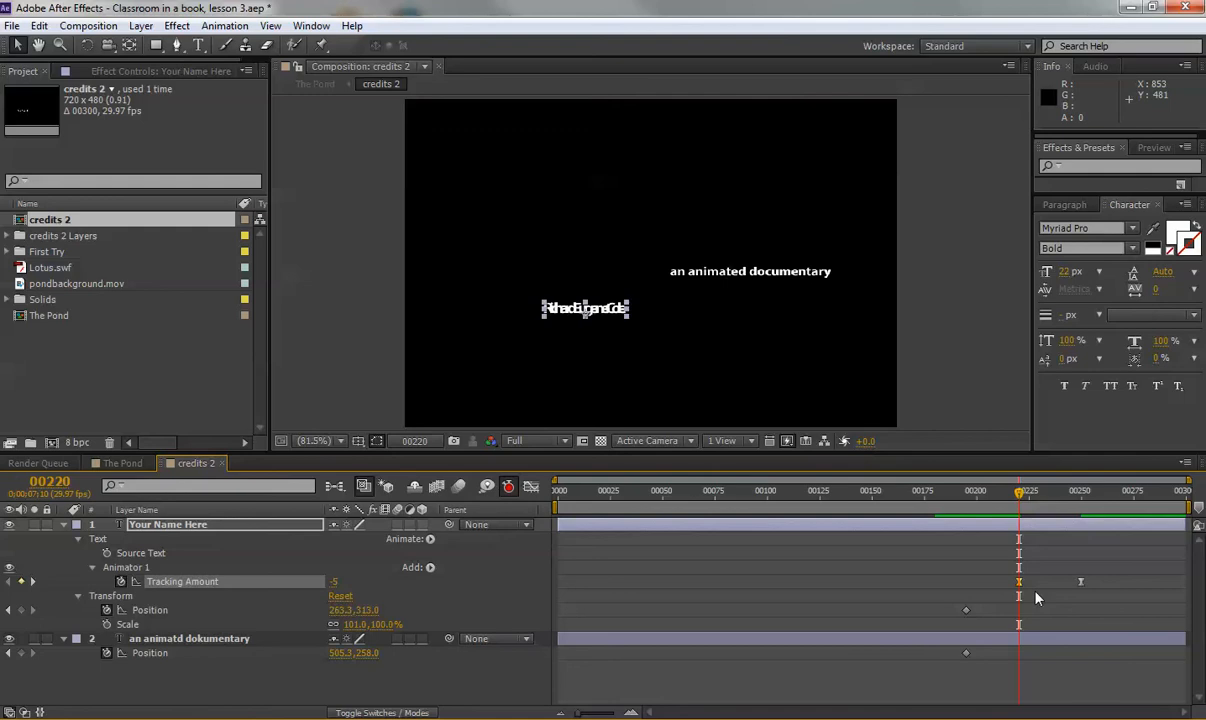
click(22, 581)
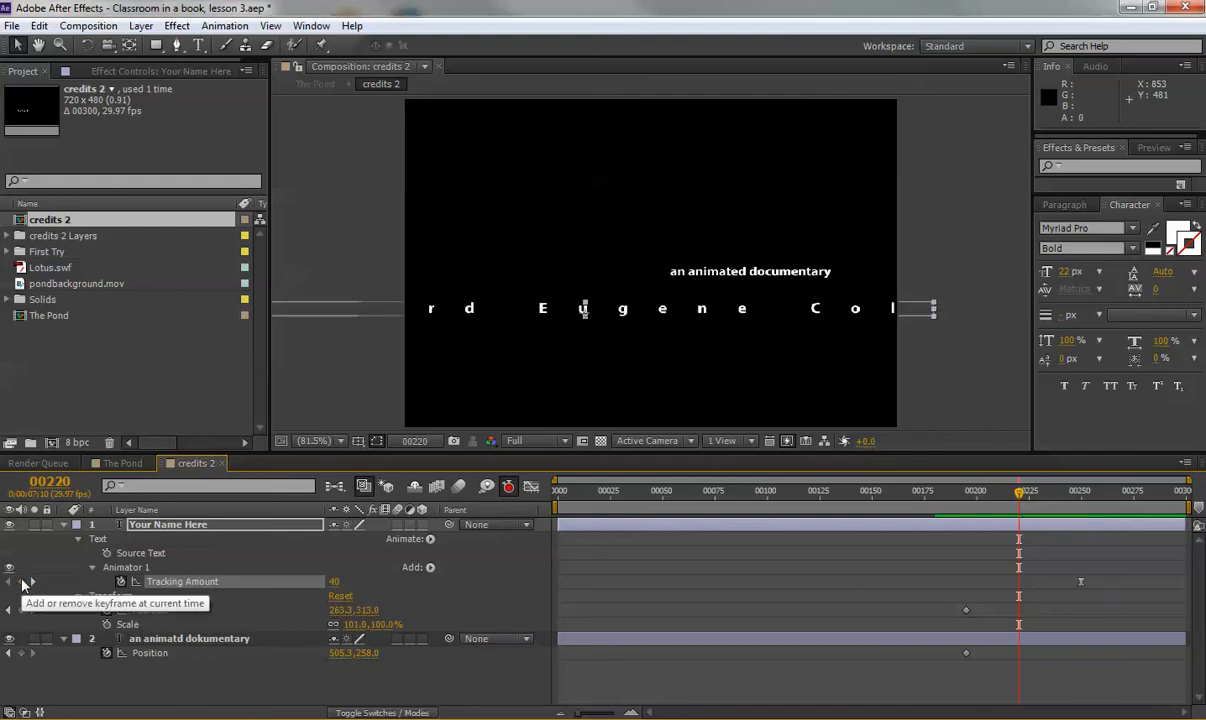
click(21, 582)
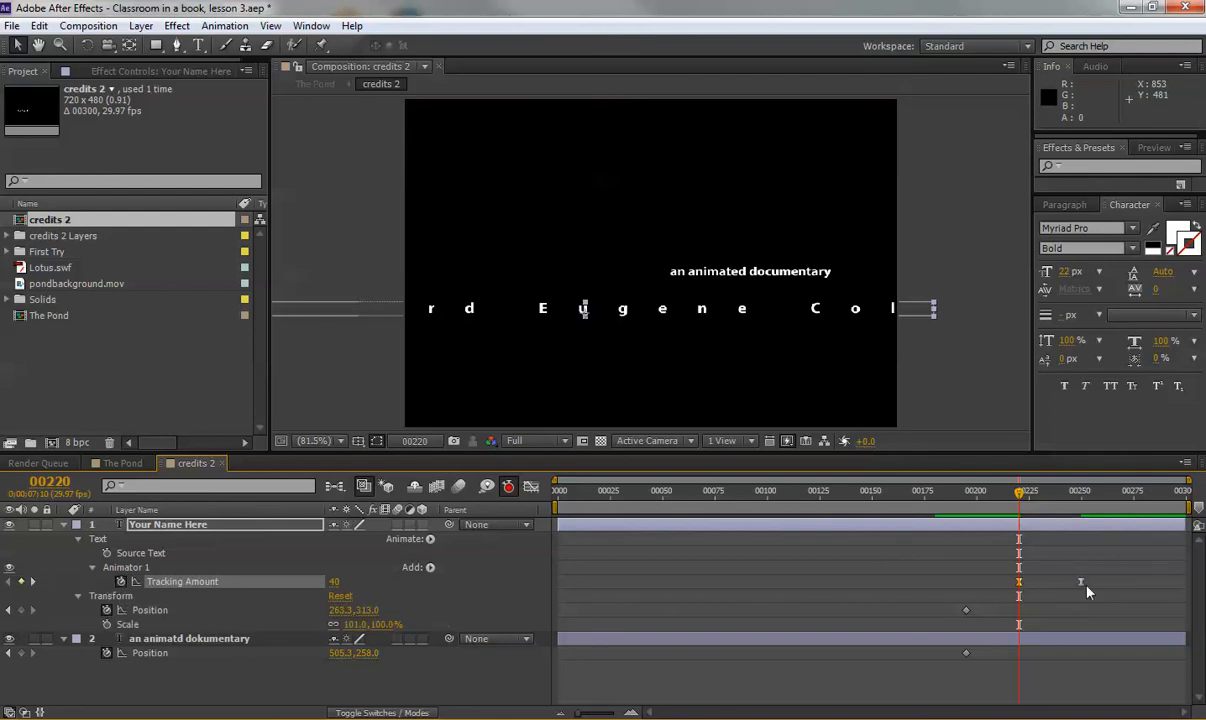
Jump to the Tracking Amount keyframe at frame 250 and set it to 0.
mouse_move(1019, 495)
mouse_down()
mouse_move(1071, 496)
mouse_move(1025, 495)
mouse_move(1039, 495)
mouse_up()
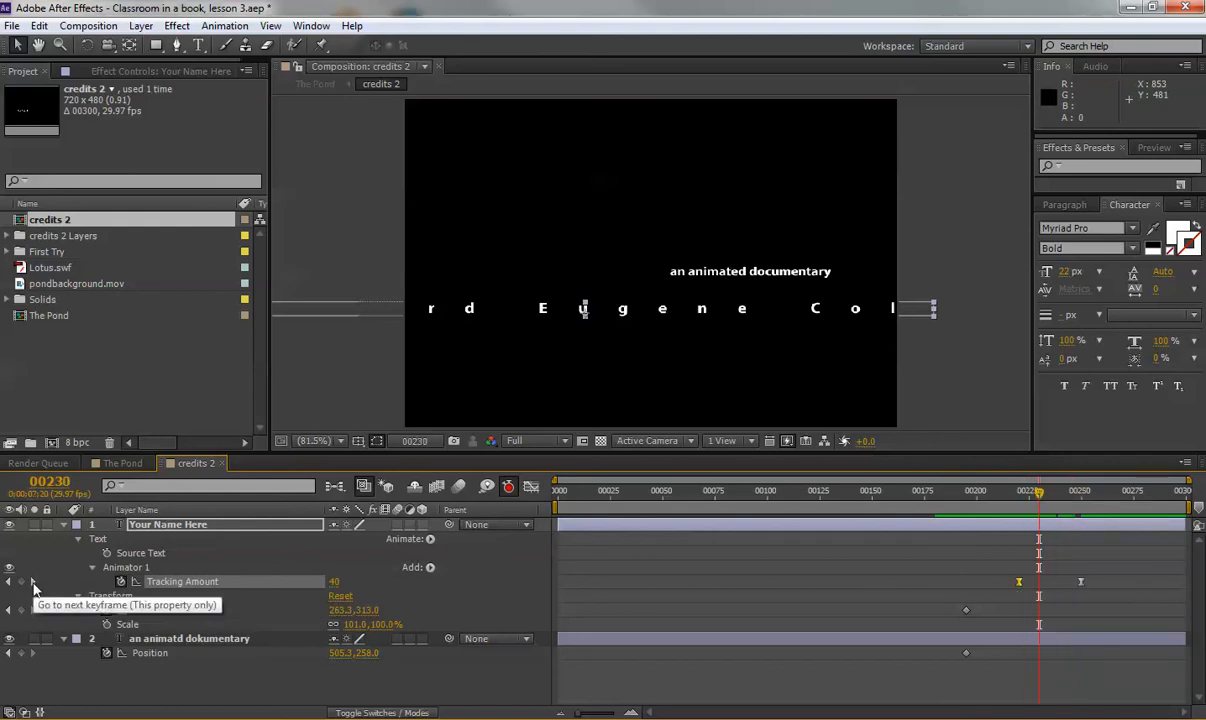
click(33, 582)
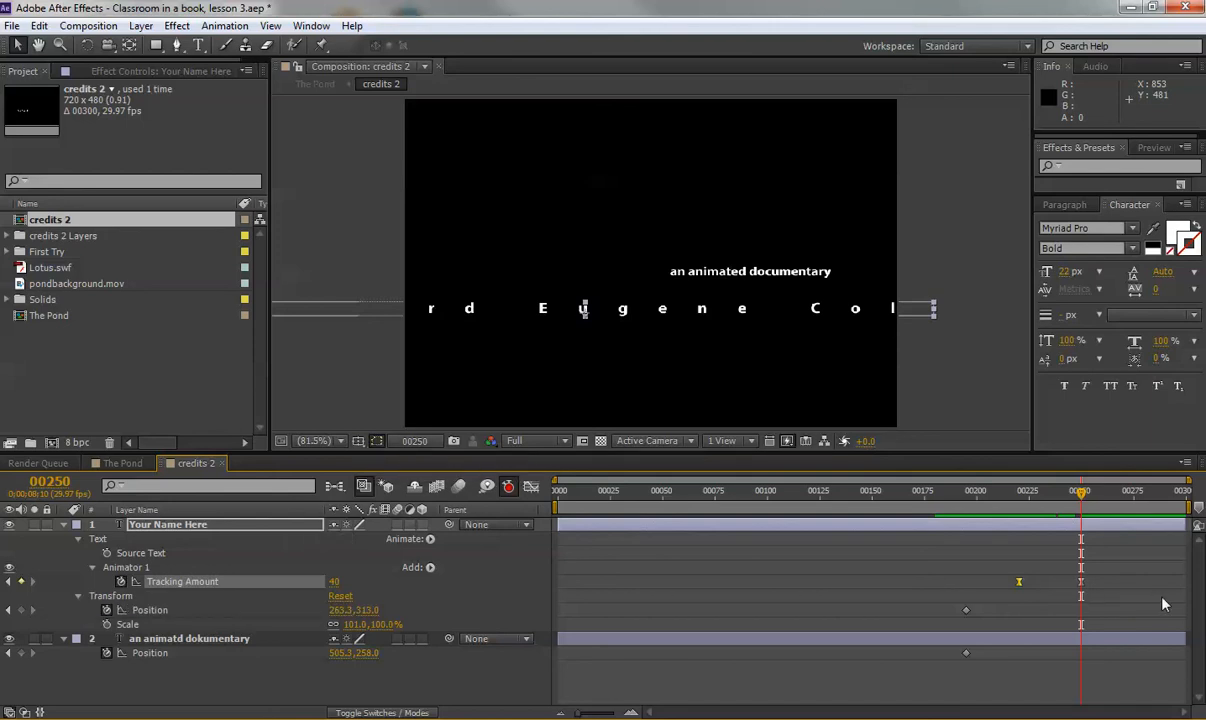
click(335, 581)
text(0)
key(Return)
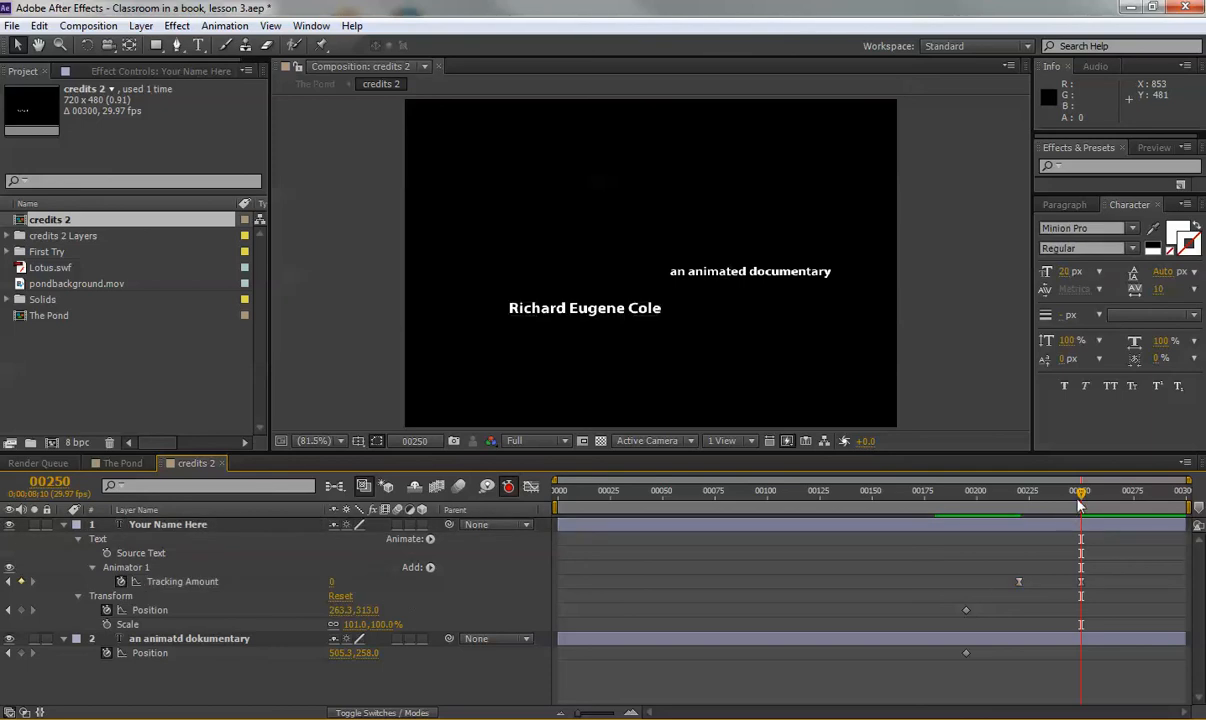
Return to the first Tracking Amount keyframe and set its value to -5.
mouse_move(1080, 505)
mouse_down()
mouse_move(964, 505)
mouse_move(1056, 507)
mouse_move(1082, 521)
mouse_move(993, 521)
mouse_move(1080, 525)
mouse_move(1035, 525)
mouse_up()
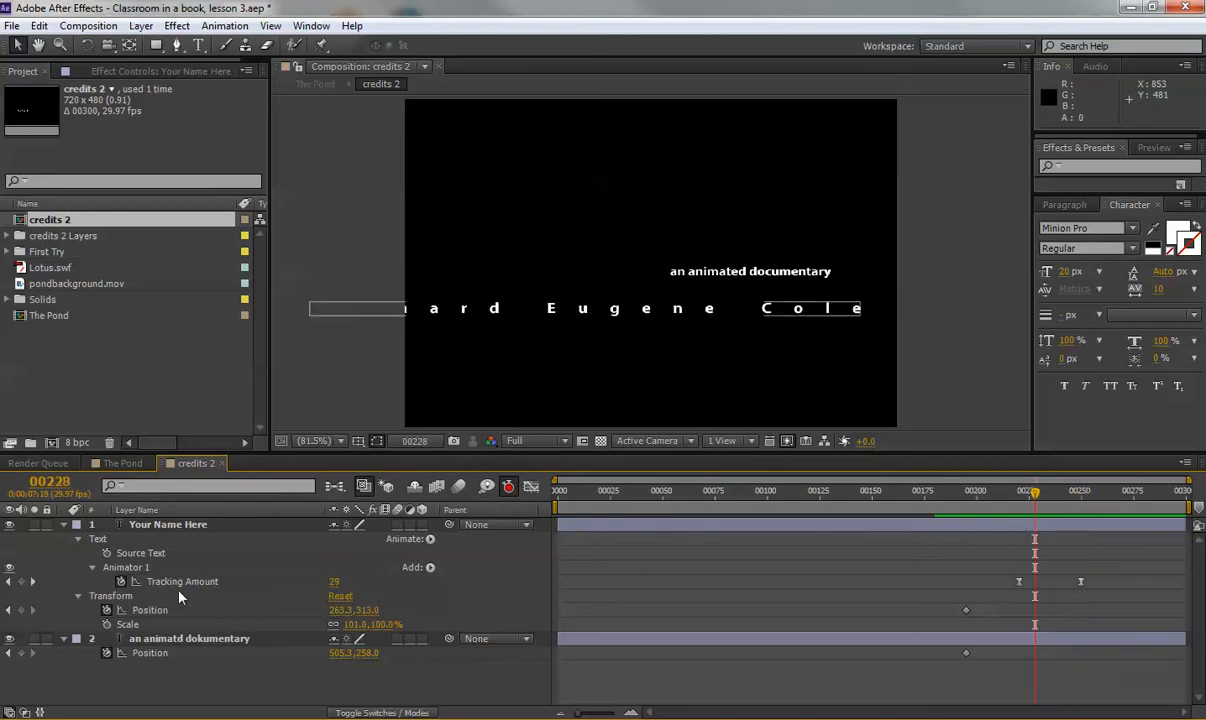
click(8, 581)
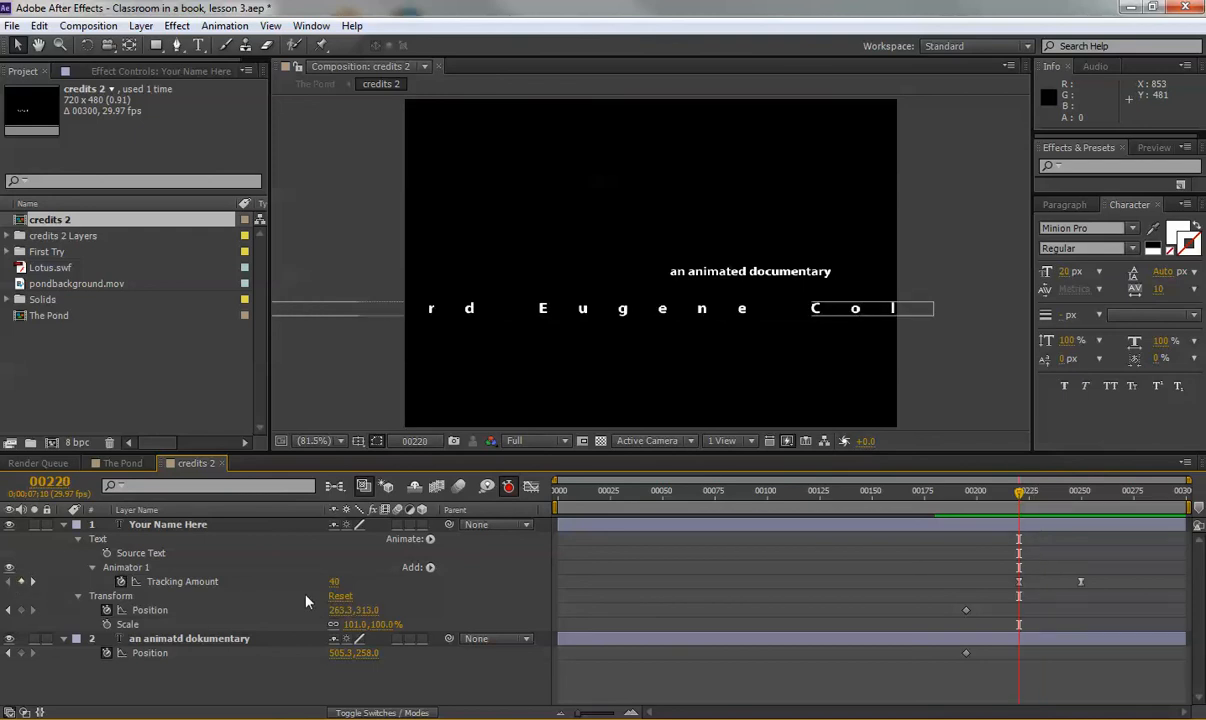
click(335, 581)
text(-5)
key(Return)
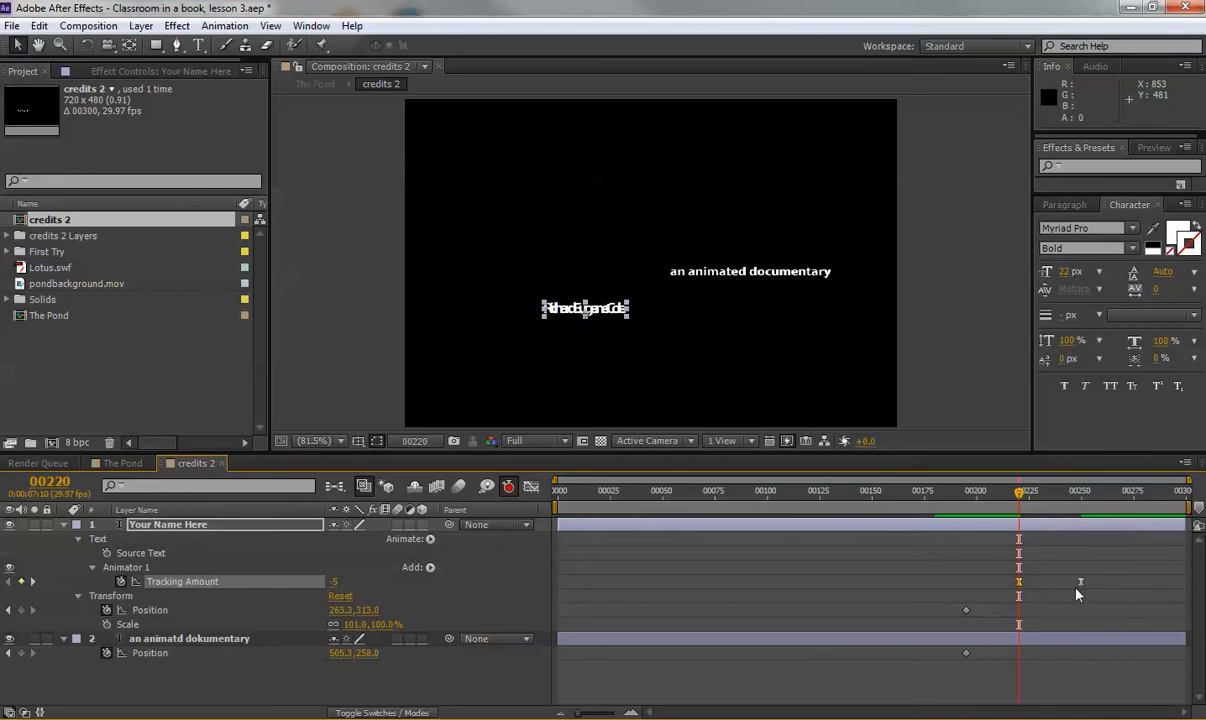
Preview the tracking animation up to about frame 257, then go back and select the name layer.
key(space)
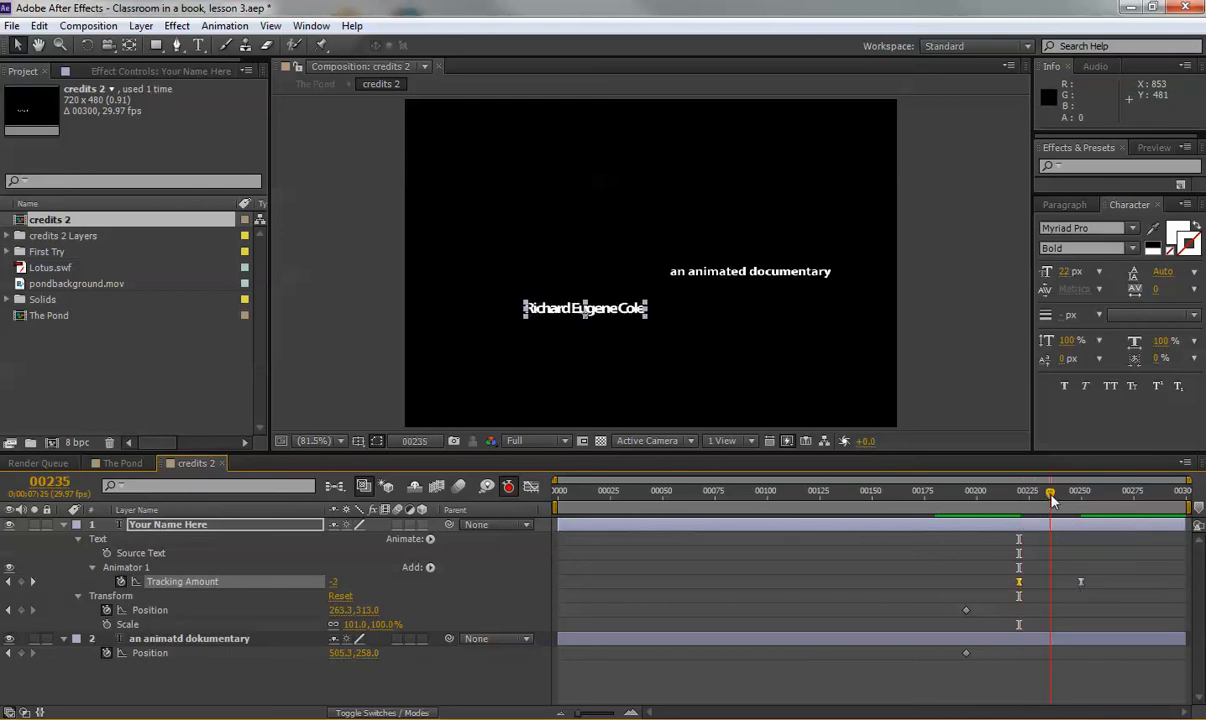
mouse_move(1076, 500)
mouse_down()
mouse_move(1020, 500)
mouse_move(1071, 500)
mouse_move(1021, 500)
mouse_move(1080, 512)
mouse_up()
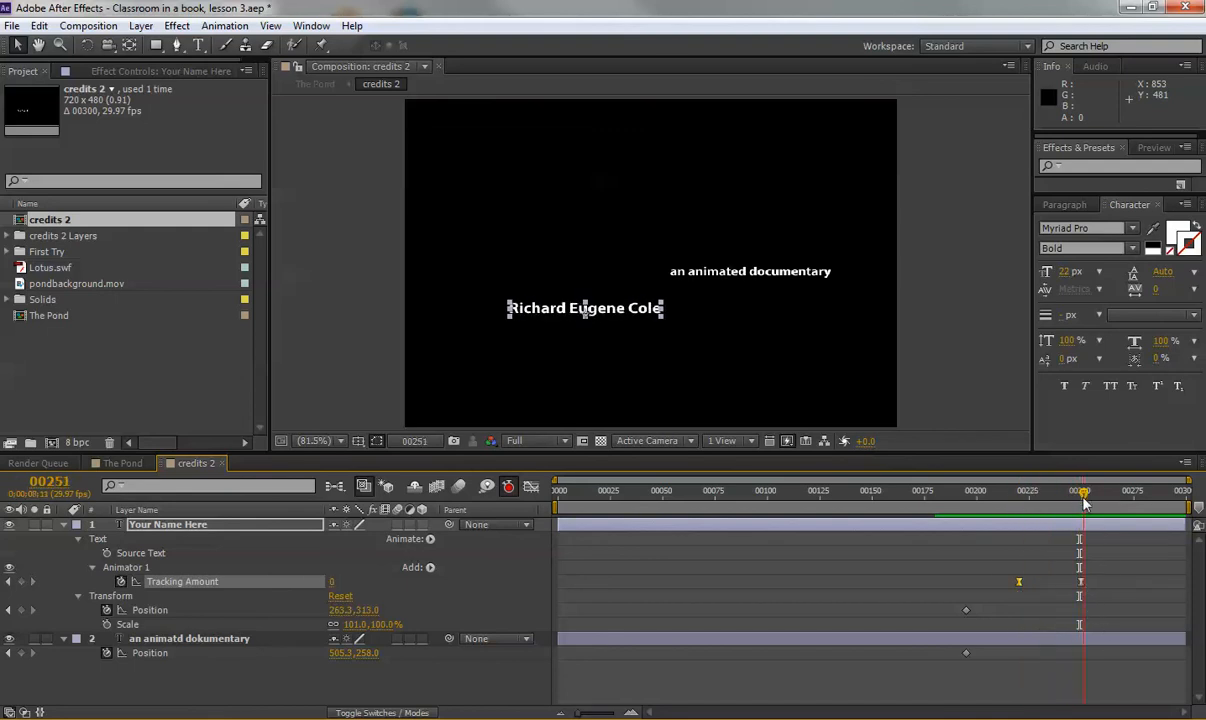
drag(1087, 489, 1095, 506)
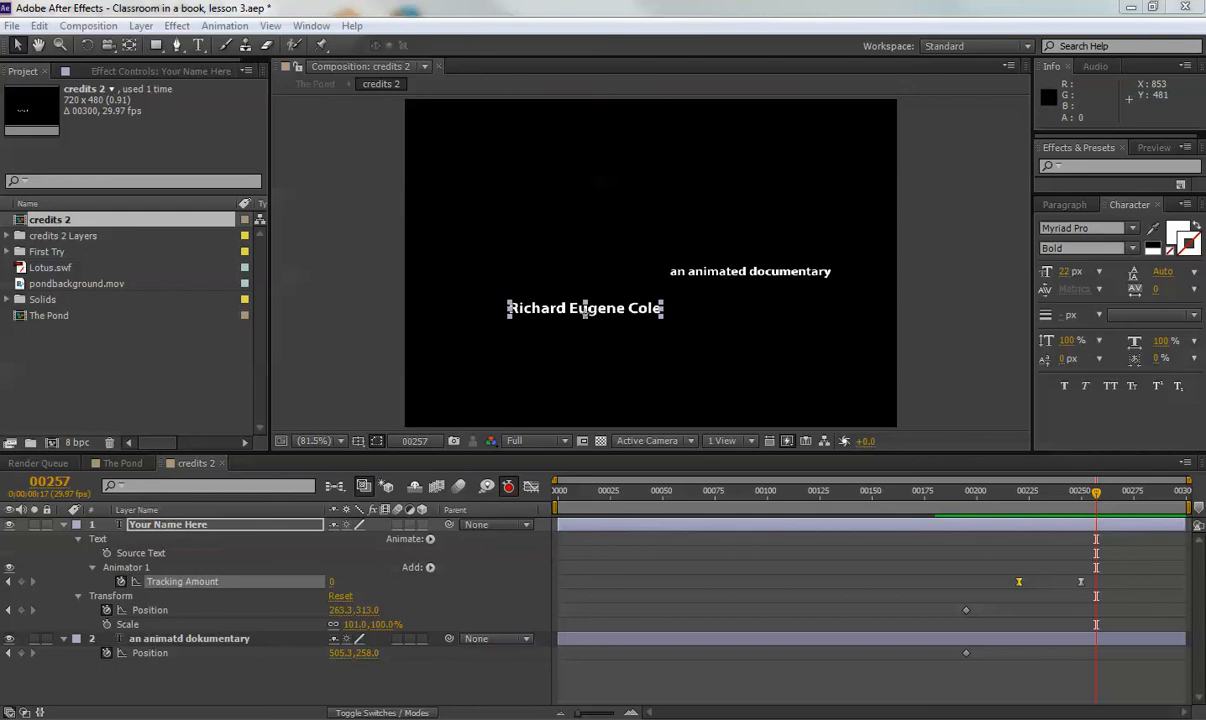
drag(1050, 492, 1027, 533)
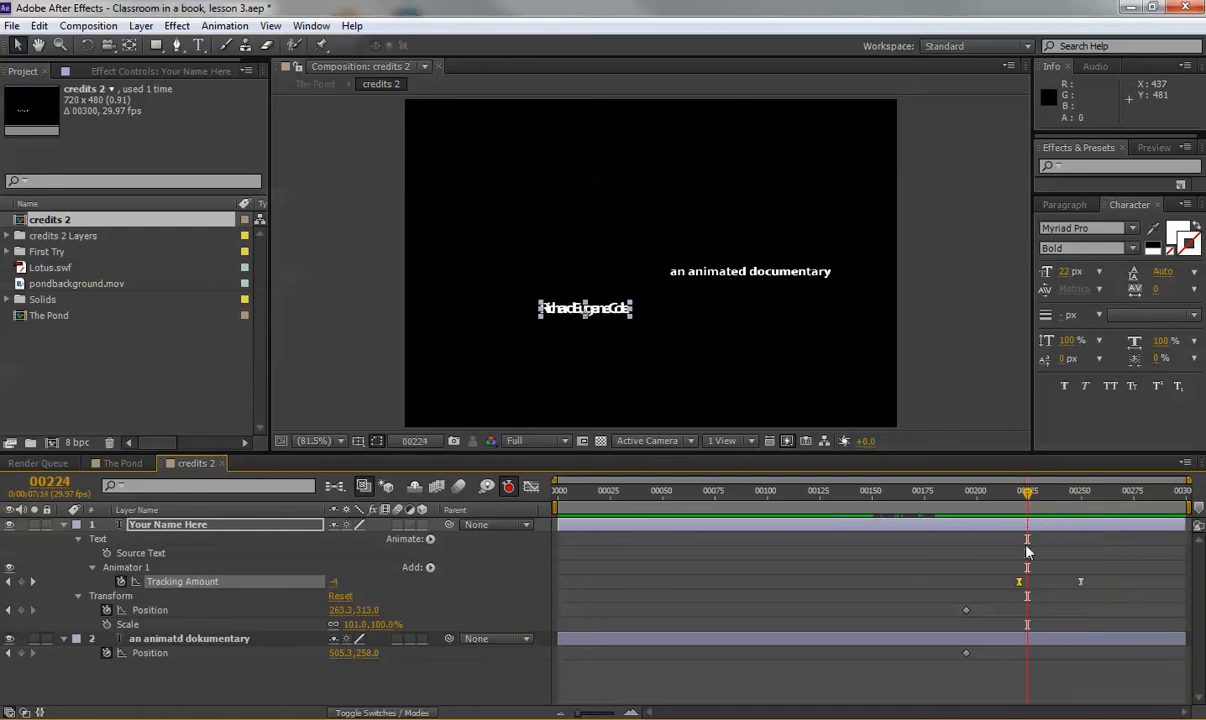
click(9, 581)
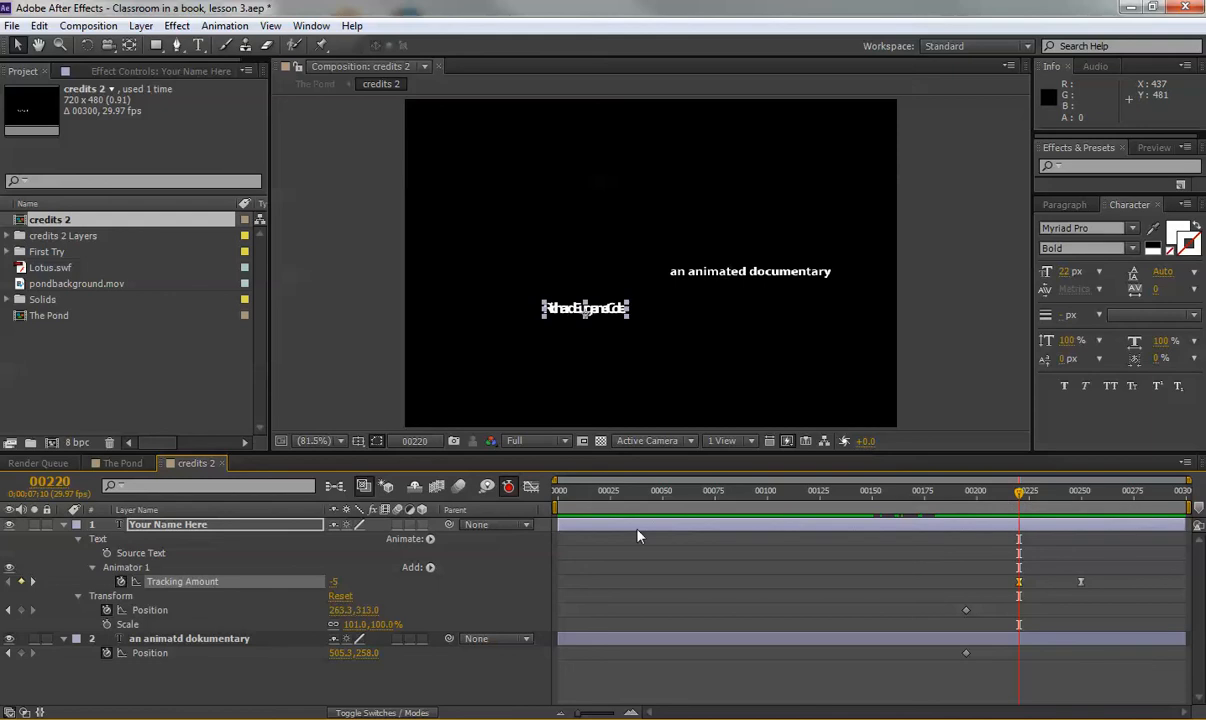
click(200, 526)
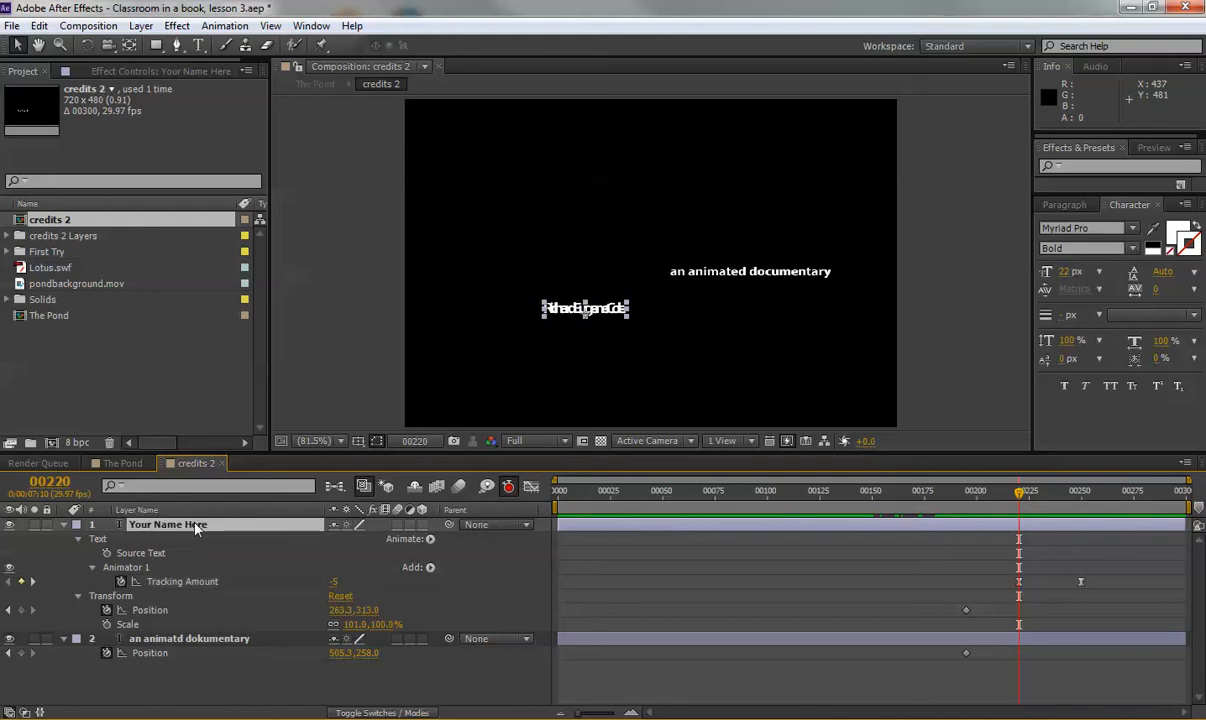
Keyframe the name's Opacity at 0% at frame 220 and raise it a few frames later.
key(t)
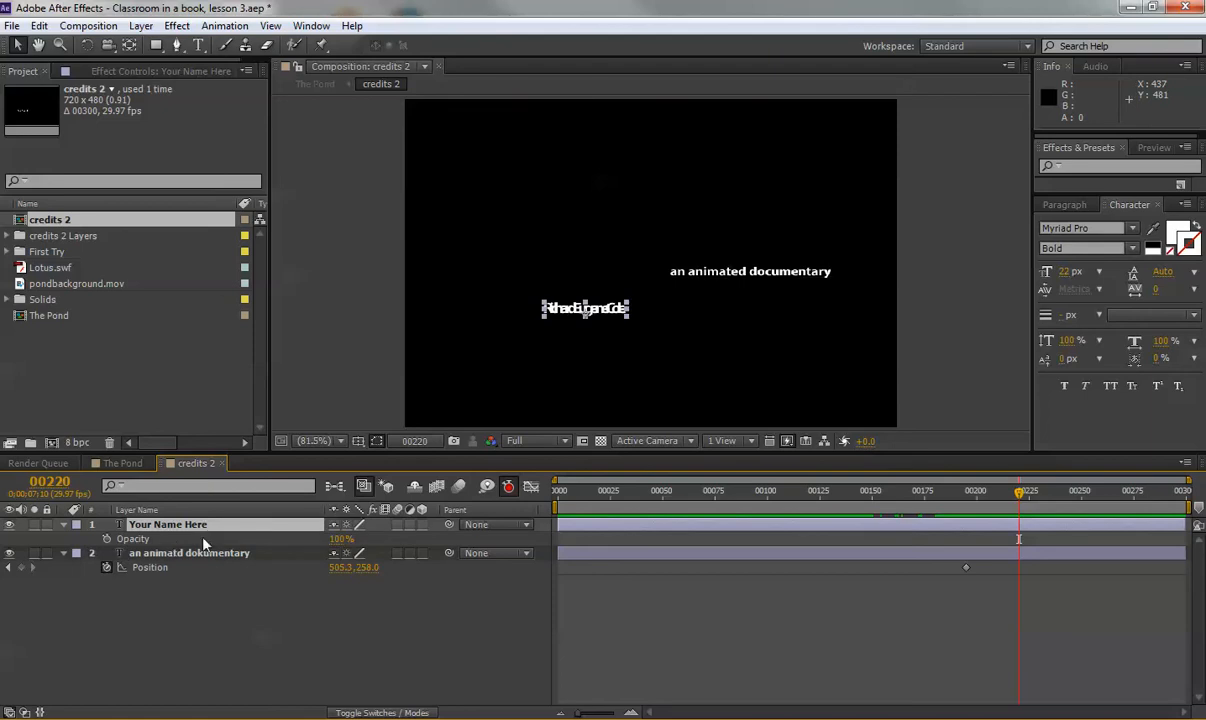
drag(341, 539, 221, 502)
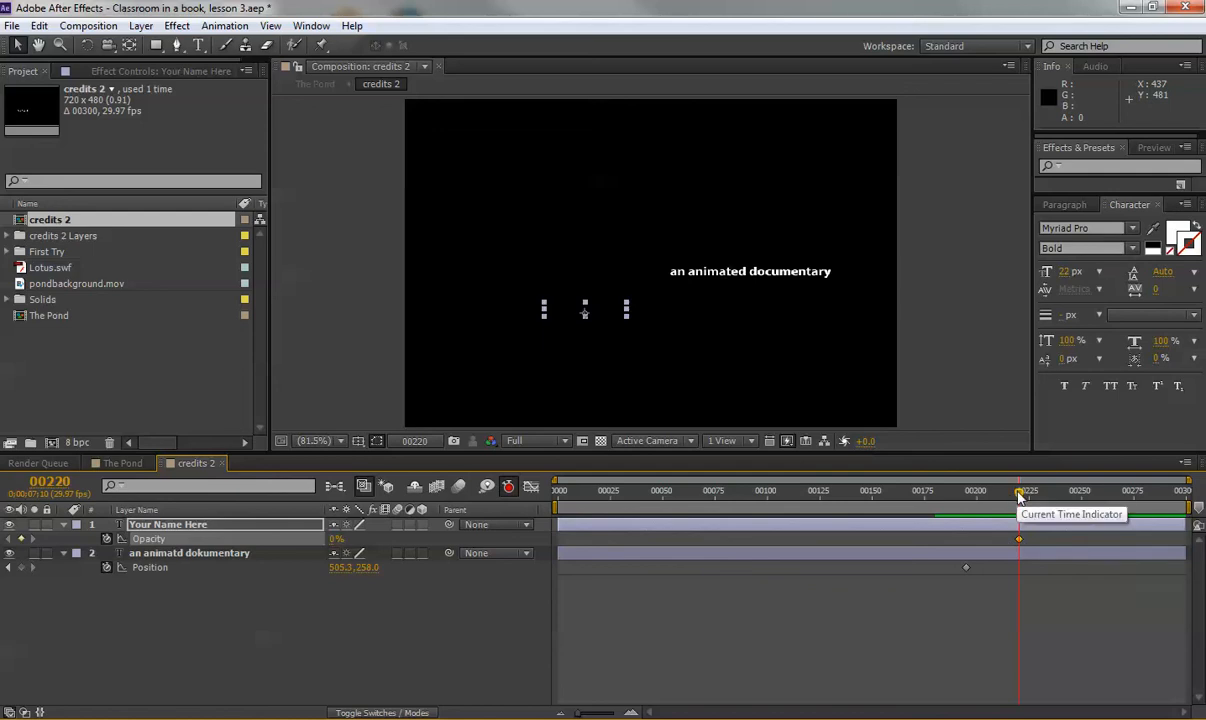
drag(1019, 494, 1039, 497)
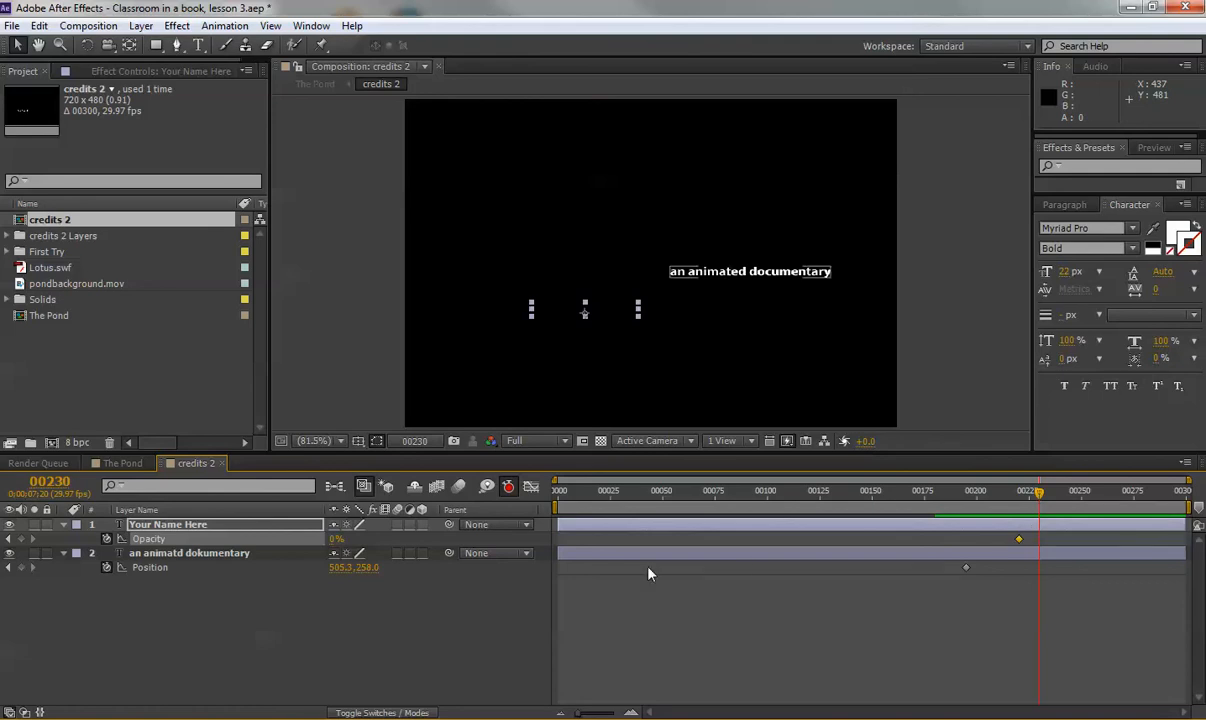
drag(337, 539, 380, 538)
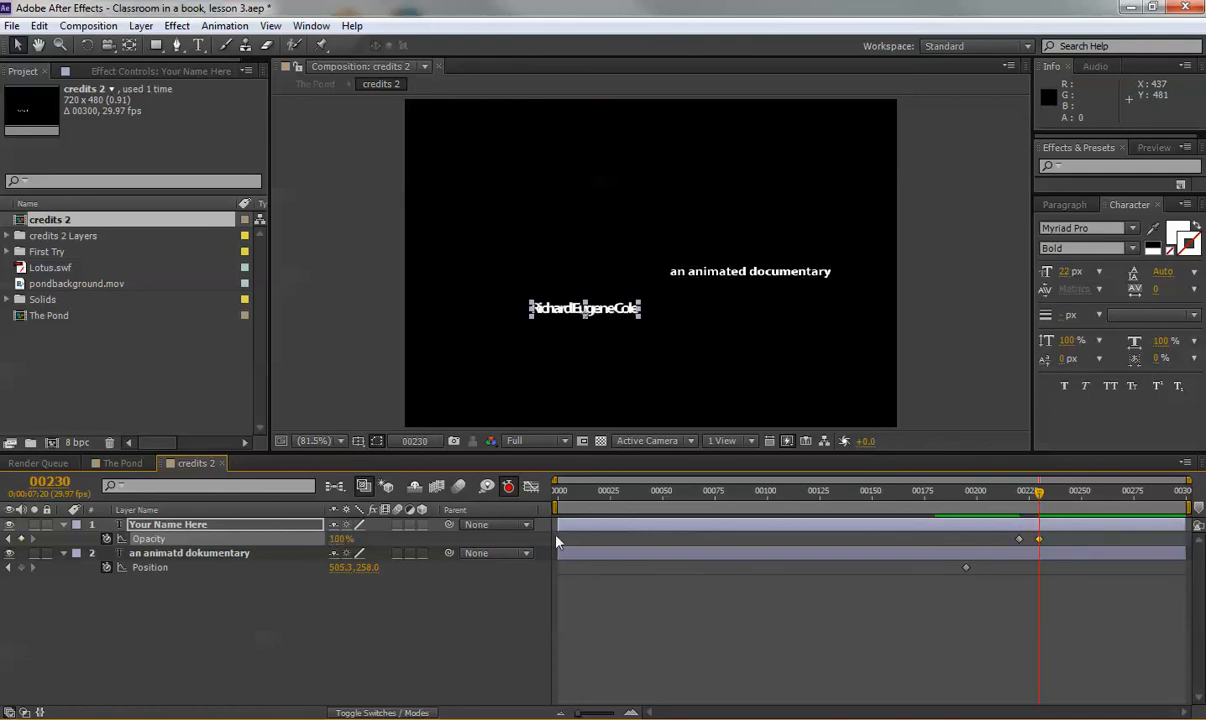
Scrub through the fade-in to check it, then select both opacity keyframes.
drag(1038, 492, 1013, 496)
drag(971, 494, 1092, 494)
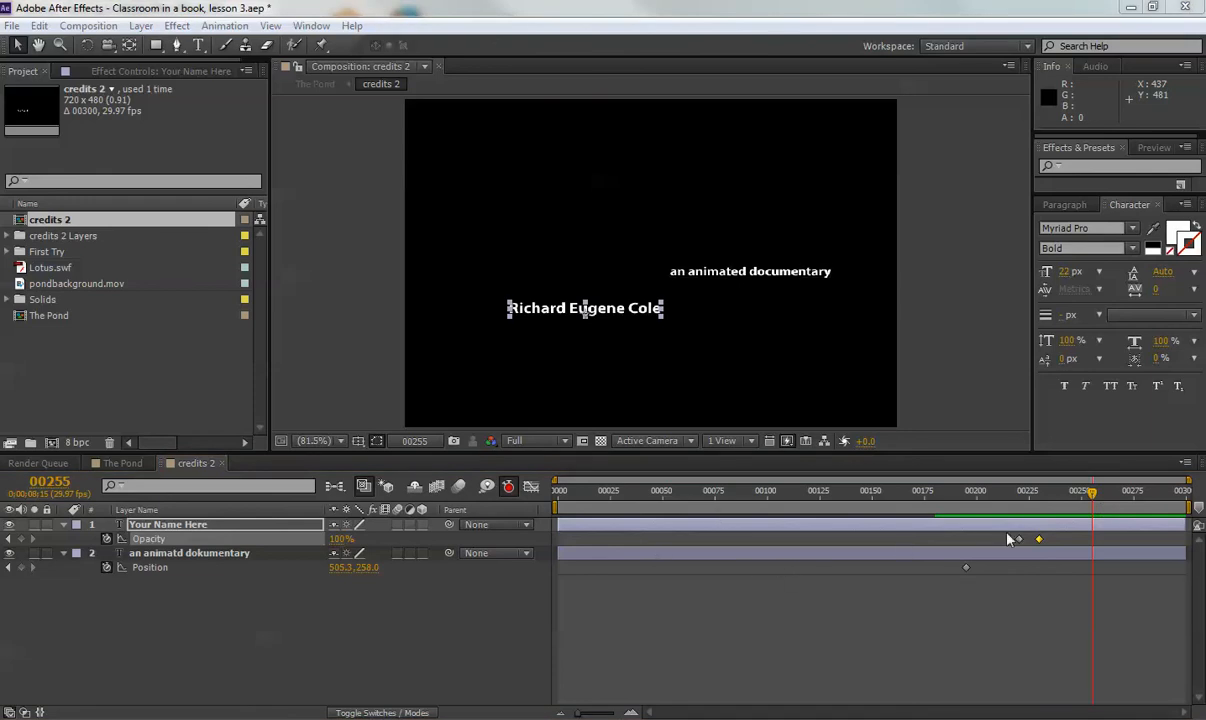
click(1022, 496)
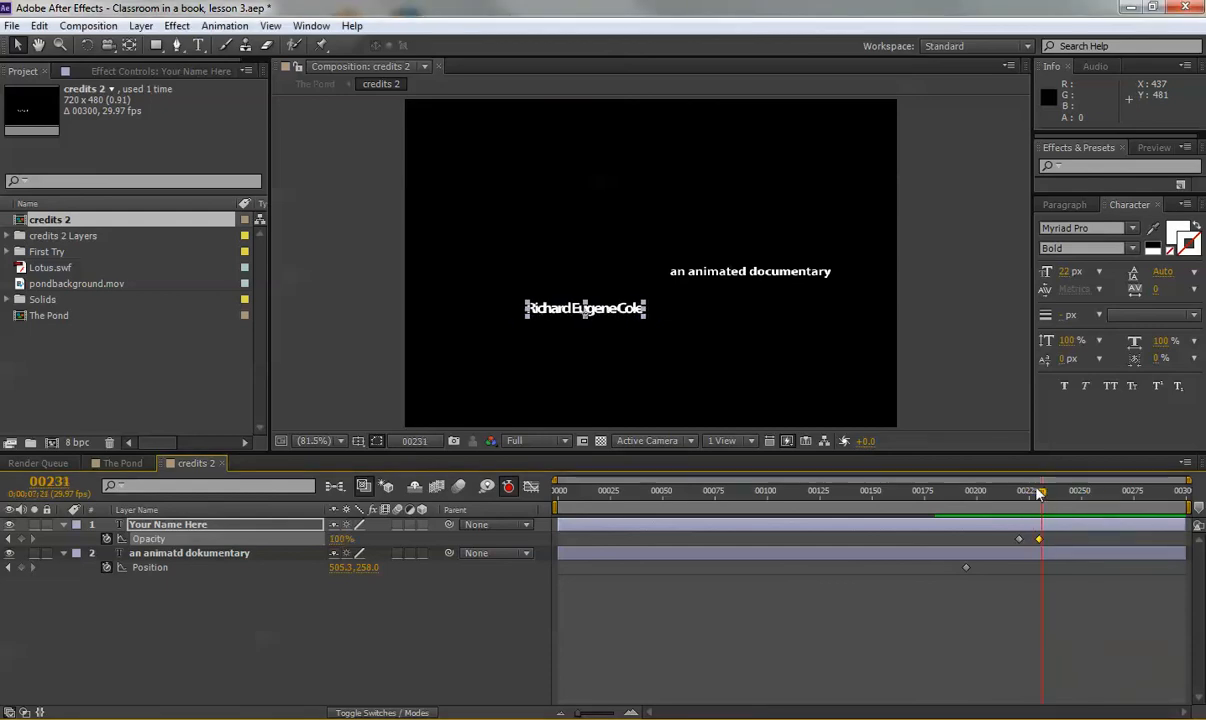
drag(1022, 494, 1045, 541)
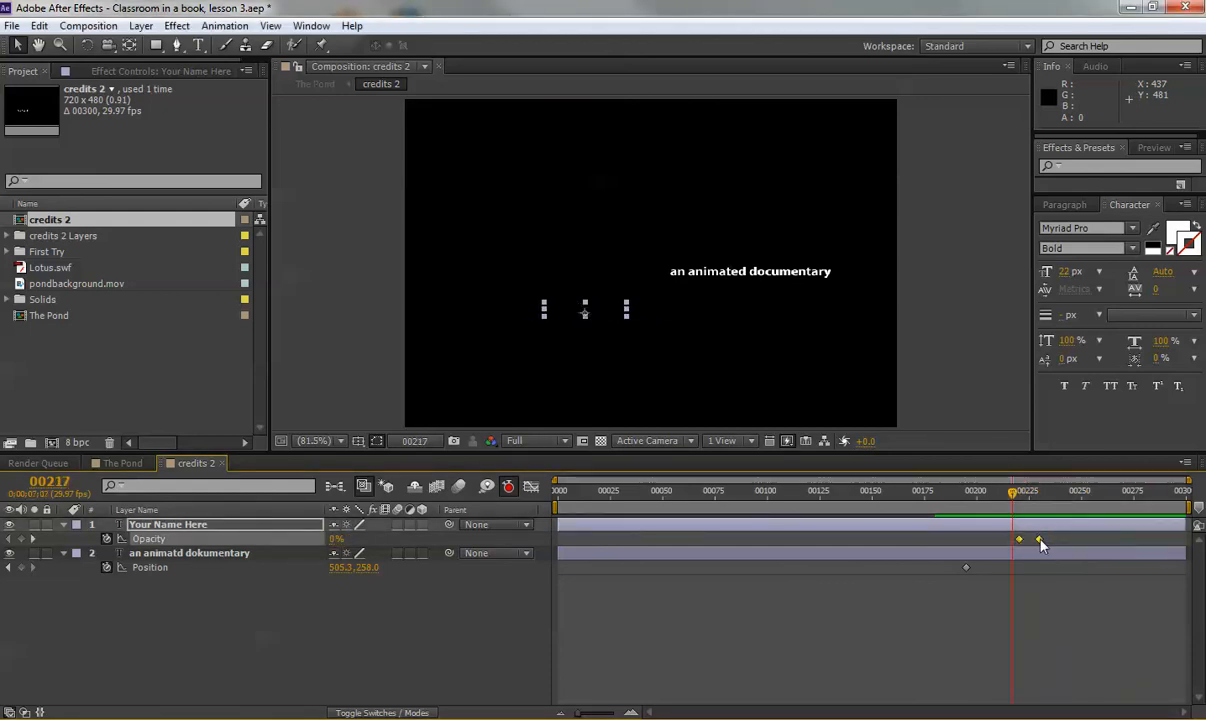
Apply Easy Ease to both selected opacity keyframes.
right_click(1040, 541)
mouse_move(1082, 526)
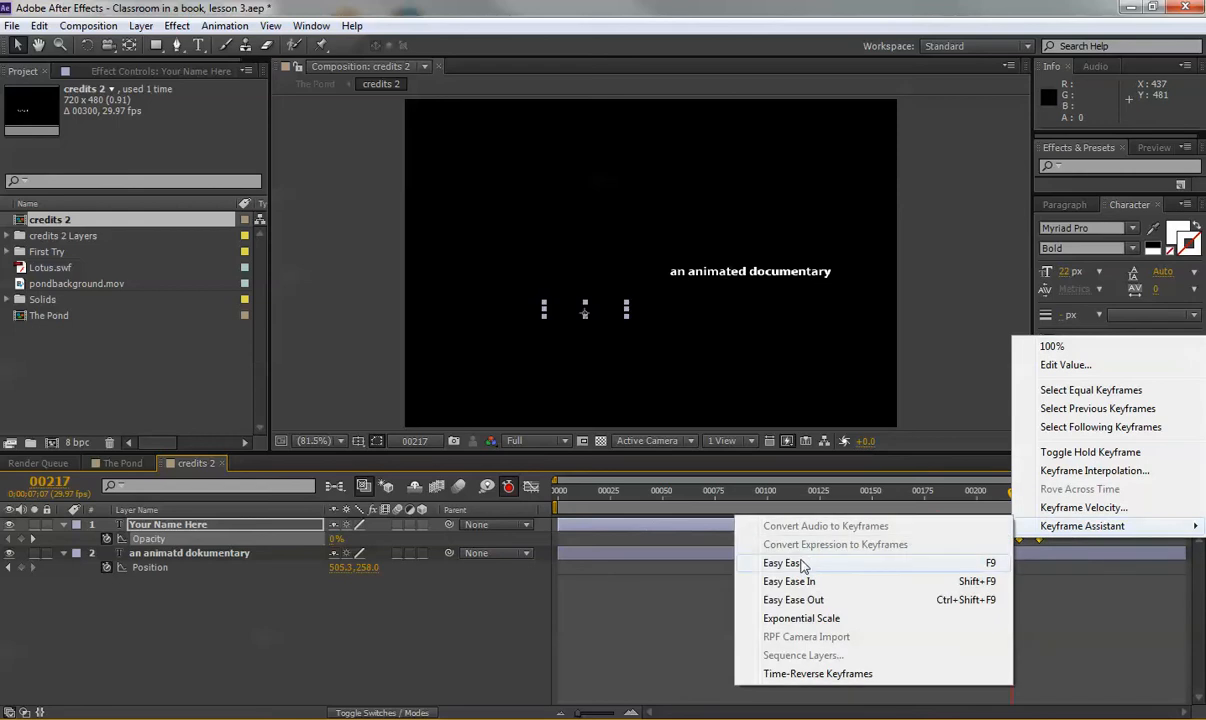
click(790, 563)
Preview the eased fade, deselect the name layer, and move to frame 250.
drag(1013, 500, 1054, 492)
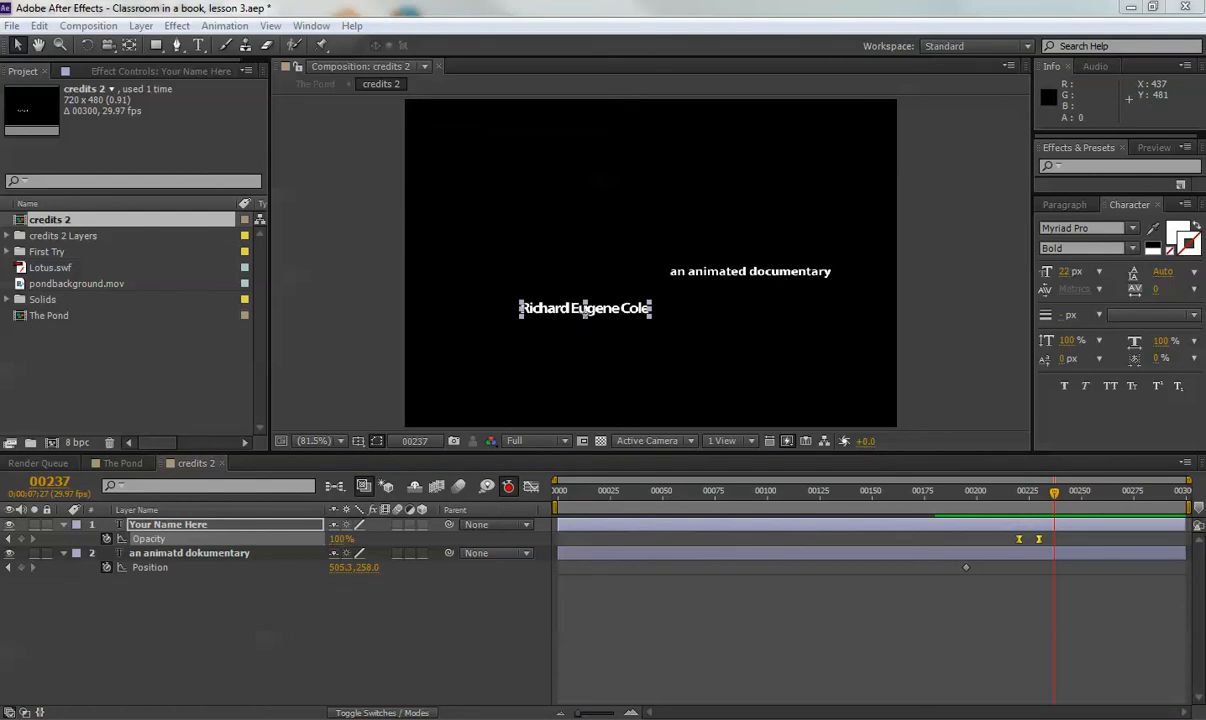
click(412, 622)
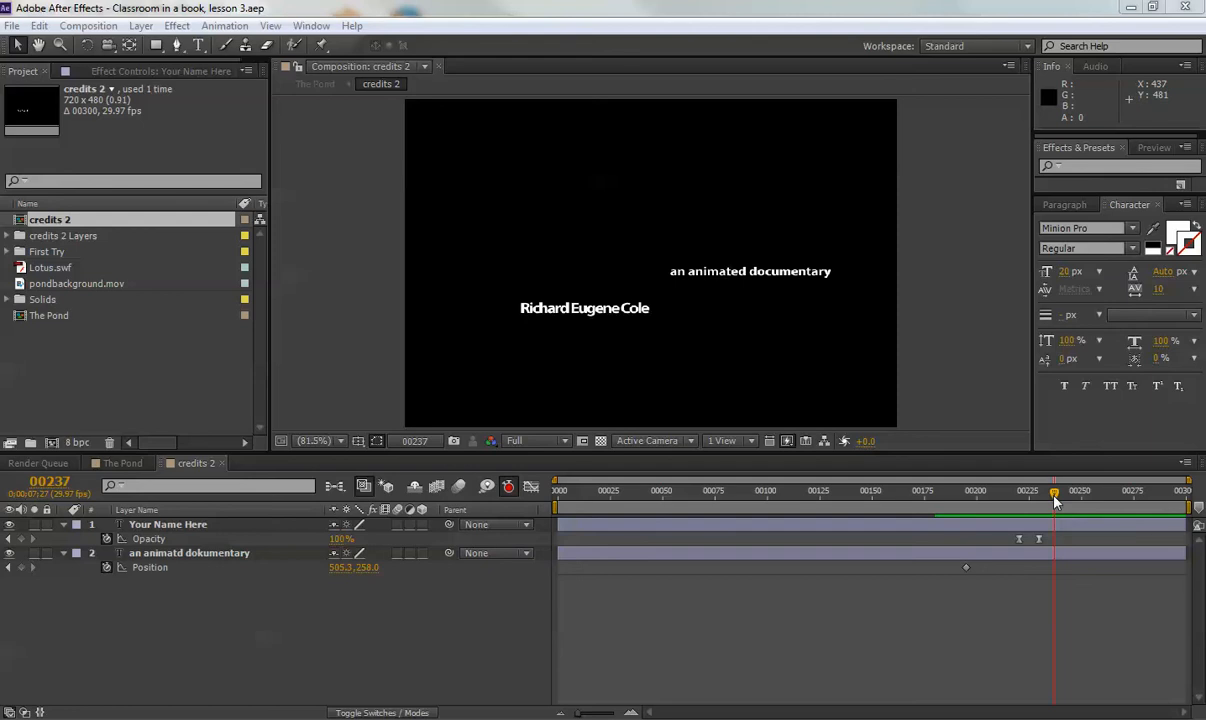
drag(1055, 500, 1081, 500)
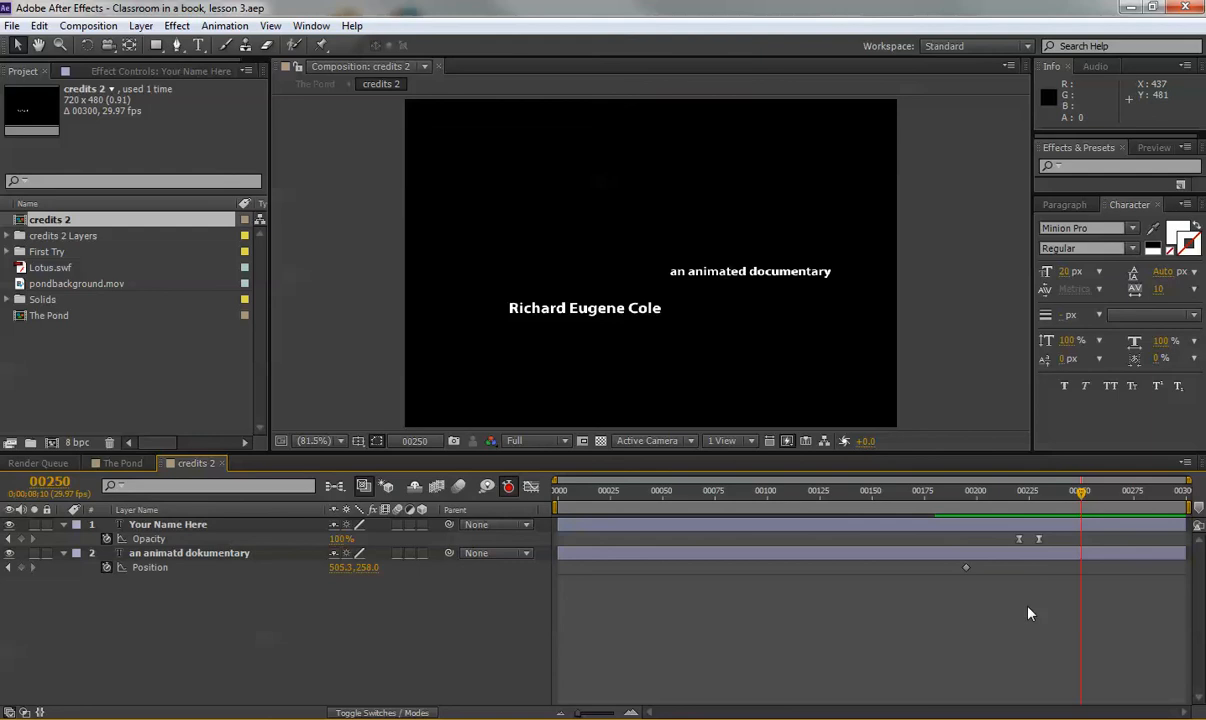
Select the name layer, collapse Opacity with U, and expand the layer and its Text group.
click(195, 526)
key(u)
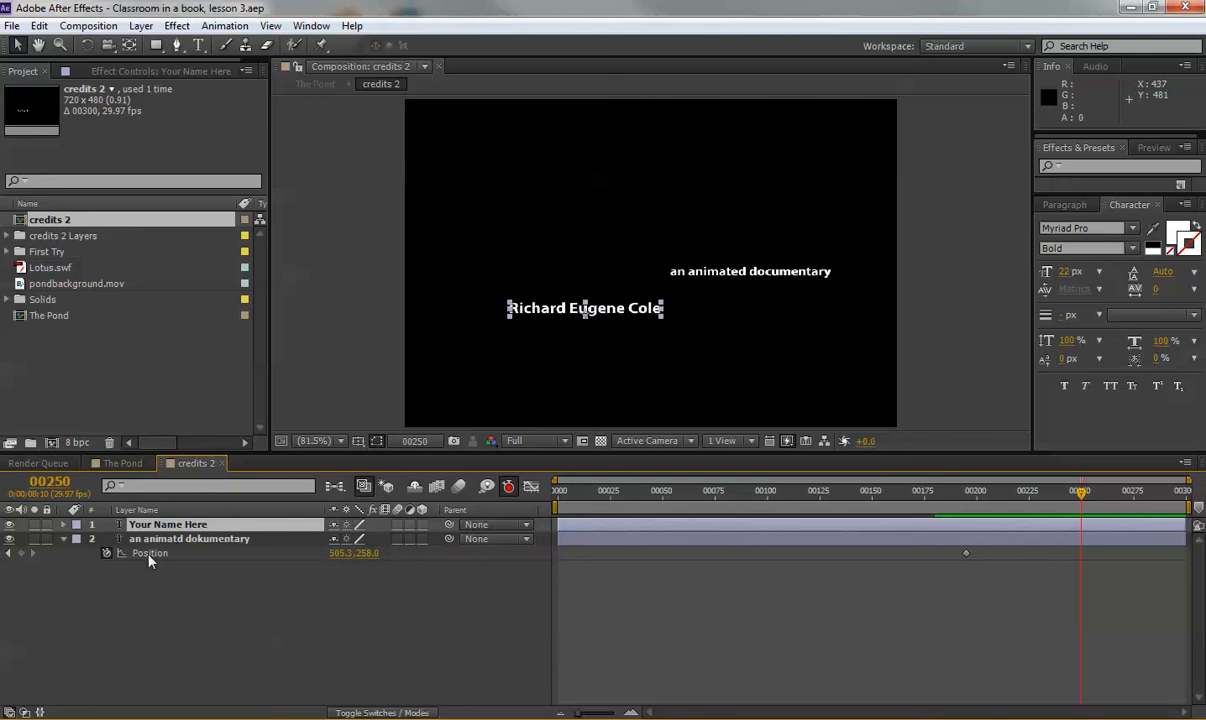
click(63, 525)
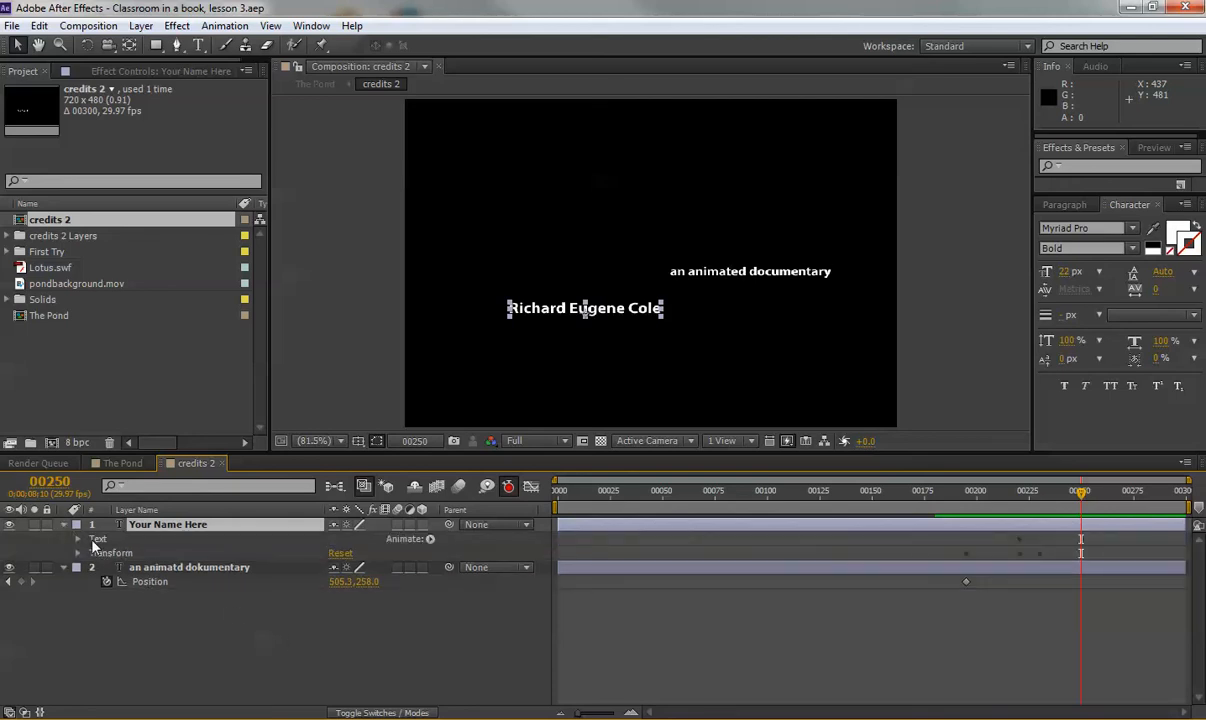
click(78, 539)
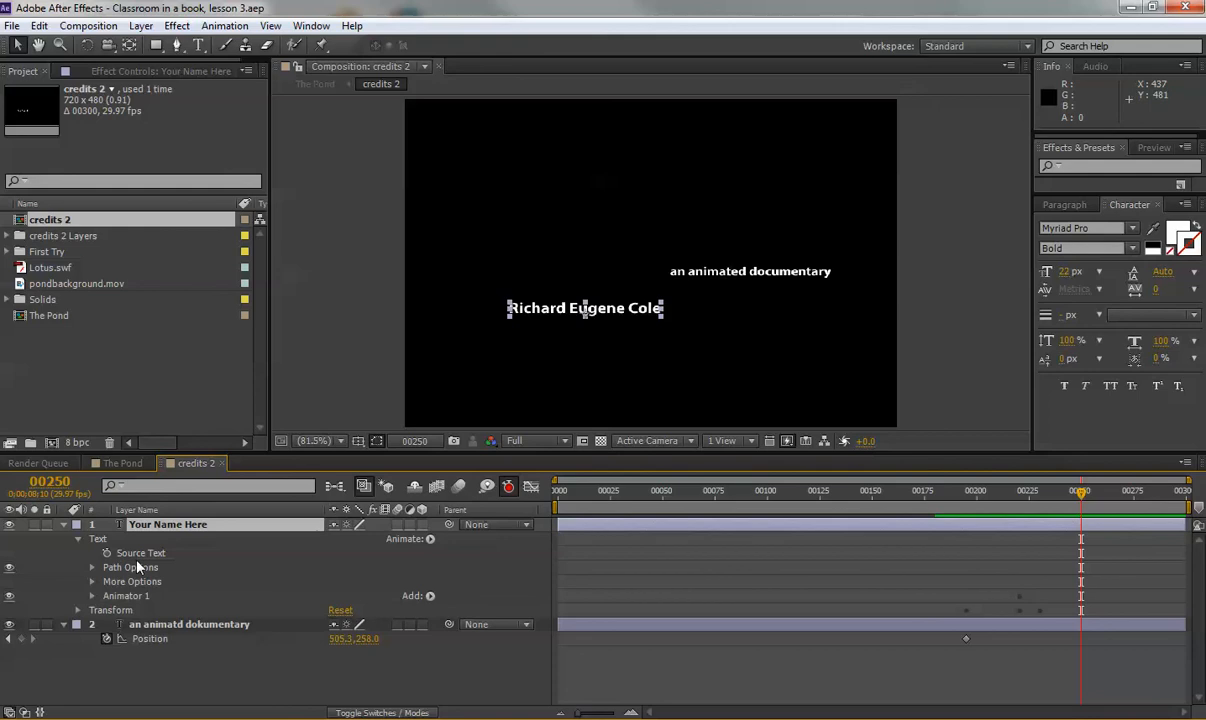
Add a Skew animator (Animator 2) to the name text, then select Animator 1 and scrub earlier frames.
click(430, 539)
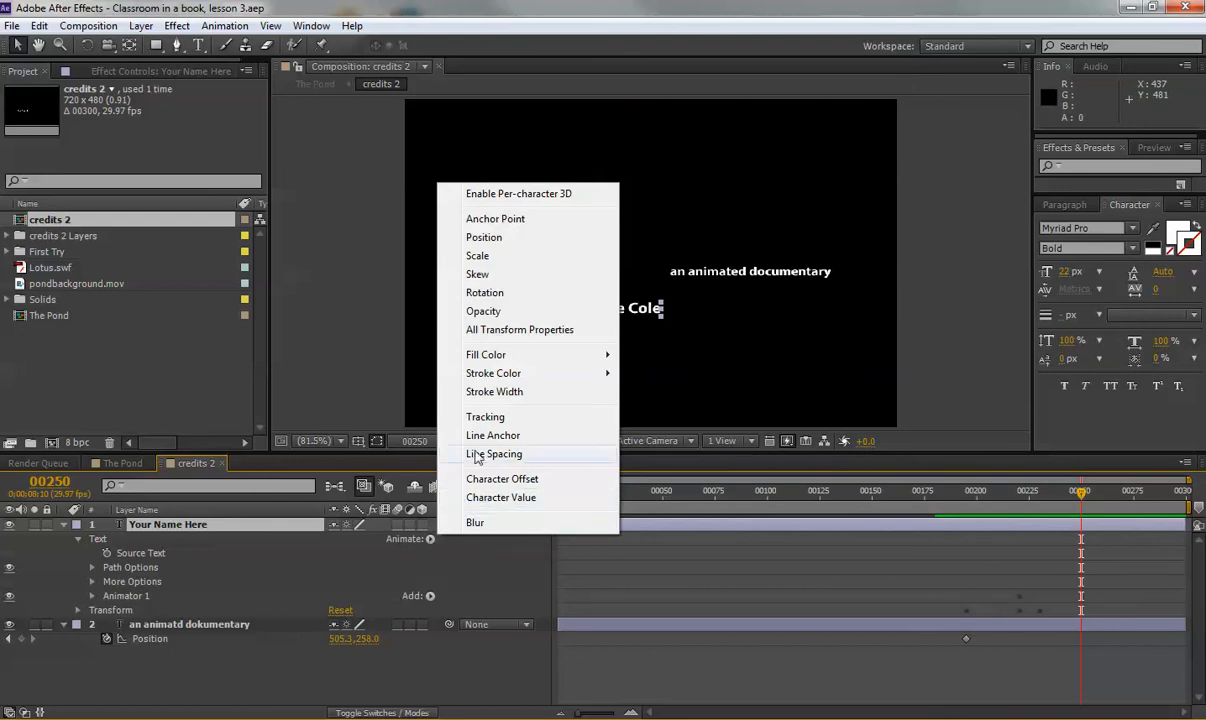
click(478, 274)
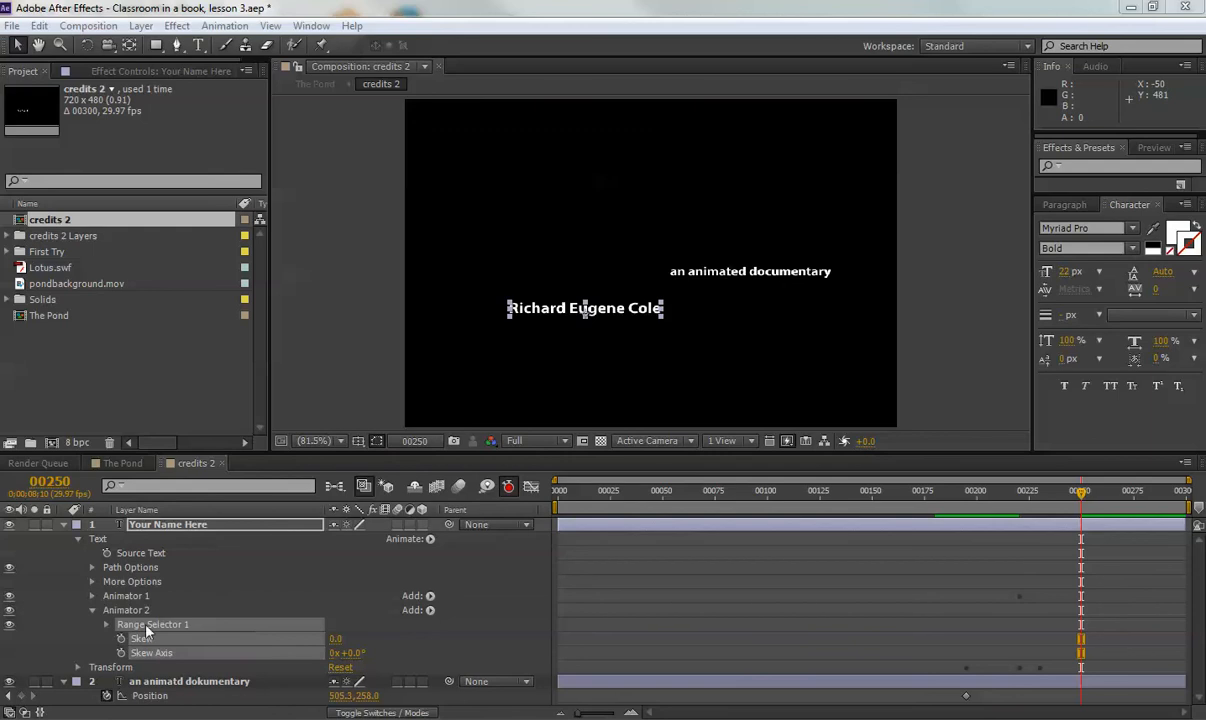
click(140, 596)
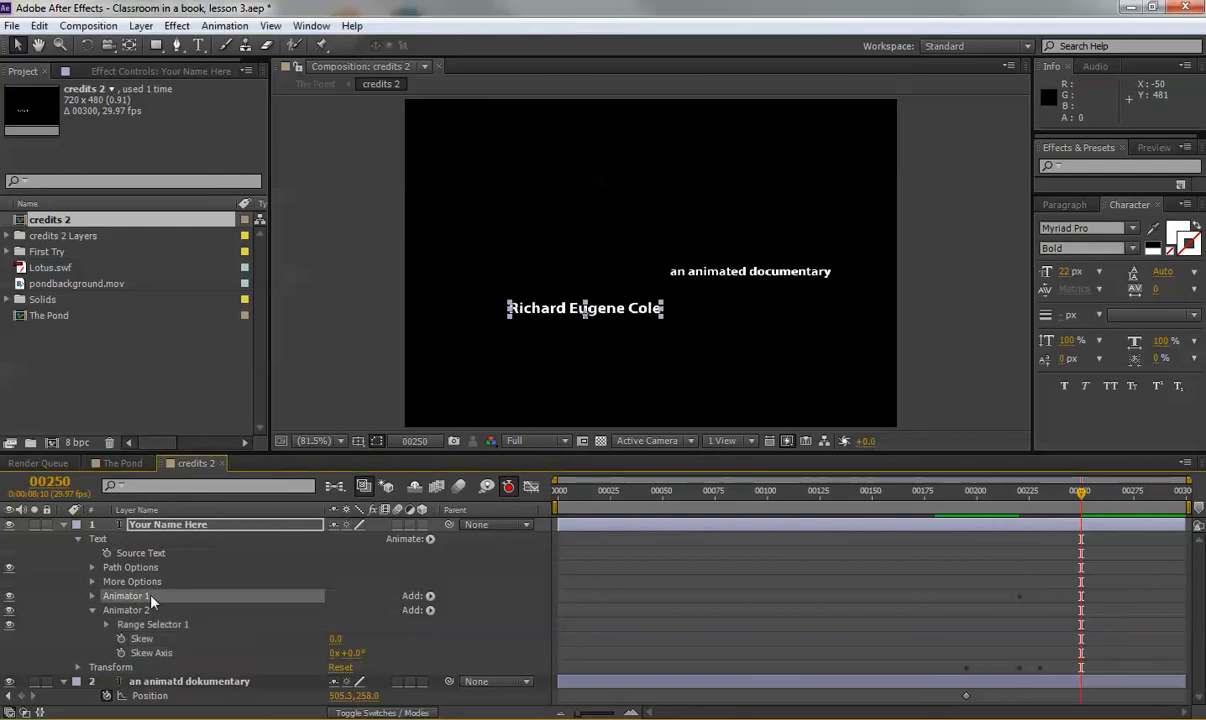
drag(953, 500, 1019, 490)
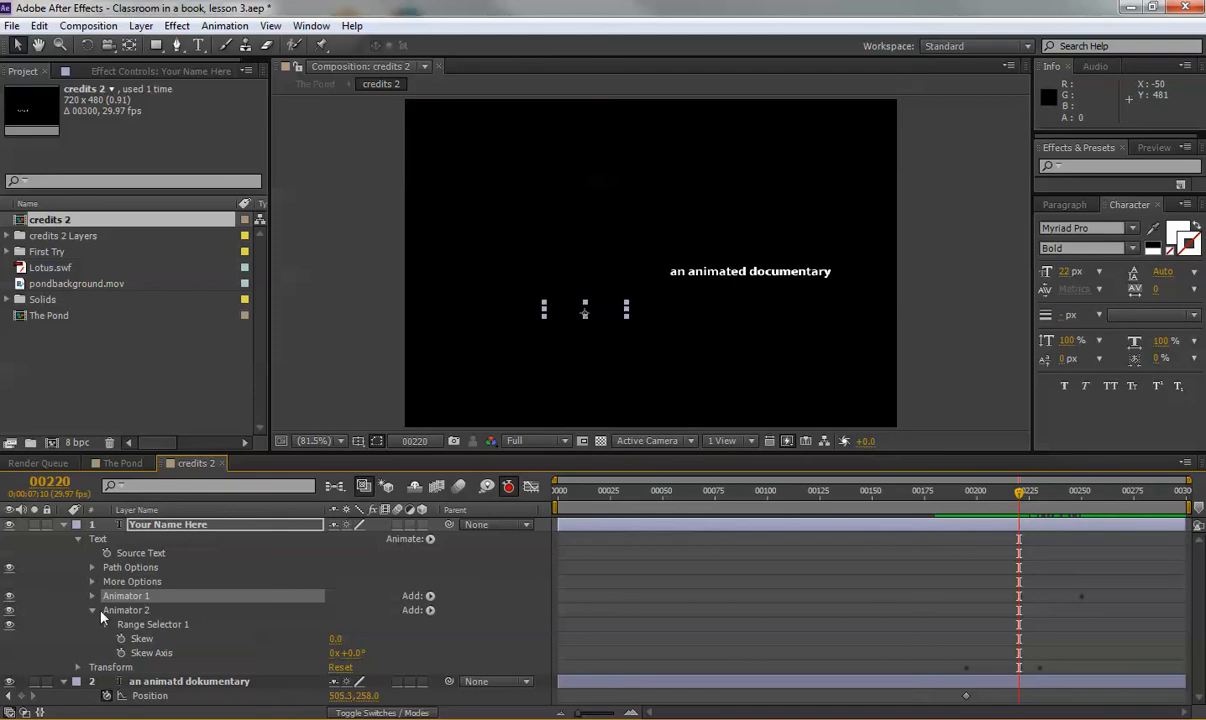
Rename Animator 2 on the name layer to 'Skew Animator' and preview the credit animation.
click(137, 613)
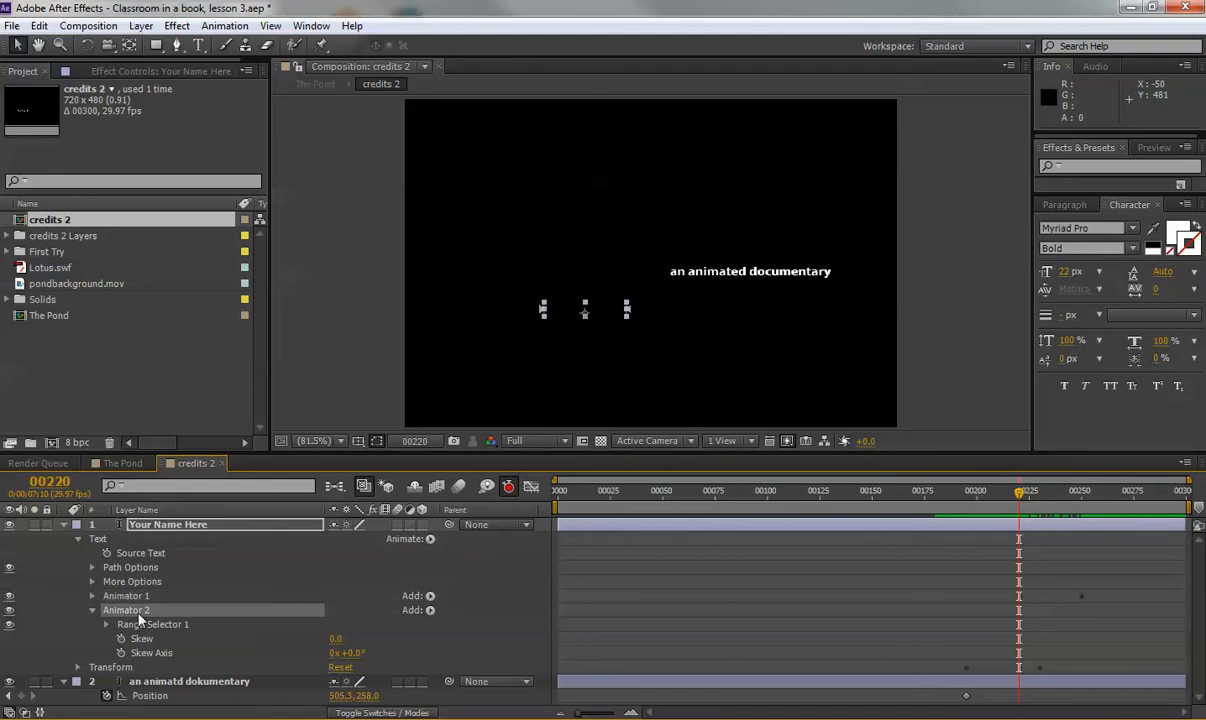
key(Return)
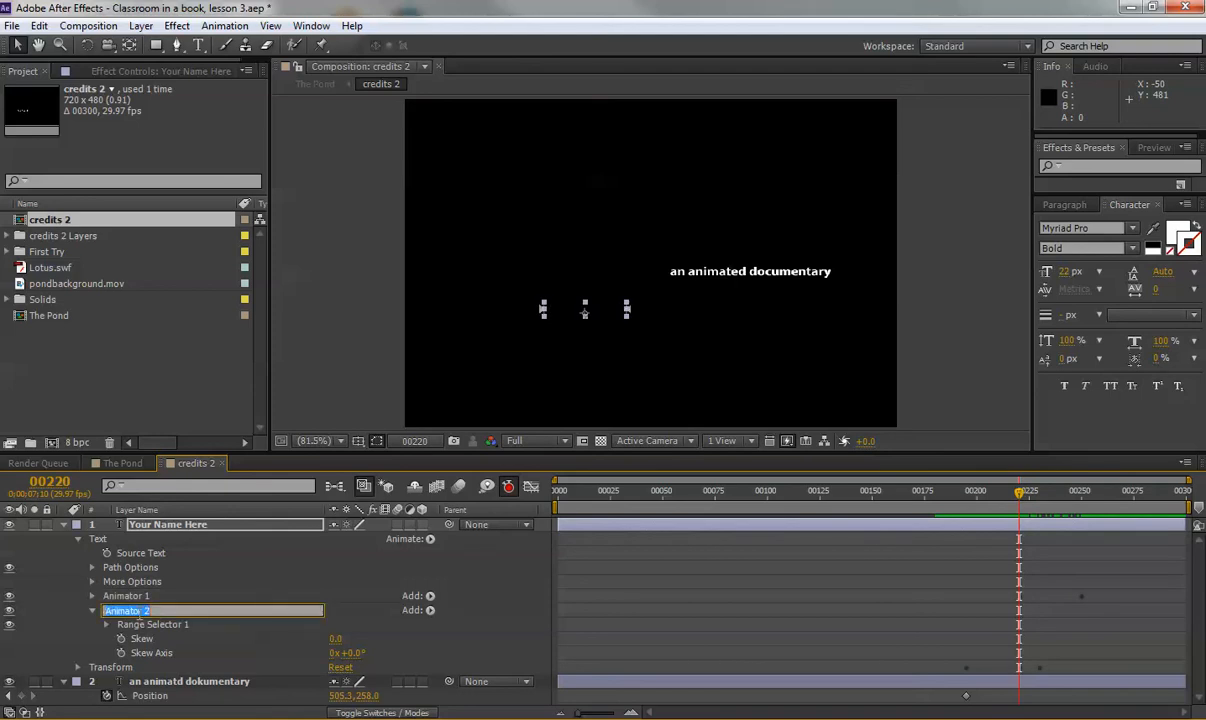
text(Skew Animato)
key(Return)
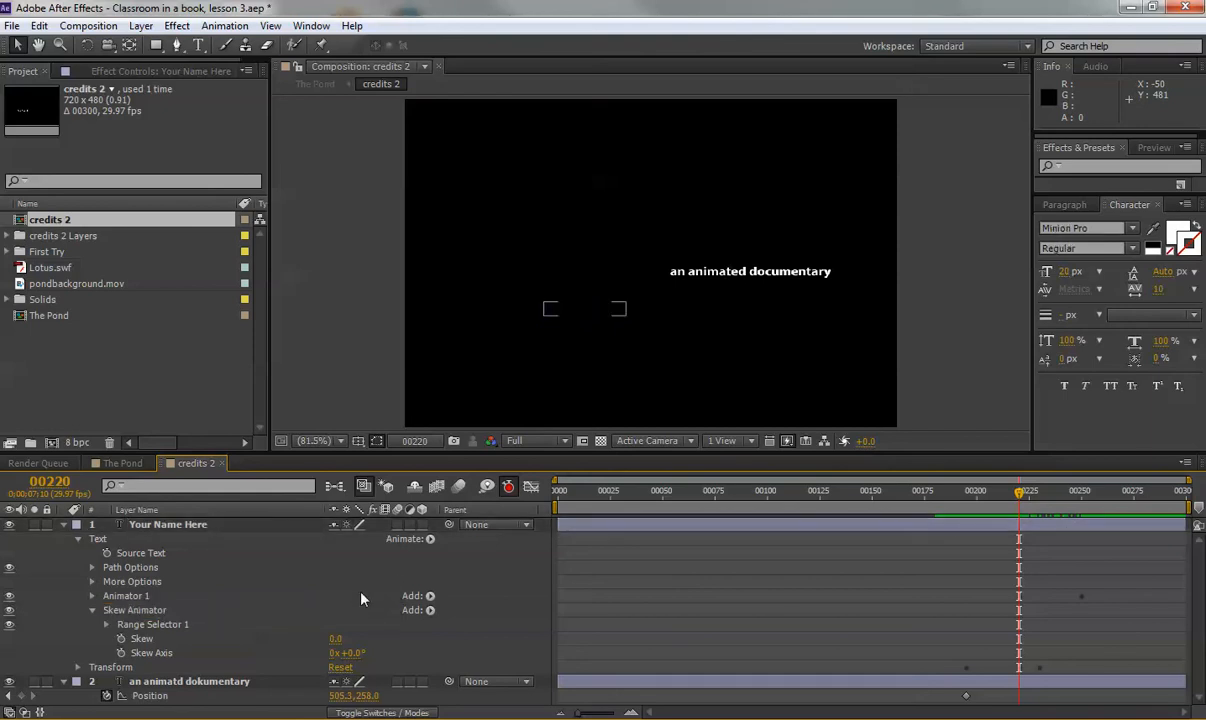
key(space)
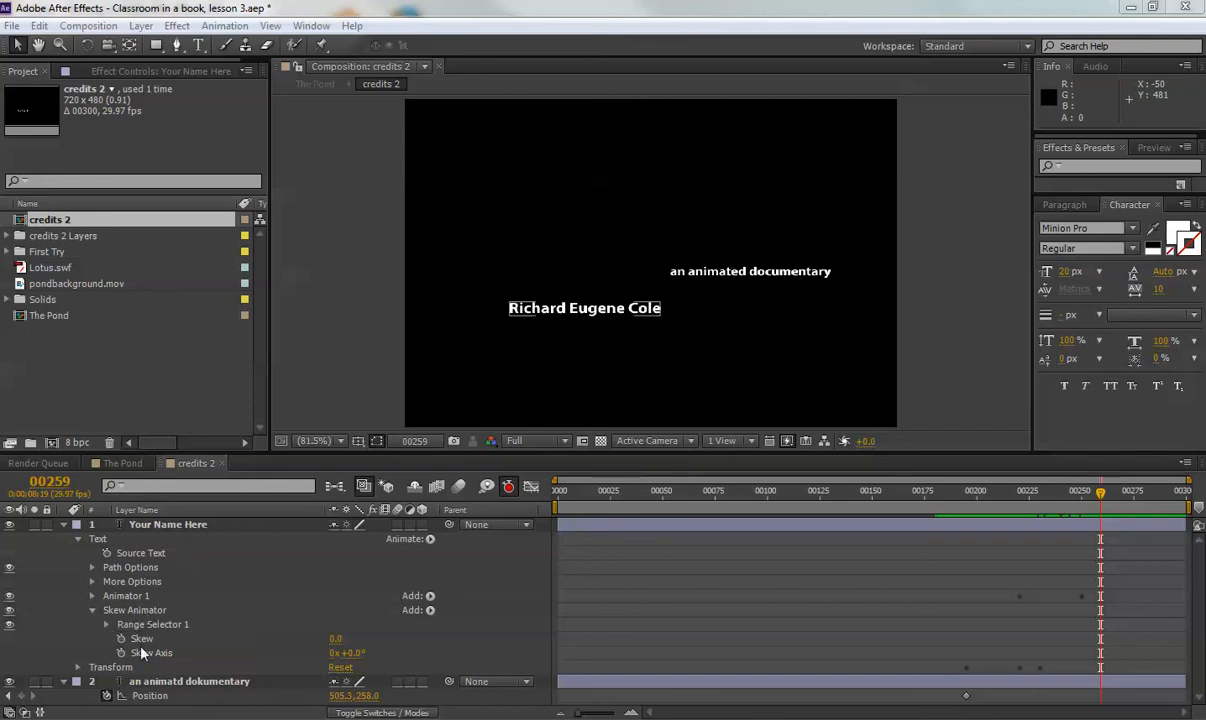
Reveal the Skew Animator's Range Selector 1 Start, End and Offset, and move to frame 267.
click(107, 625)
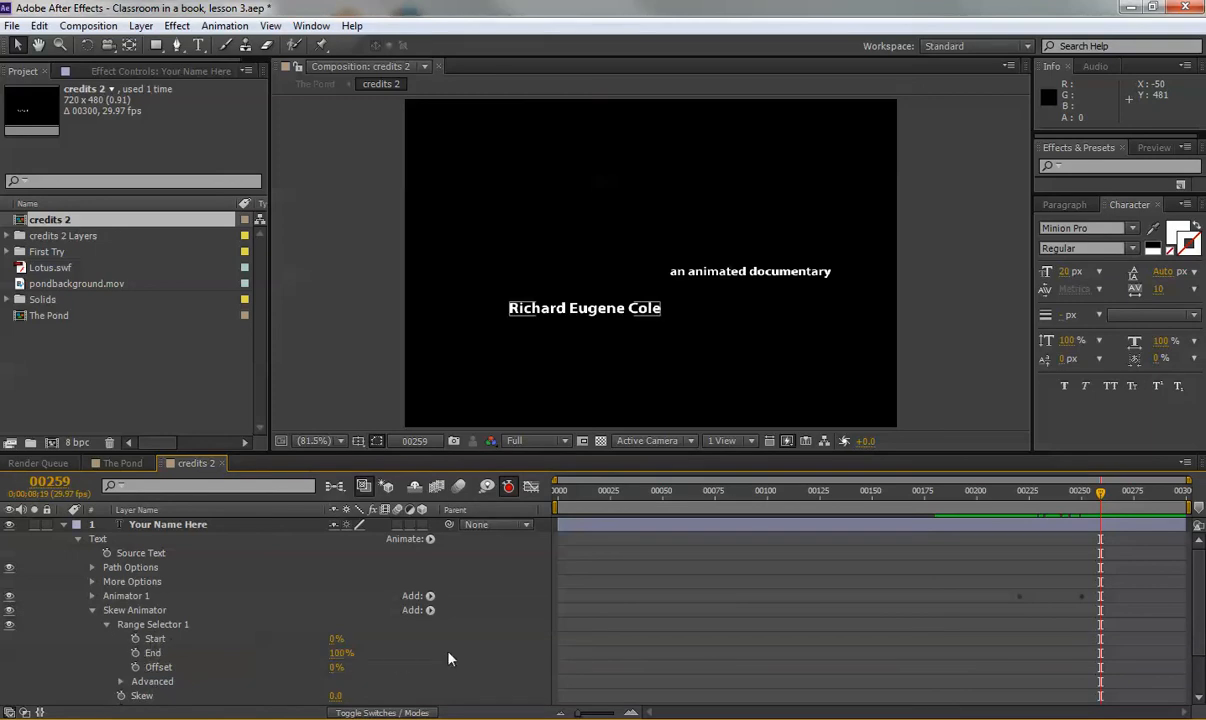
scroll(455, 650, down, 1)
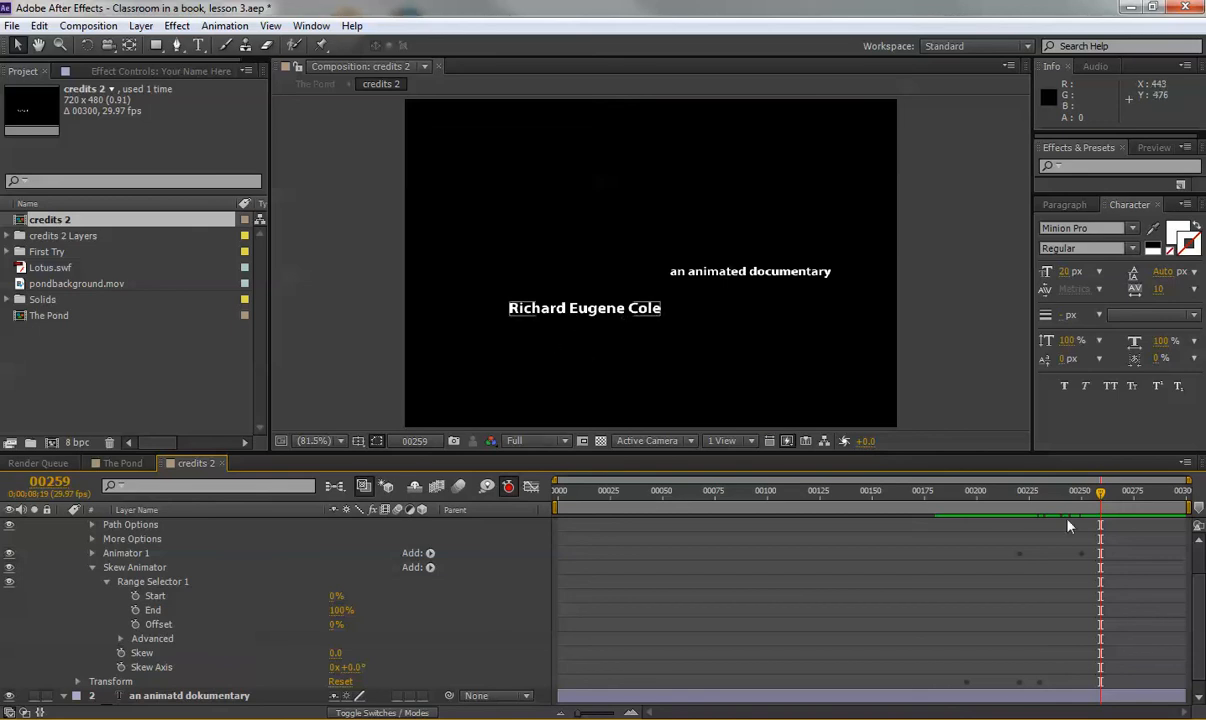
mouse_move(1100, 492)
mouse_down()
mouse_move(1031, 492)
mouse_move(1119, 497)
mouse_up()
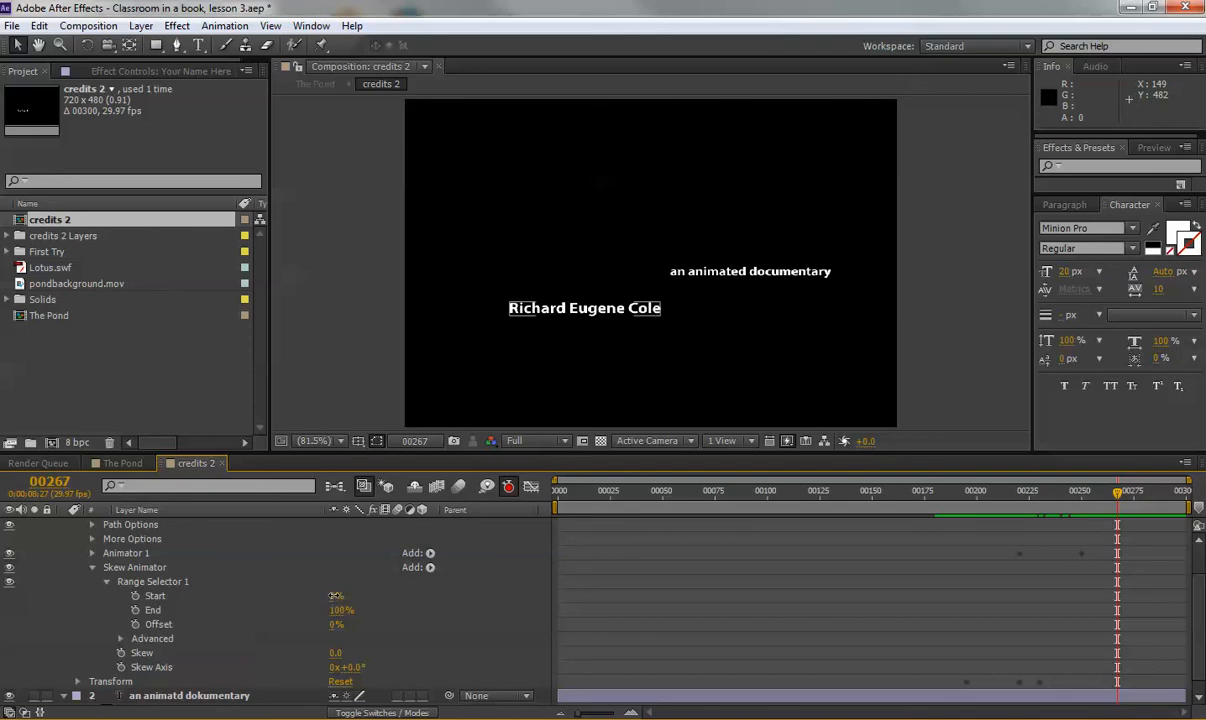
At frame 267, keyframe the skew range Start at 43% and End at 76%, viewing at 100%.
drag(336, 600, 368, 595)
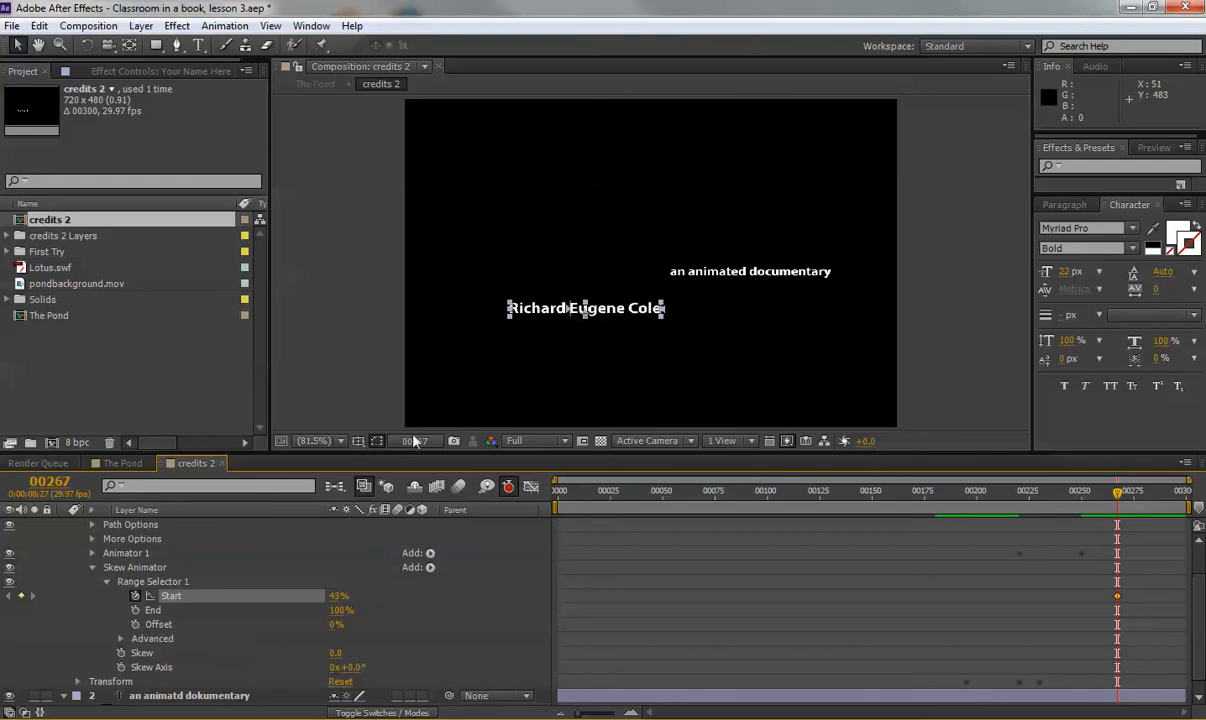
click(312, 440)
click(338, 312)
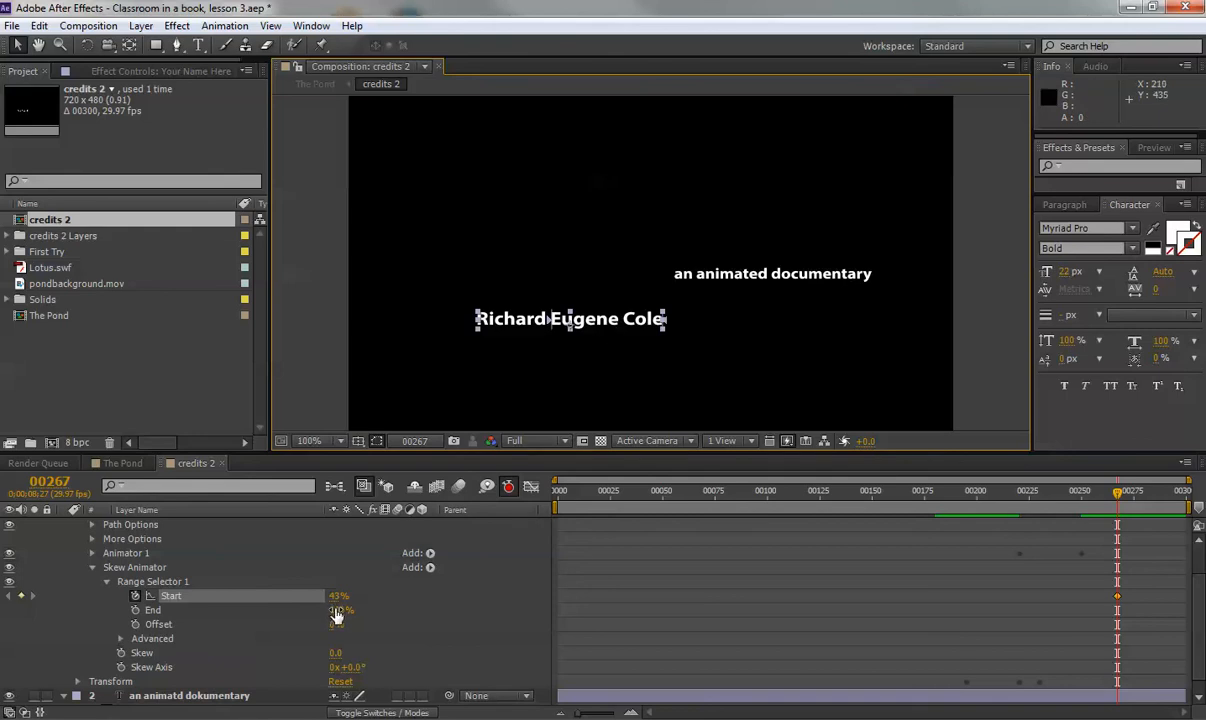
click(135, 610)
drag(335, 610, 315, 605)
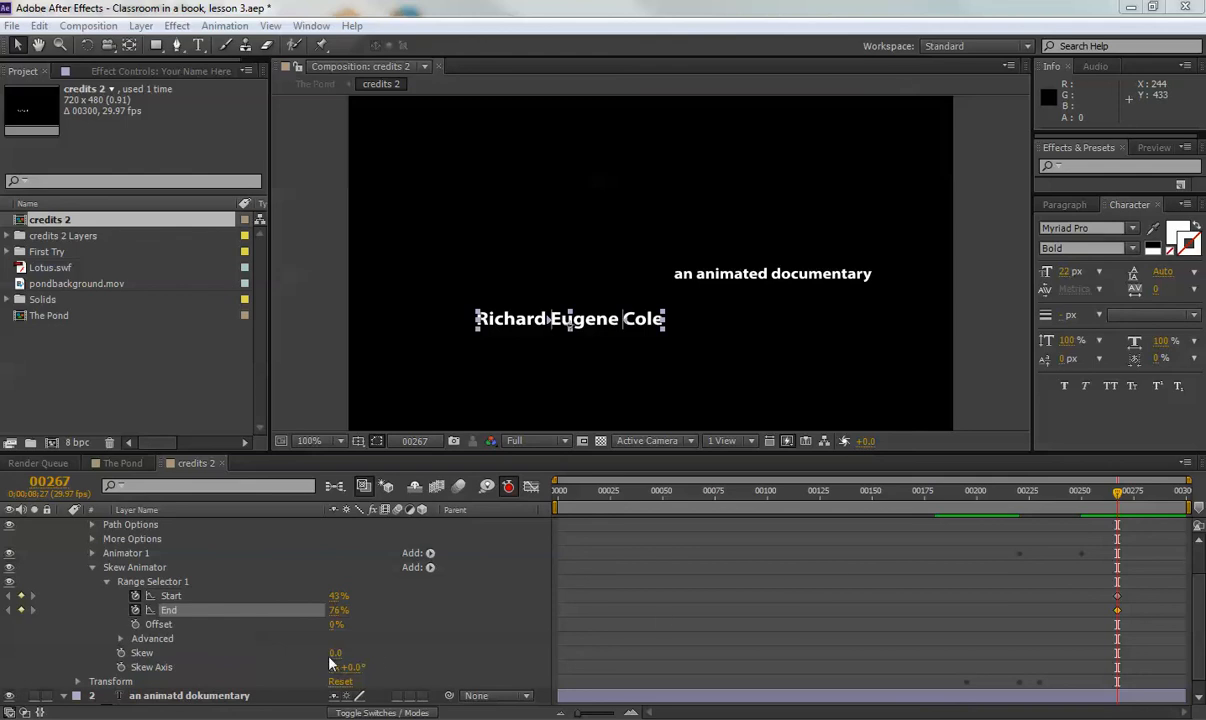
Try a slant on the middle word's Skew, then set it back to 0.0.
mouse_move(334, 653)
mouse_down()
mouse_move(363, 651)
mouse_move(303, 655)
mouse_move(350, 653)
mouse_move(337, 654)
mouse_up()
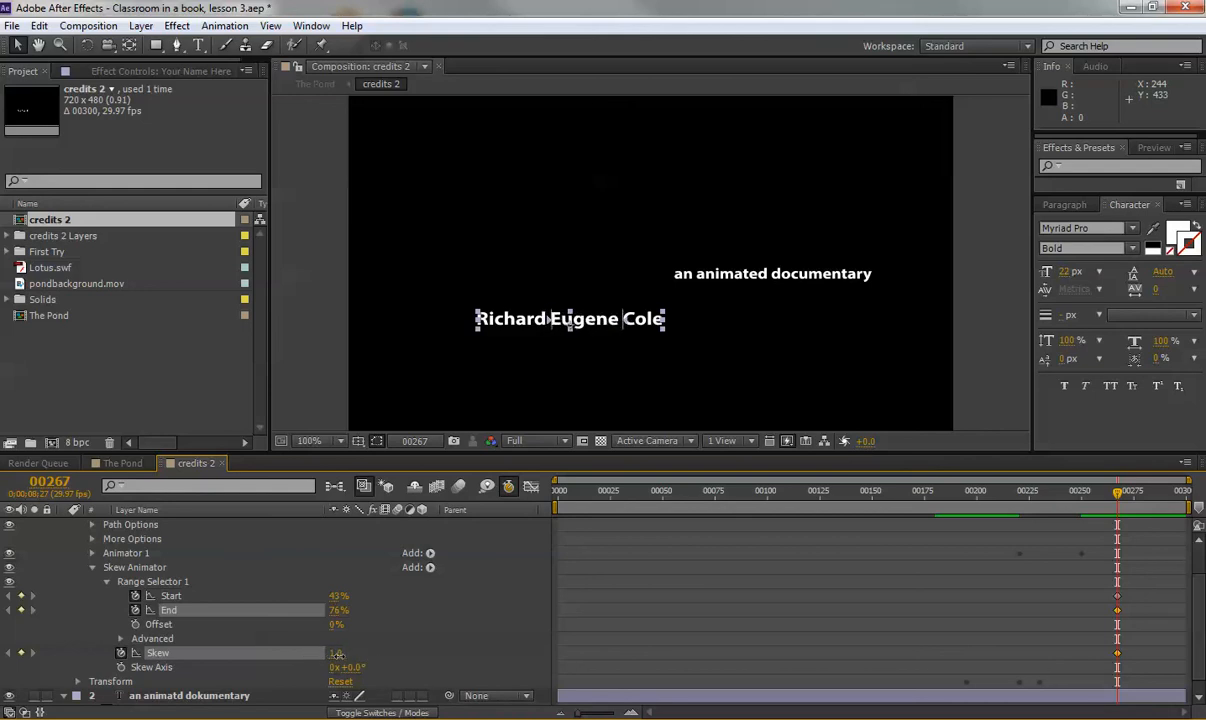
click(337, 653)
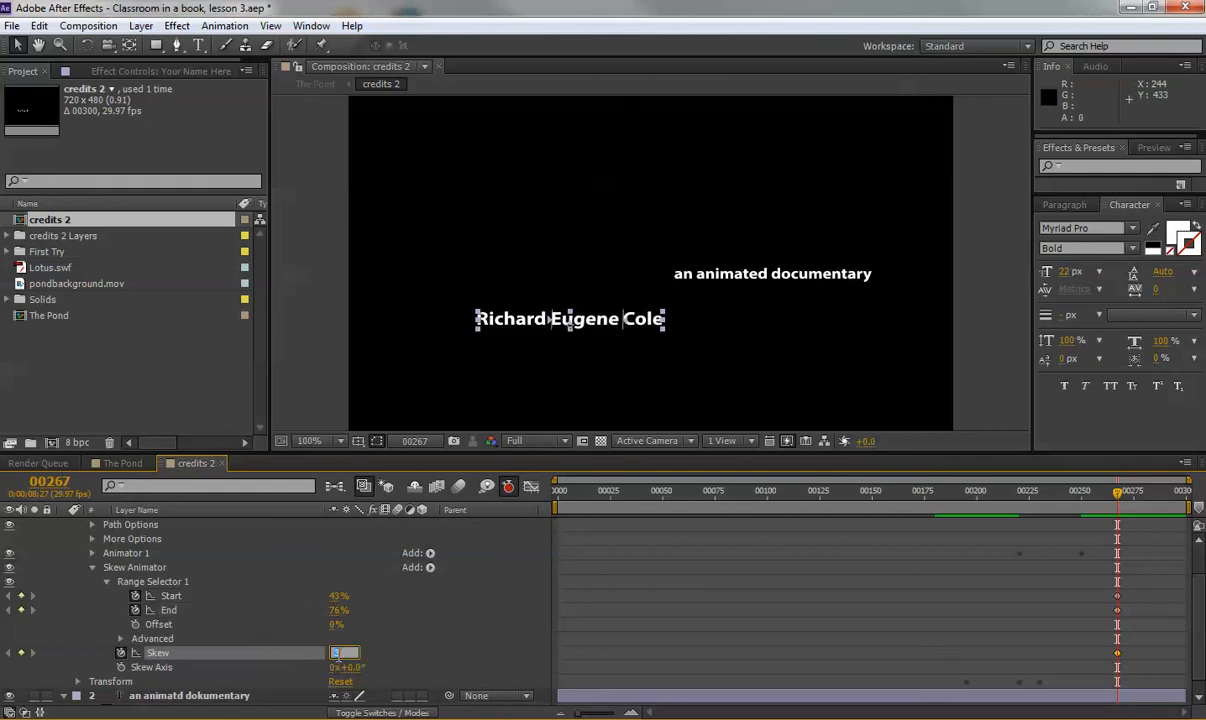
click(415, 660)
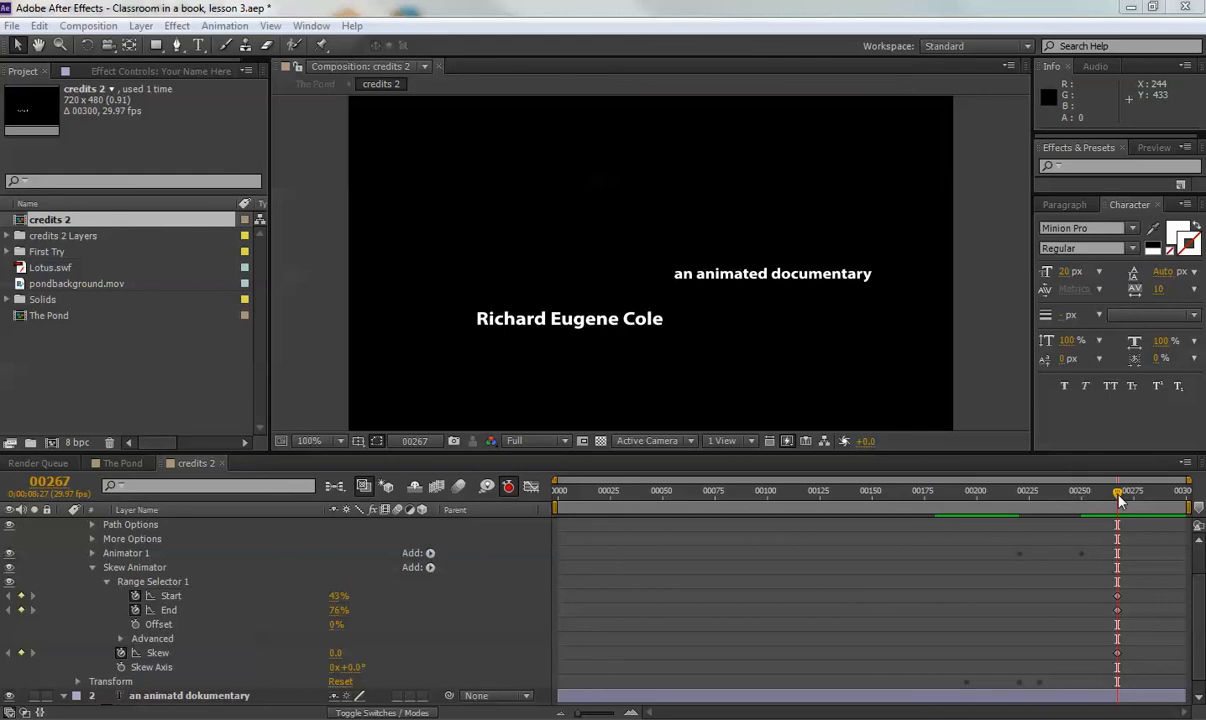
Shift the Skew keyframe earlier and set Skew to 50 at frame 00248.
drag(1118, 499, 1073, 503)
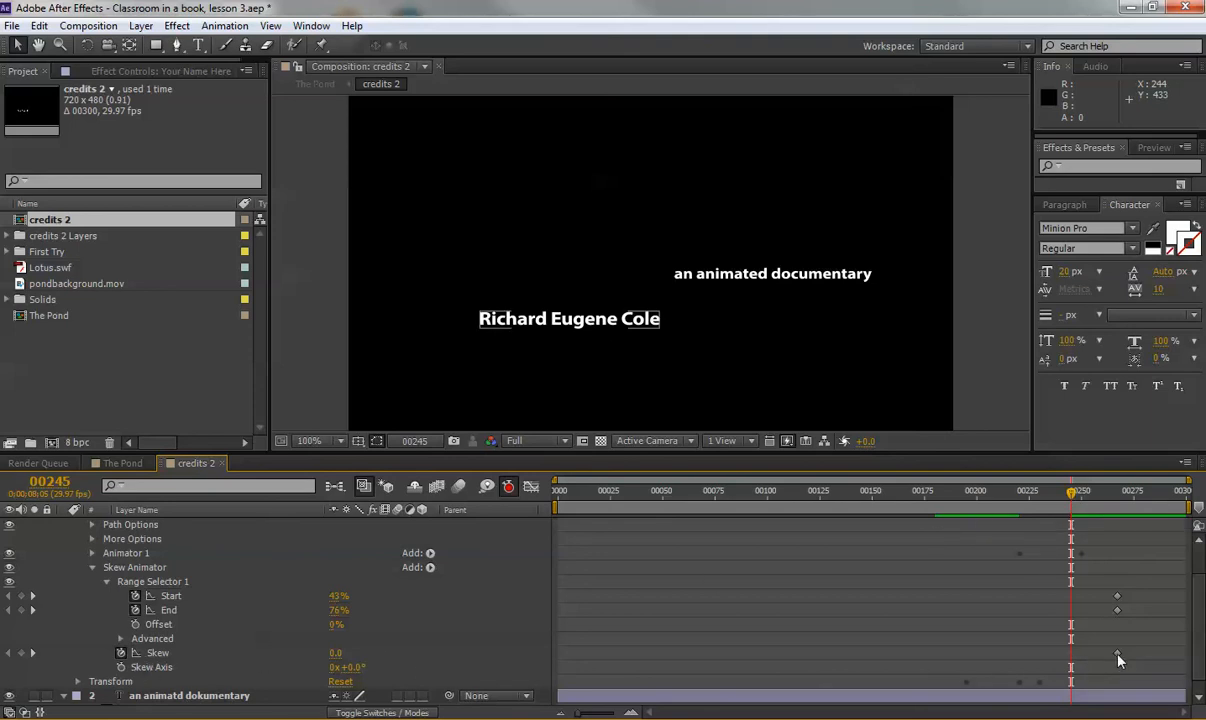
drag(1118, 656, 1071, 660)
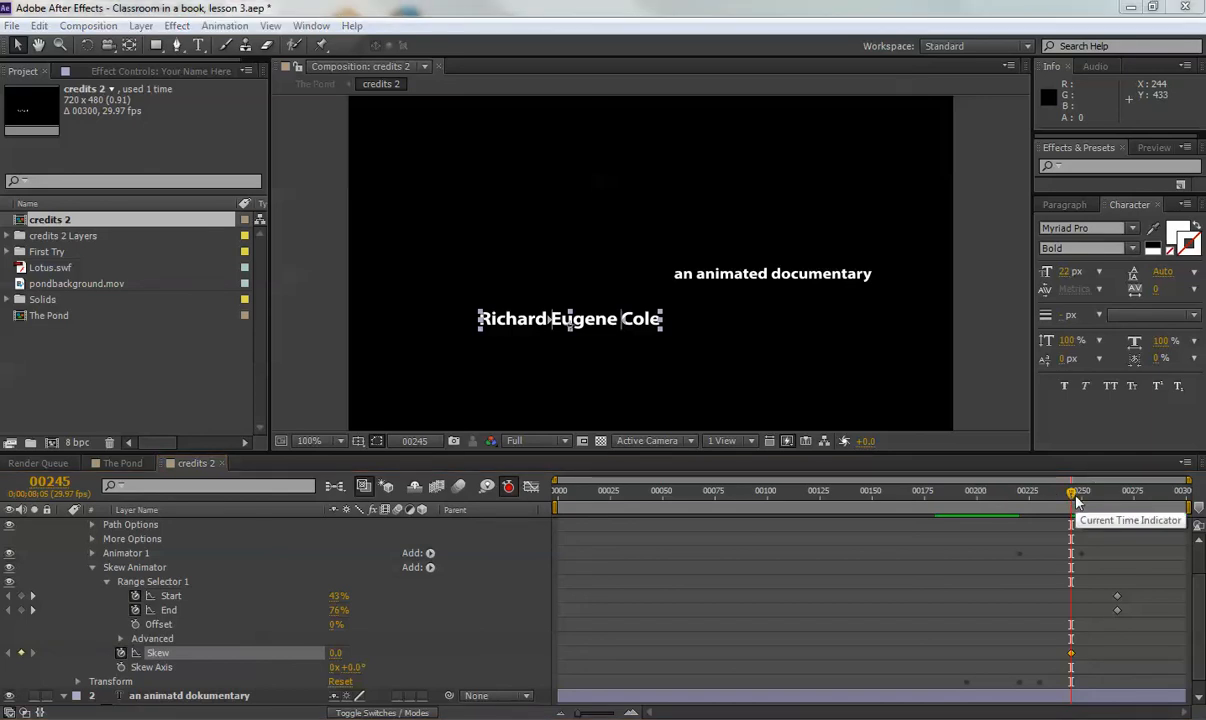
drag(1072, 498, 1078, 497)
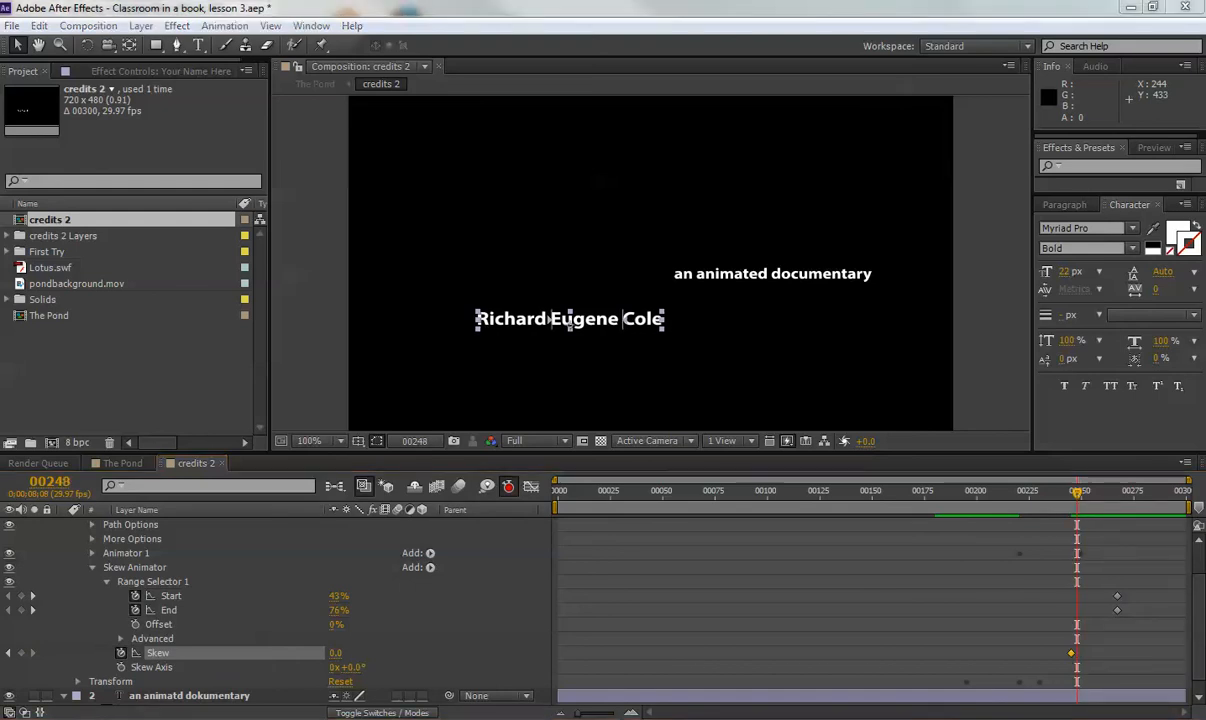
click(337, 657)
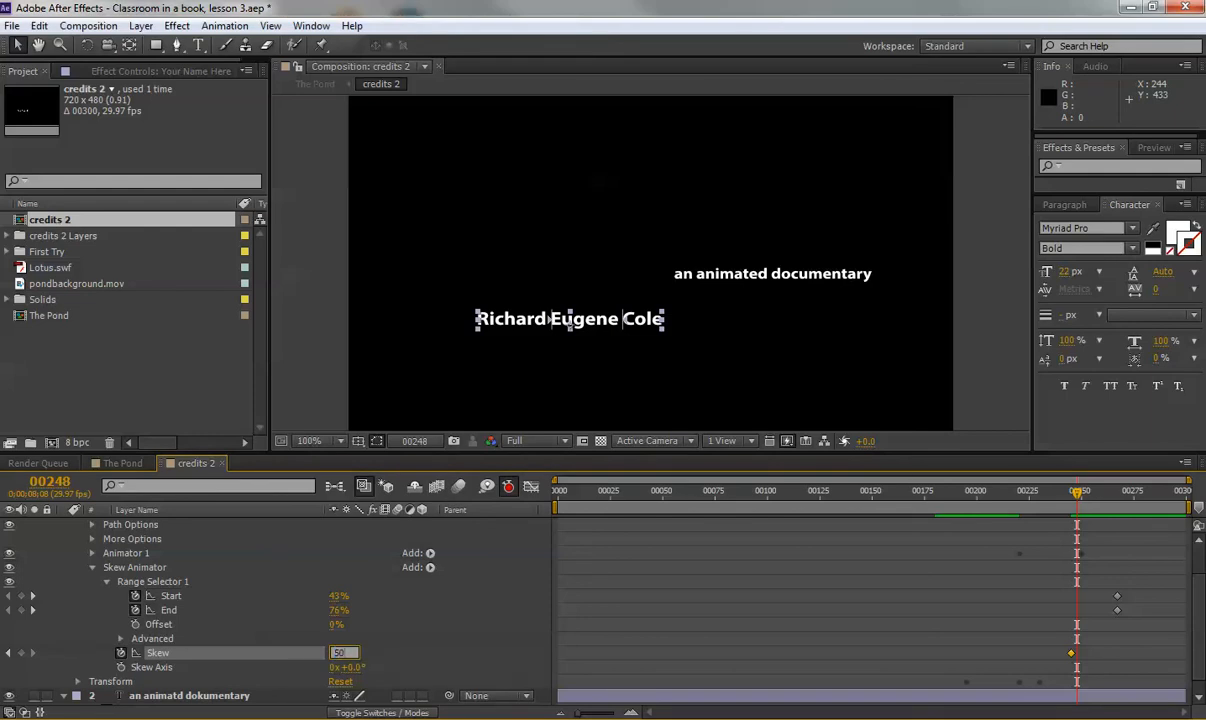
key(Return)
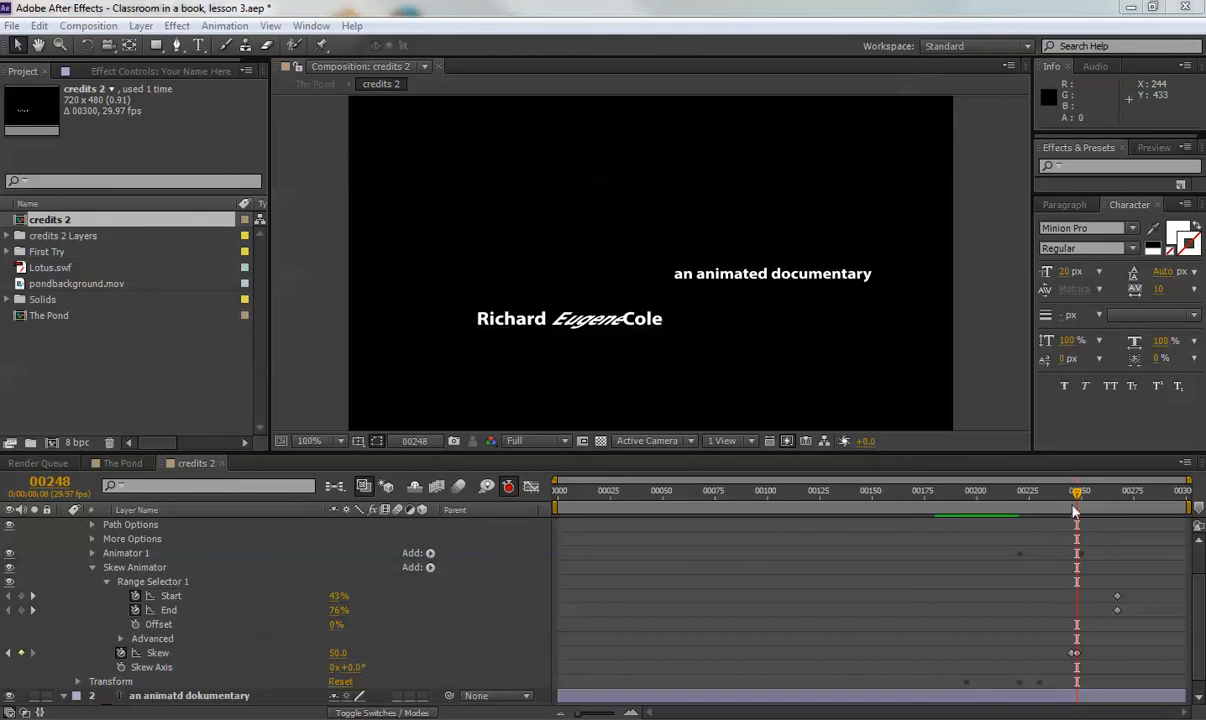
At frame 00255, key the middle word's Skew at -50.
drag(1079, 502, 1093, 493)
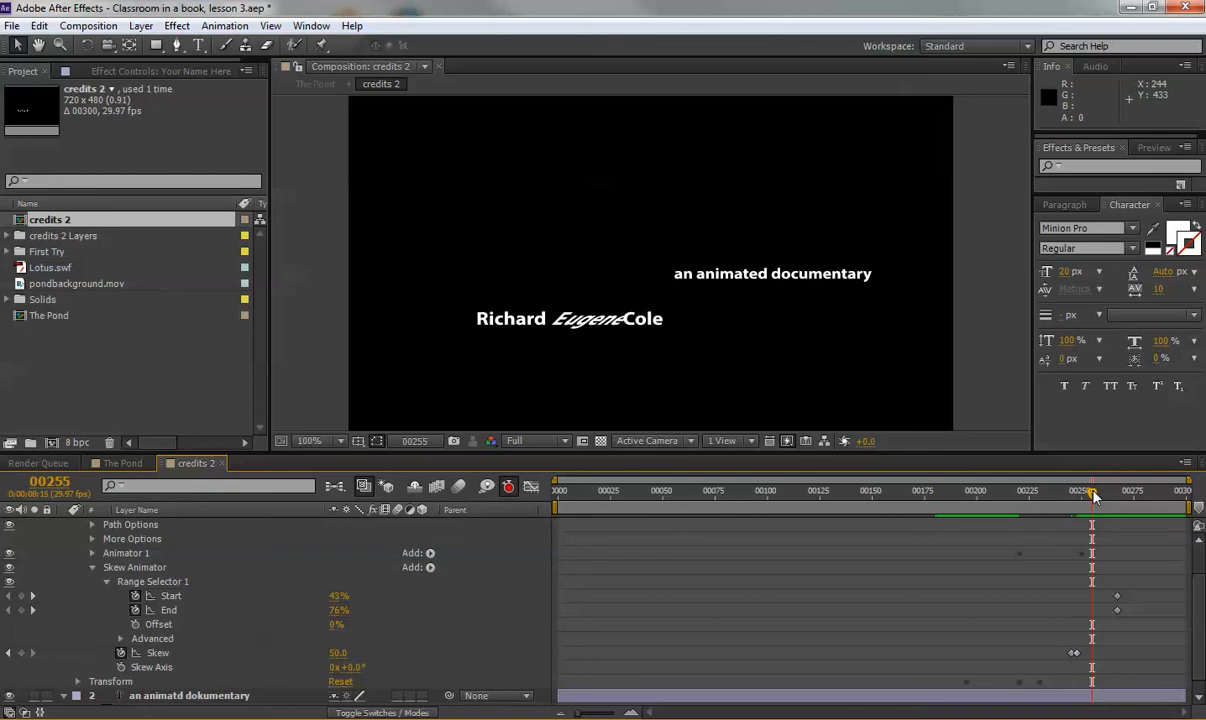
click(339, 653)
text(-50)
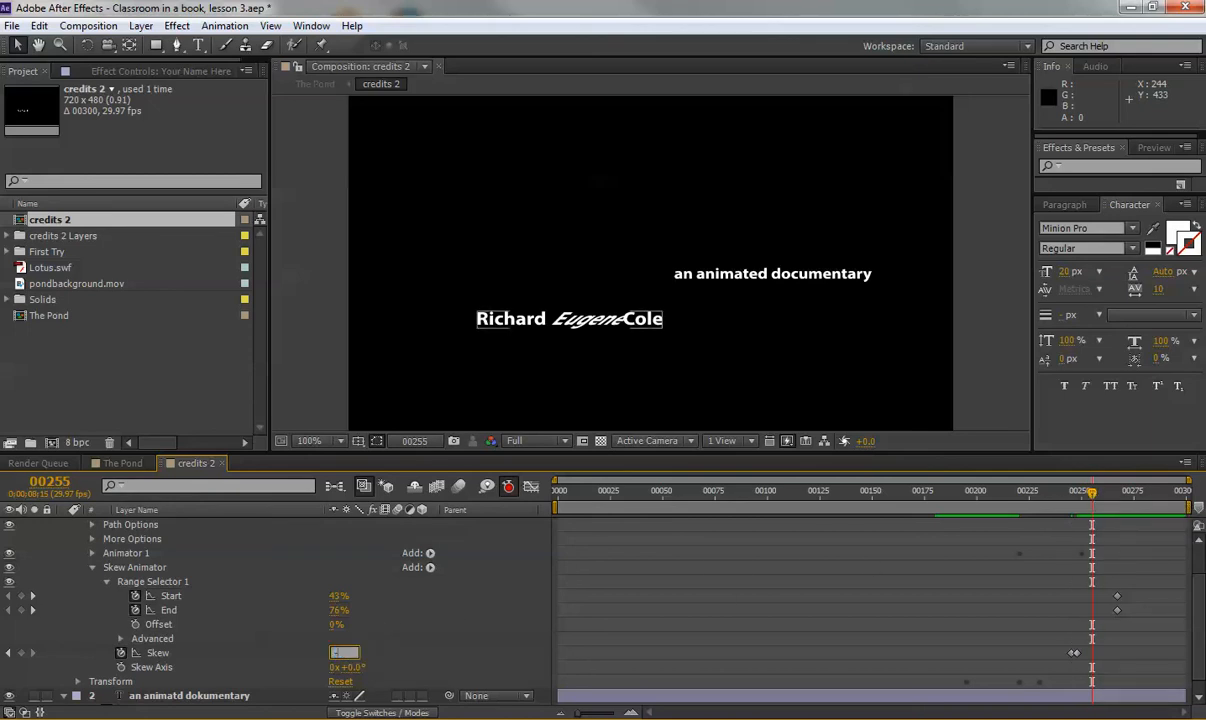
key(Return)
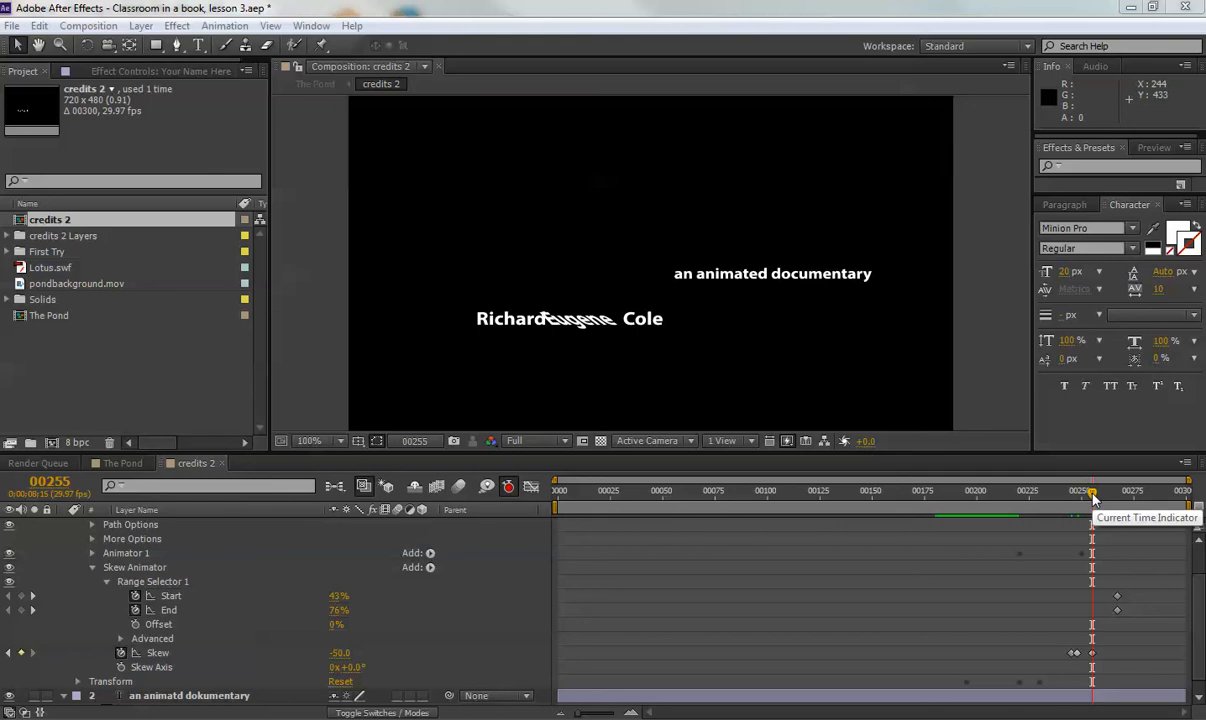
At frame 00260, key Skew back to 0 to straighten the name.
drag(1093, 497, 1105, 506)
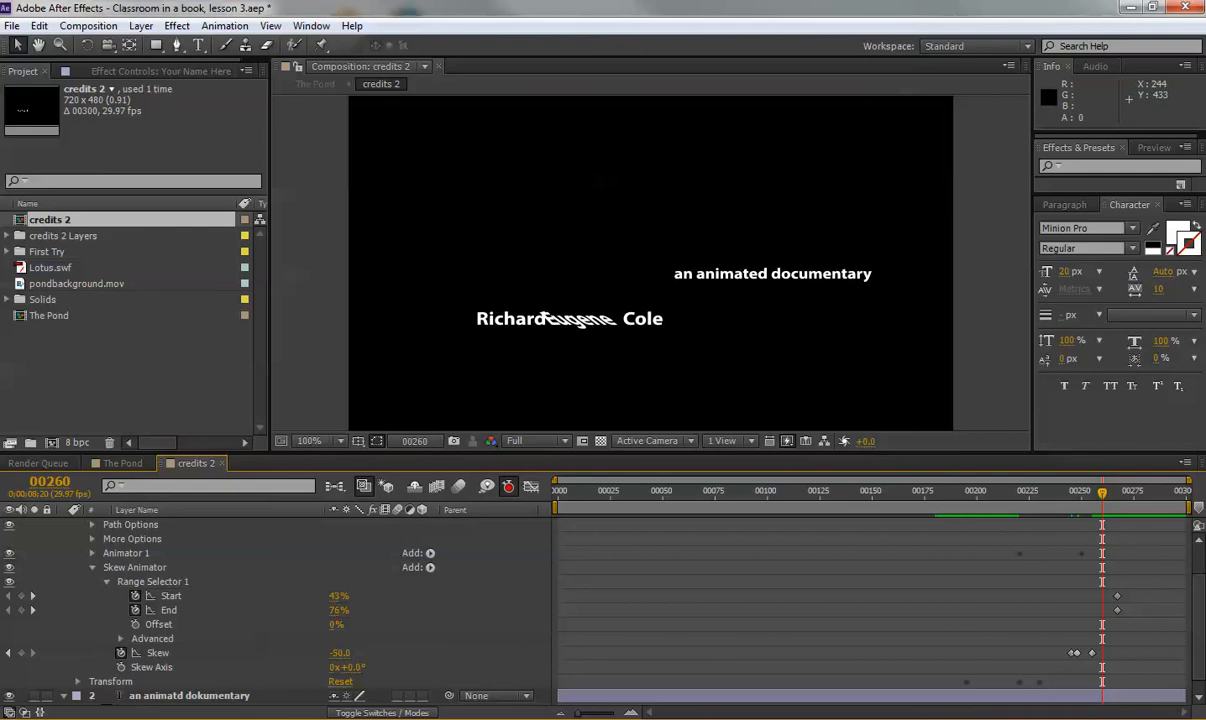
click(341, 653)
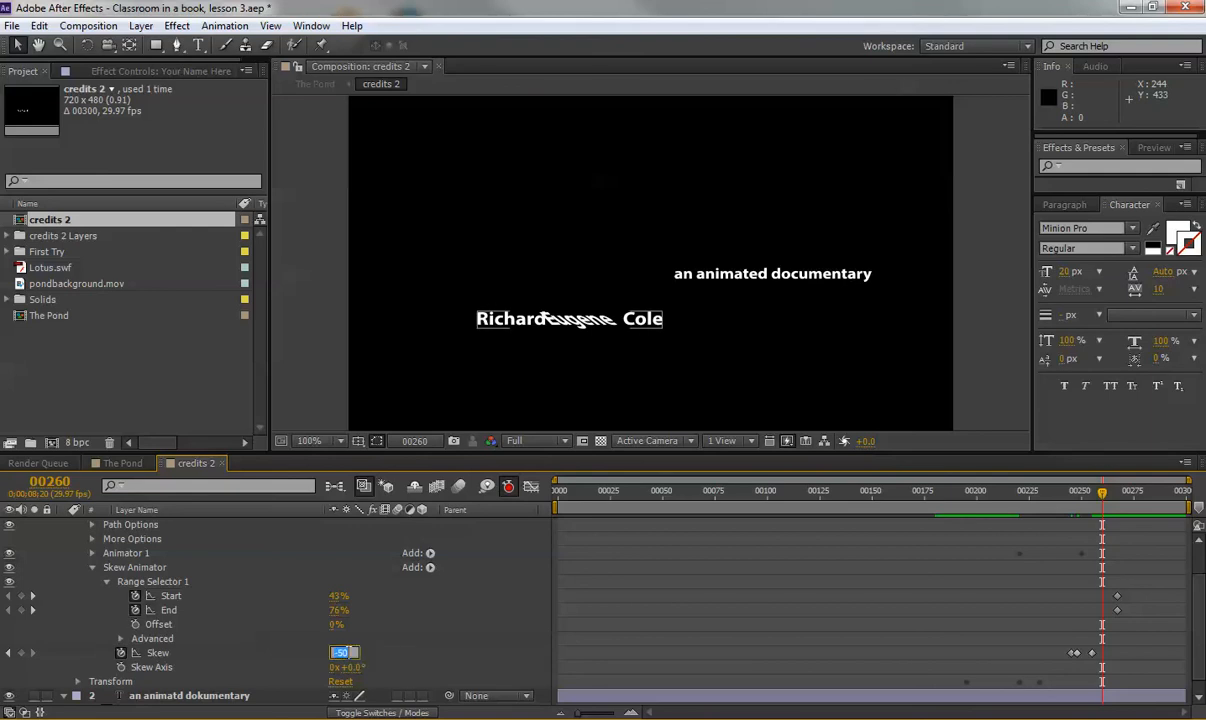
text(0)
key(Return)
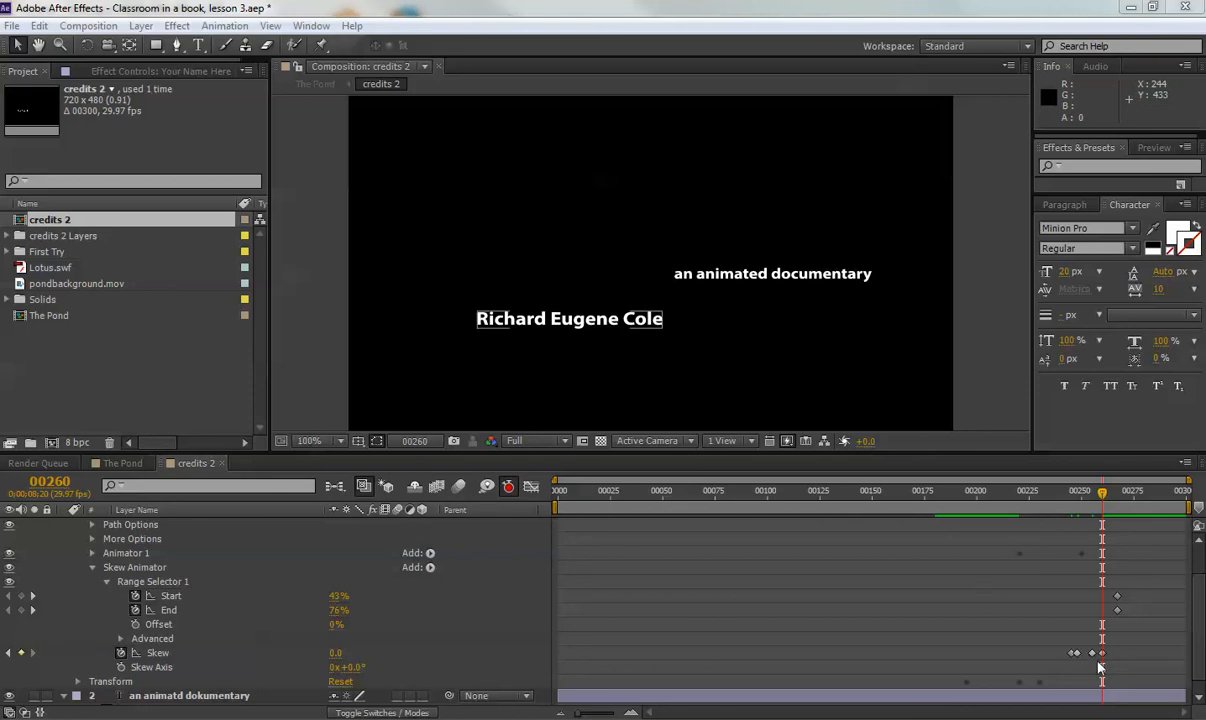
Apply Keyframe Assistant > Easy Ease to all four Skew keyframes.
drag(1057, 643, 1105, 659)
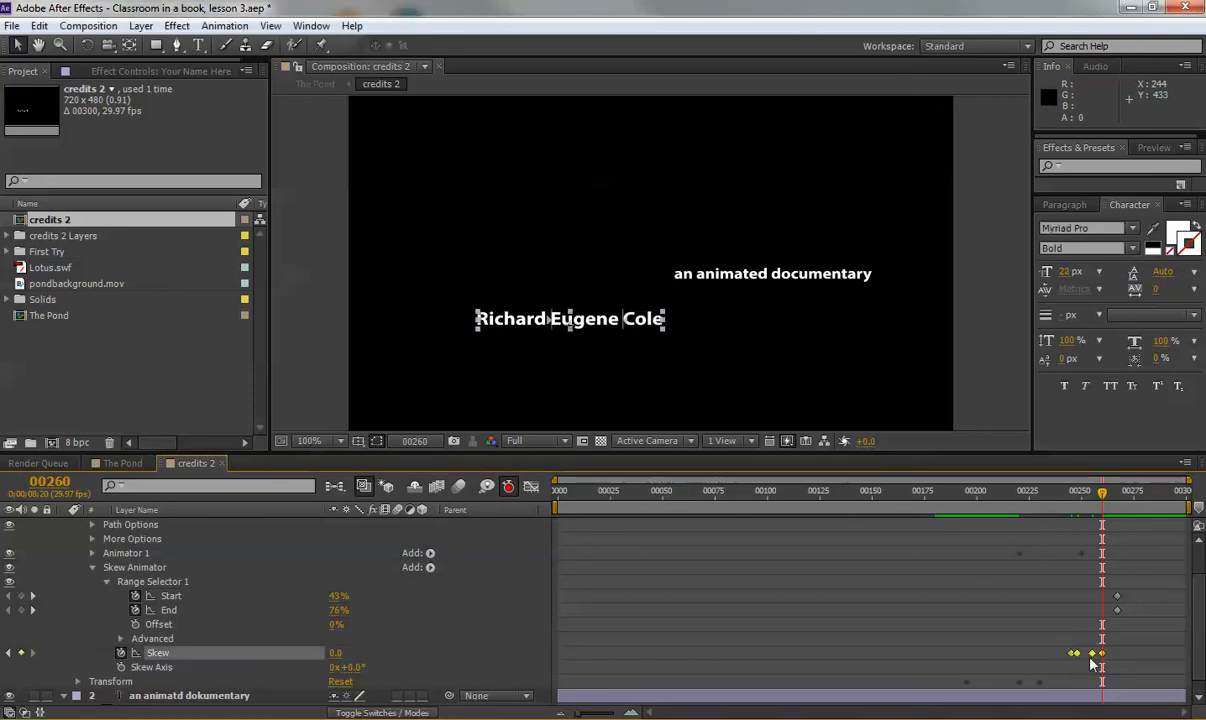
right_click(1092, 655)
mouse_move(1090, 645)
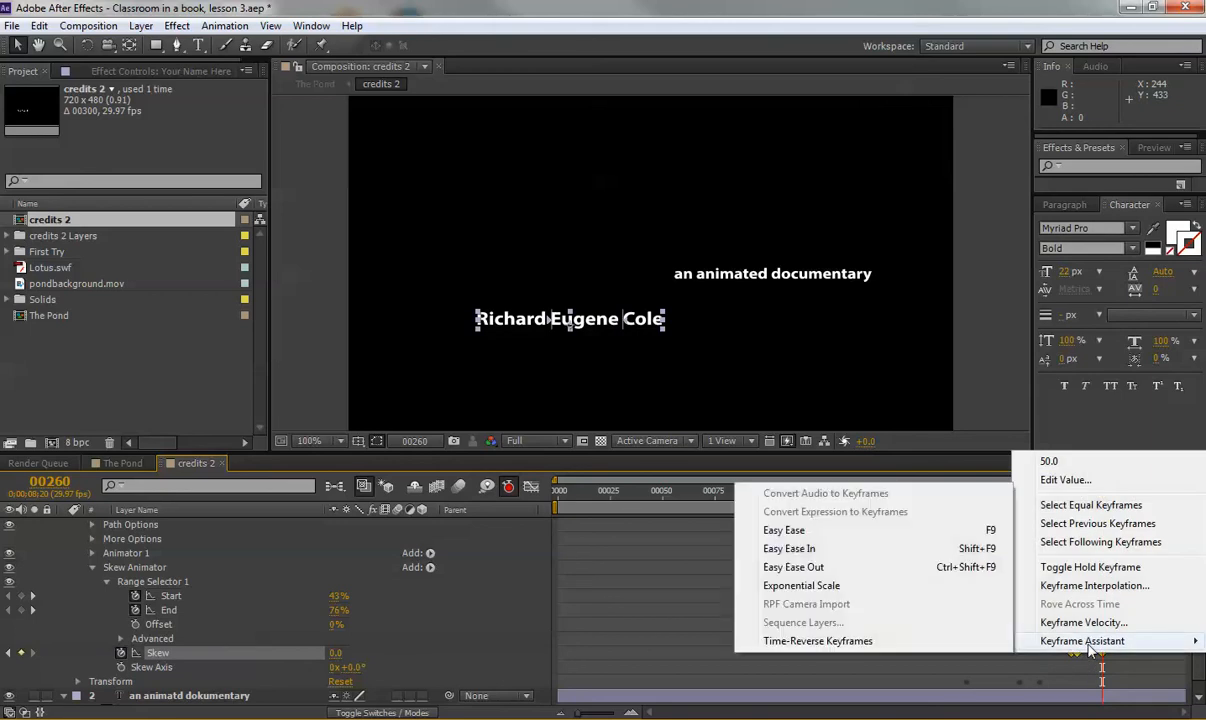
click(783, 530)
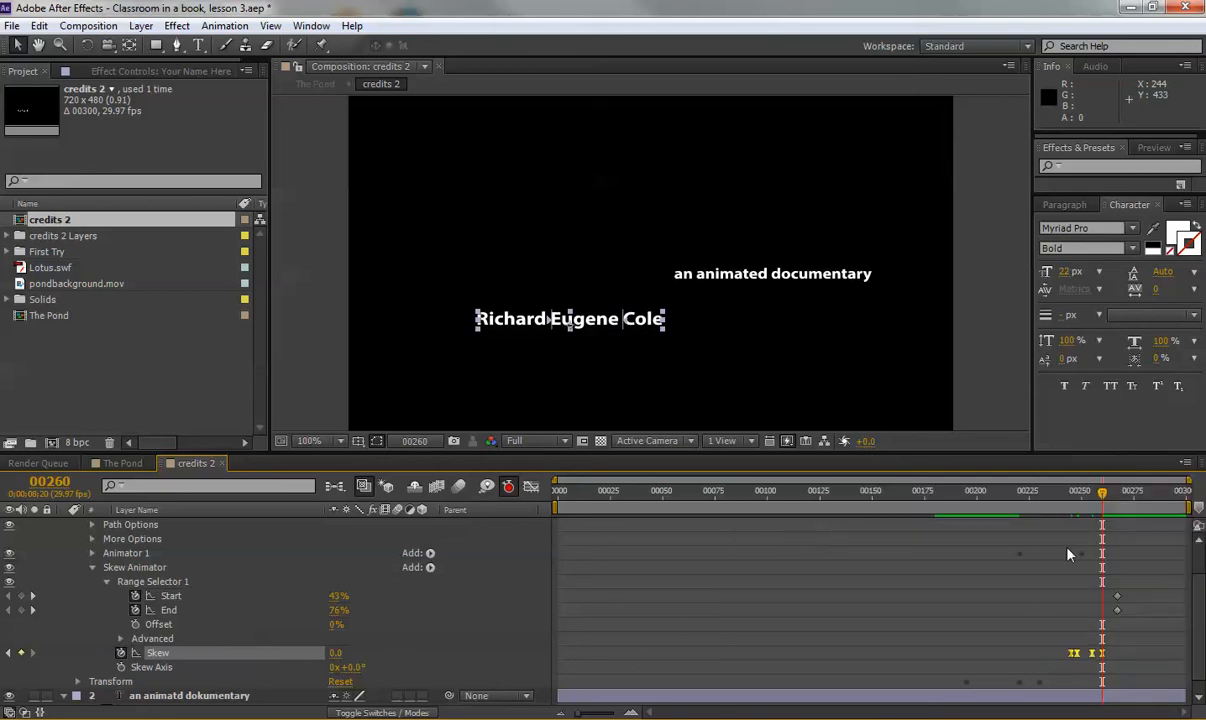
Scrub through the timeline to preview the eased skew wobble.
drag(1065, 503, 1094, 505)
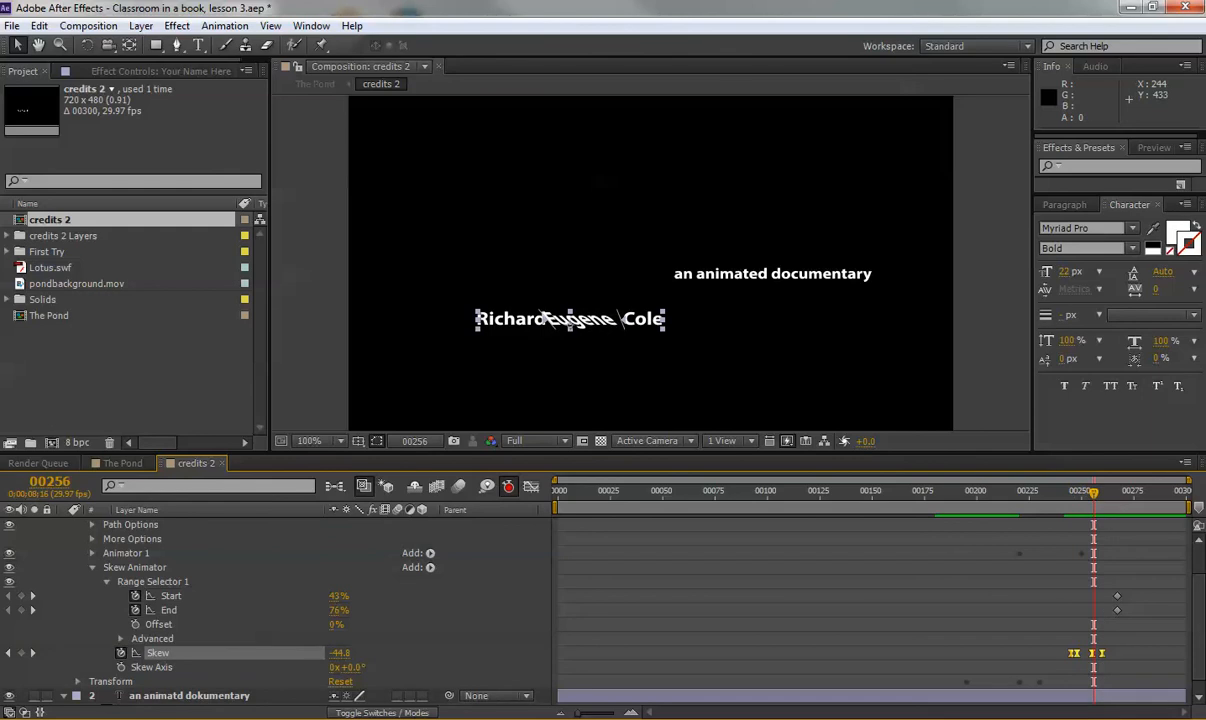
click(1095, 492)
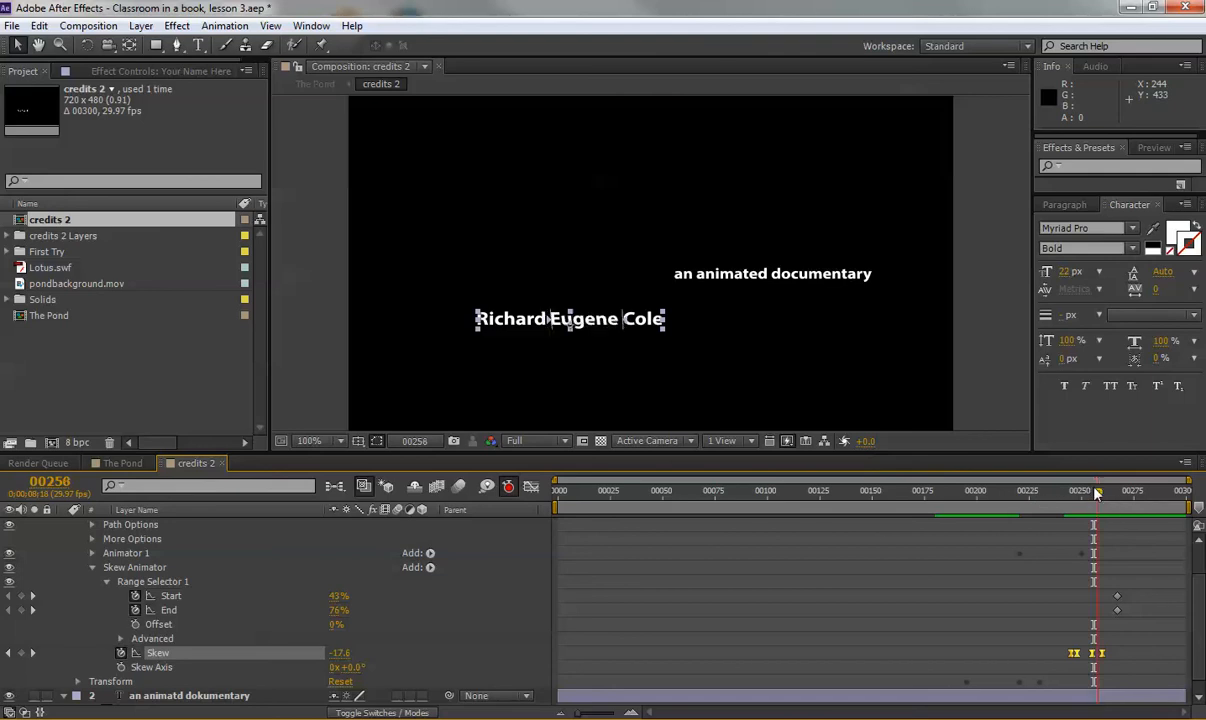
drag(1096, 493, 1130, 493)
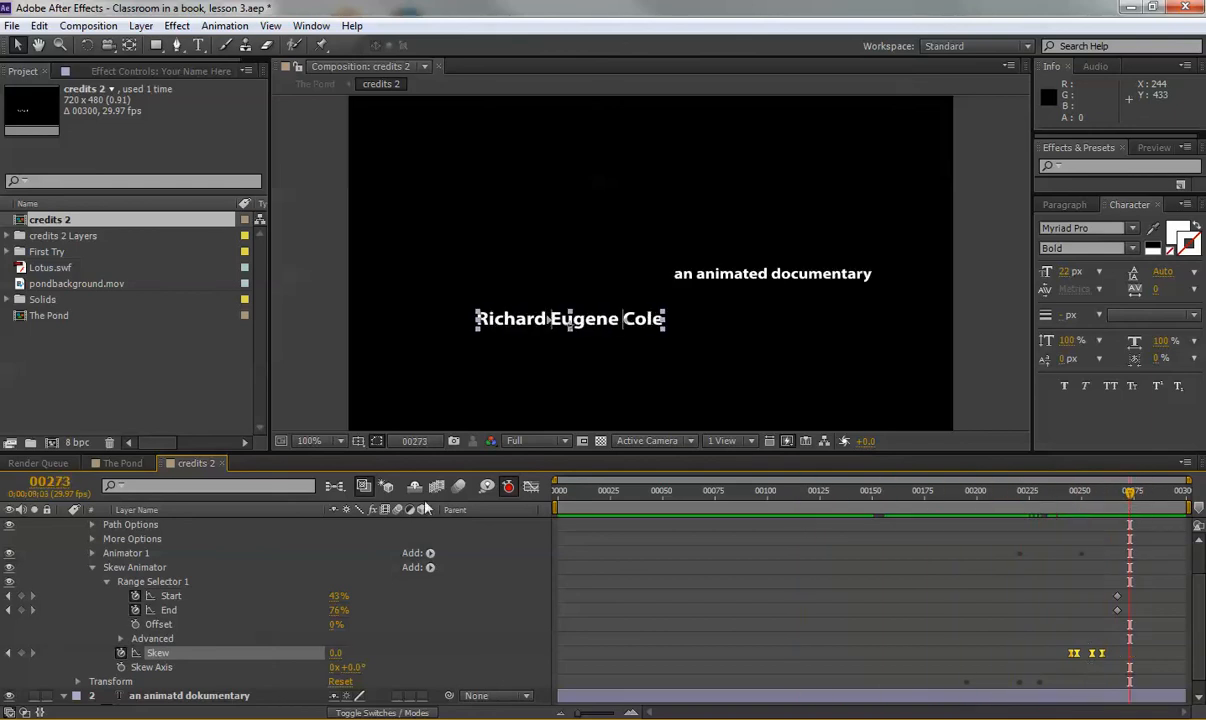
Switch to The Pond composition and preview the credits animating in around frame 208.
click(122, 463)
drag(840, 491, 1010, 493)
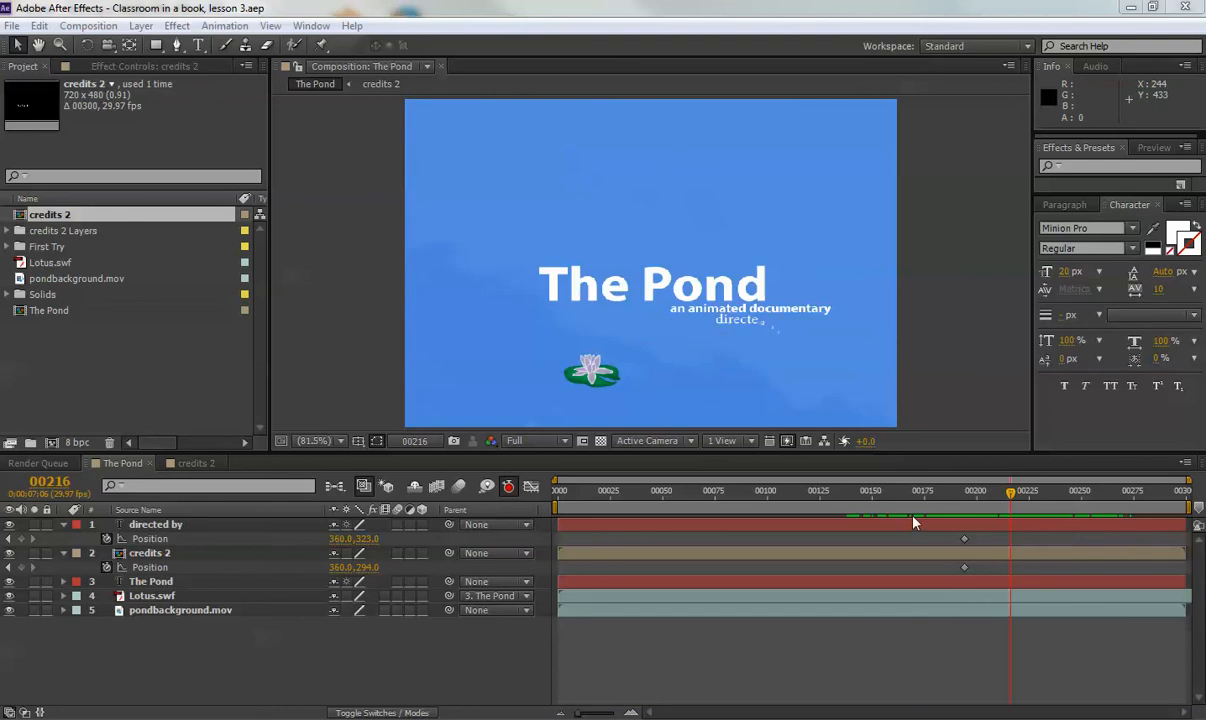
drag(950, 491, 994, 510)
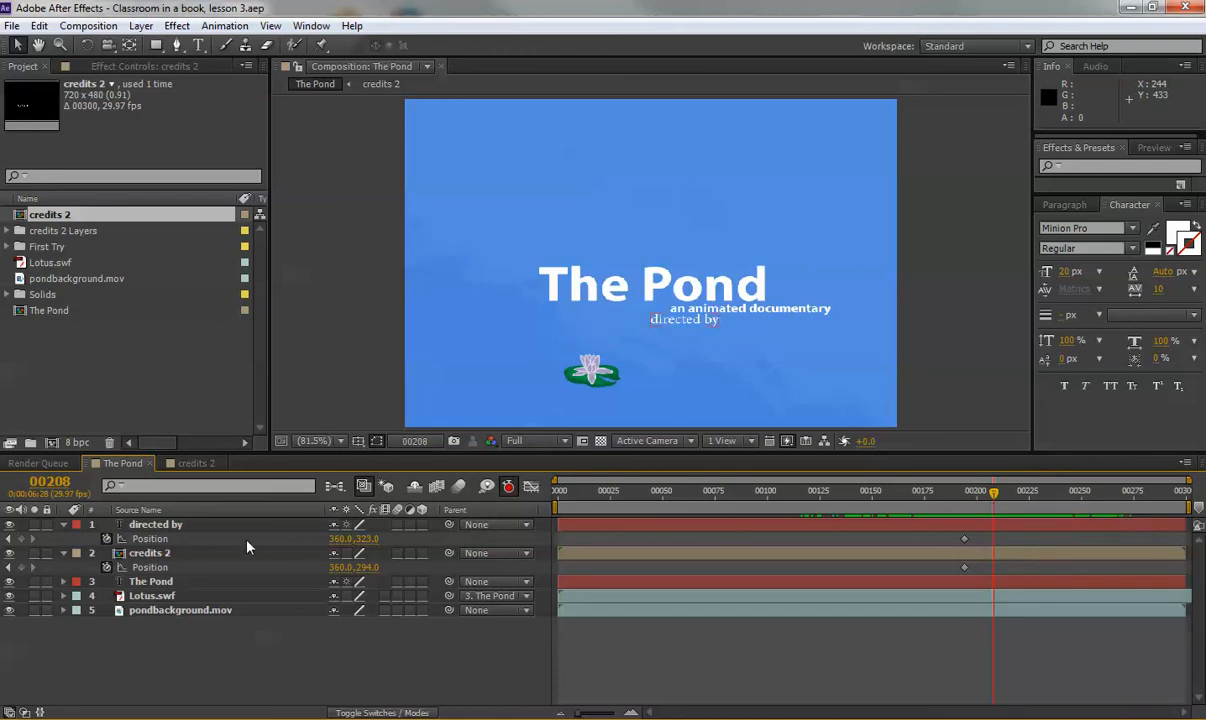
Reveal the directed by layer's animated properties and clear its old Offset keyframes.
click(150, 525)
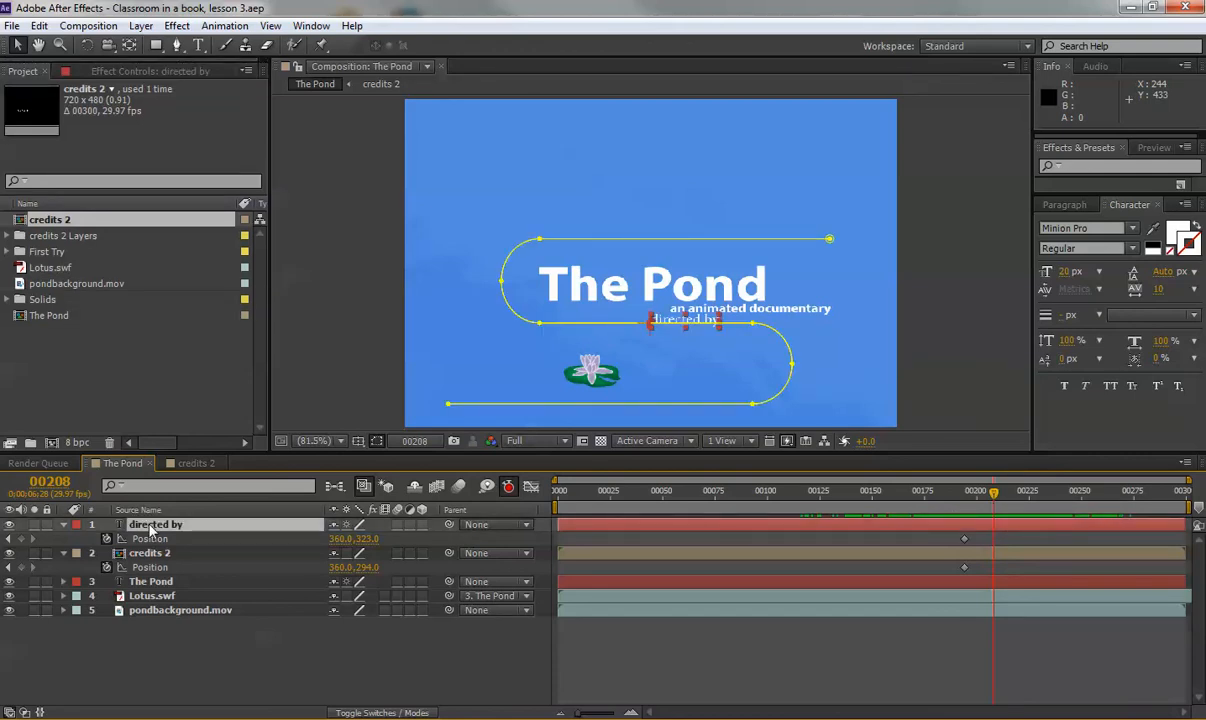
key(u)
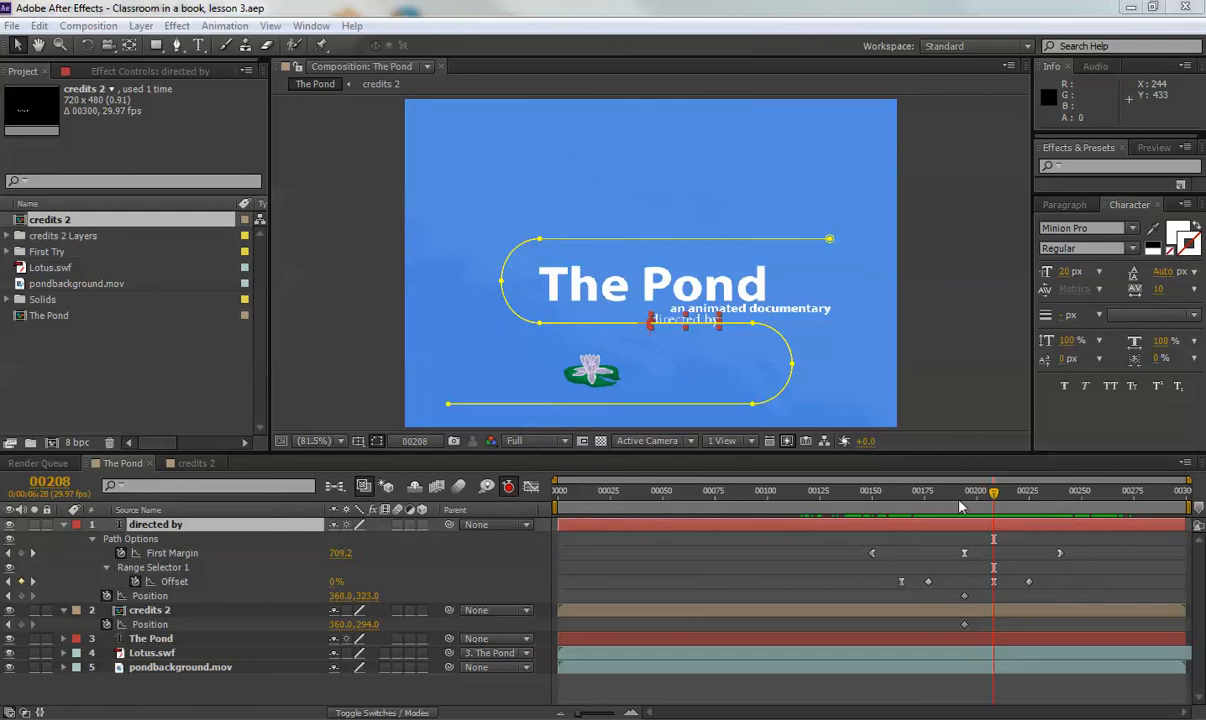
drag(958, 506, 889, 495)
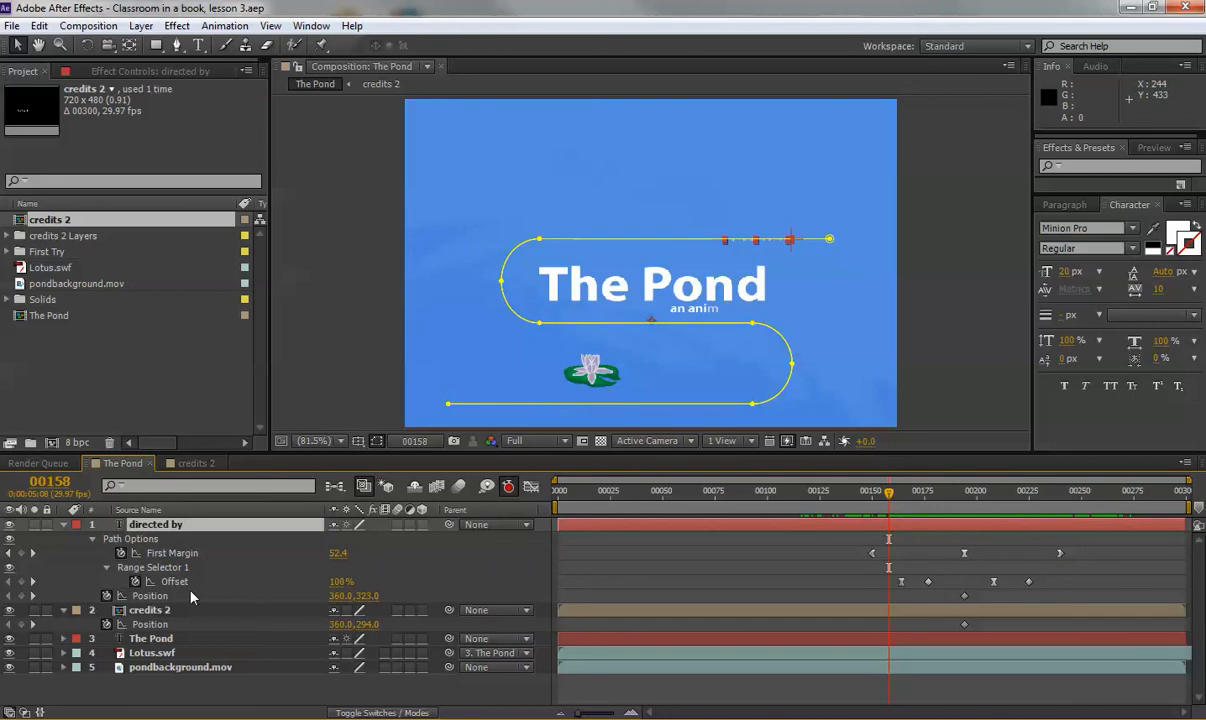
click(135, 581)
click(135, 581)
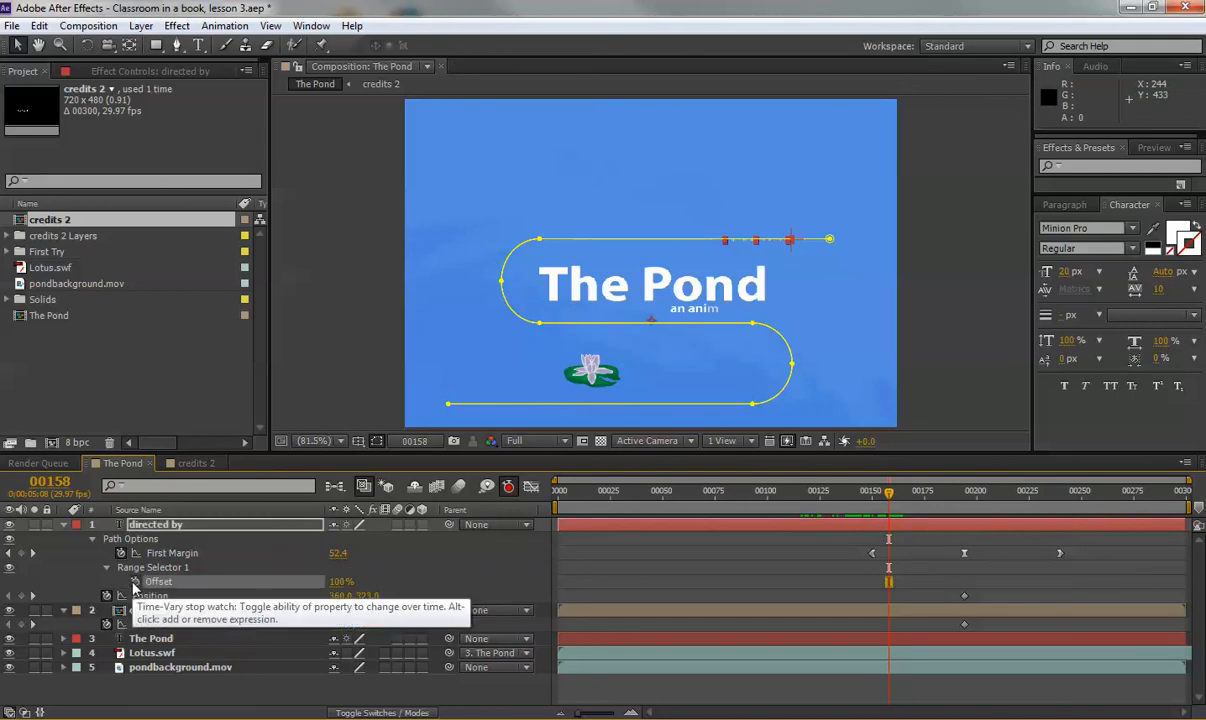
drag(880, 493, 957, 536)
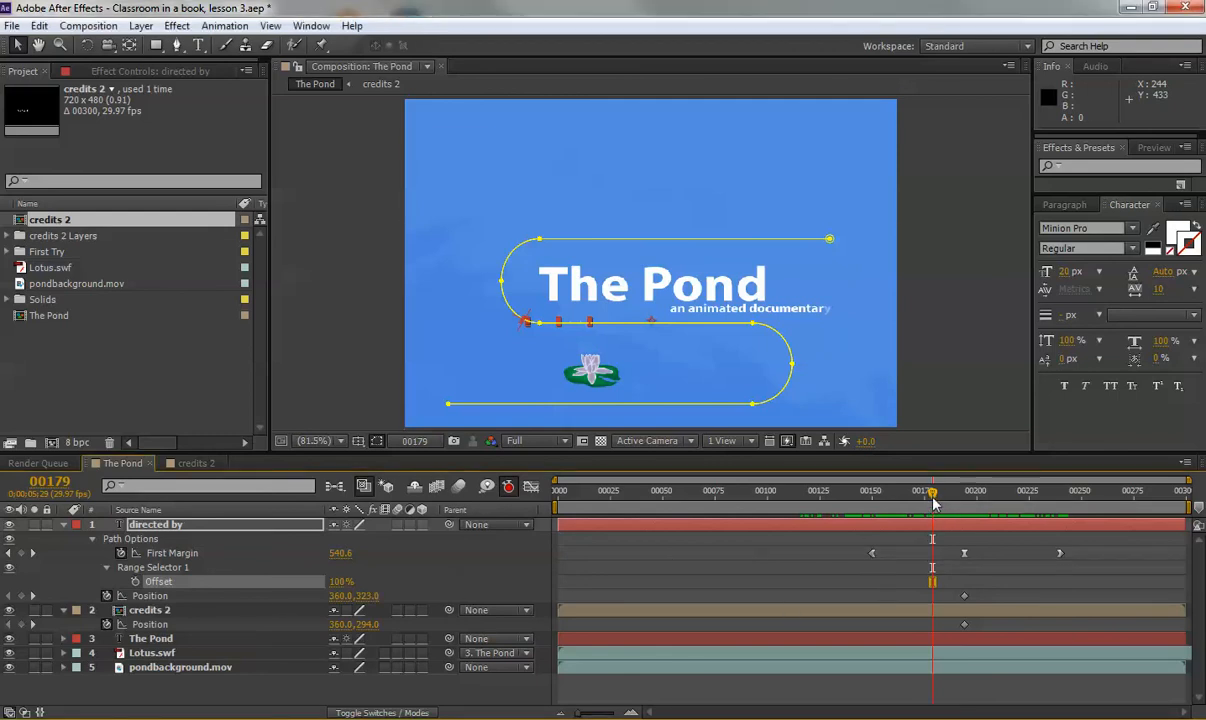
At frame 00175, set the path text Offset to 0% and preview it settling.
mouse_move(930, 492)
mouse_down()
mouse_move(886, 497)
mouse_move(945, 506)
mouse_move(908, 510)
mouse_move(923, 510)
mouse_up()
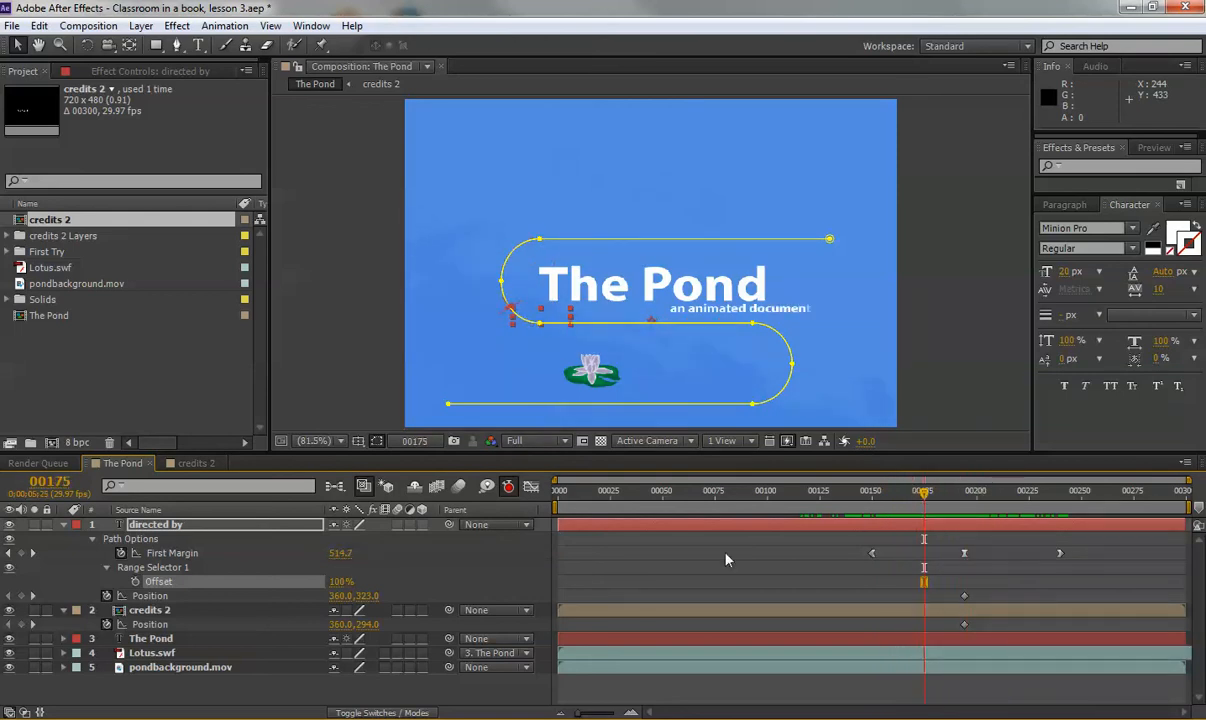
drag(339, 583, 170, 557)
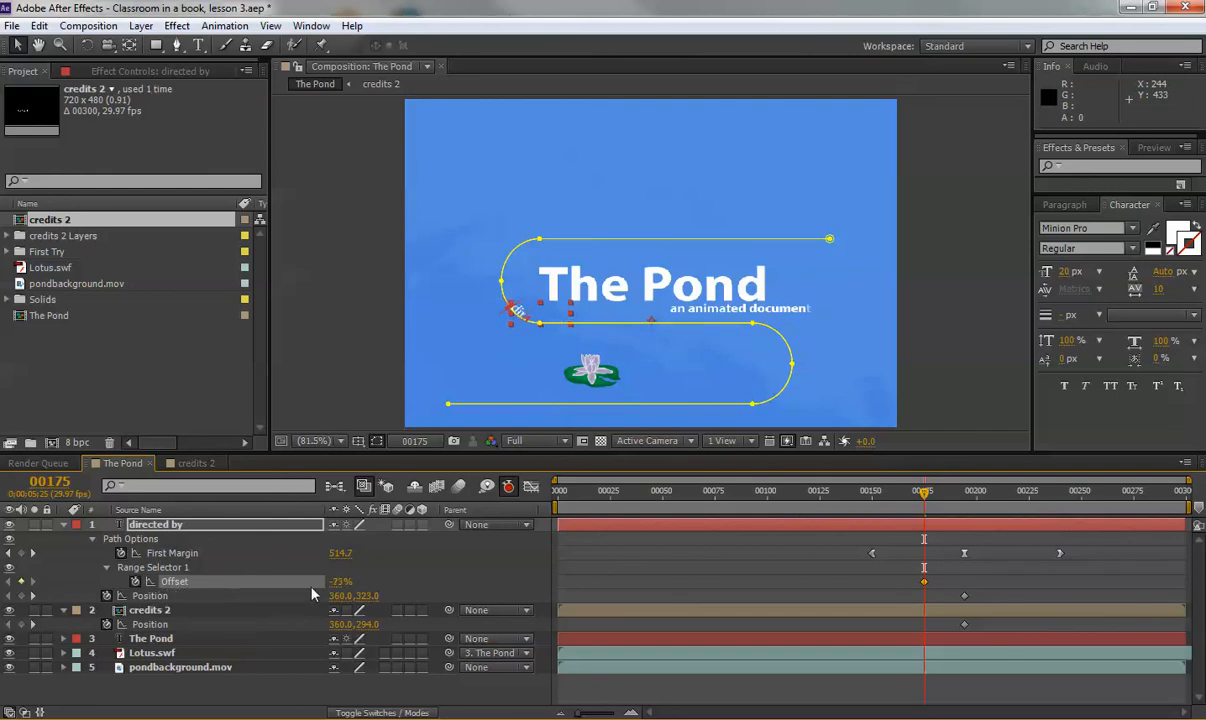
click(342, 581)
text(0)
click(435, 579)
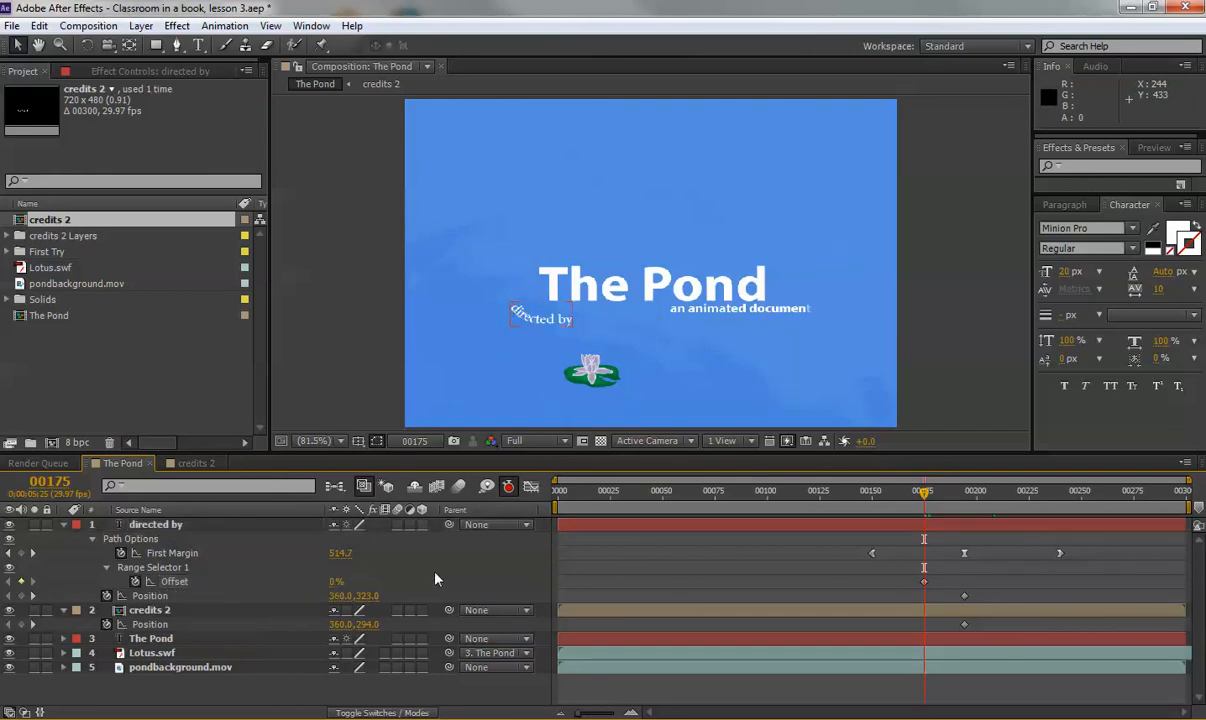
drag(914, 498, 966, 508)
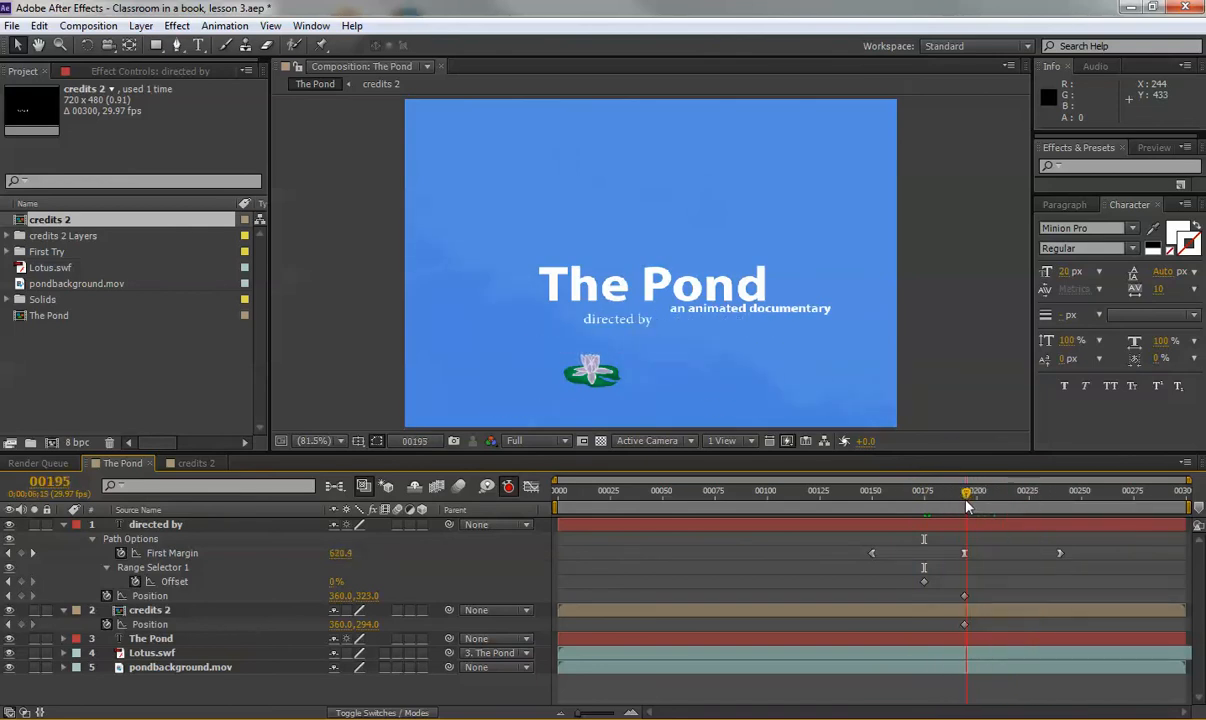
Add an Offset keyframe and park at frame 00194 on the last First Margin keyframe.
click(135, 581)
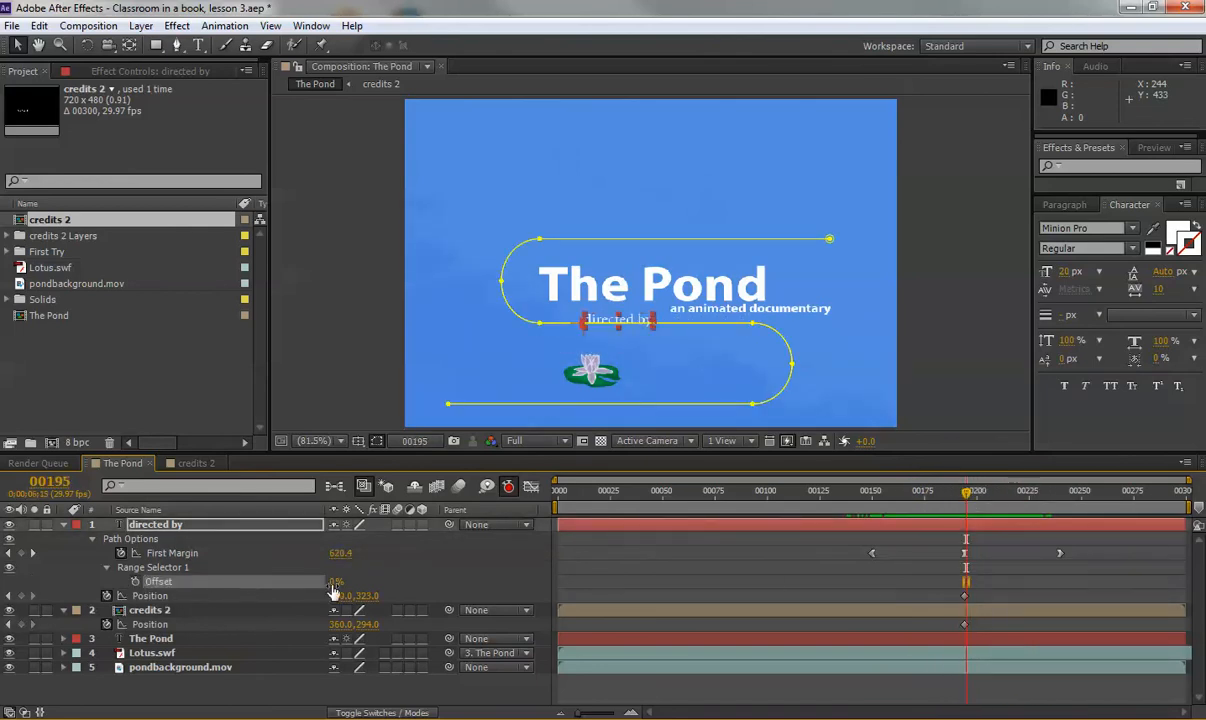
mouse_move(968, 497)
mouse_down()
mouse_move(864, 497)
mouse_move(1020, 497)
mouse_move(948, 505)
mouse_up()
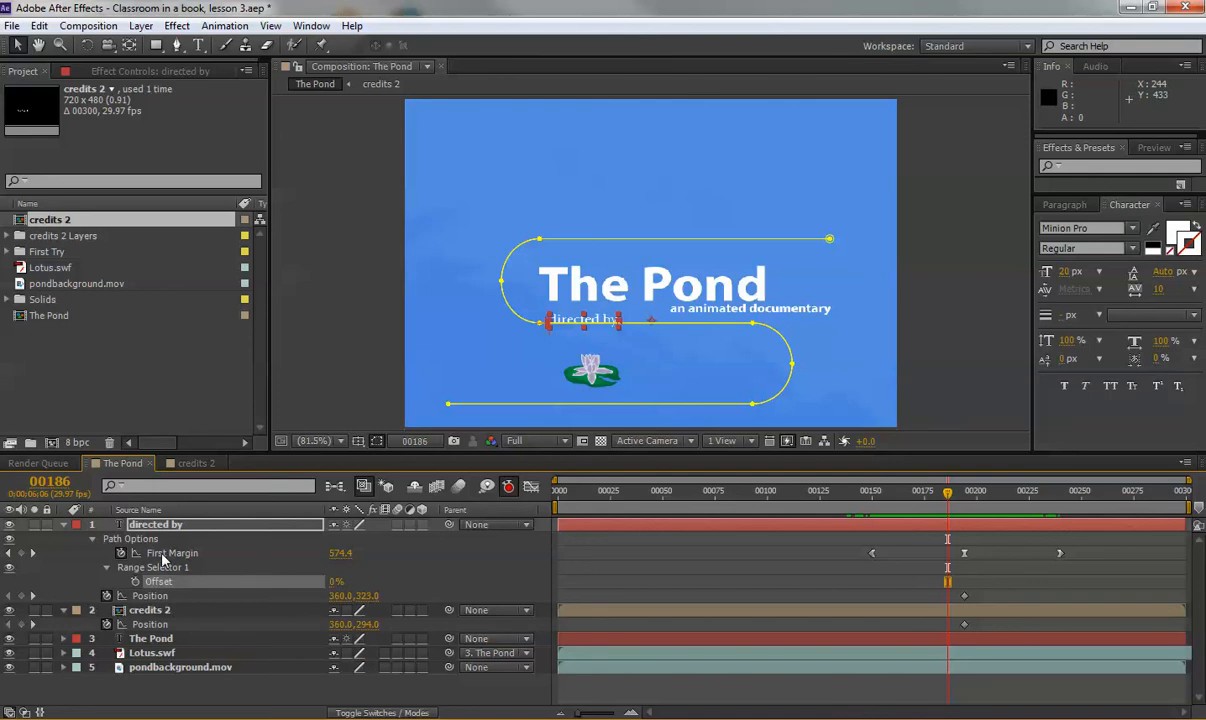
click(1061, 555)
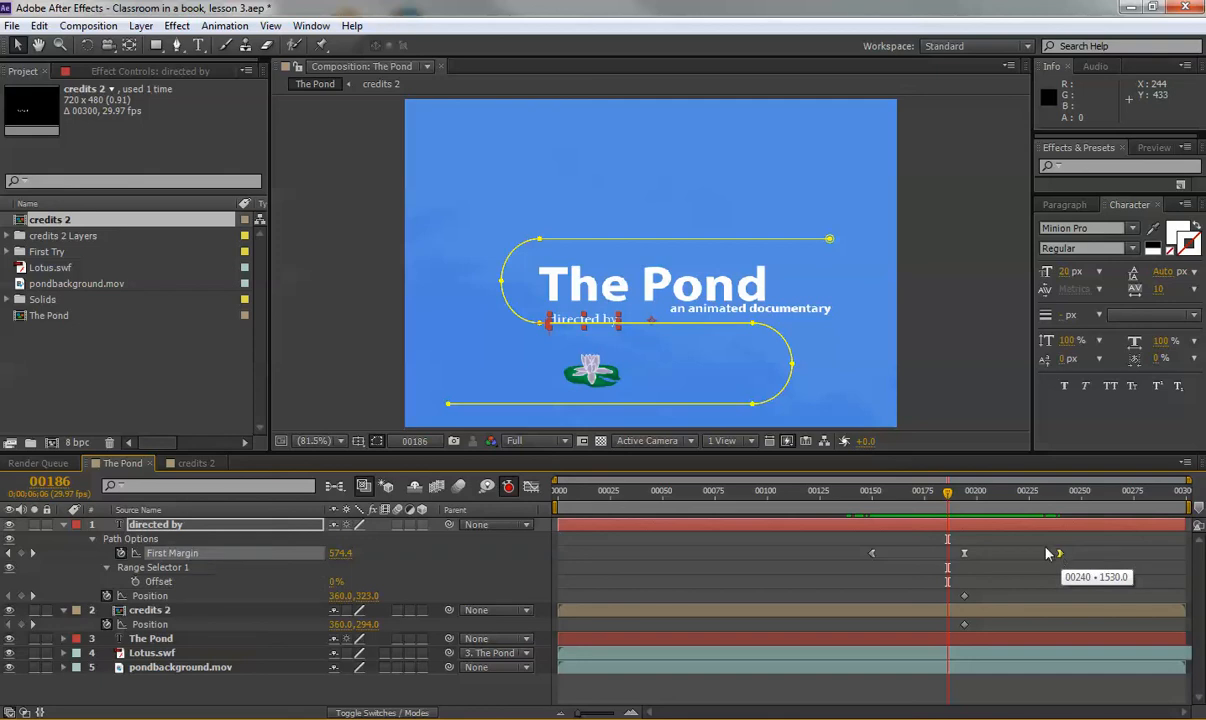
drag(880, 498, 996, 506)
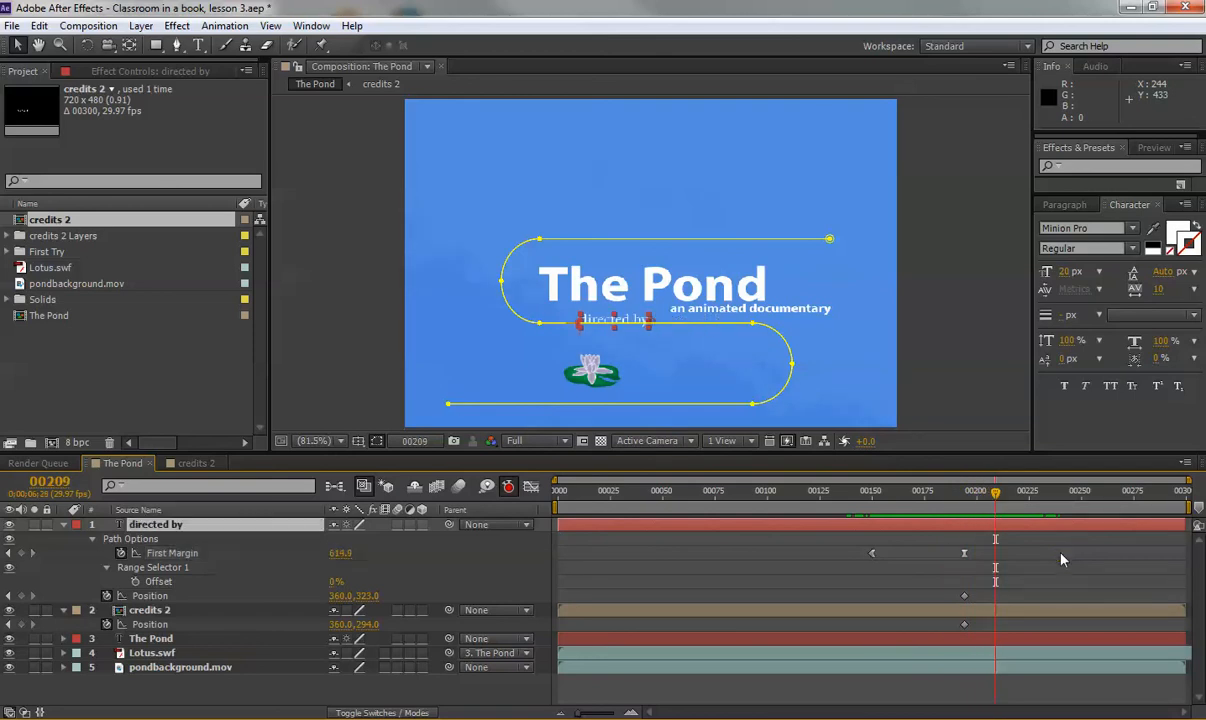
drag(865, 494, 989, 514)
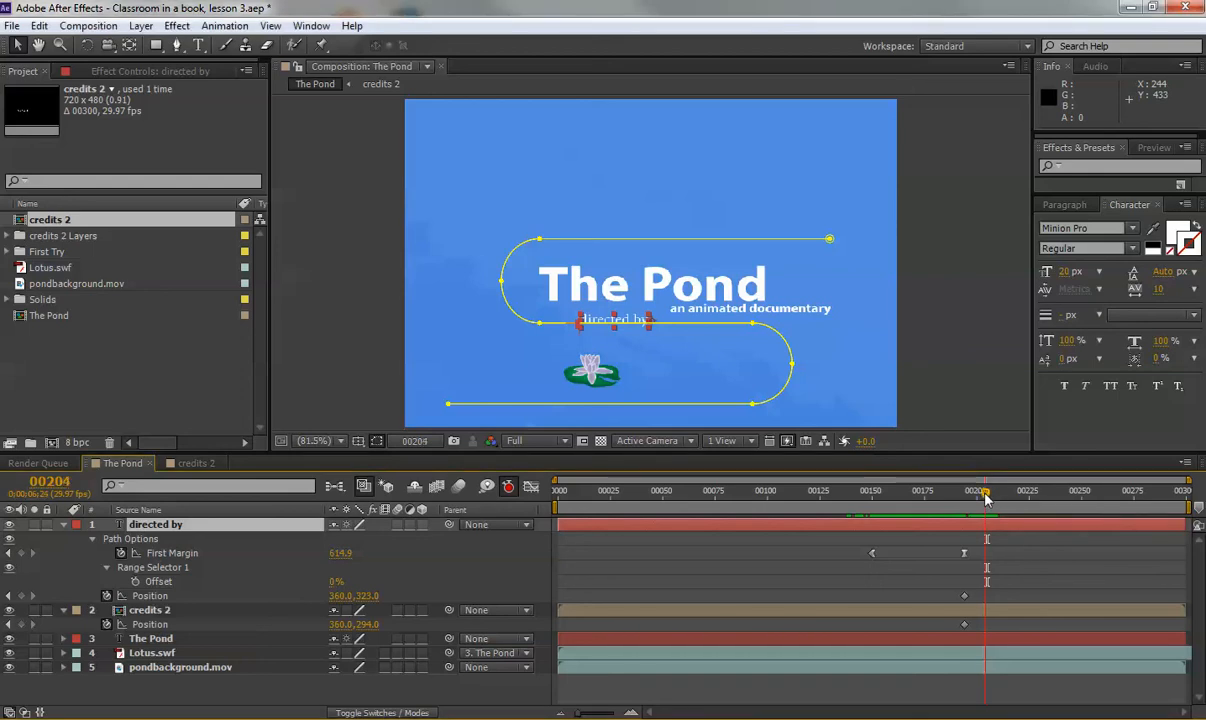
drag(987, 497, 965, 497)
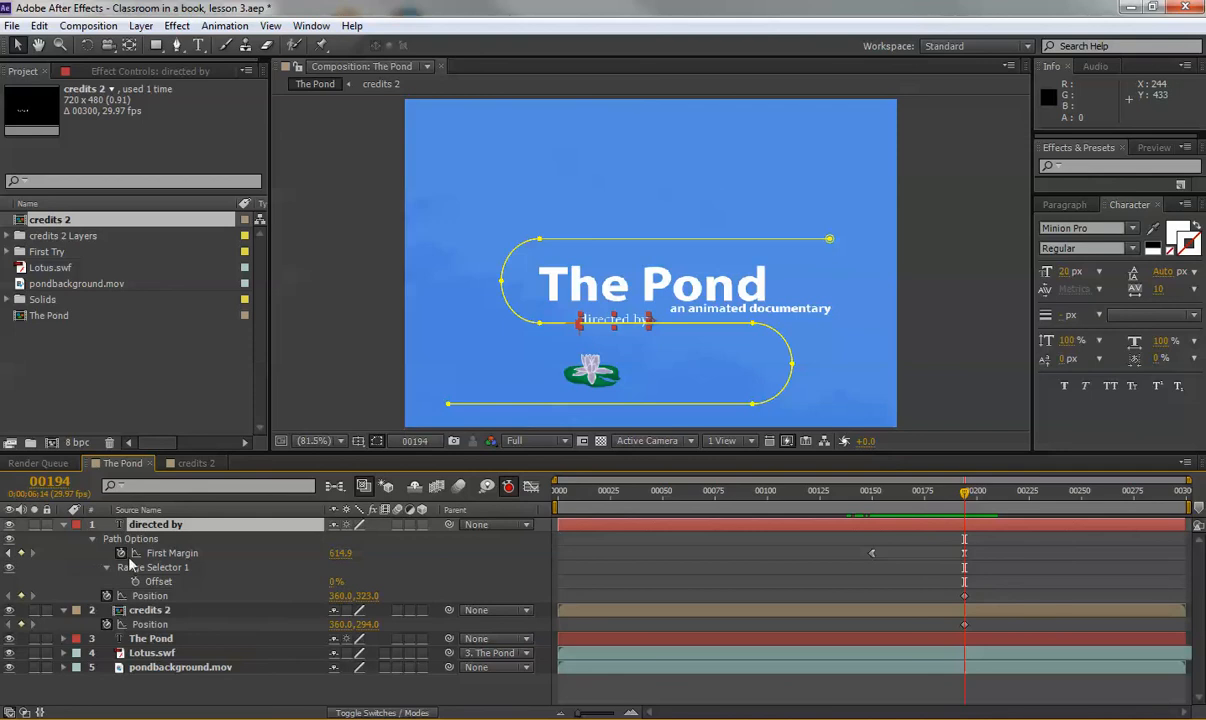
Set the final First Margin to 685.9, stretch the path's top-right and bottom-left ends outward, and preview.
drag(340, 553, 404, 554)
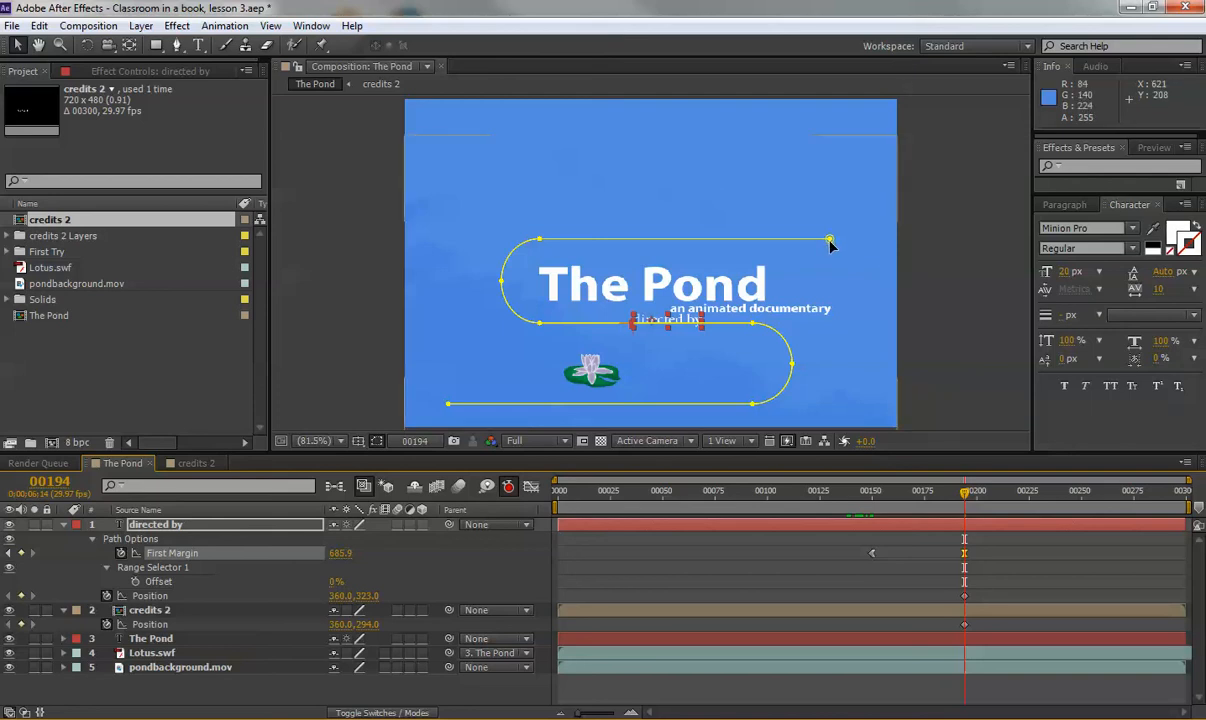
drag(831, 244, 918, 247)
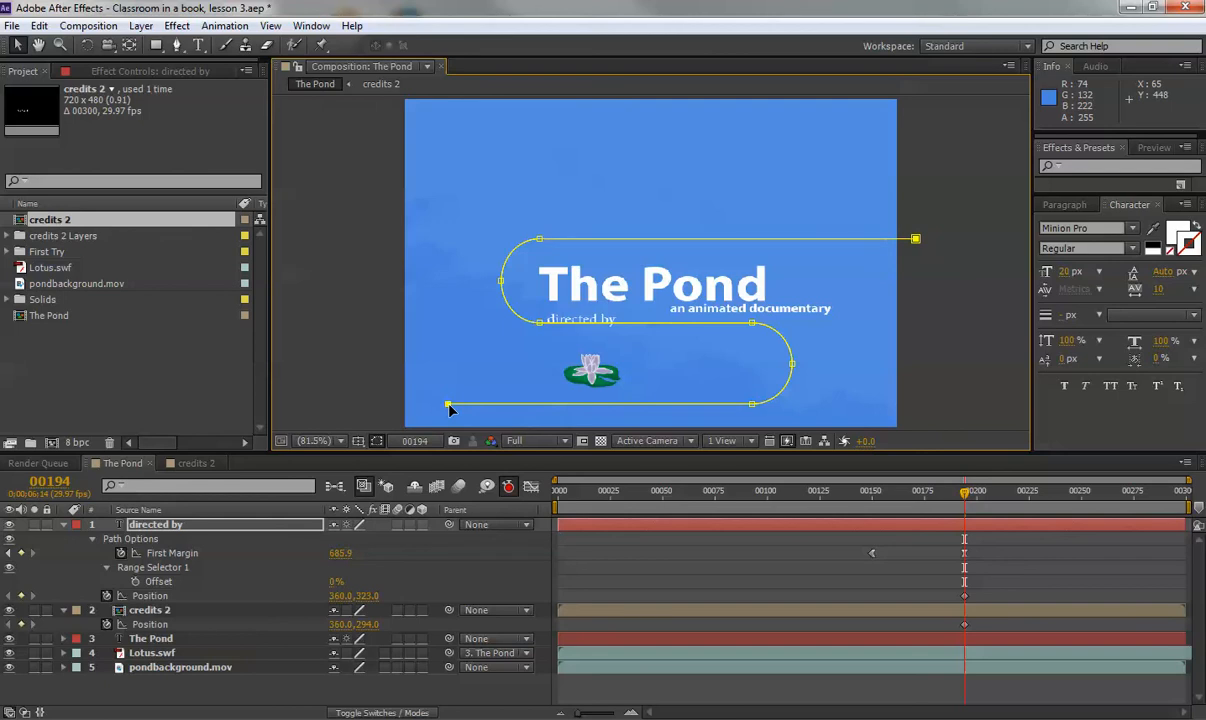
drag(449, 408, 381, 405)
click(964, 554)
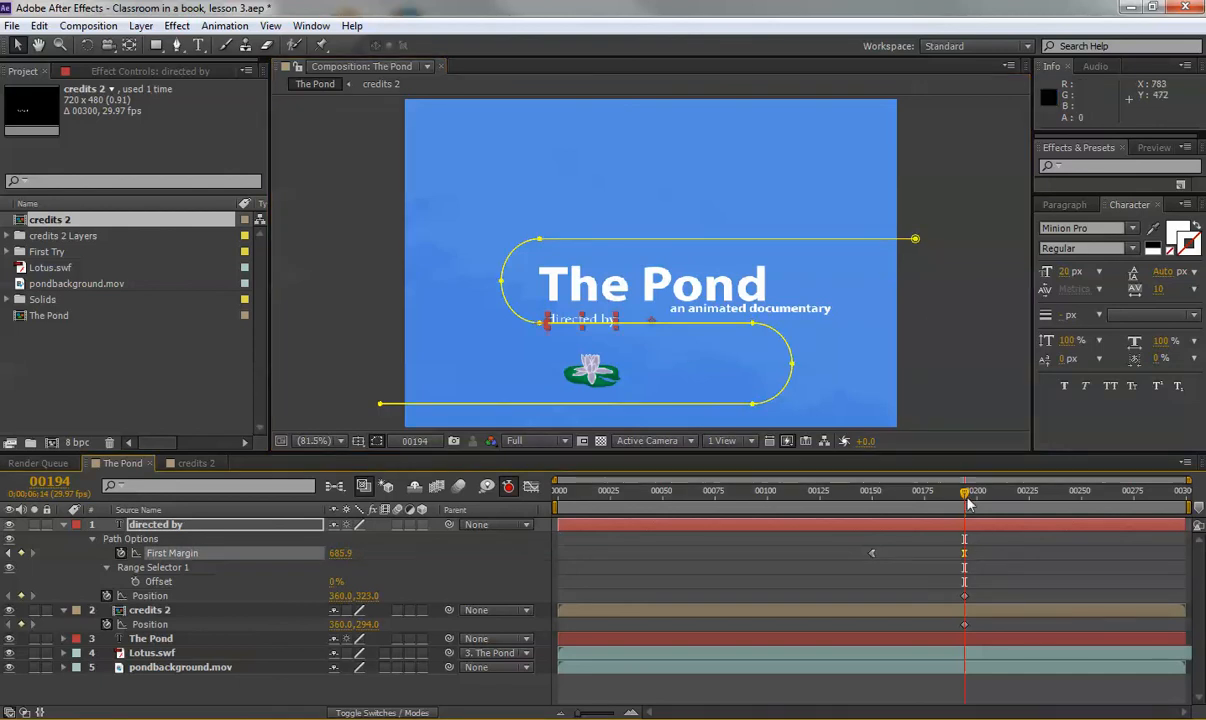
mouse_move(968, 503)
mouse_down()
mouse_move(820, 503)
mouse_move(1000, 508)
mouse_move(918, 508)
mouse_move(980, 512)
mouse_up()
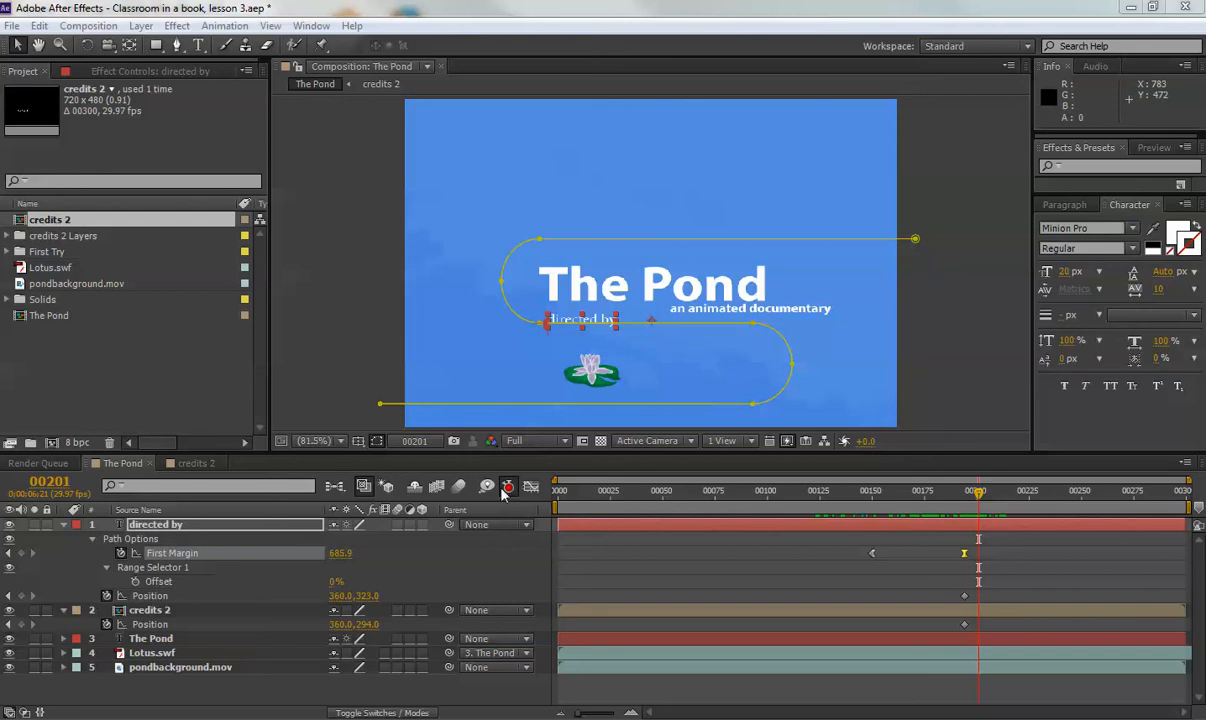
Collapse the 'directed by' layer and scrub to about frame 238, where the director's name appears.
click(413, 575)
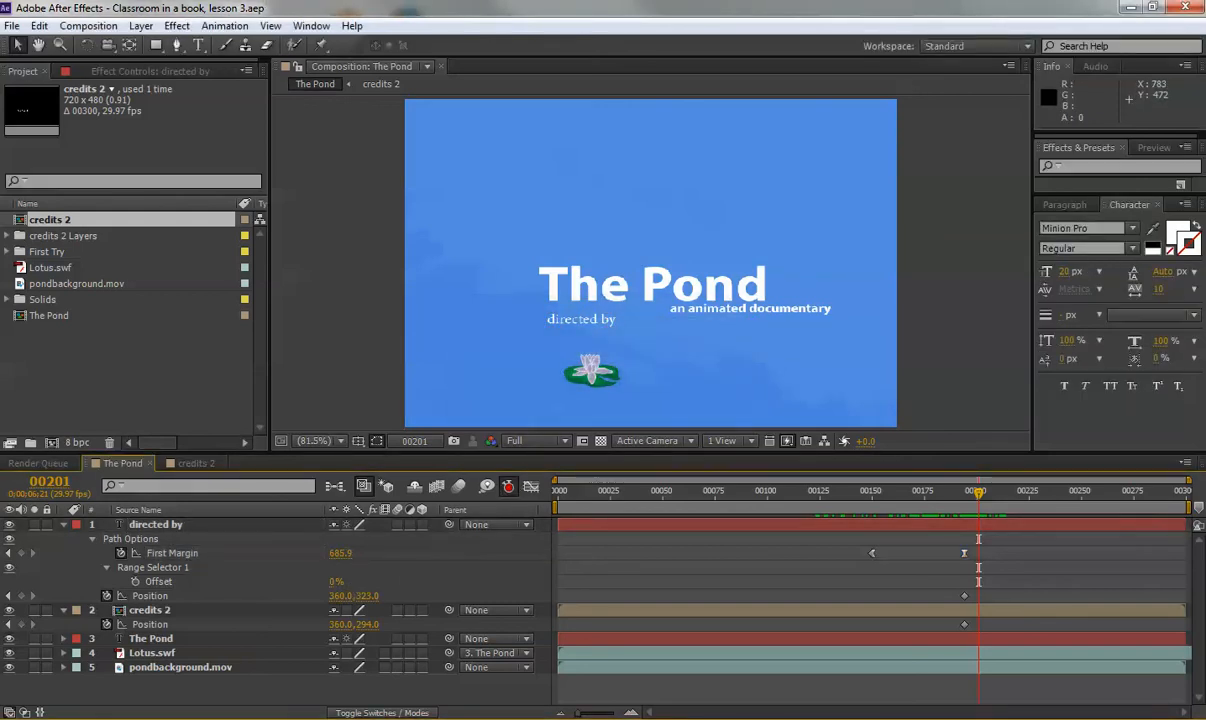
click(63, 524)
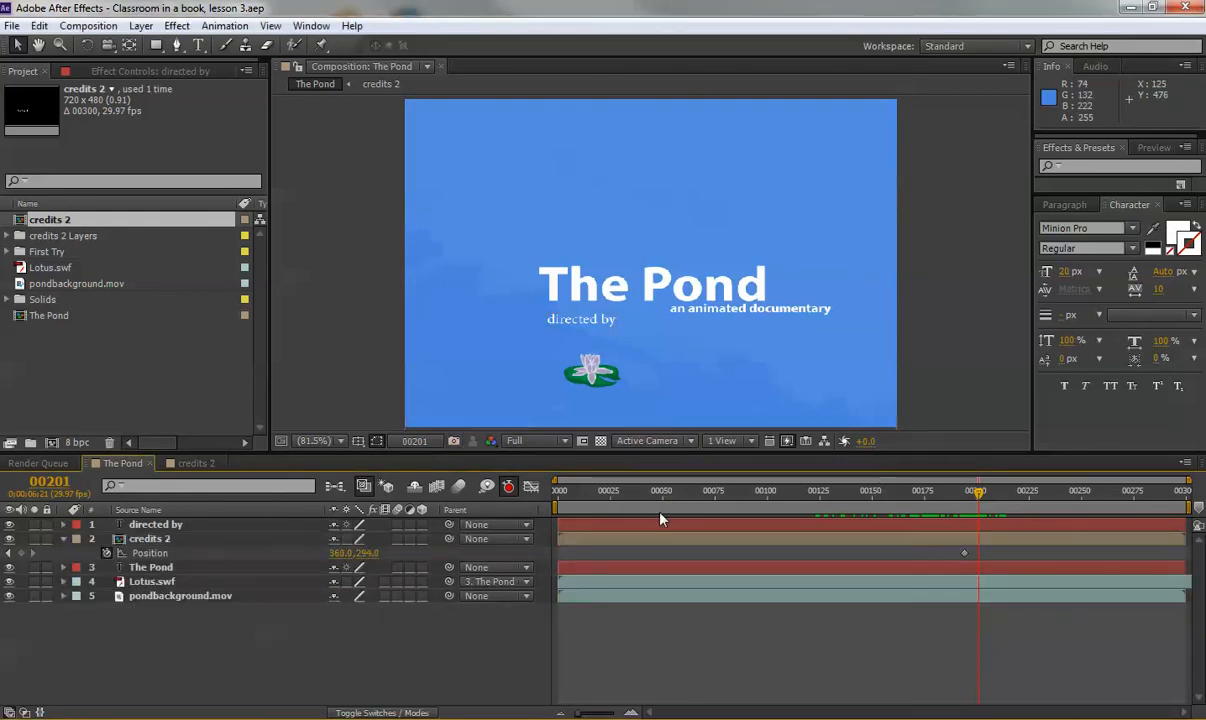
drag(935, 491, 1056, 512)
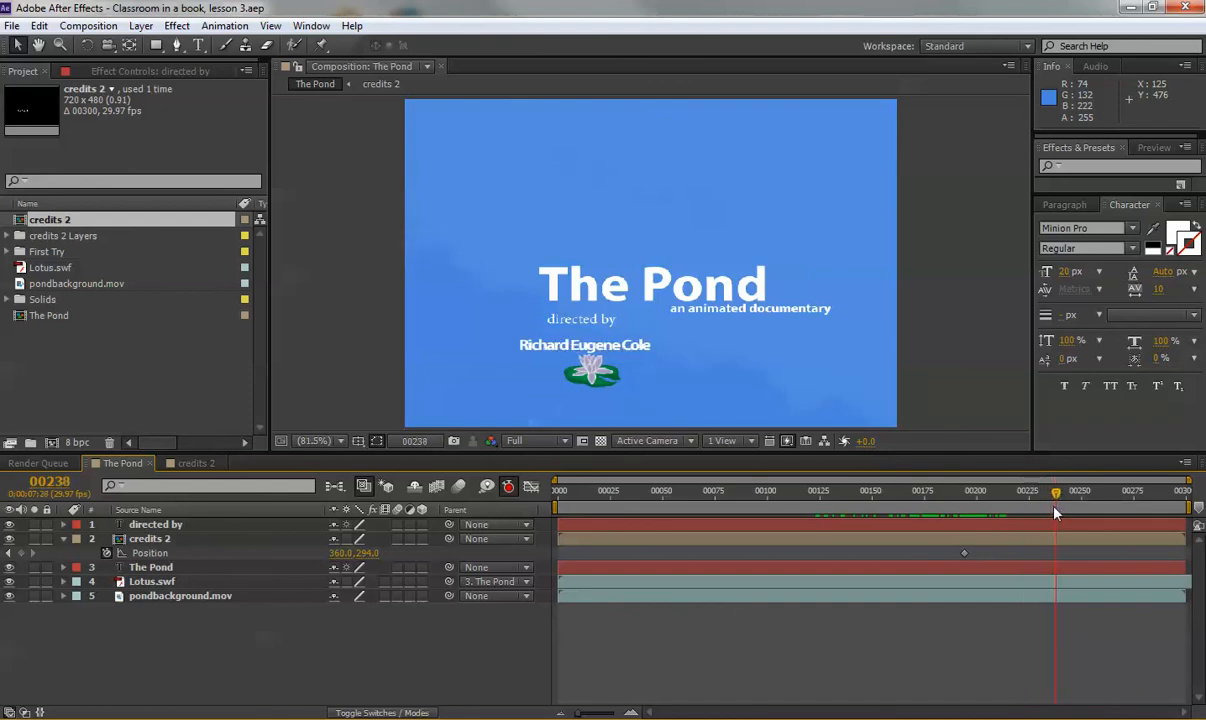
Reveal the 'directed by' keyframes and select the final First Margin keyframe at 00194.
click(150, 525)
key(u)
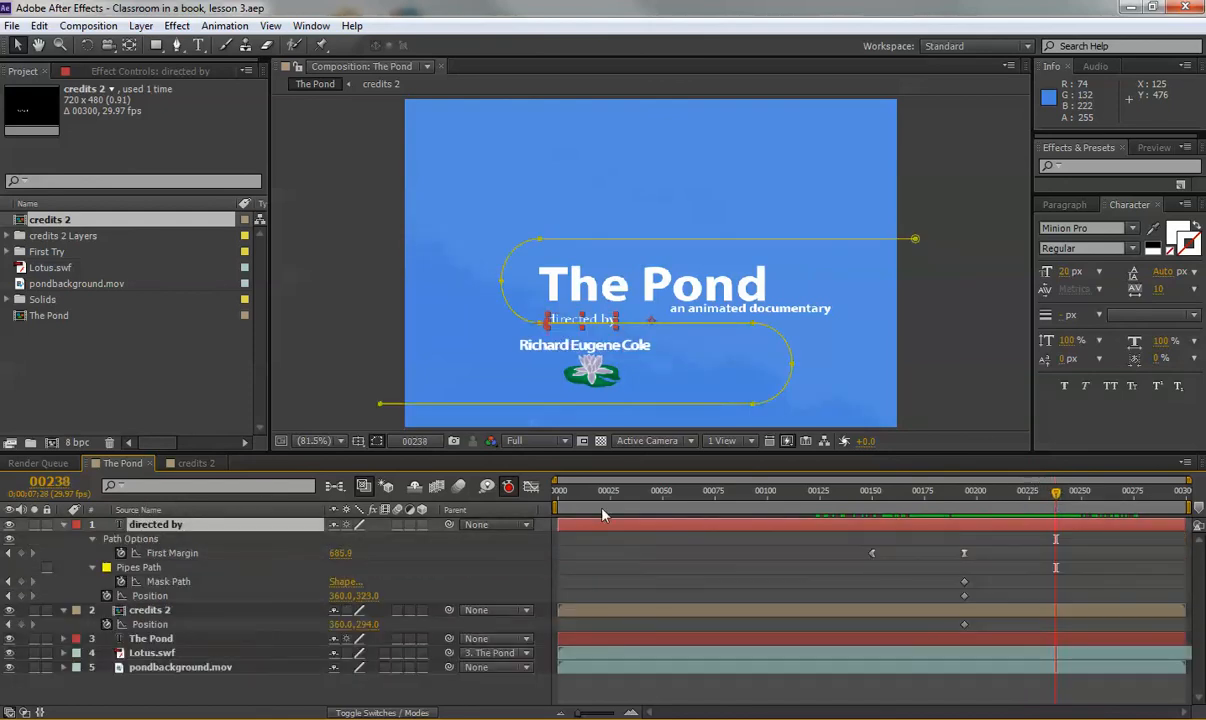
click(967, 503)
key(Page_Up)
key(Page_Up)
key(Page_Up)
key(Page_Up)
key(Page_Up)
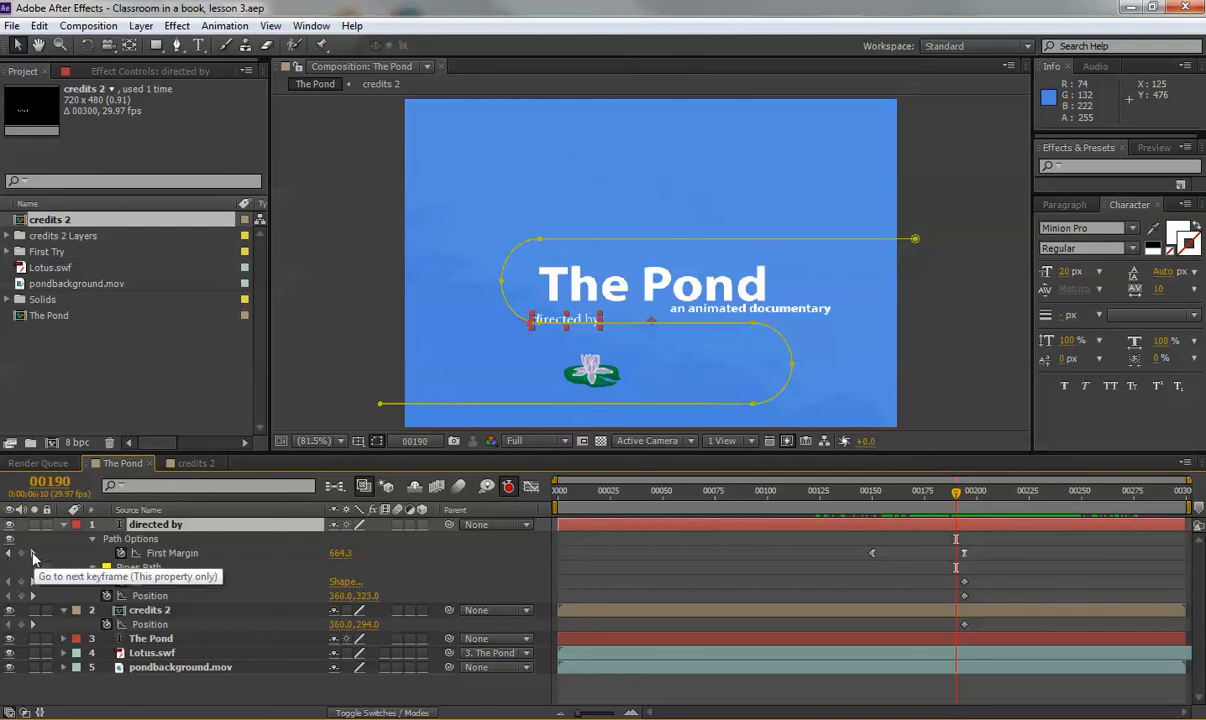
click(33, 554)
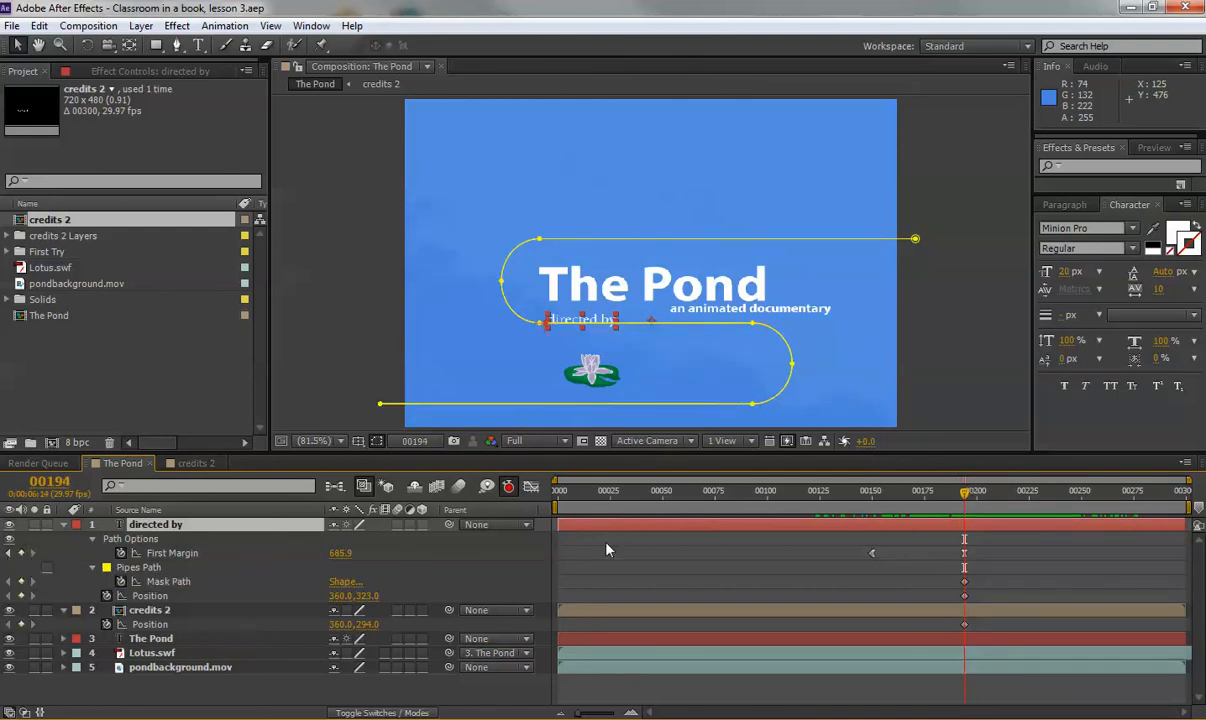
drag(965, 553, 966, 558)
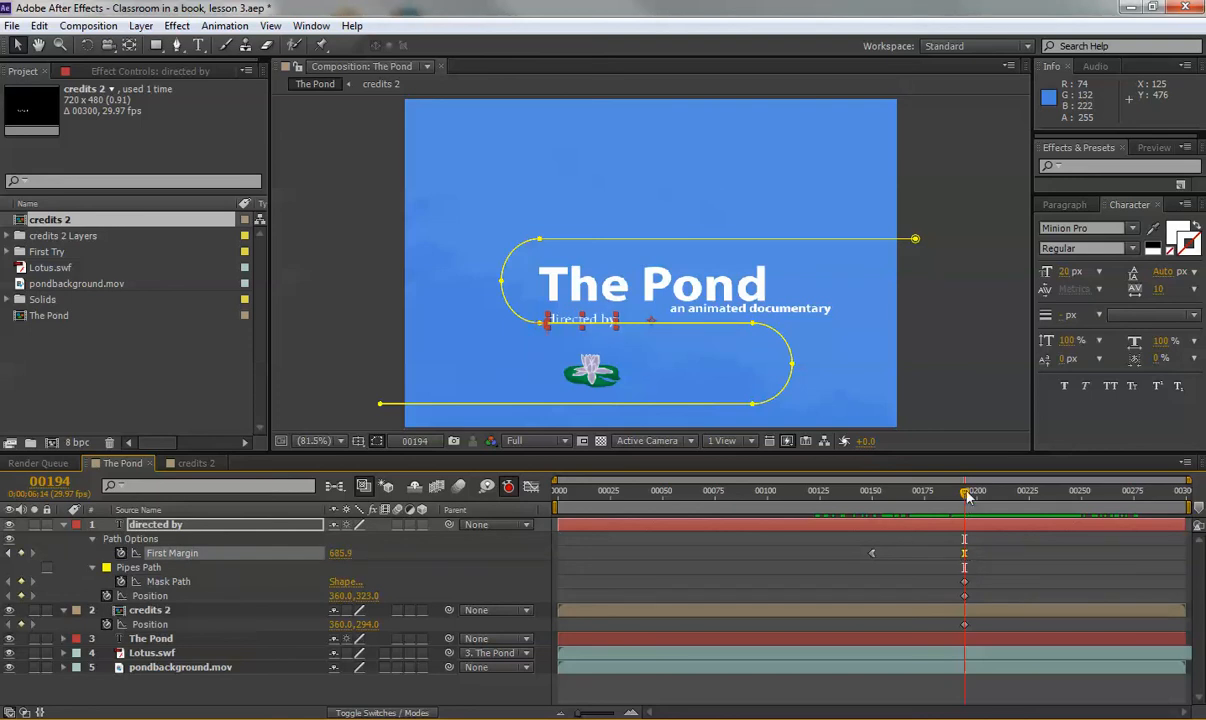
mouse_move(963, 492)
mouse_down()
mouse_move(907, 492)
mouse_move(1020, 506)
mouse_move(970, 510)
mouse_up()
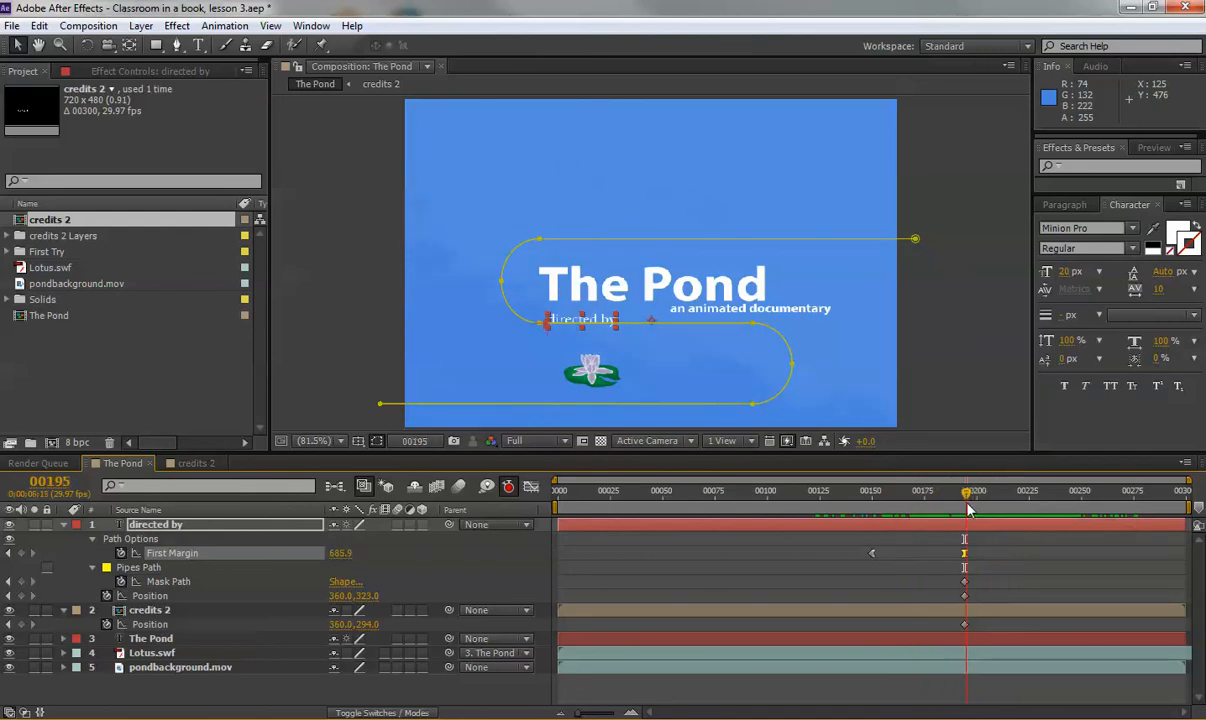
Raise the final First Margin value to 705.9, preview the motion, and collapse the layer.
click(8, 553)
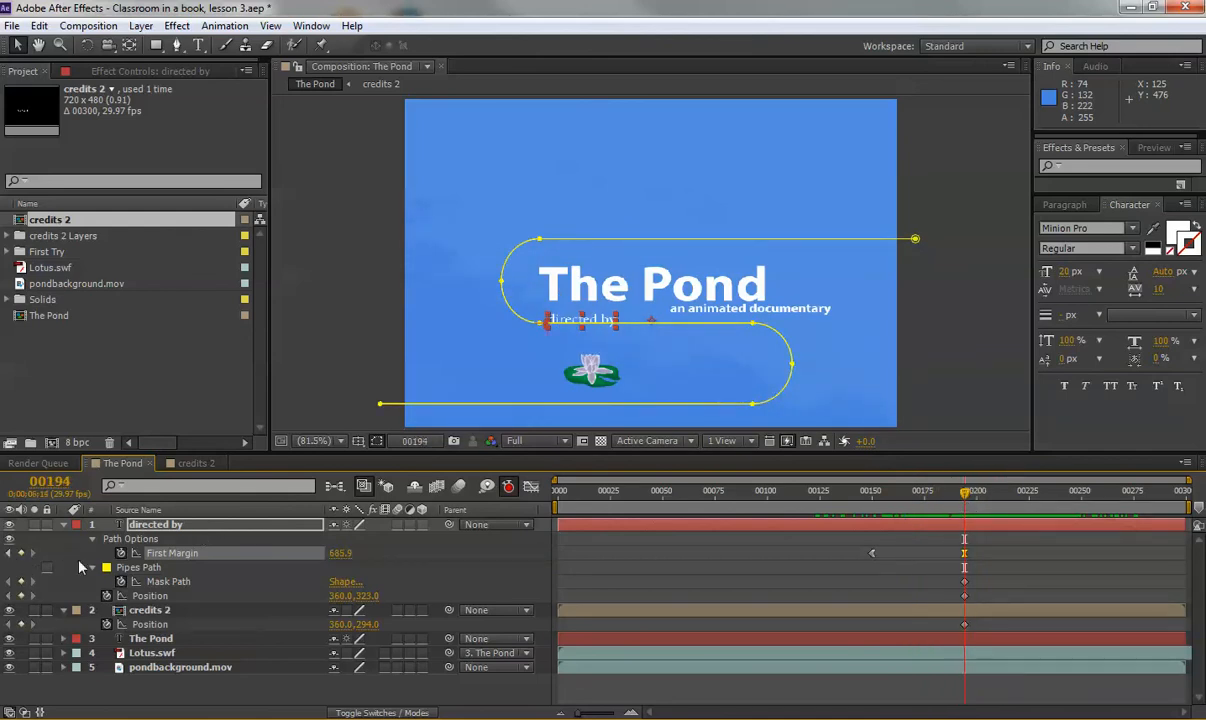
drag(334, 552, 353, 551)
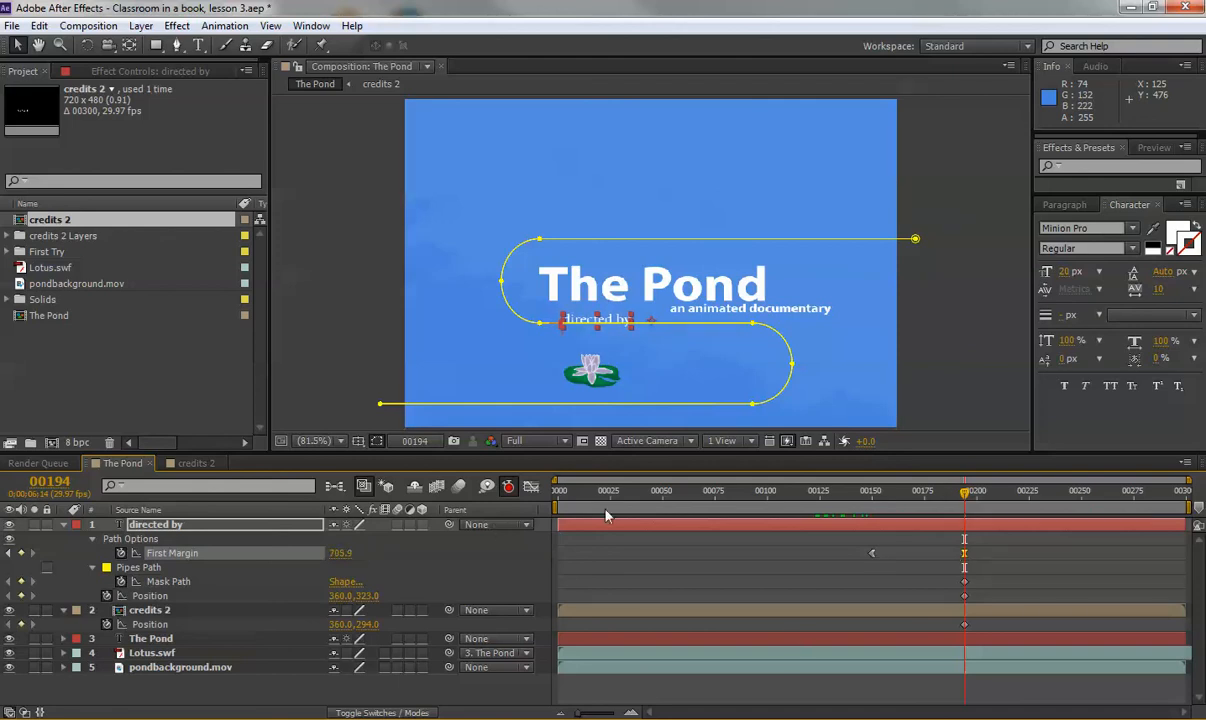
drag(770, 489, 853, 490)
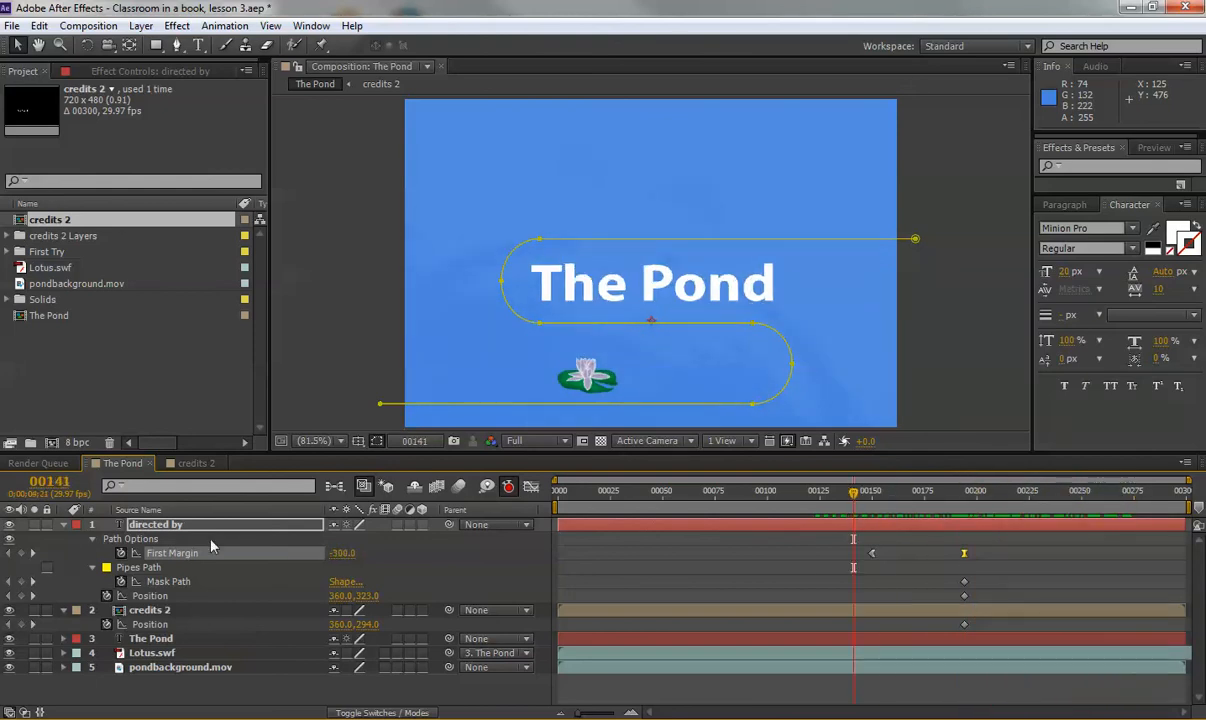
click(63, 524)
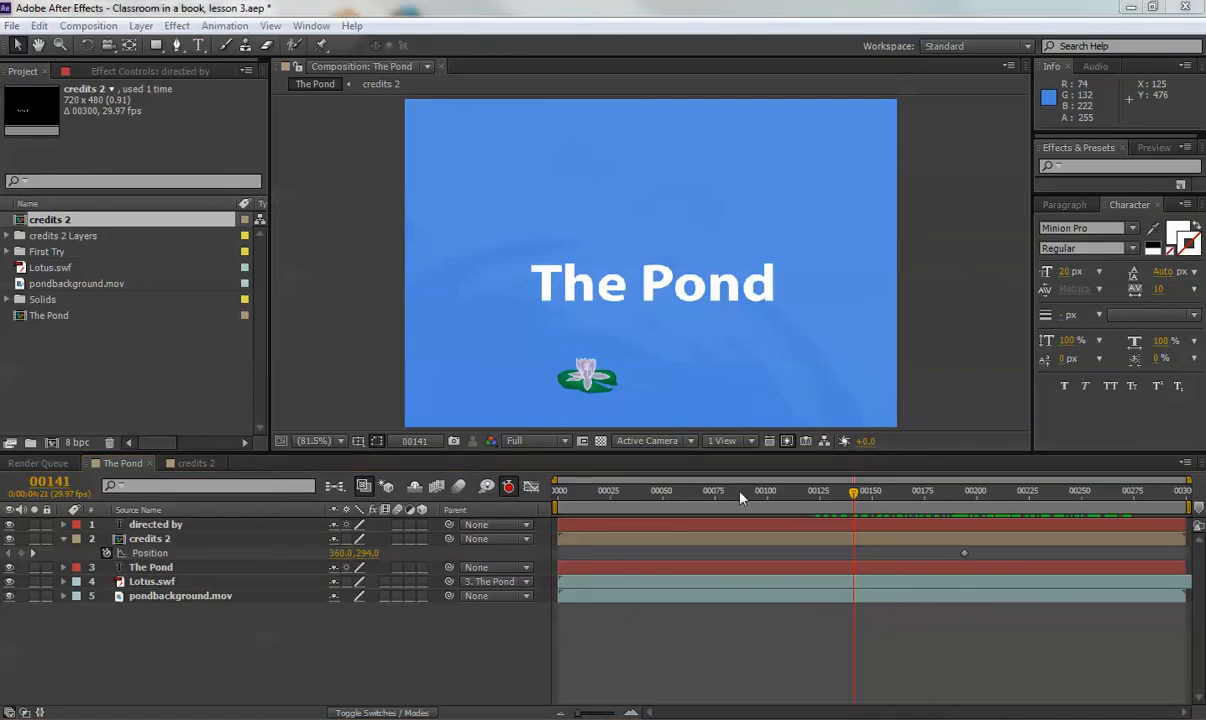
click(98, 378)
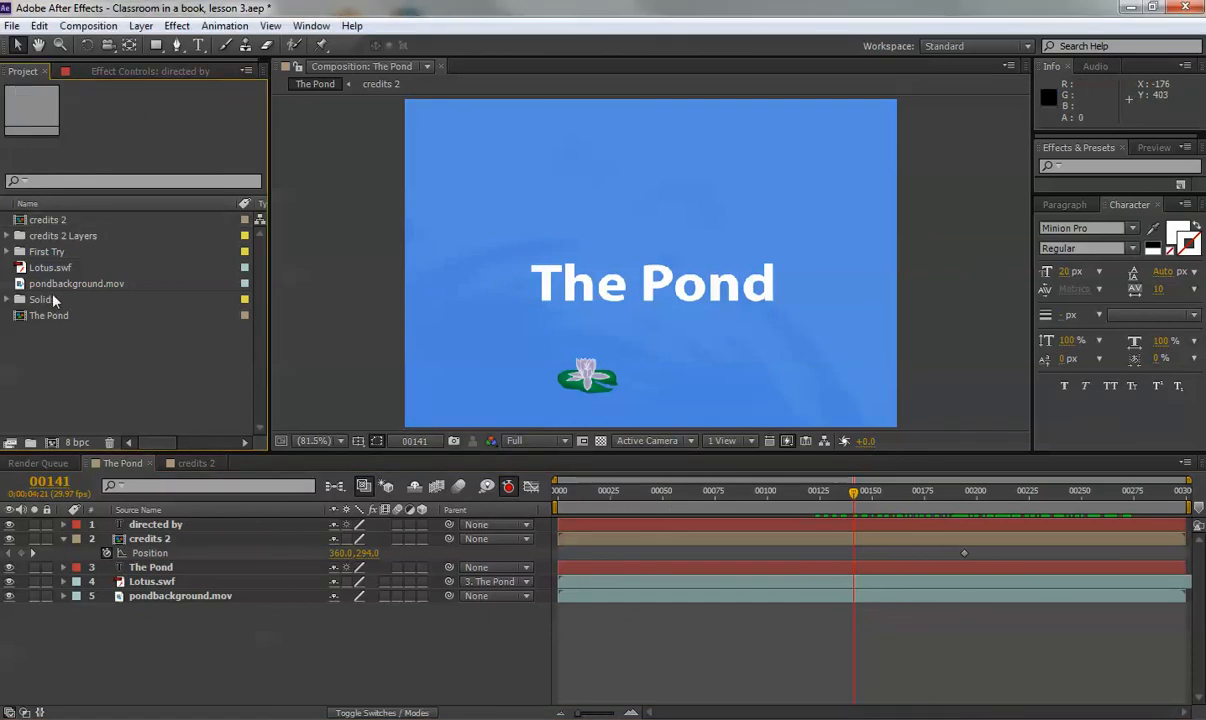
Import dragonfly as Composition - Retain Layer Sizes and add dragonfly 2 as The Pond's top layer.
double_click(68, 398)
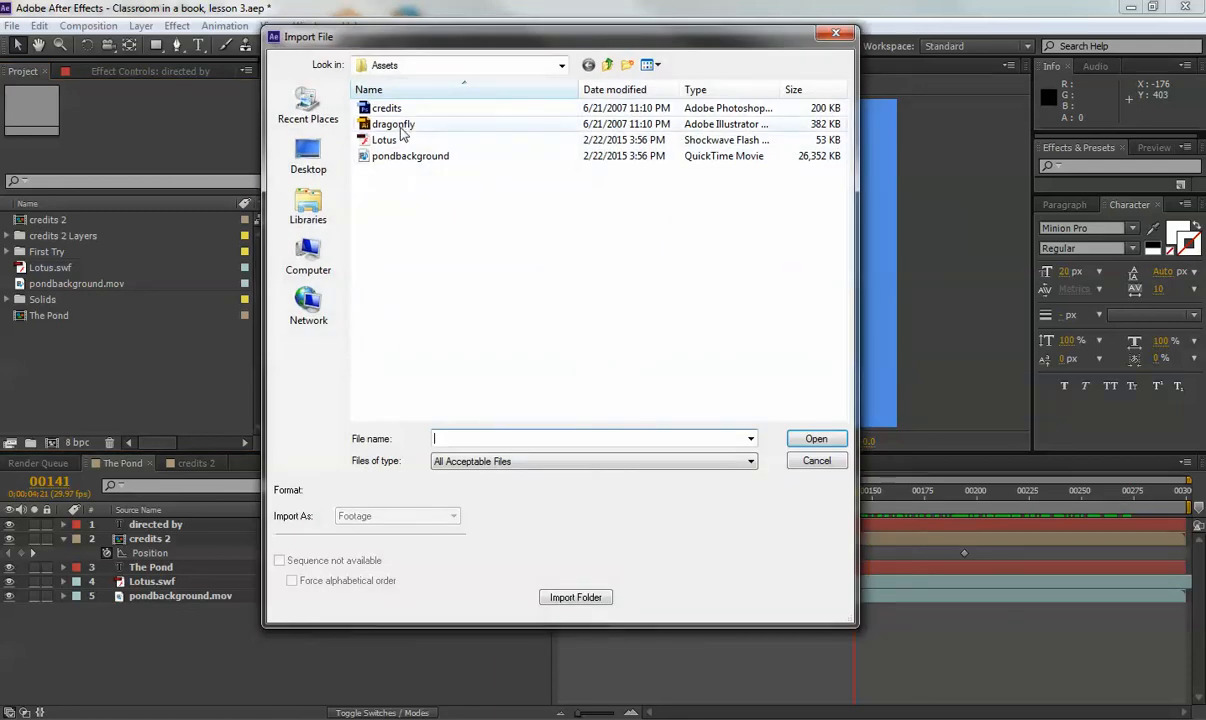
click(396, 125)
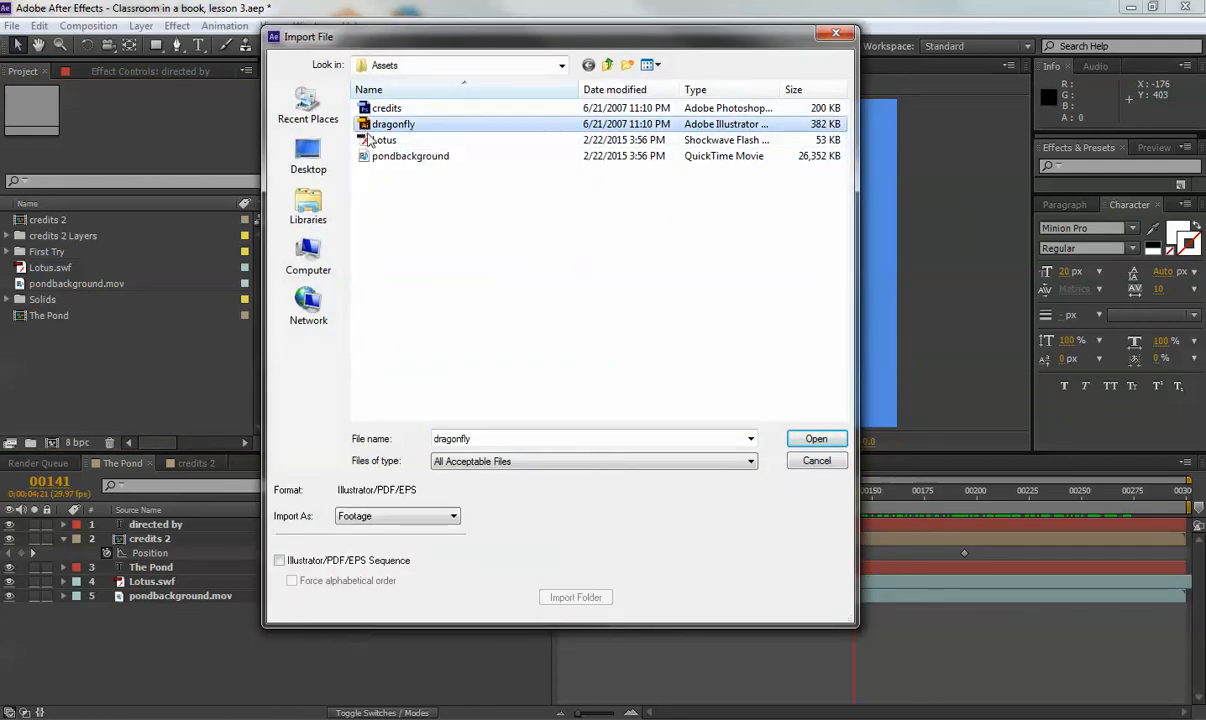
click(415, 516)
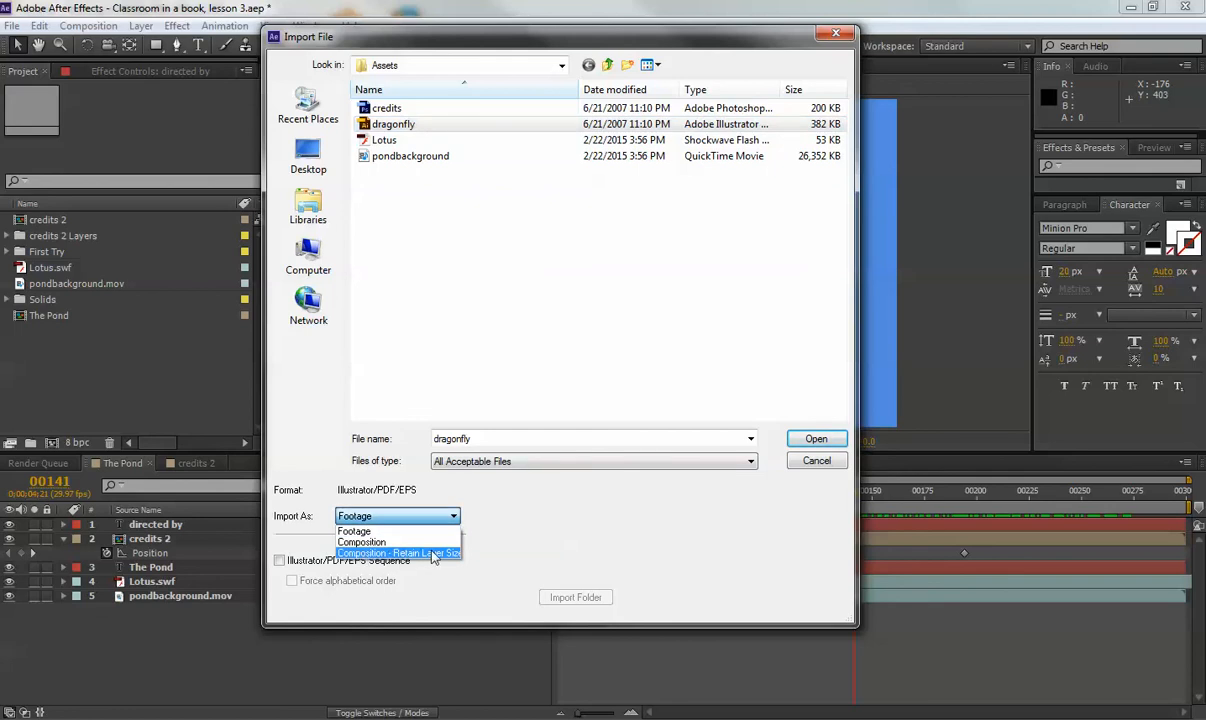
click(438, 554)
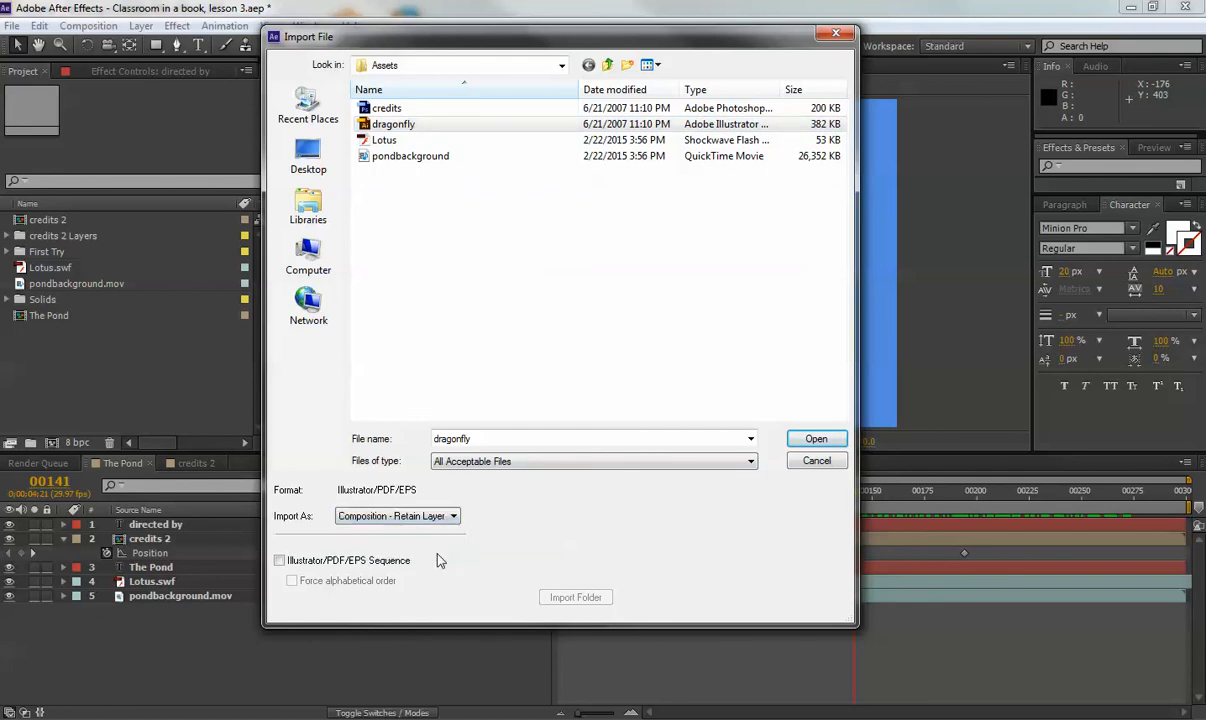
click(816, 440)
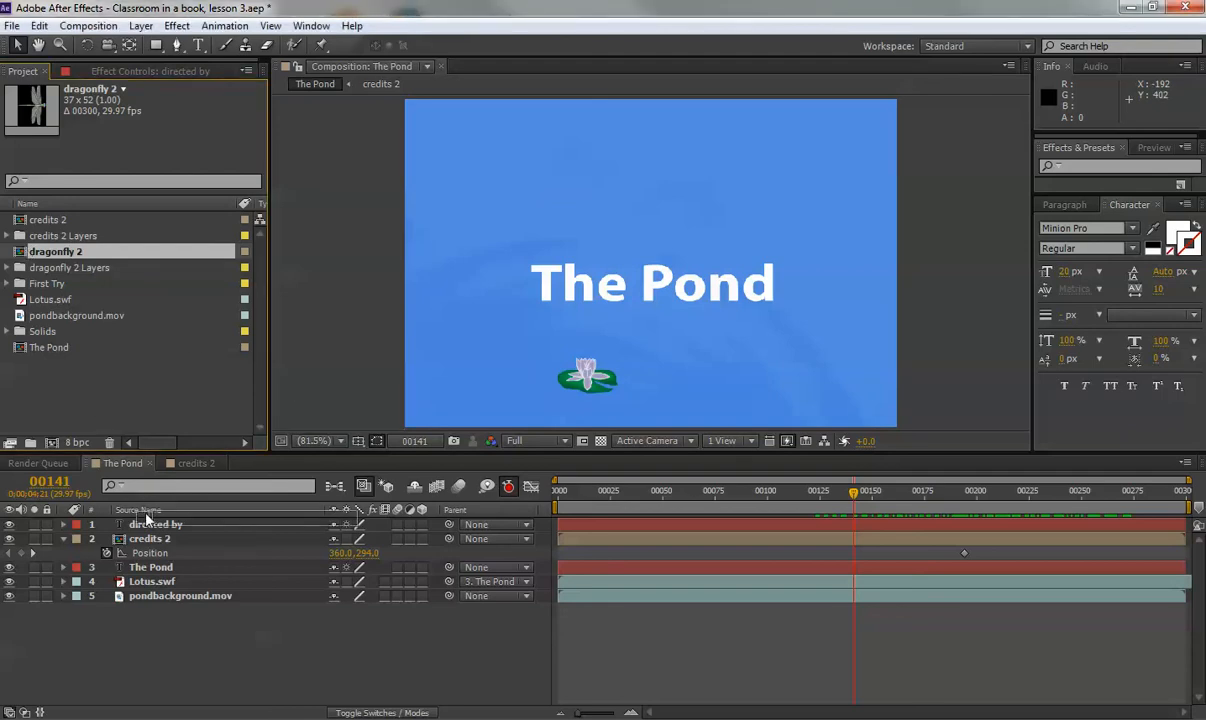
drag(148, 519, 146, 520)
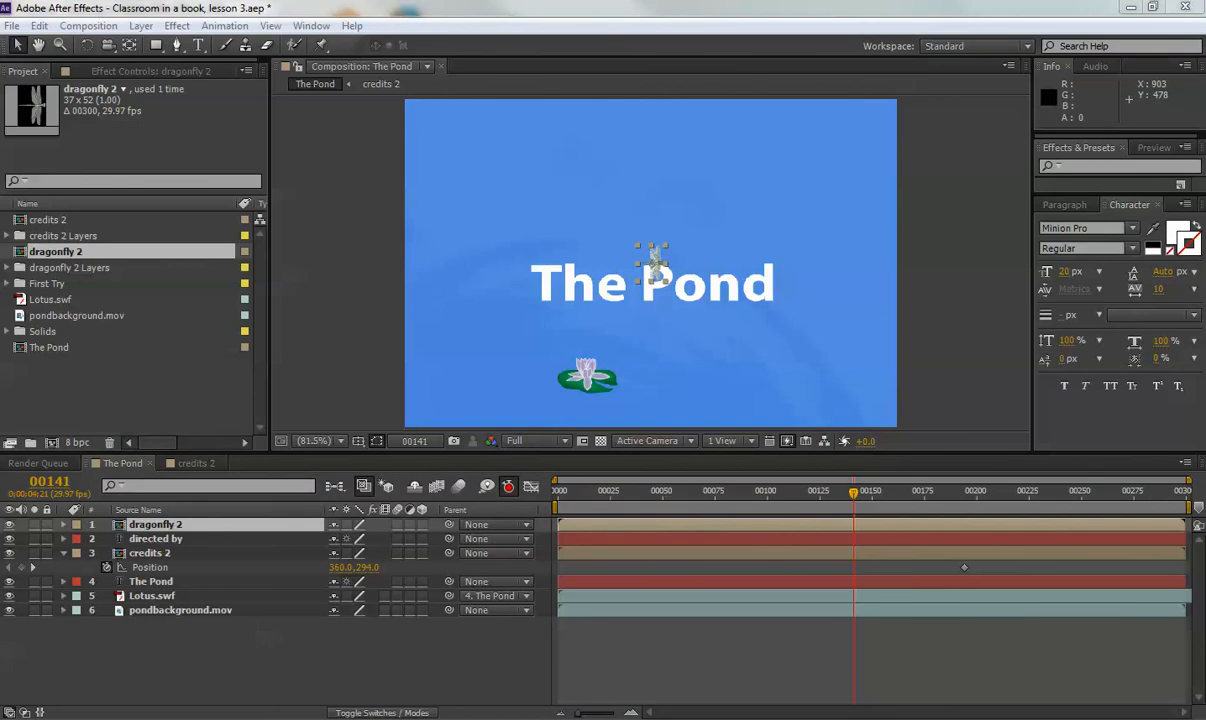
click(145, 538)
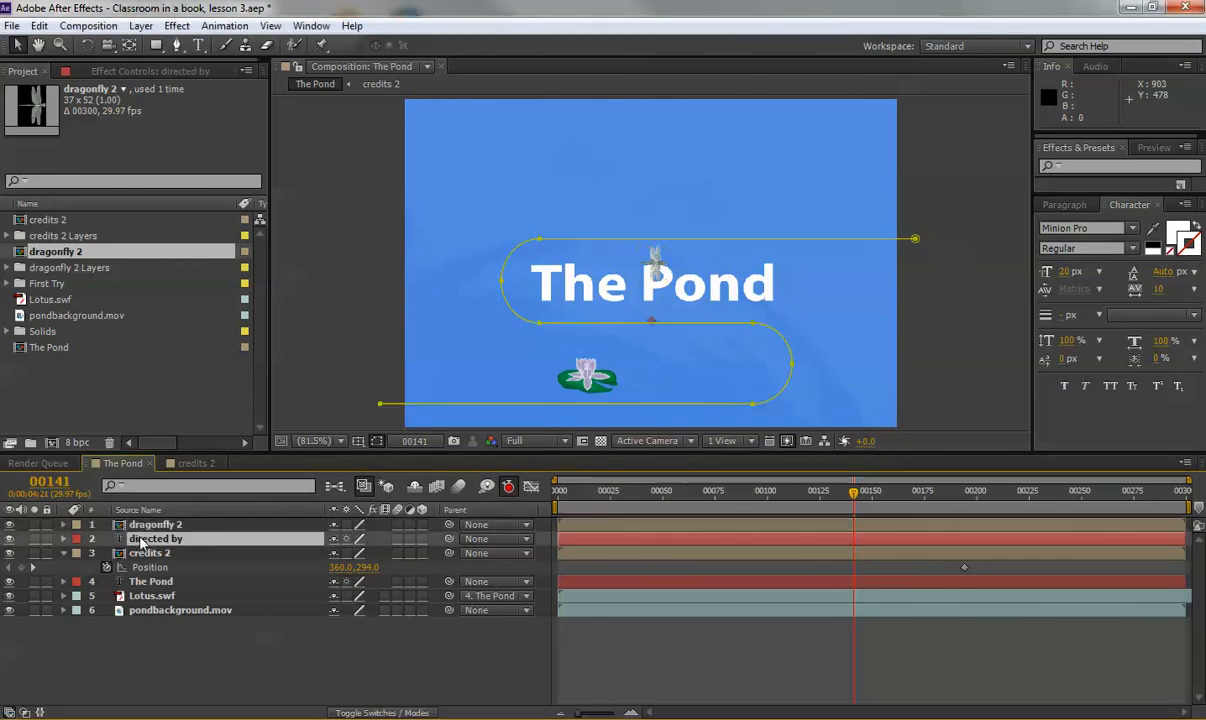
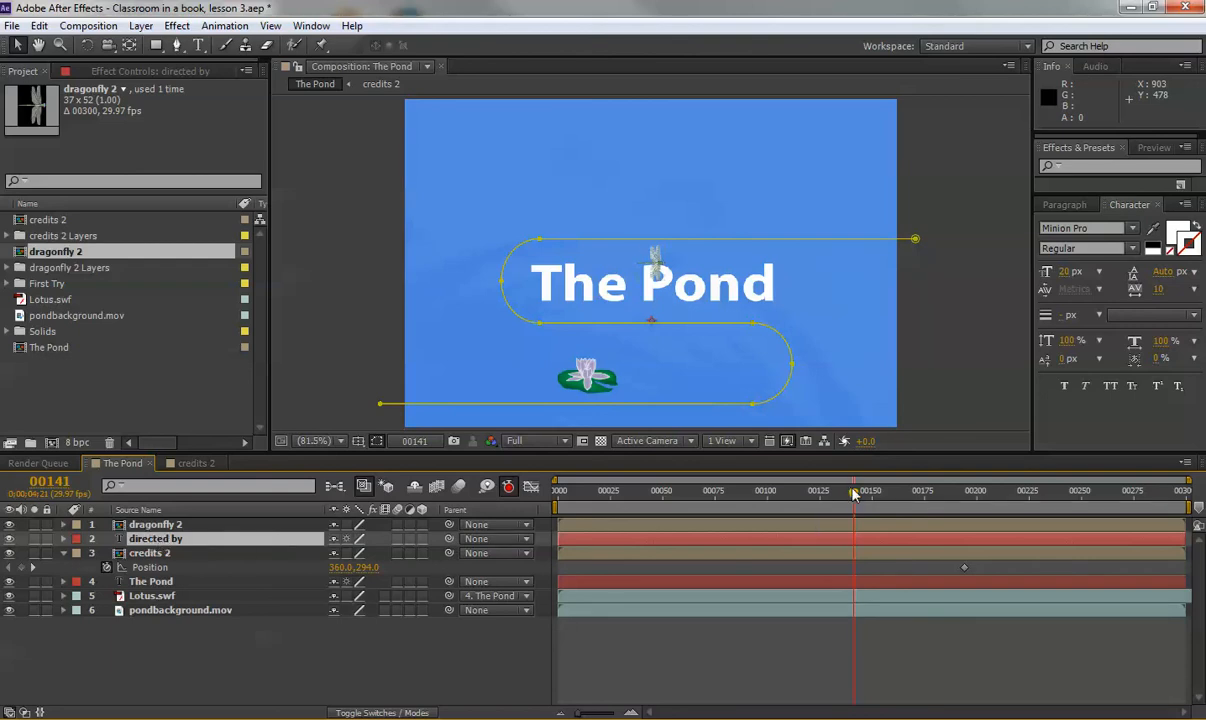
Put the current time at frame 00150 and expand the directed by layer.
drag(853, 497, 871, 497)
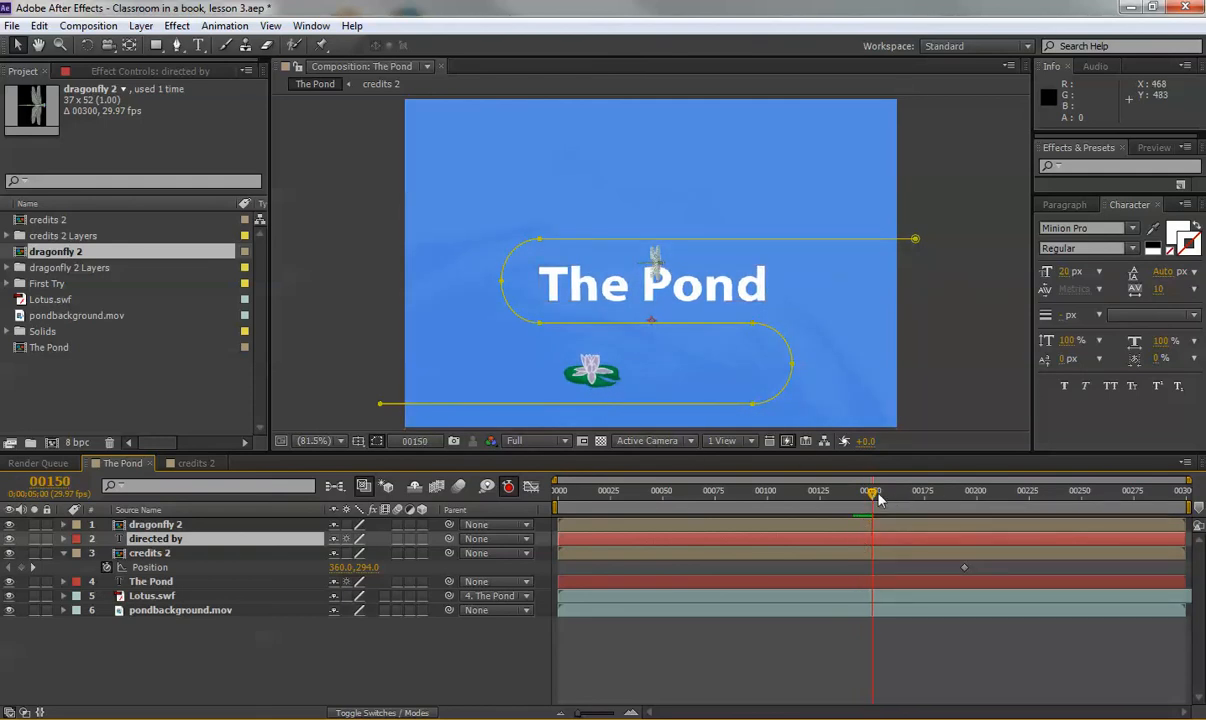
drag(872, 492, 872, 497)
click(63, 538)
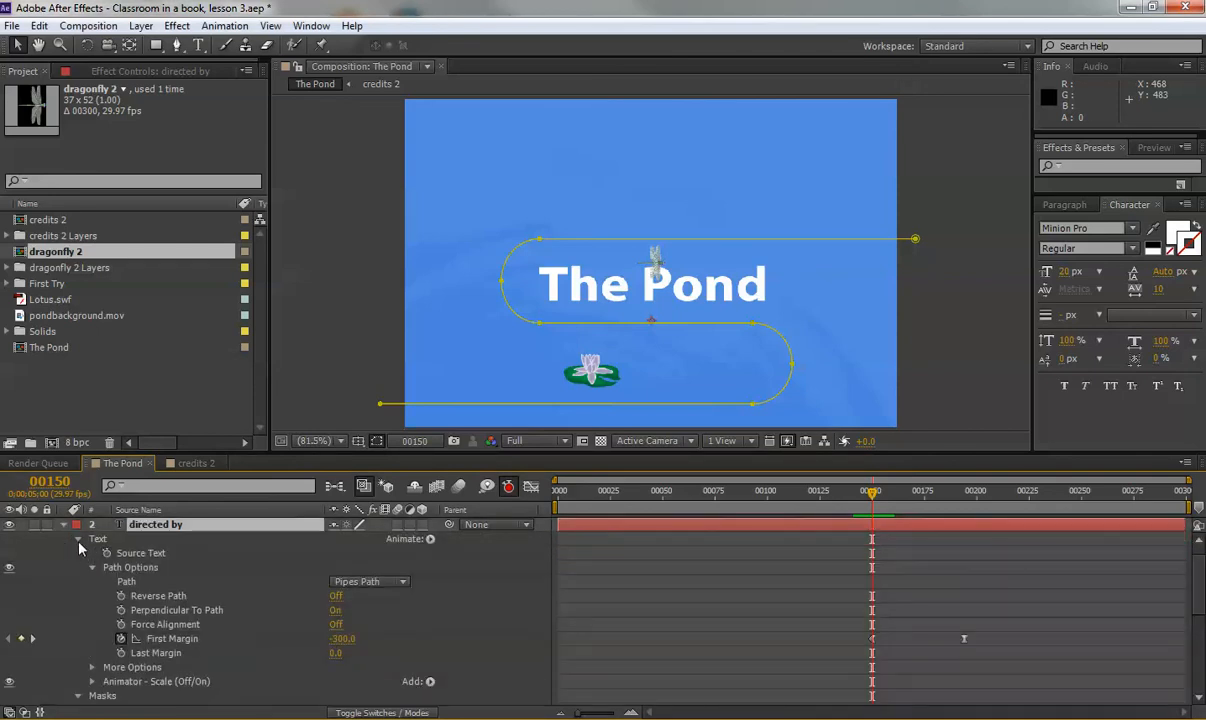
Collapse directed by's groups and select only its Pipes Path Mask Path for copying.
click(78, 538)
click(78, 553)
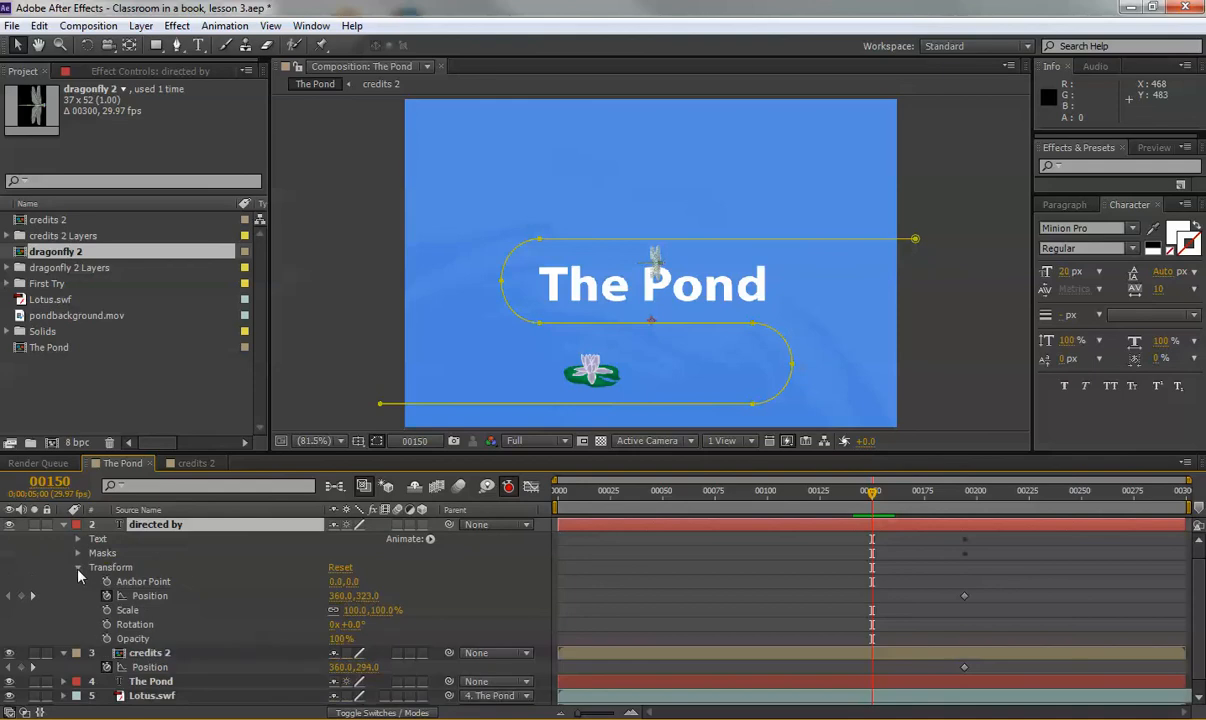
click(78, 568)
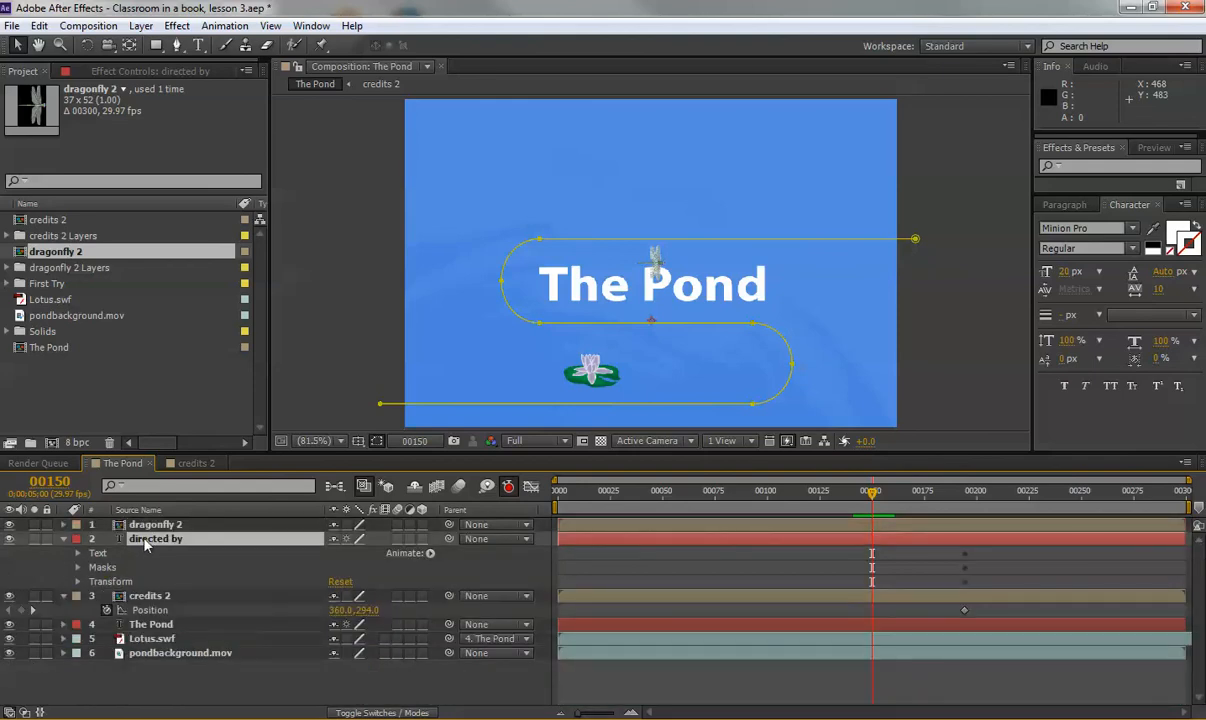
key(m)
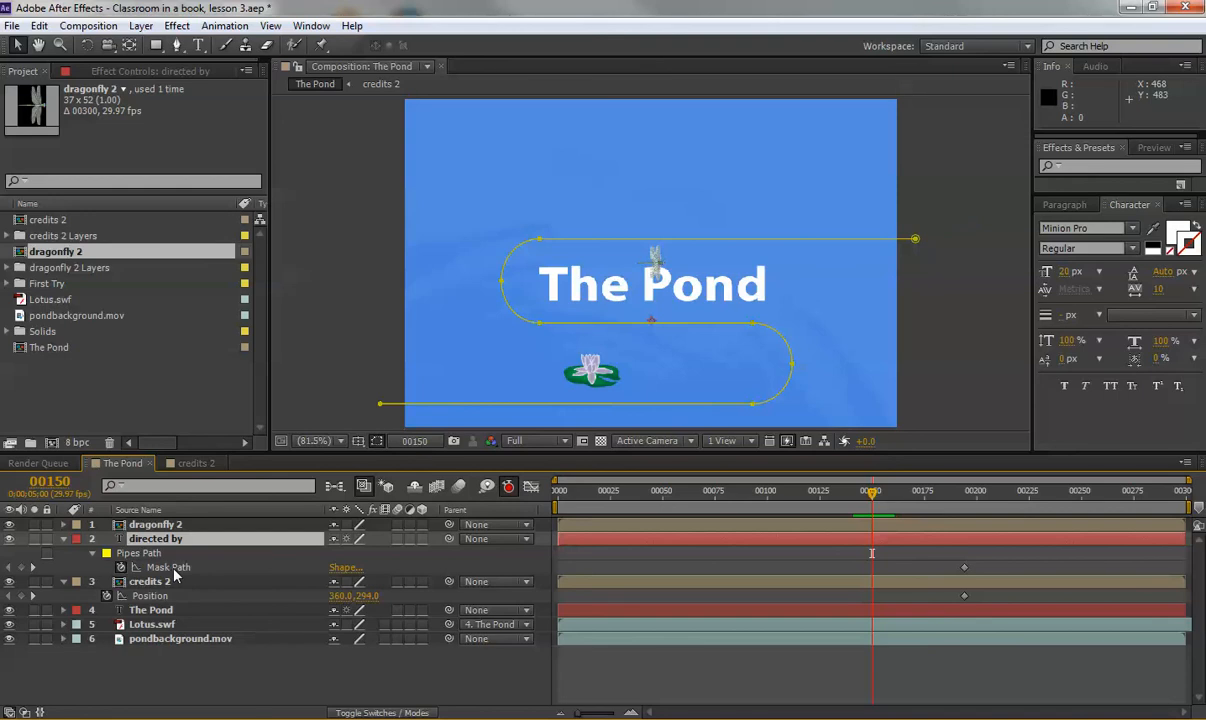
click(168, 568)
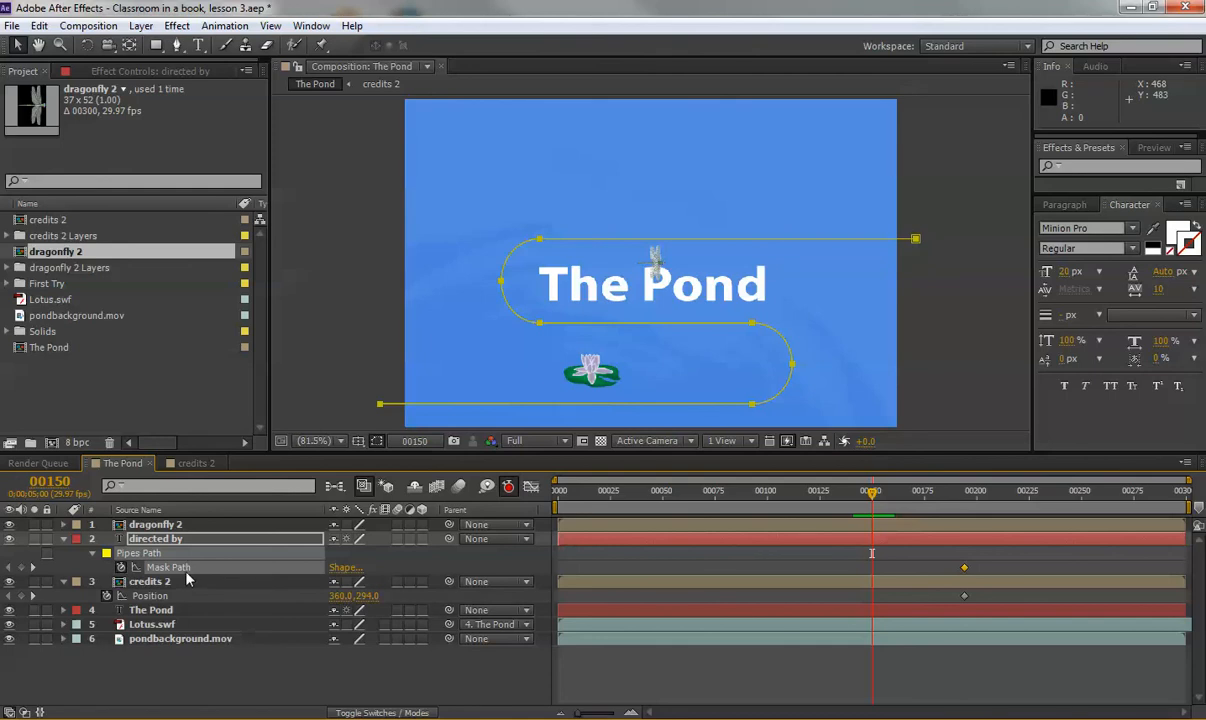
click(39, 25)
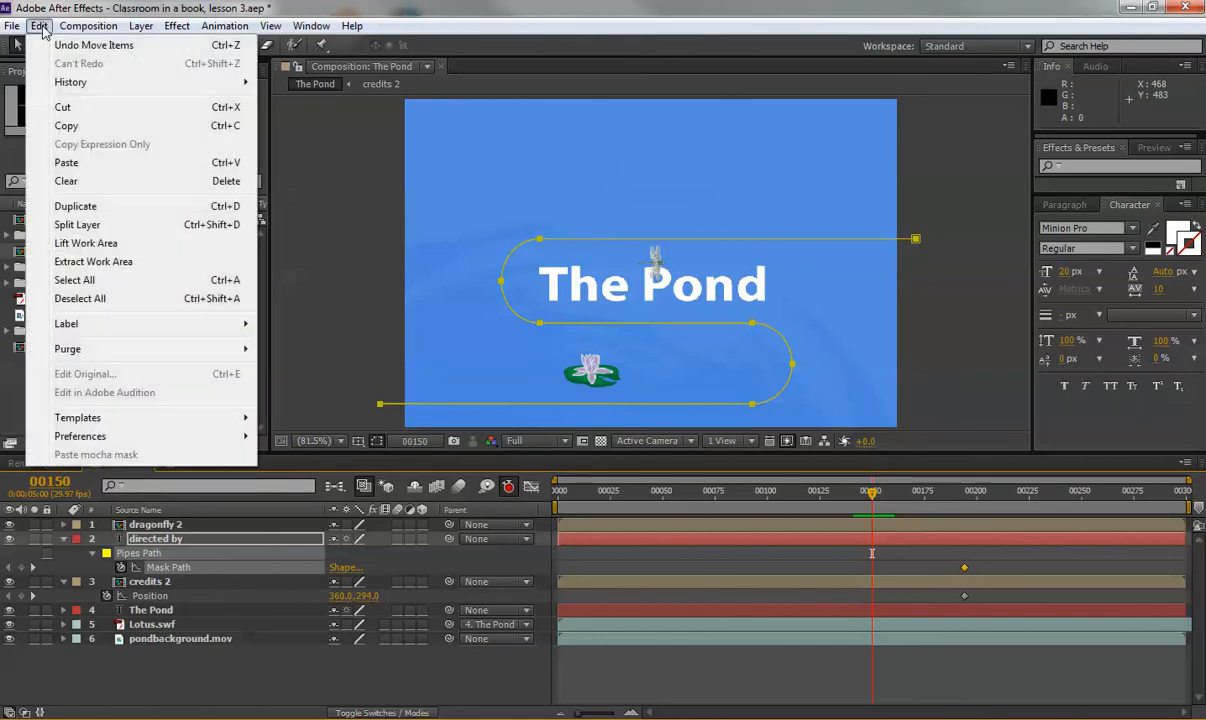
Paste the copied Pipes Path mask path into dragonfly 2's Position as motion-path keyframes.
click(68, 126)
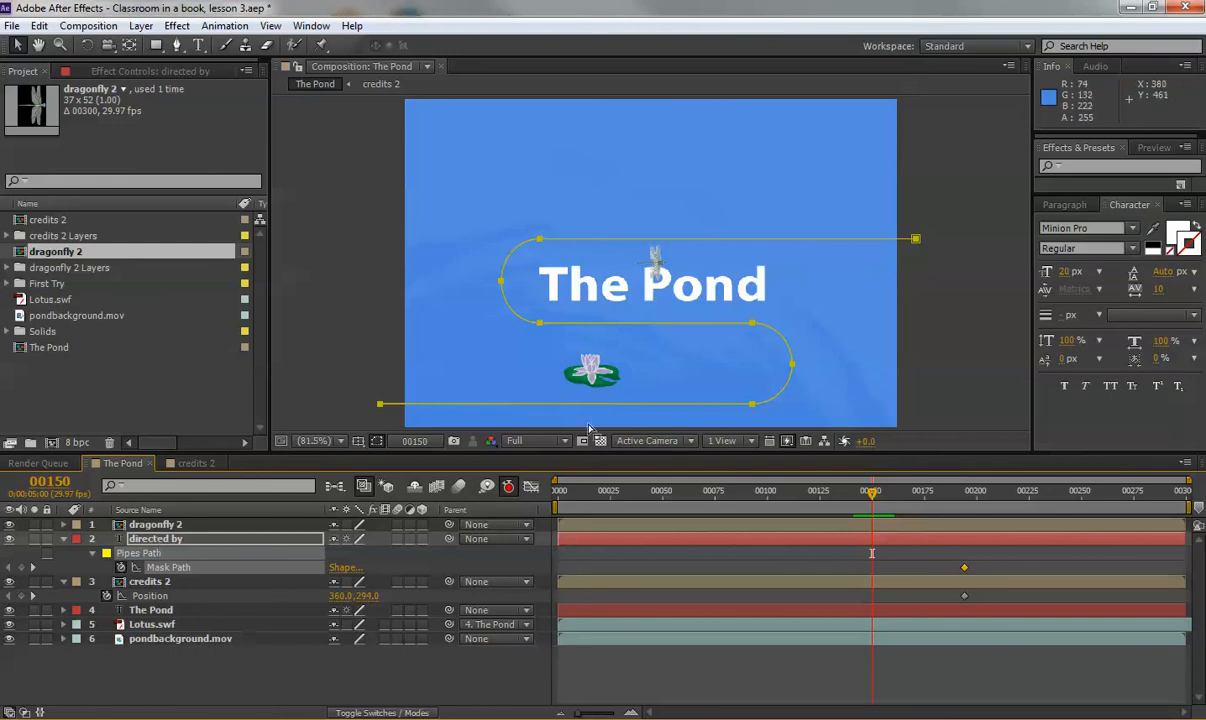
click(160, 527)
key(p)
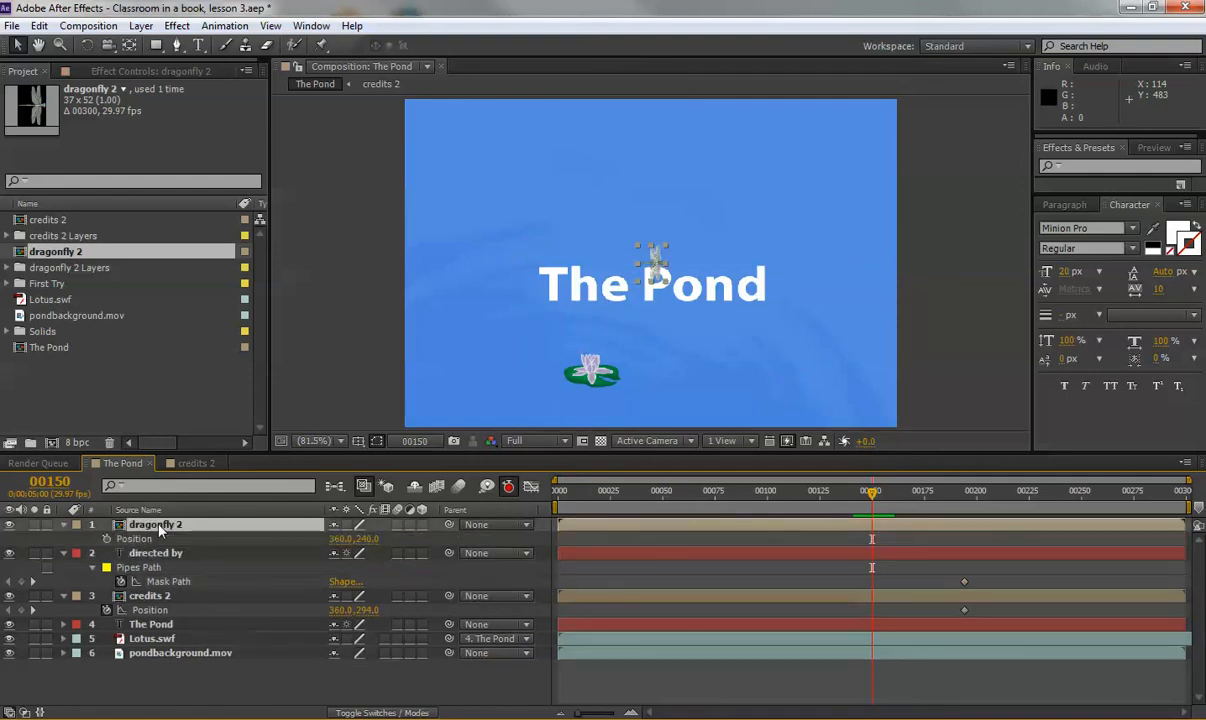
click(140, 540)
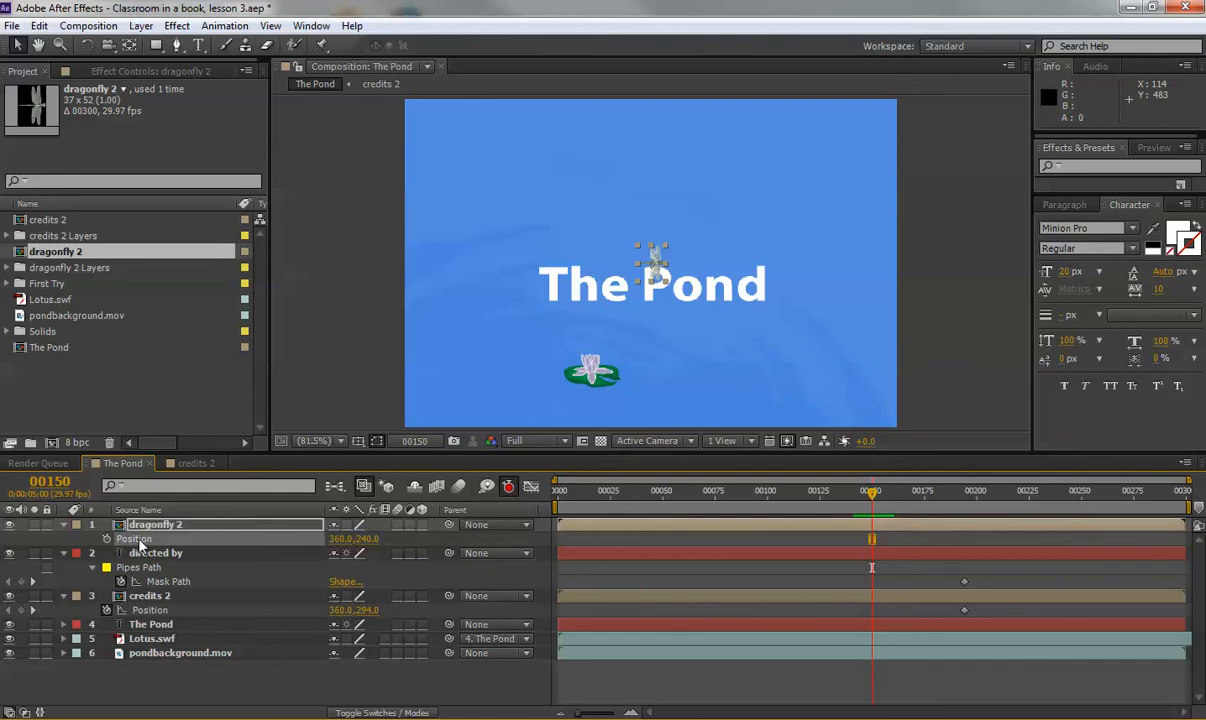
click(39, 26)
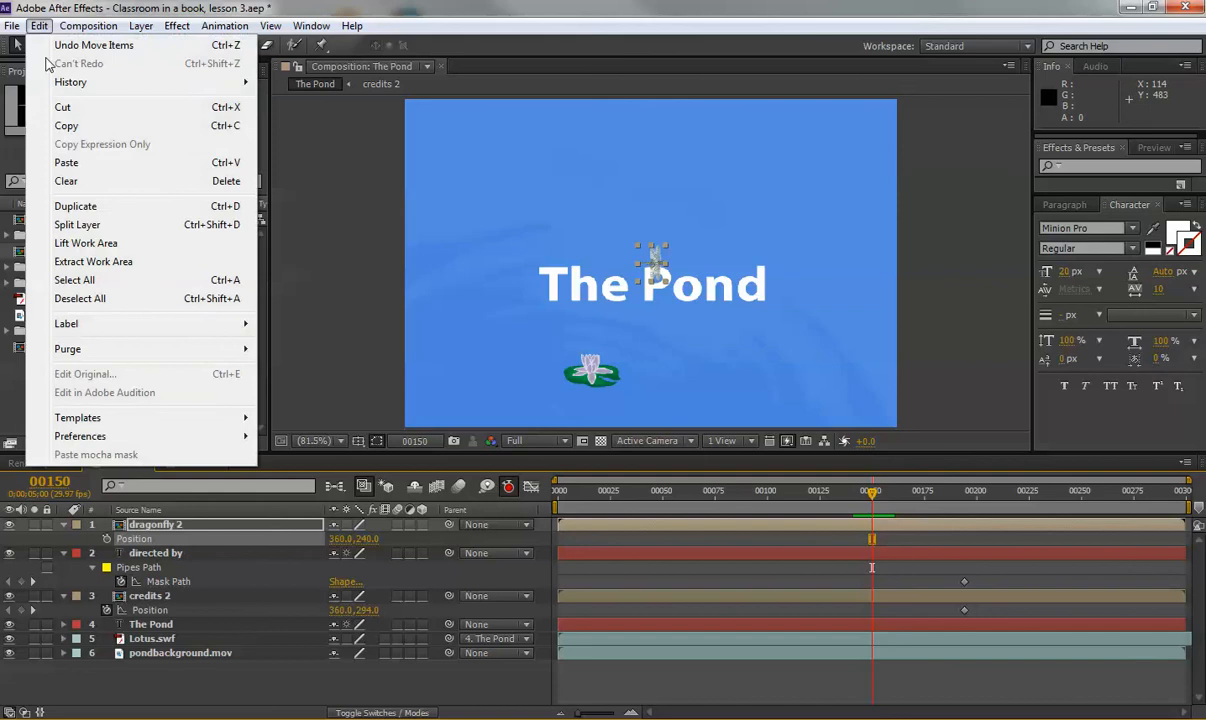
click(66, 162)
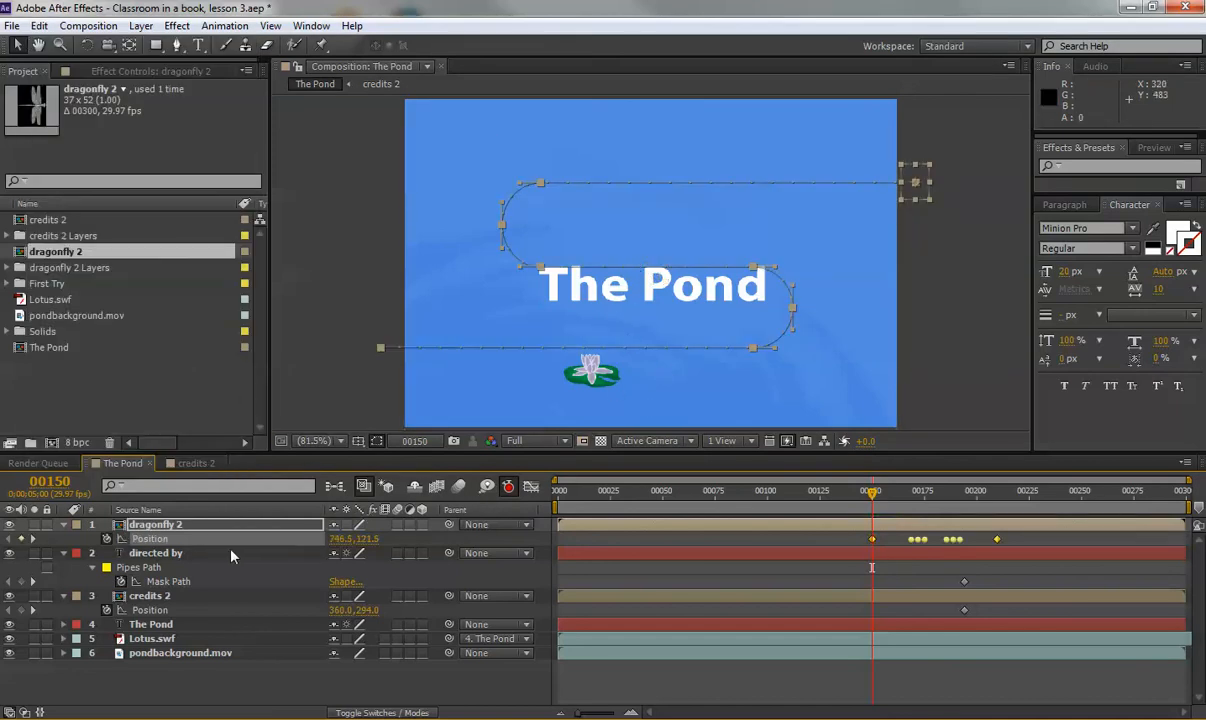
Compare dragonfly 2's new motion path against the directed by mask path.
click(160, 556)
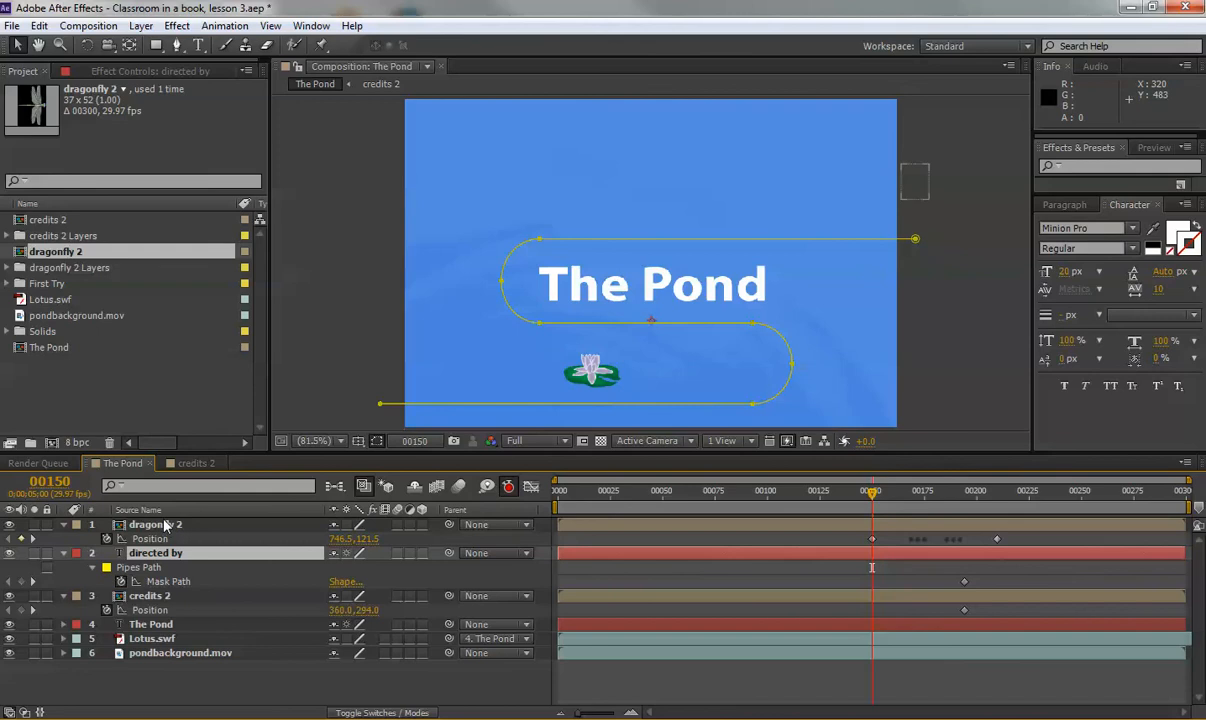
click(158, 526)
click(158, 554)
click(158, 526)
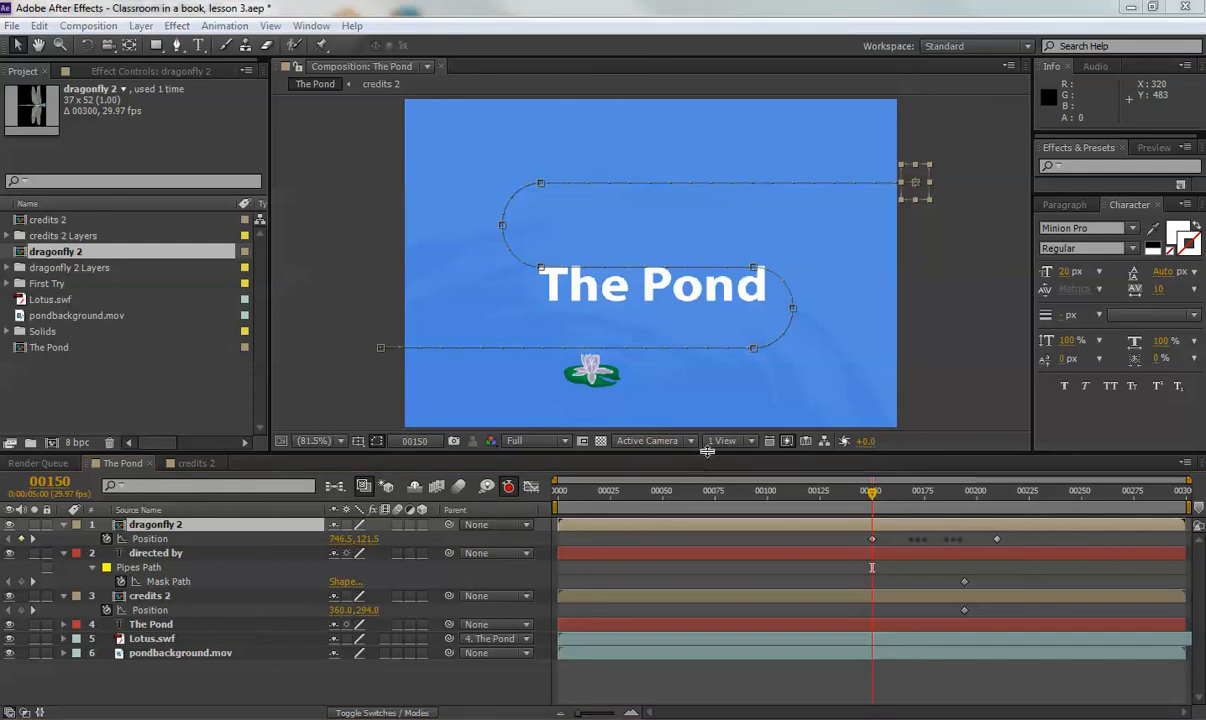
click(885, 493)
mouse_move(885, 493)
mouse_down()
mouse_move(940, 495)
mouse_move(889, 492)
mouse_up()
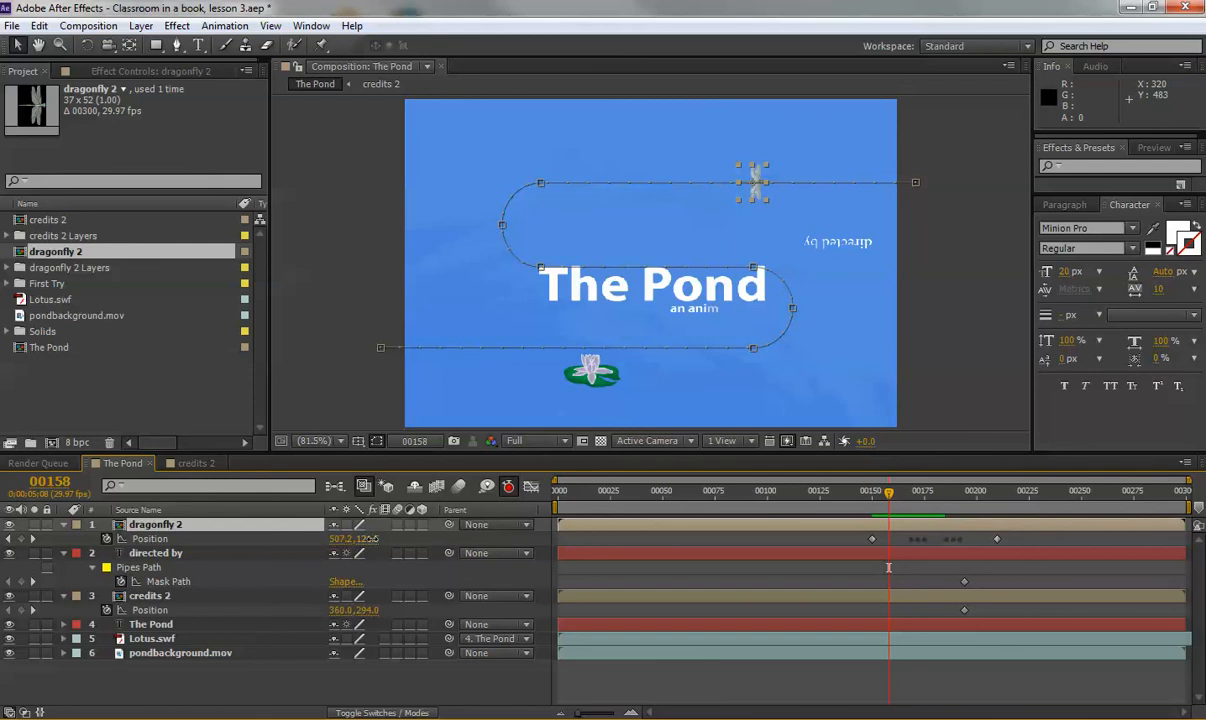
drag(370, 539, 386, 537)
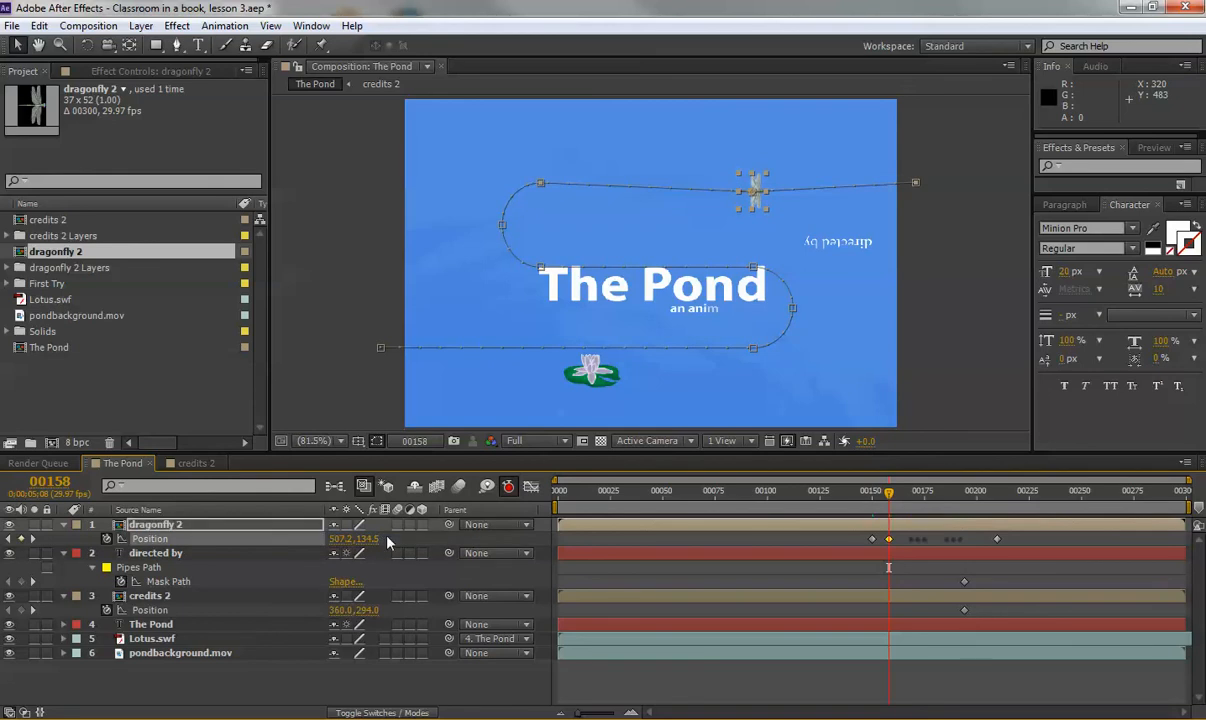
key(ctrl+z)
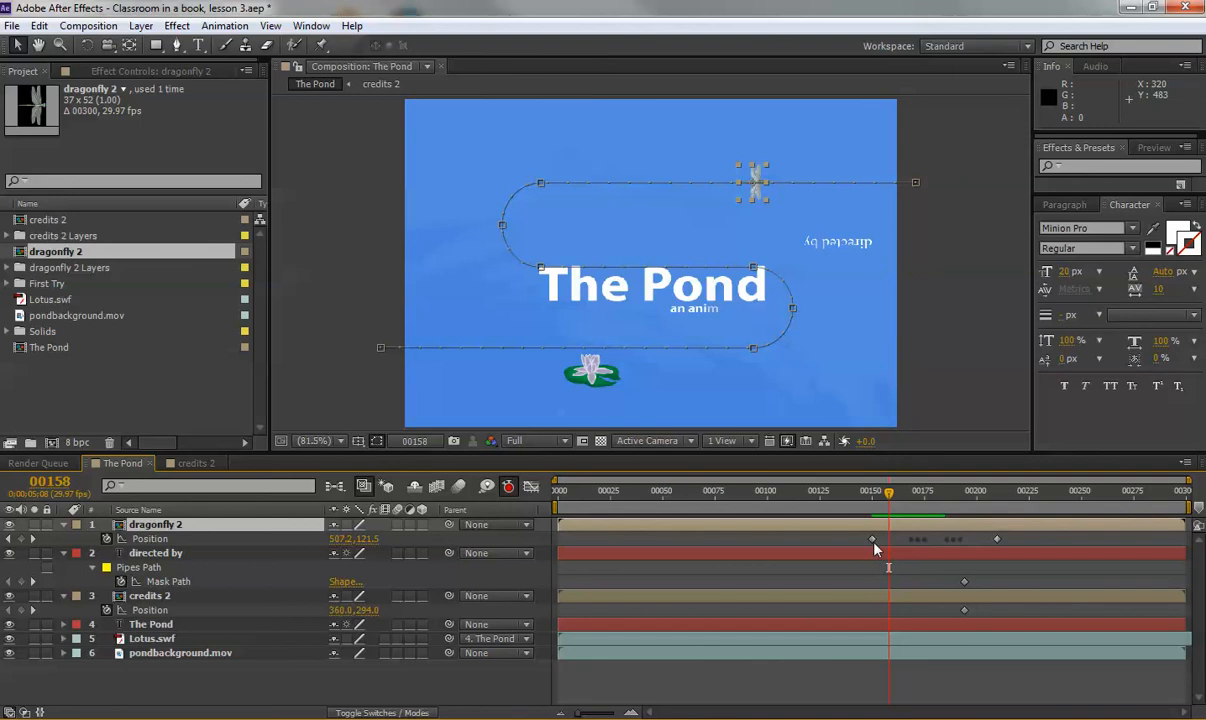
click(8, 539)
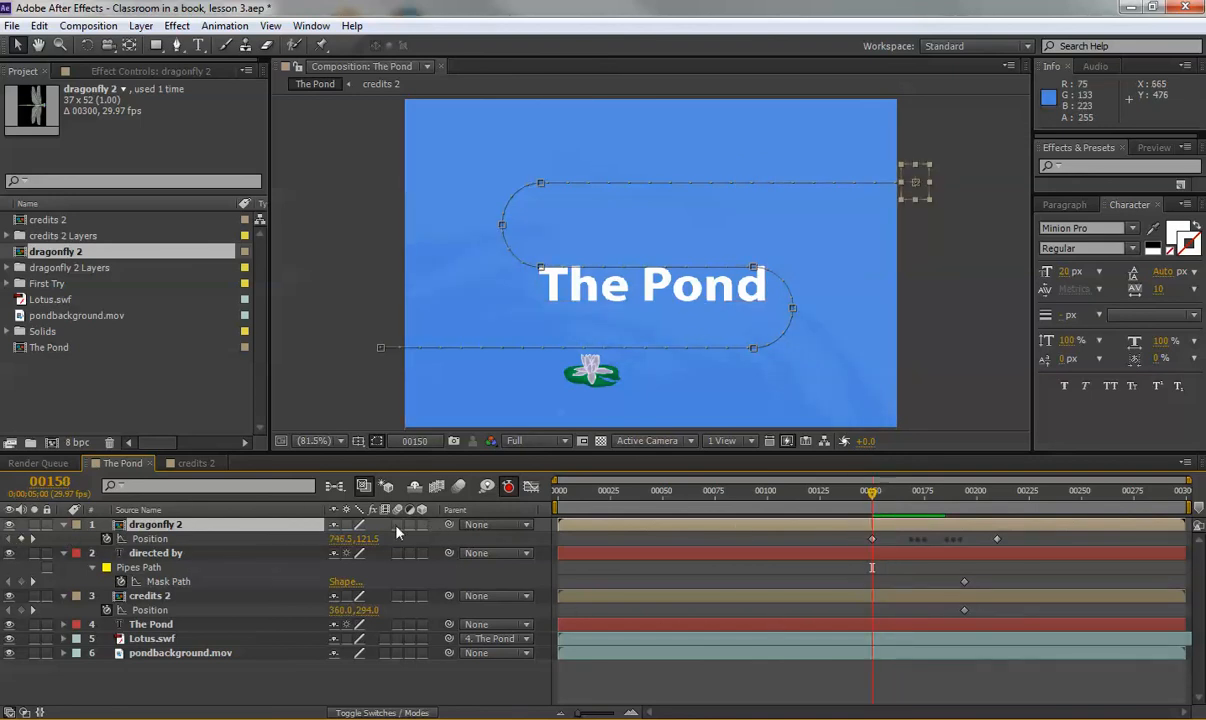
drag(369, 539, 397, 543)
key(ctrl+z)
Select all dragonfly 2 Position keyframes and shift the whole motion path downward.
click(158, 540)
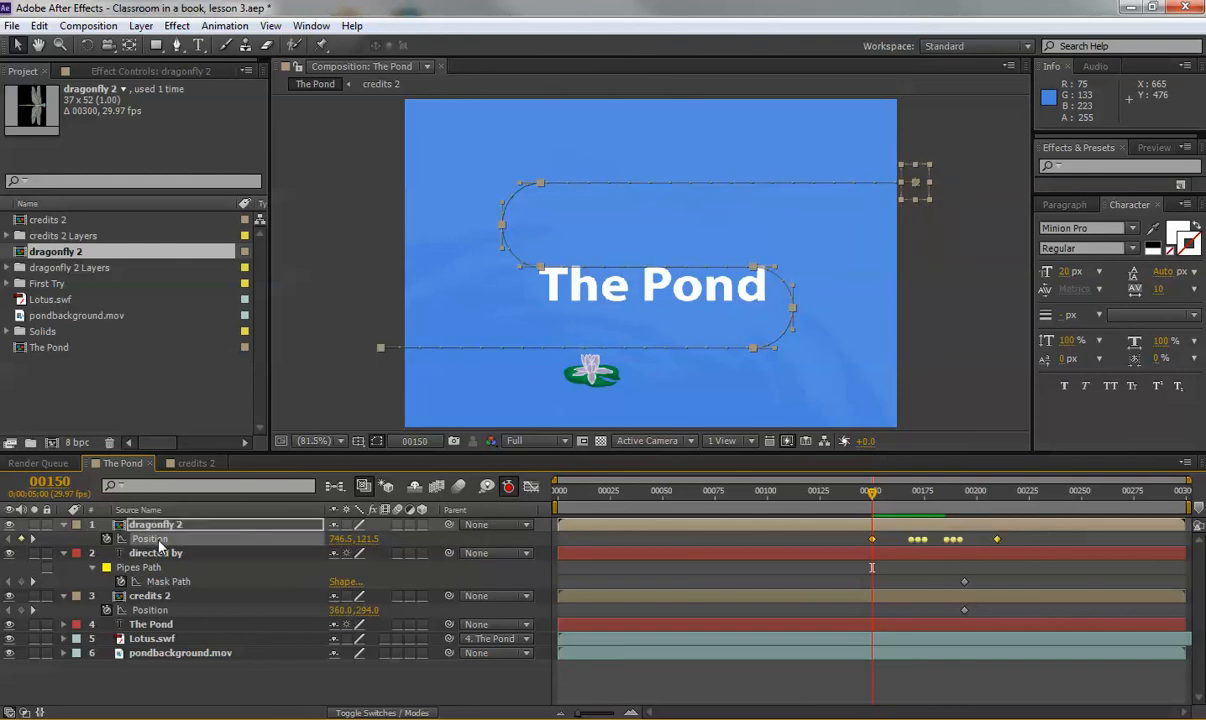
drag(368, 539, 437, 541)
mouse_move(873, 492)
mouse_down()
mouse_move(893, 502)
mouse_move(878, 503)
mouse_up()
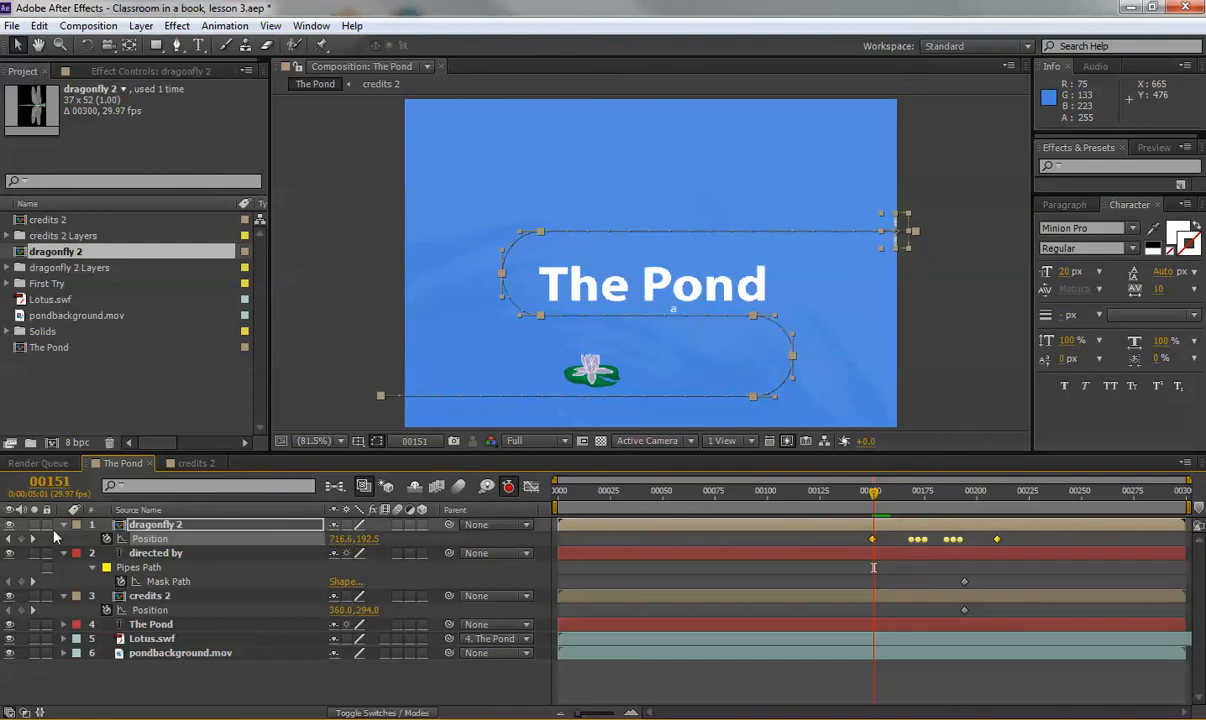
key(Page_Up)
drag(367, 541, 378, 541)
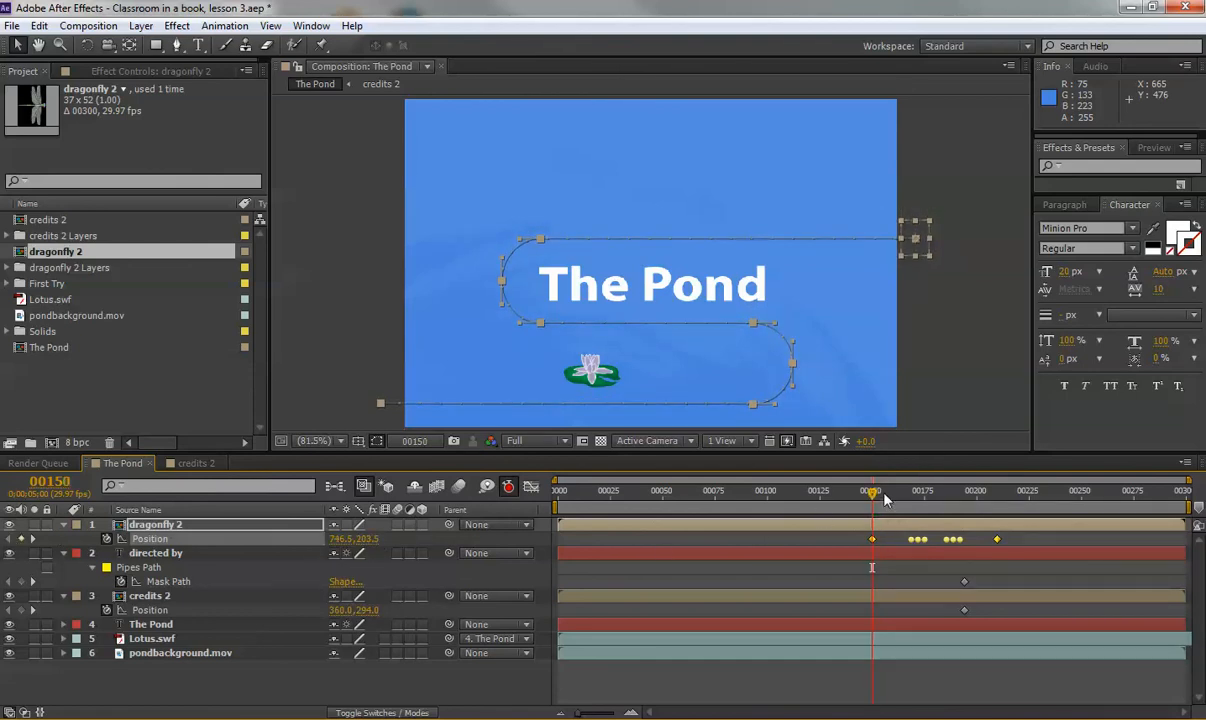
mouse_move(872, 491)
mouse_down()
mouse_move(897, 498)
mouse_move(873, 497)
mouse_up()
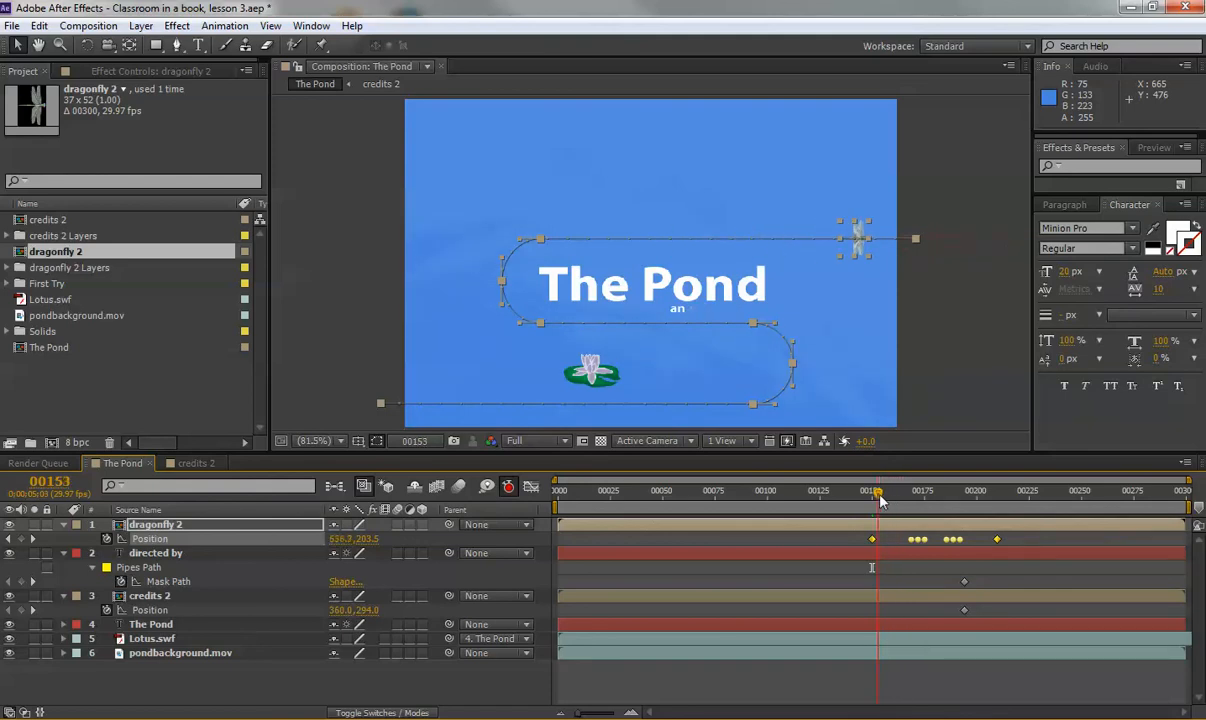
Set dragonfly 2's Position Y to 200, then nudge it slightly lower.
click(372, 538)
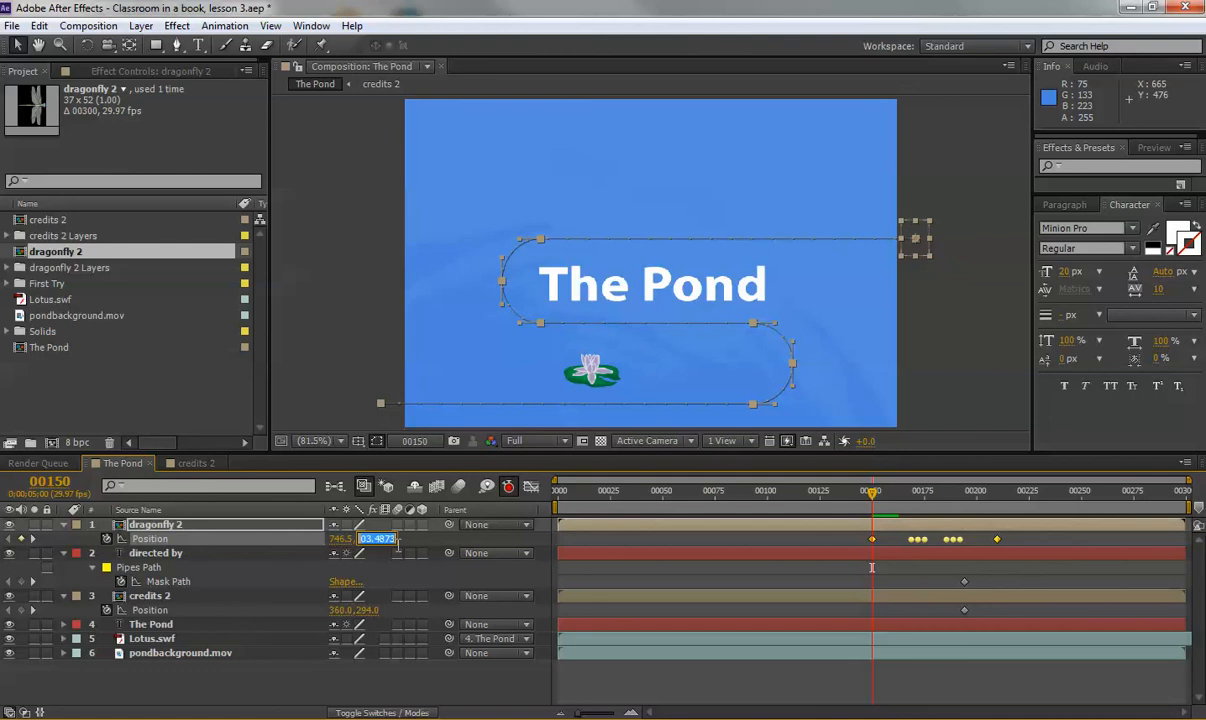
text(200)
key(Return)
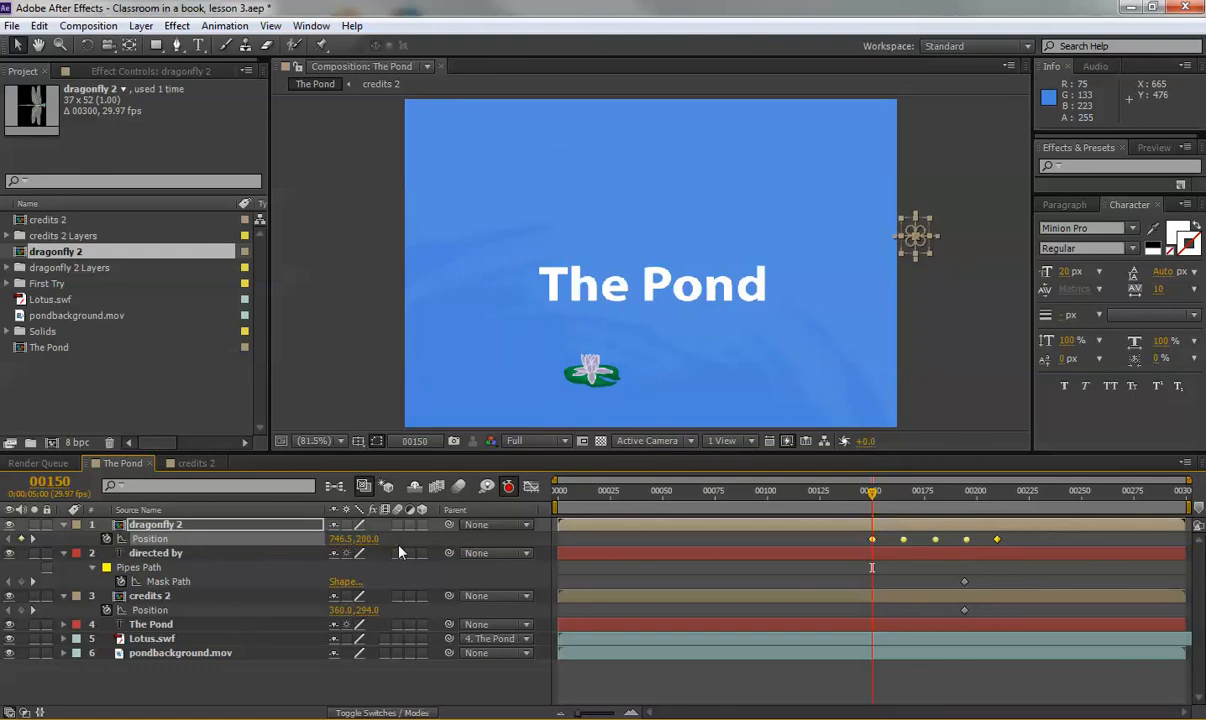
drag(370, 538, 375, 538)
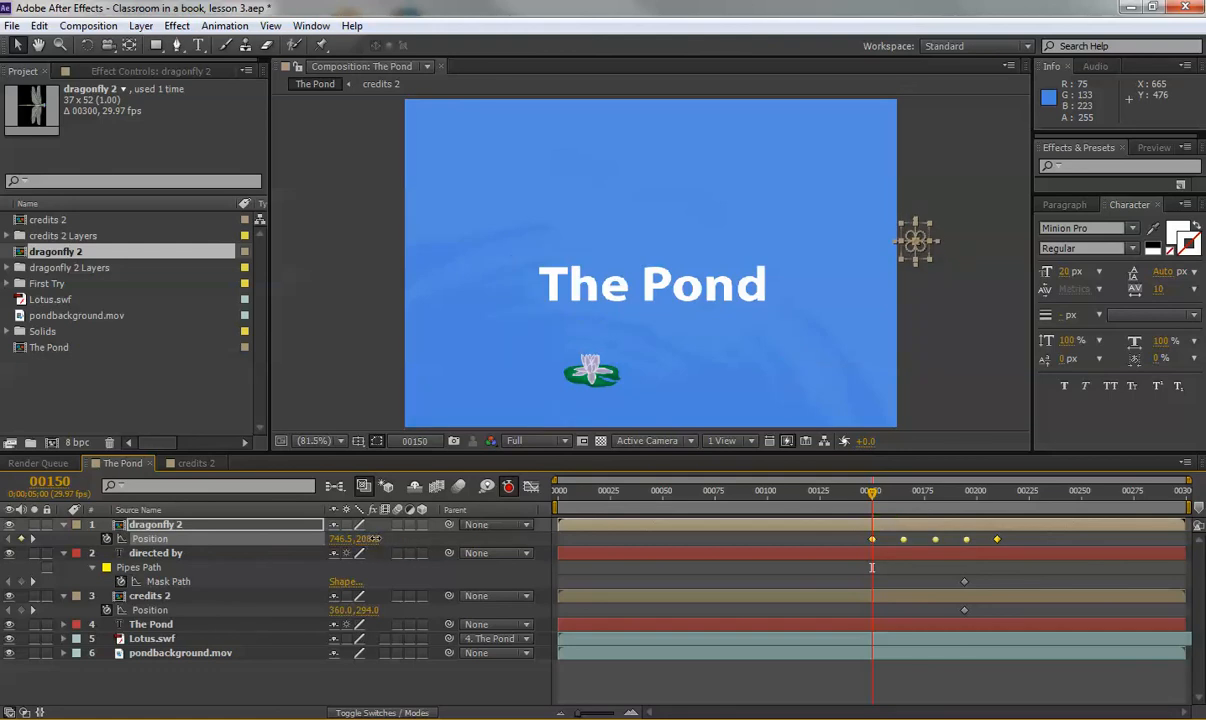
mouse_move(872, 492)
mouse_down()
mouse_move(895, 500)
mouse_move(869, 499)
mouse_up()
Re-paste the looping curve into Position and lower it to about Y 211.5.
key(ctrl+v)
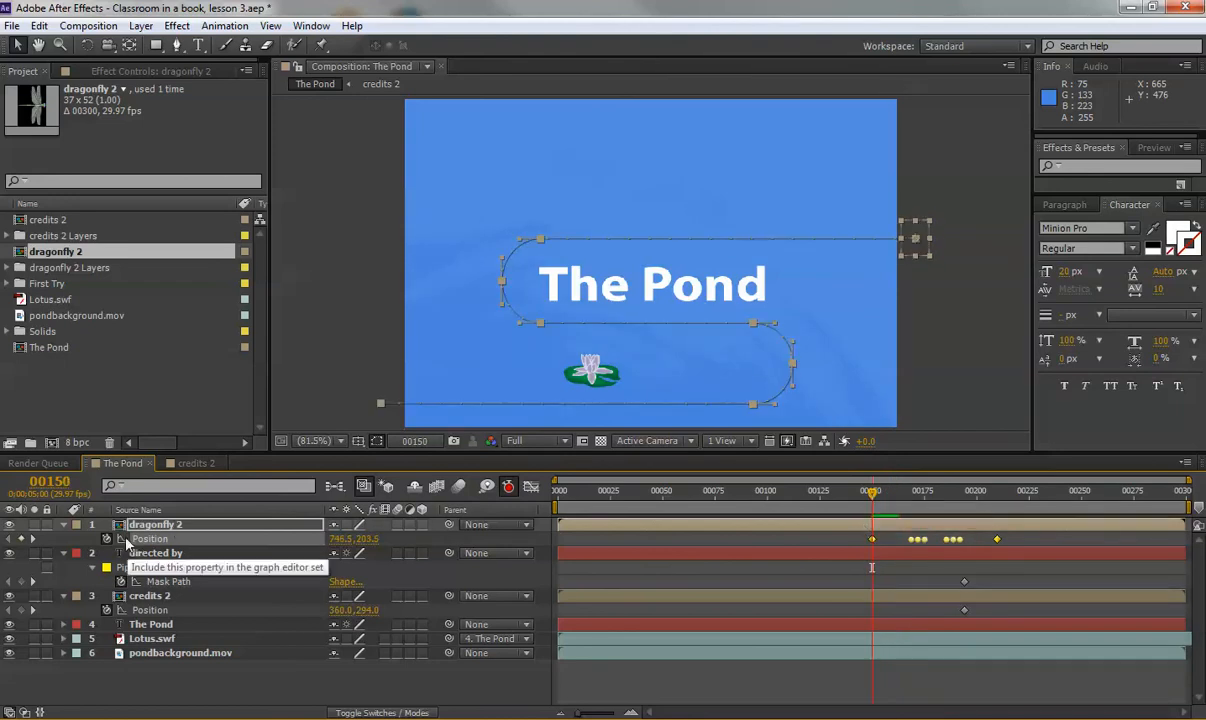
drag(370, 539, 380, 540)
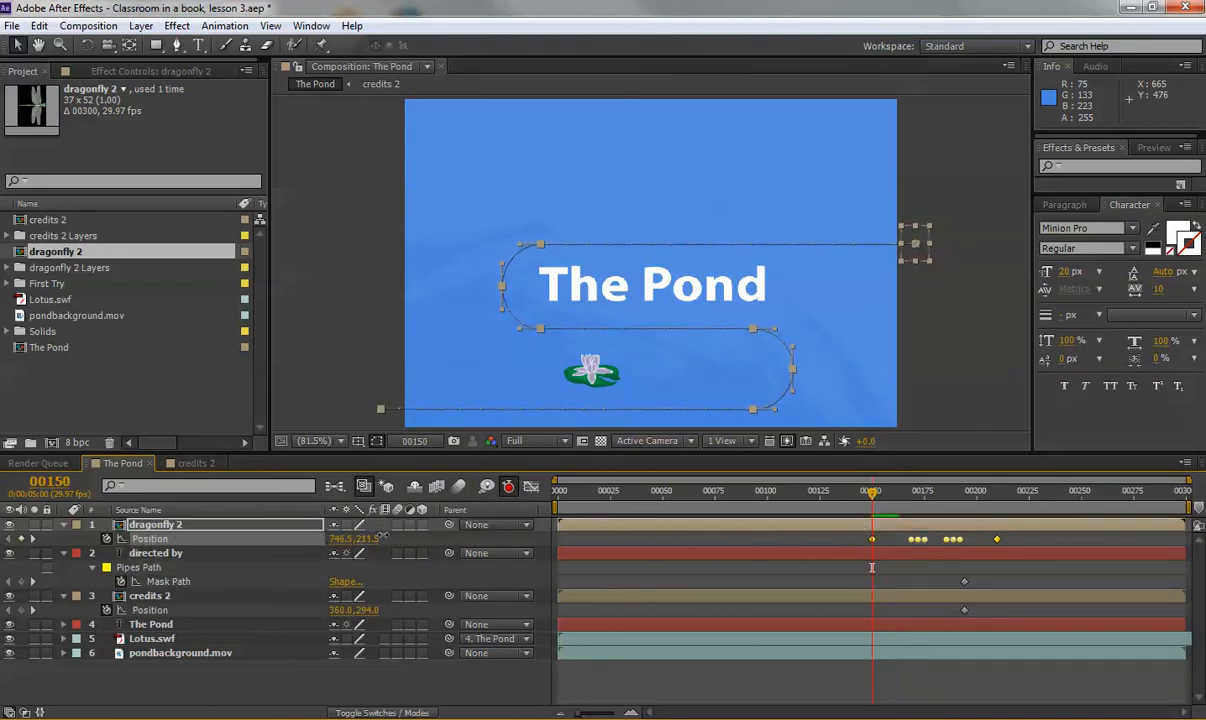
mouse_move(872, 494)
mouse_down()
mouse_move(905, 500)
mouse_move(886, 492)
mouse_up()
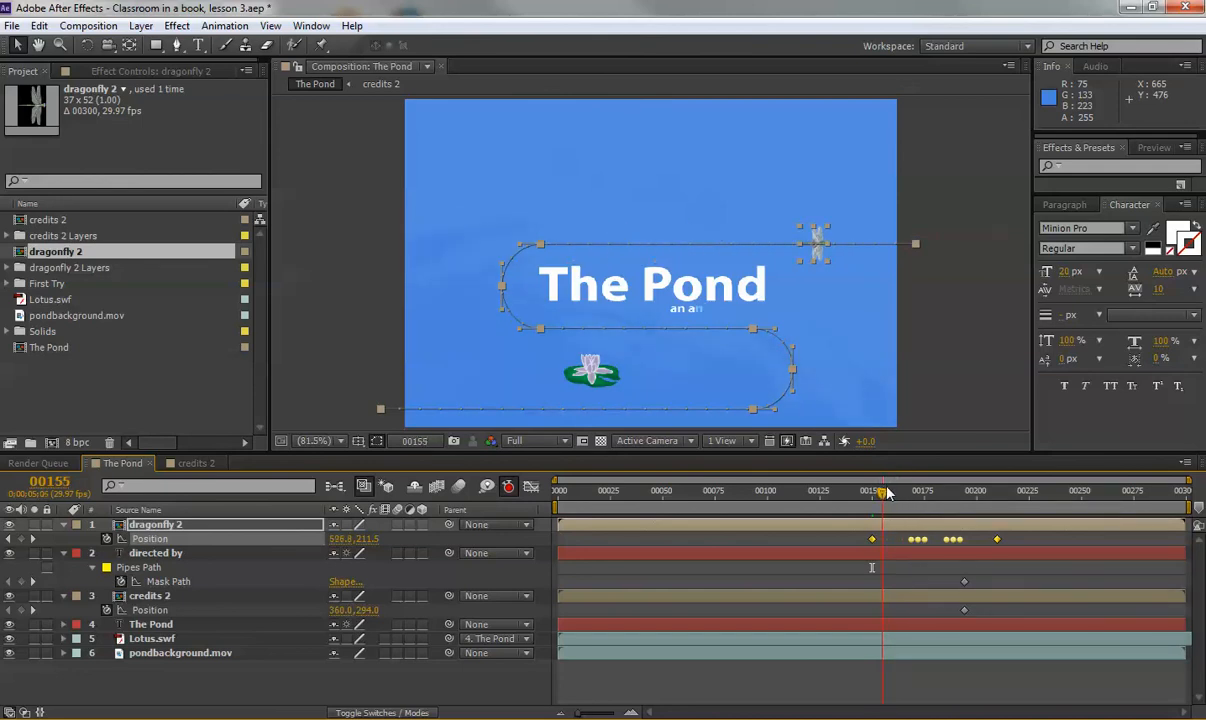
click(210, 558)
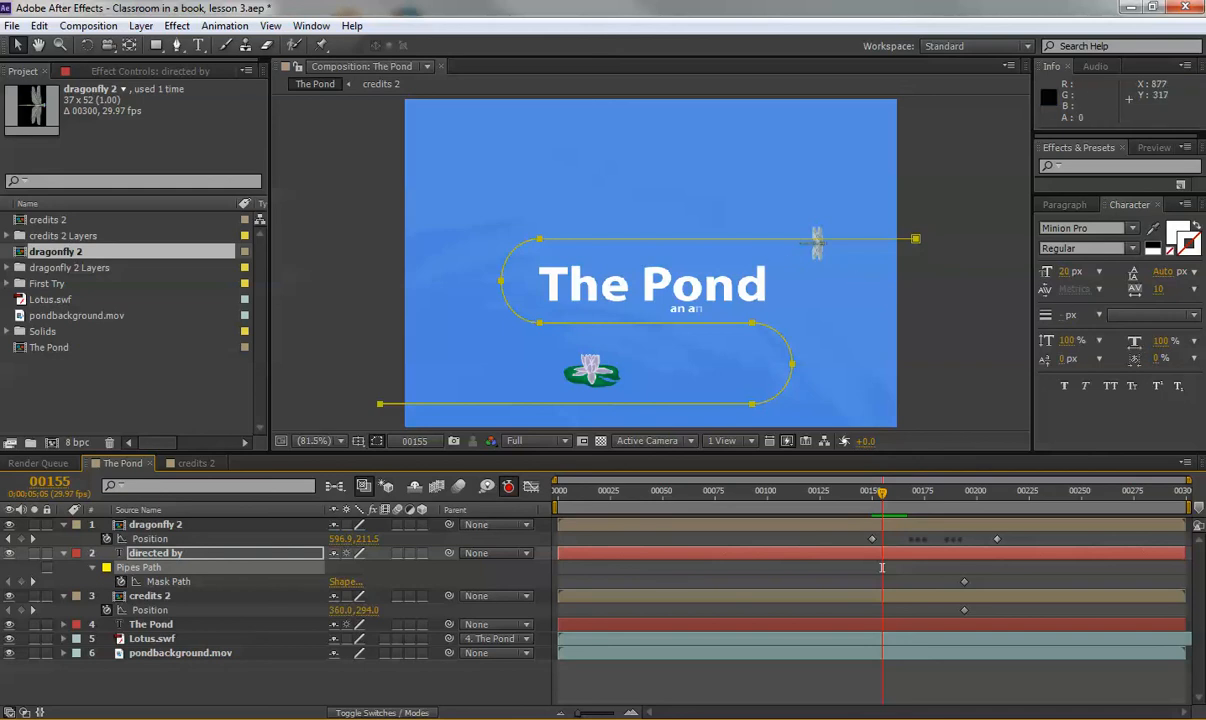
click(170, 527)
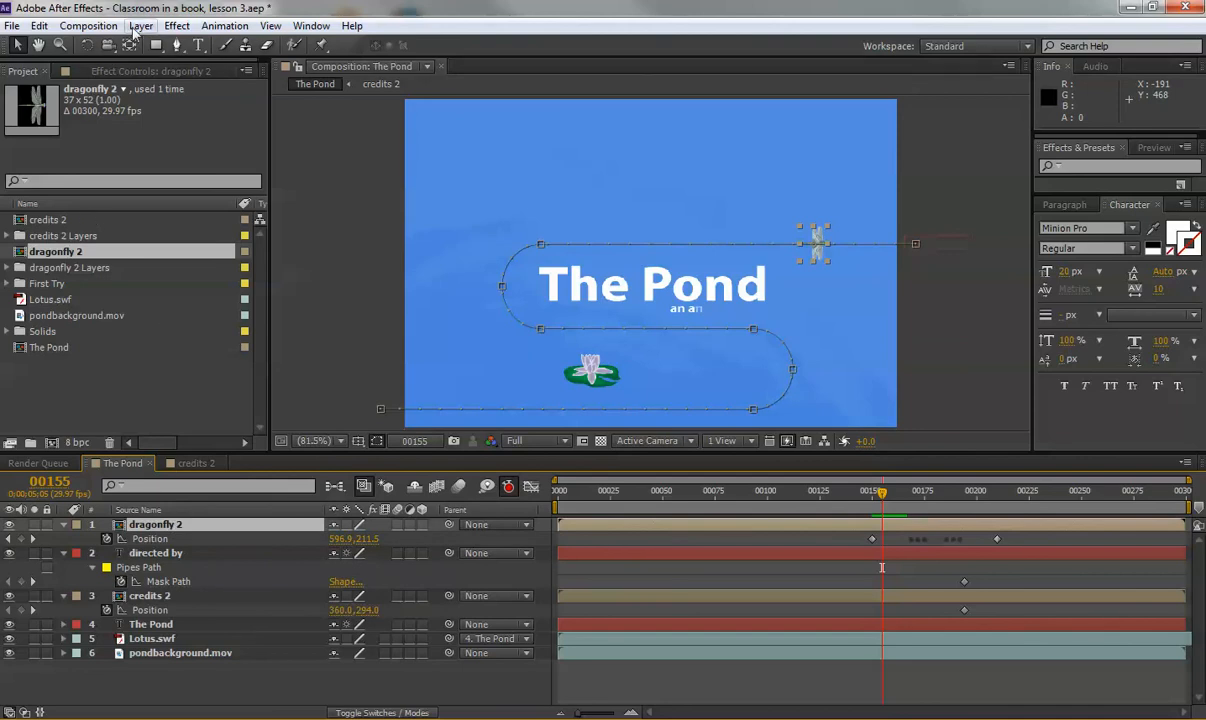
click(140, 26)
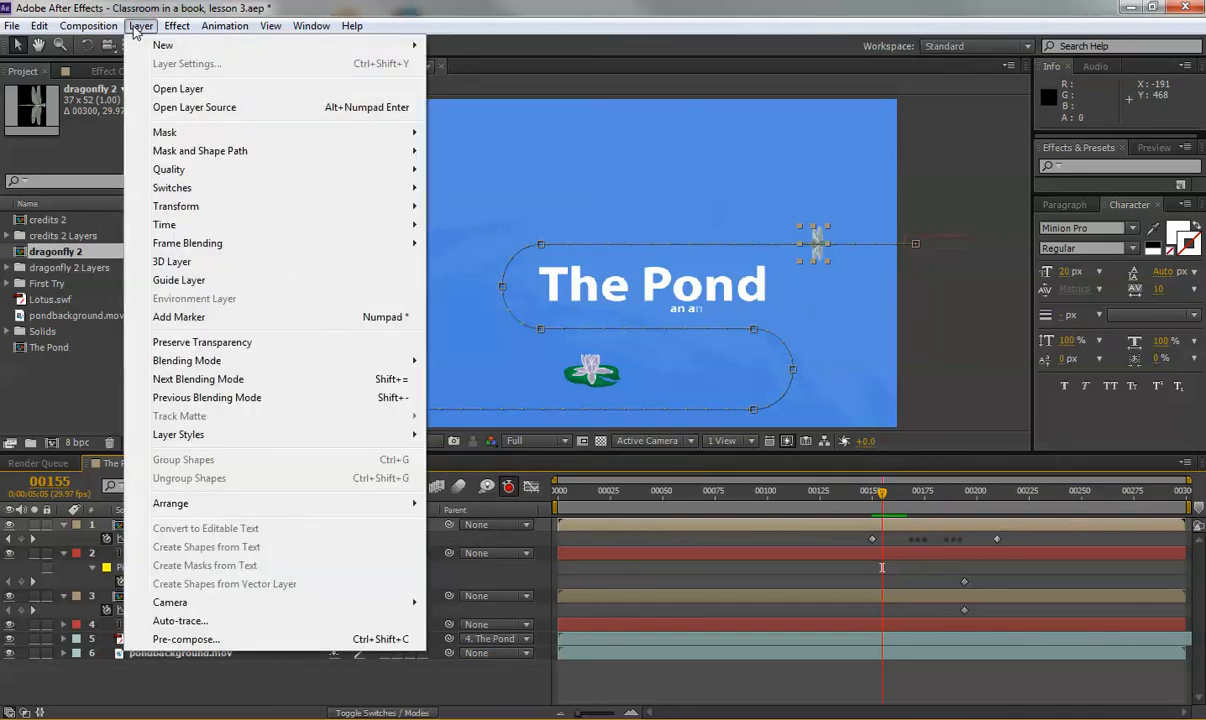
mouse_move(165, 207)
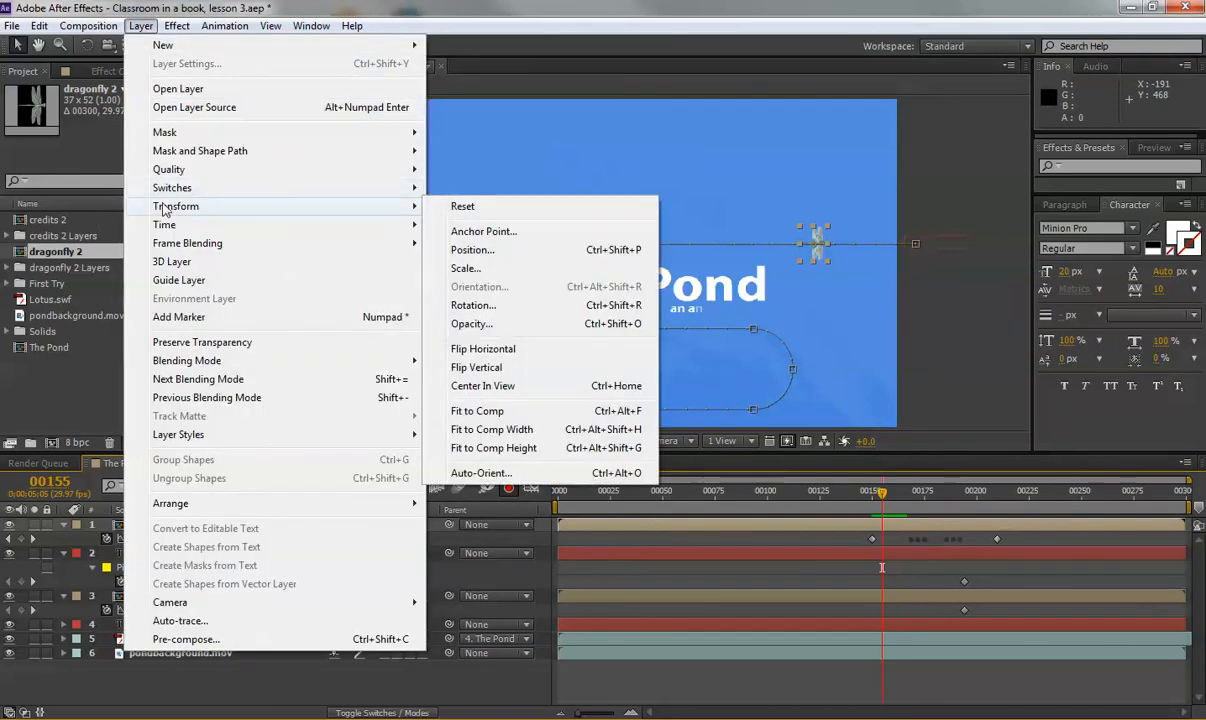
click(488, 473)
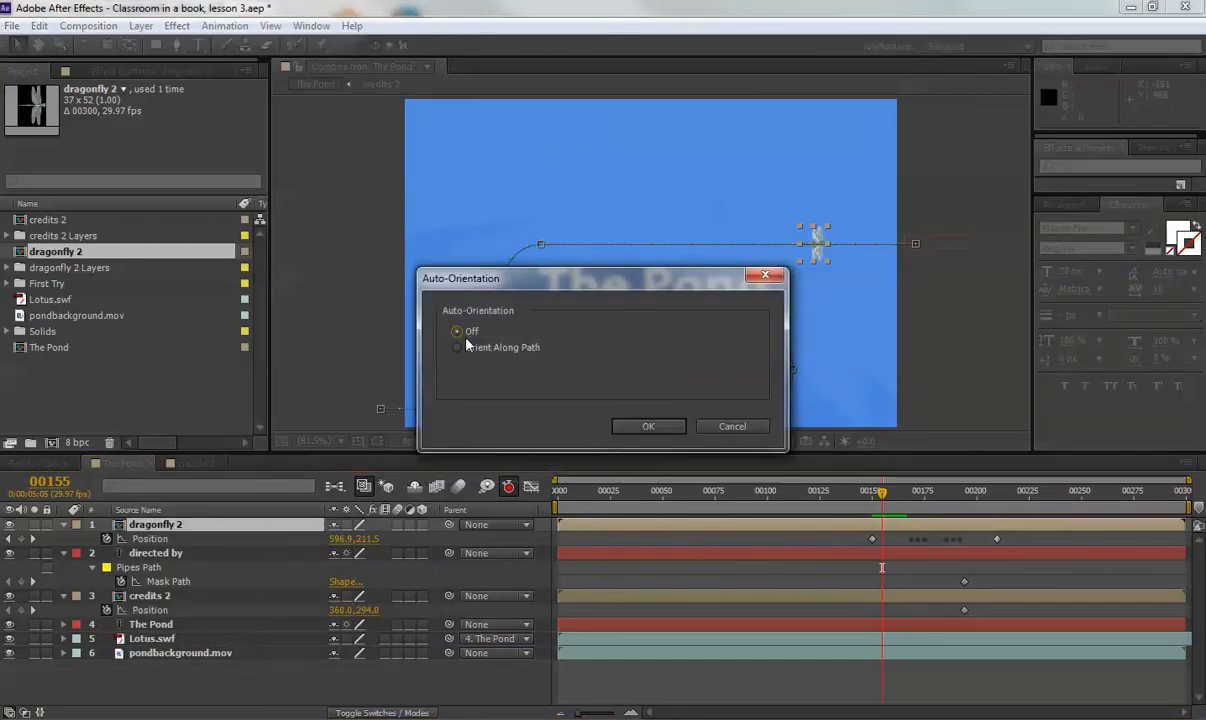
click(648, 425)
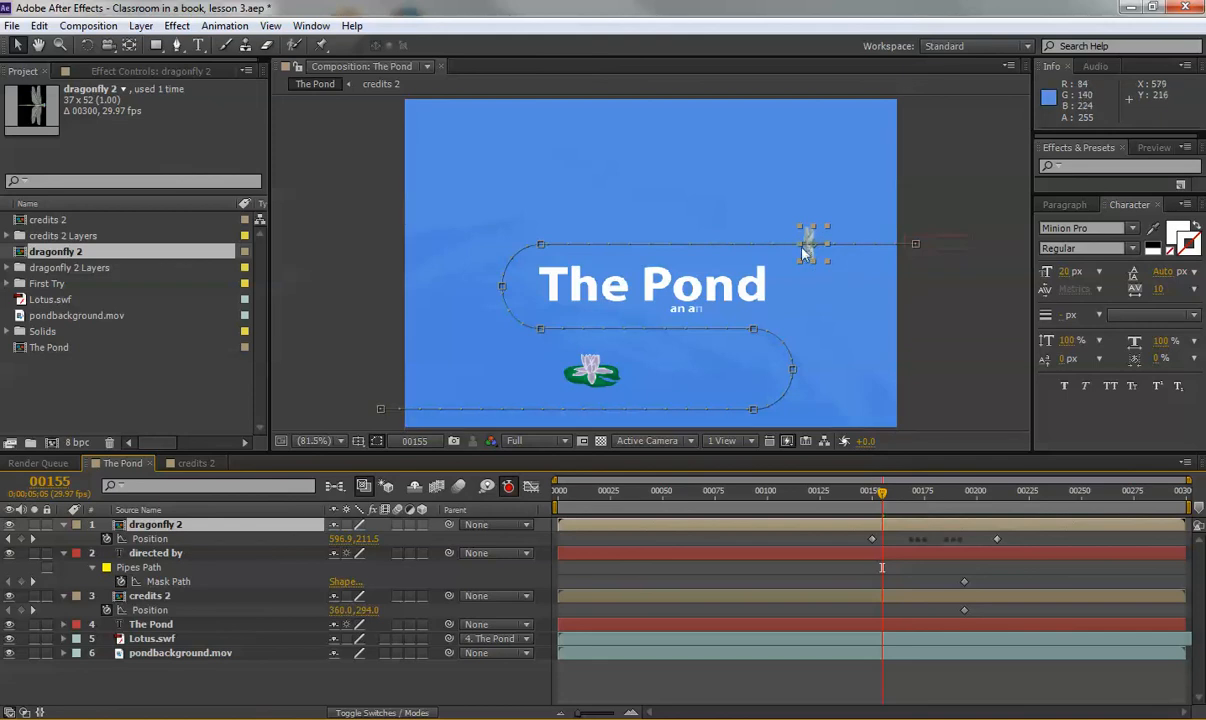
mouse_move(882, 492)
mouse_down()
mouse_move(856, 492)
mouse_move(996, 510)
mouse_move(875, 507)
mouse_move(886, 507)
mouse_up()
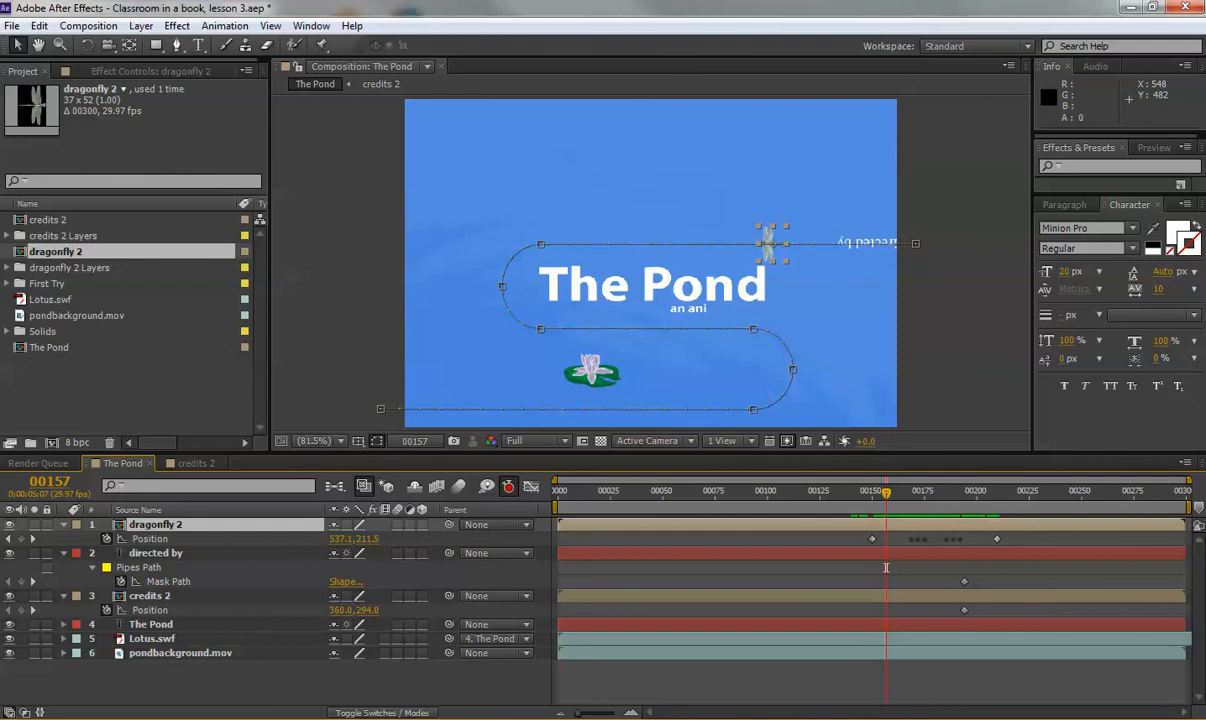
Hide the shown properties of dragonfly 2, directed by and credits 2, then preview the animation.
key(u)
click(150, 543)
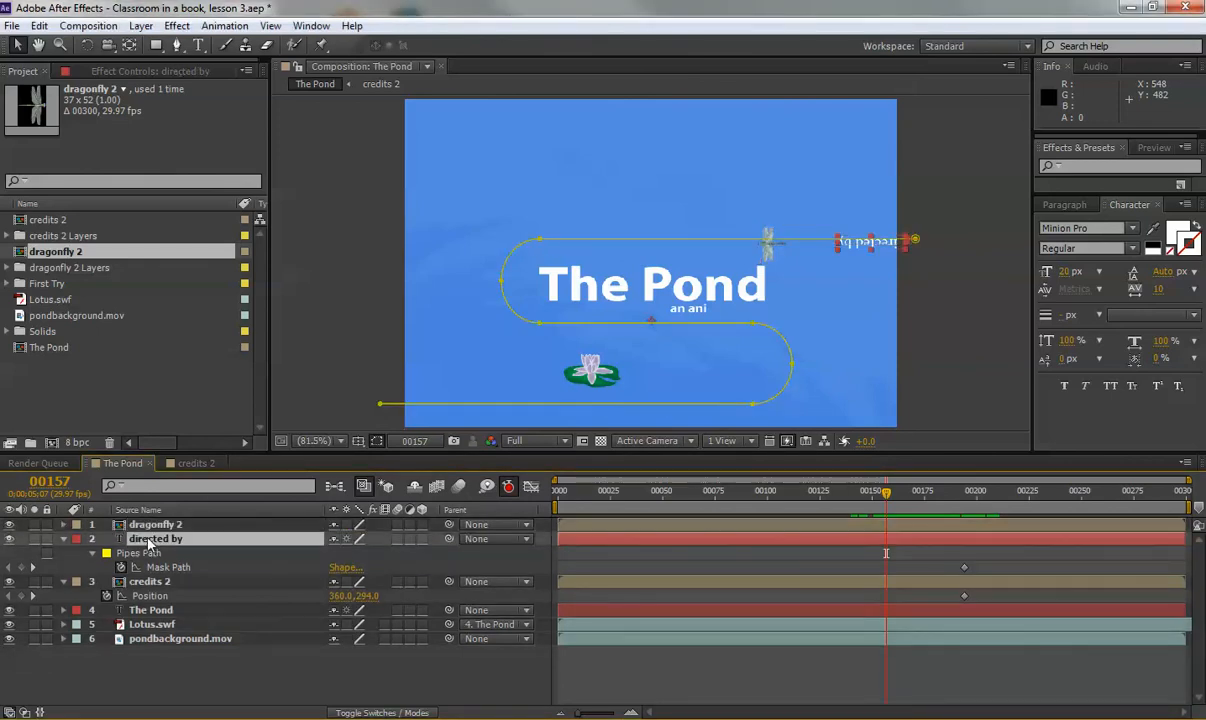
key(u)
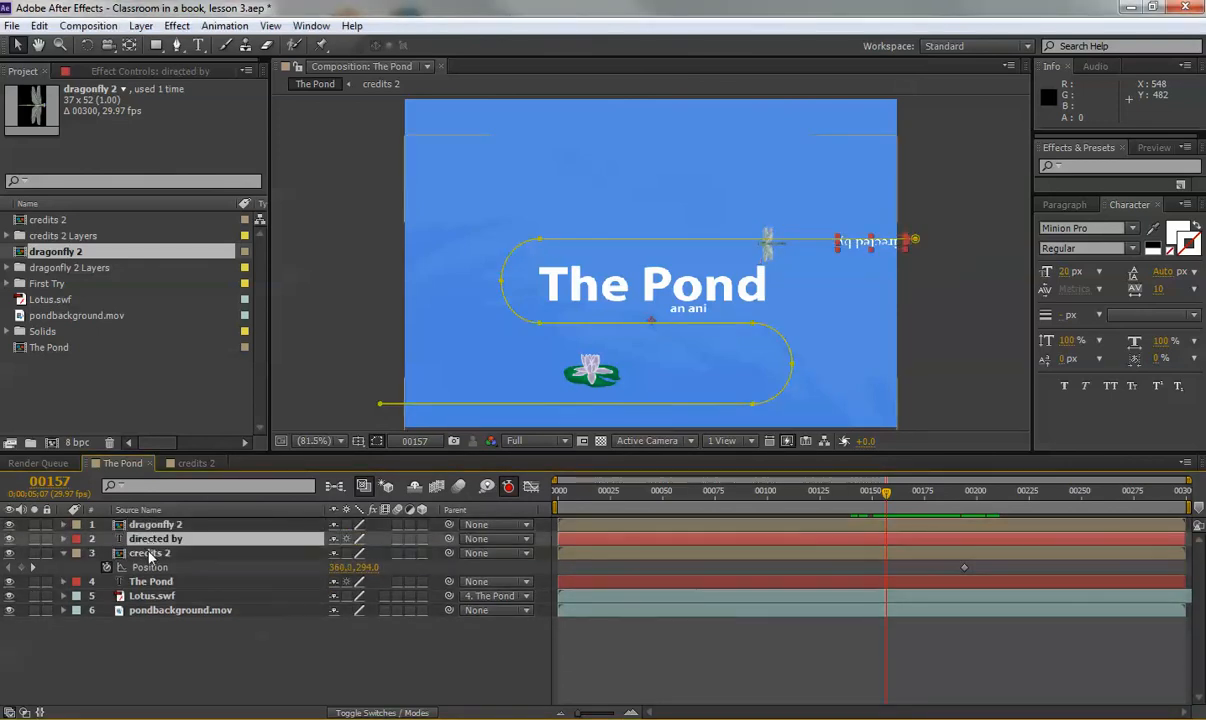
click(148, 553)
key(u)
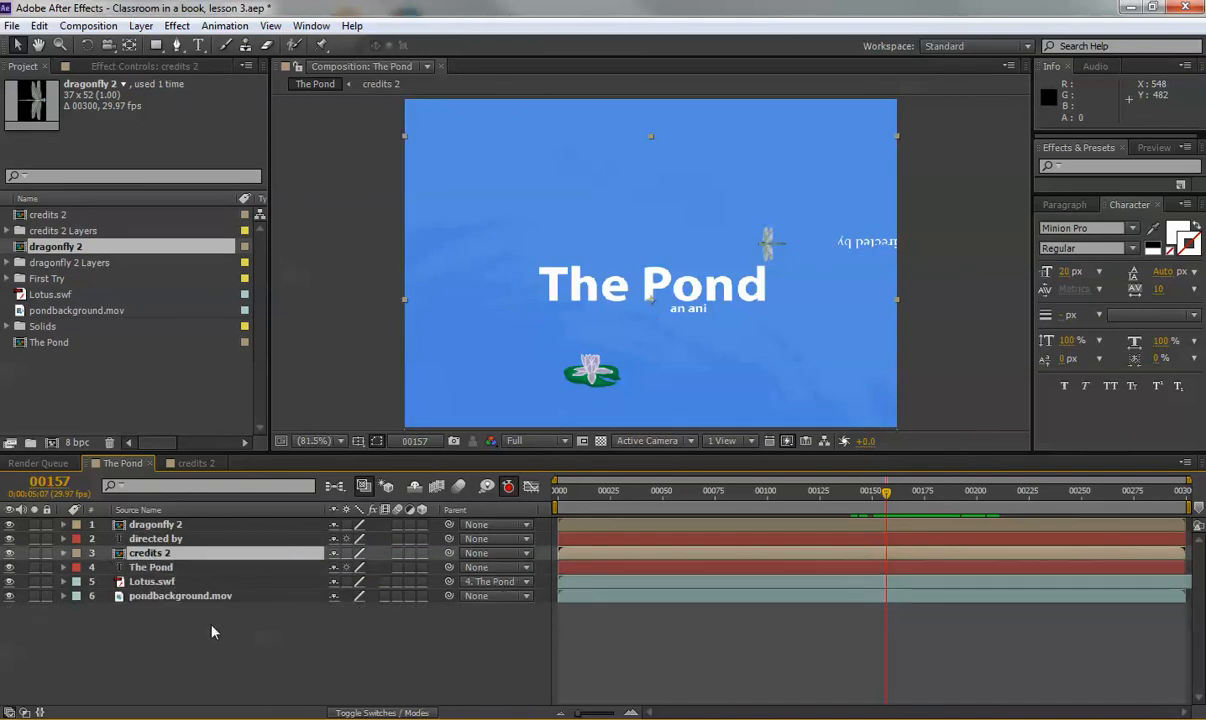
click(213, 634)
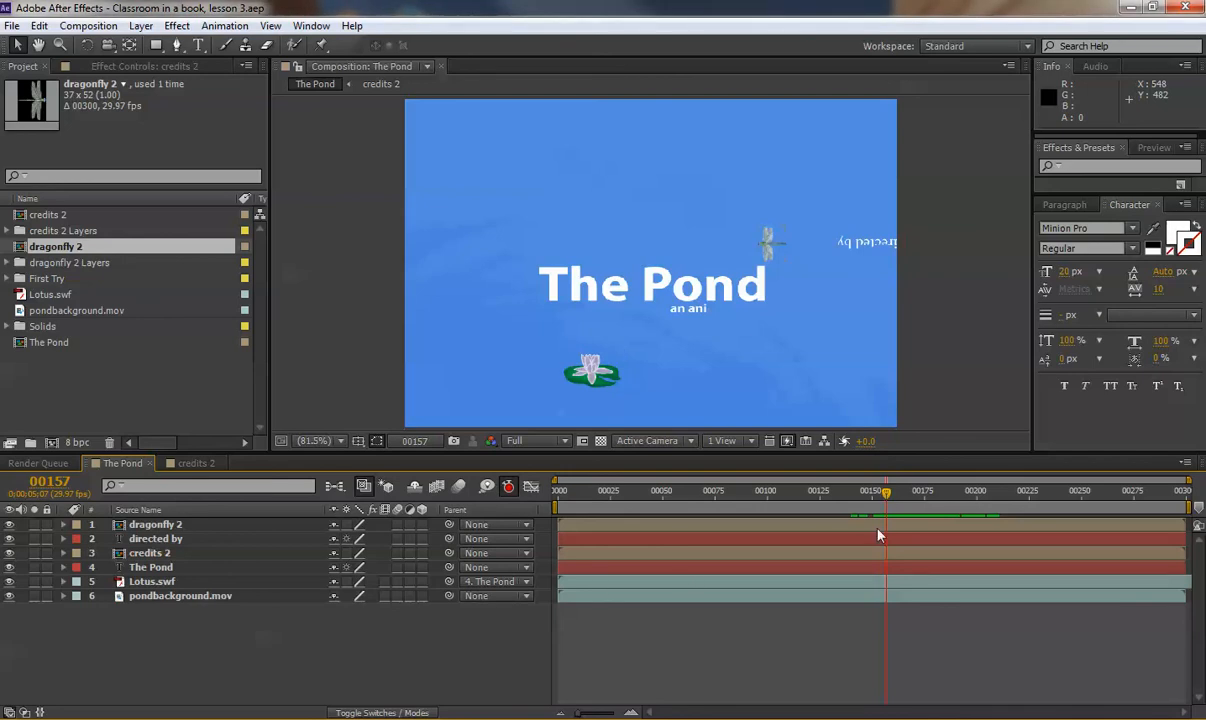
drag(867, 500, 893, 514)
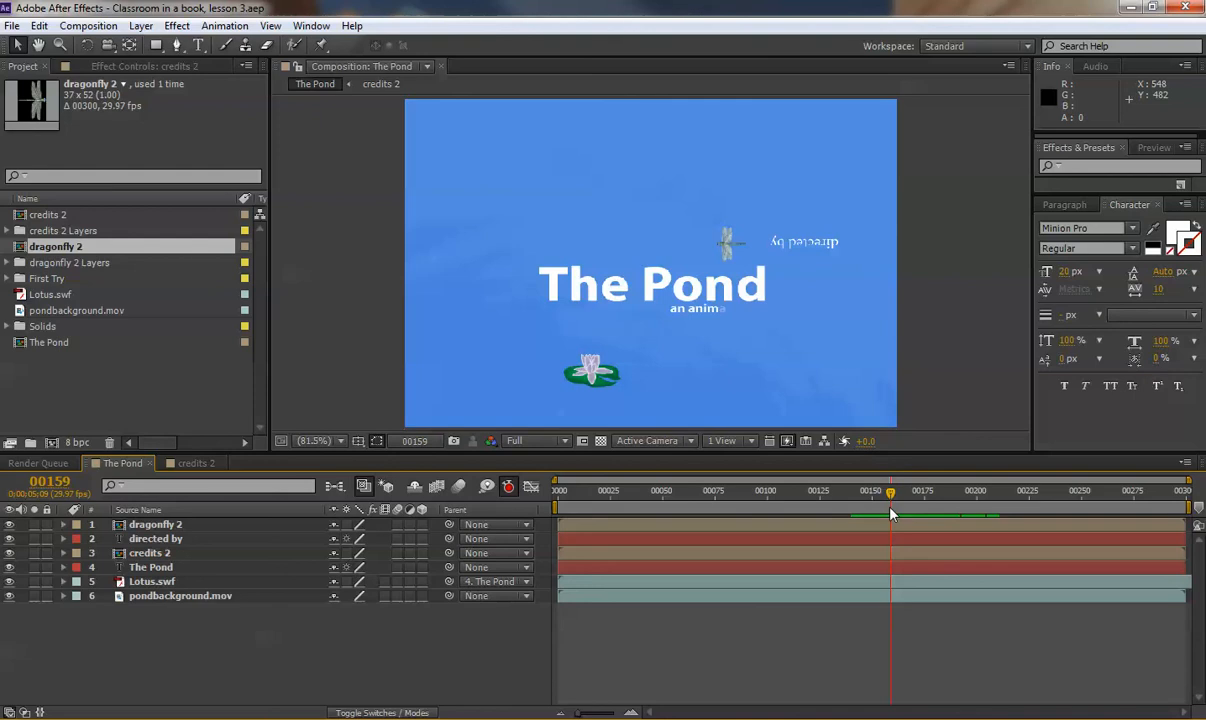
click(168, 540)
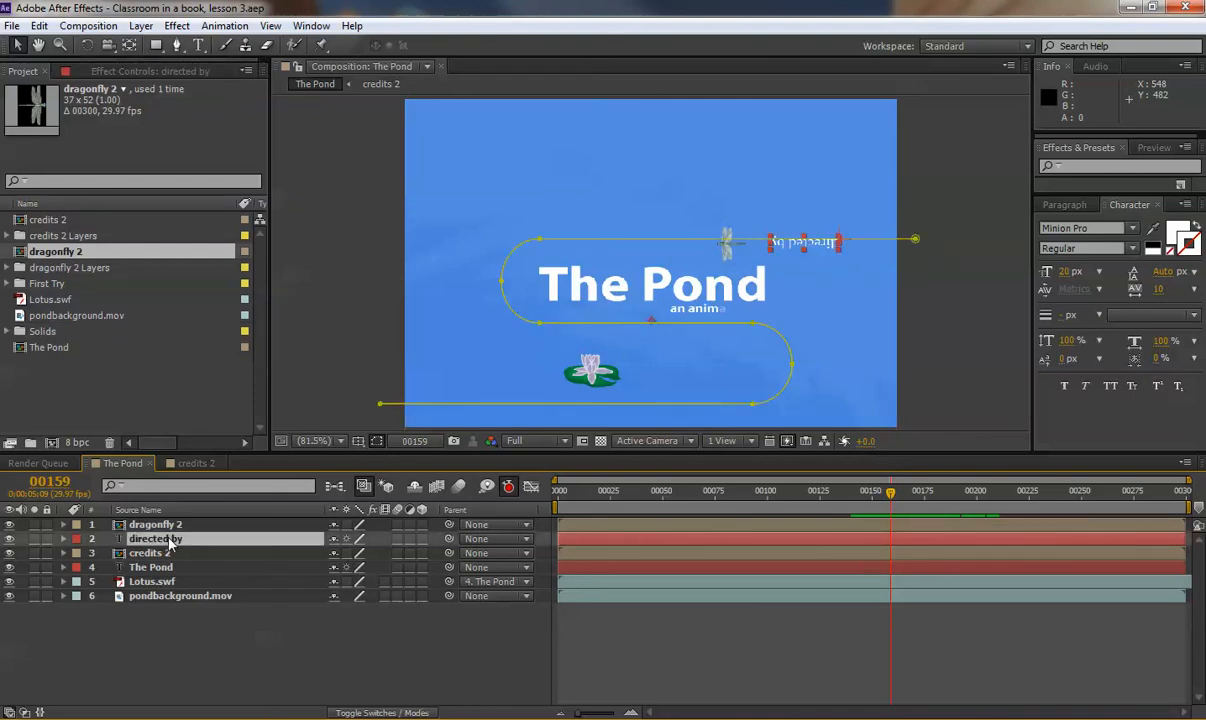
Lower directed by's First Margin at frame 167 so the text trails the dragonfly.
key(u)
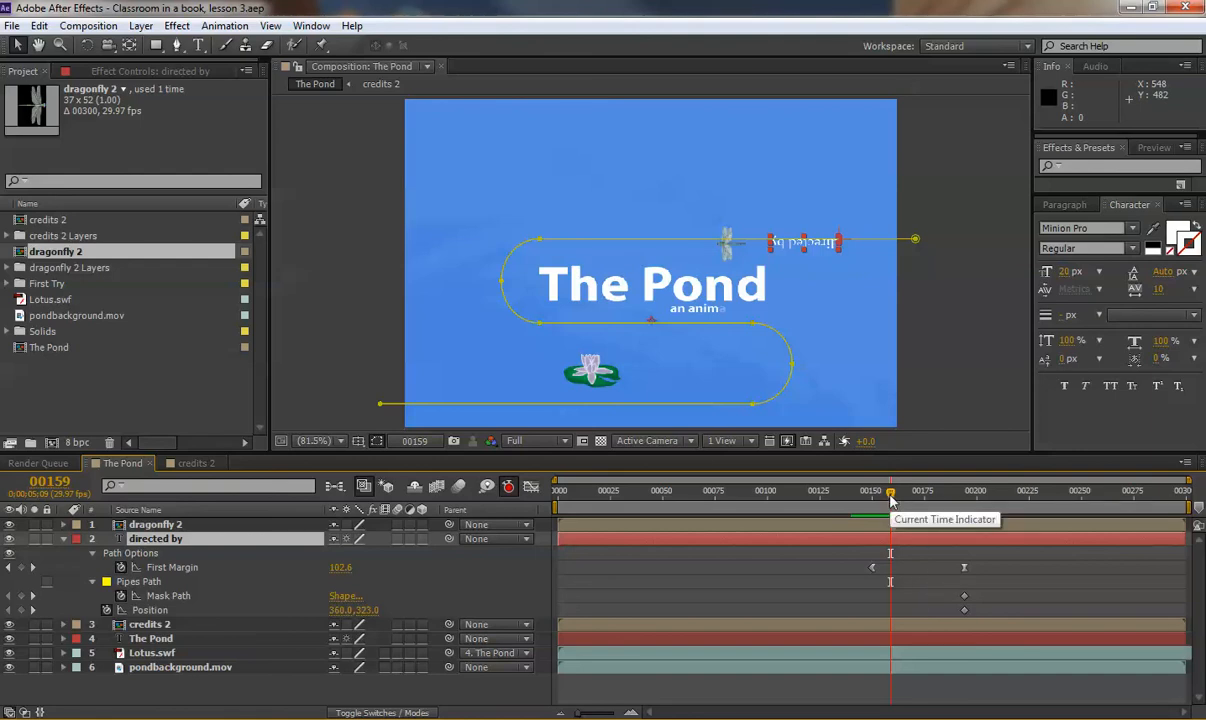
drag(891, 500, 881, 503)
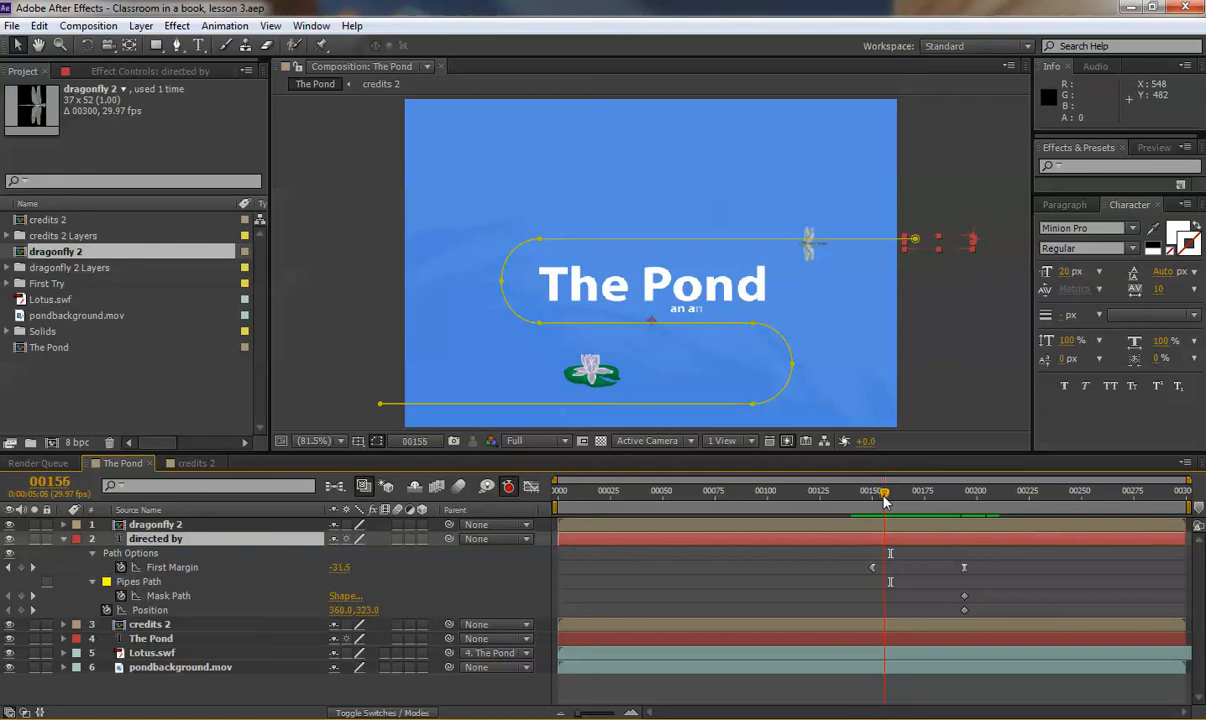
drag(881, 503, 910, 503)
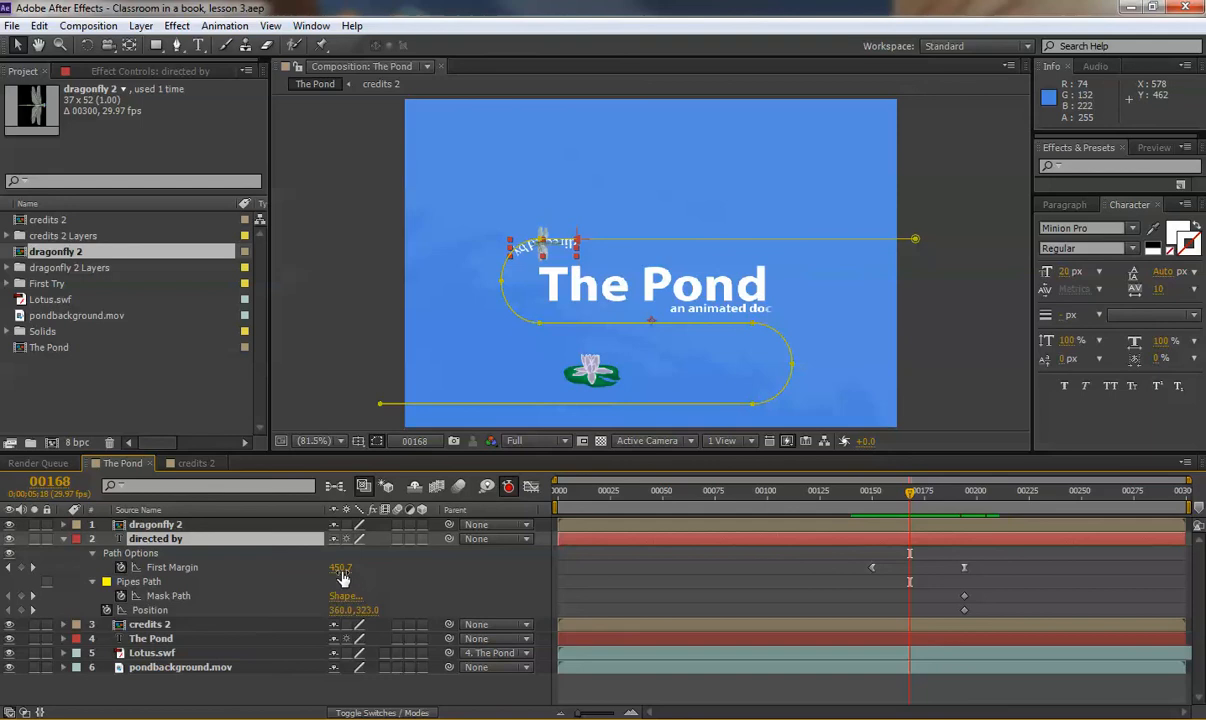
drag(340, 568, 284, 567)
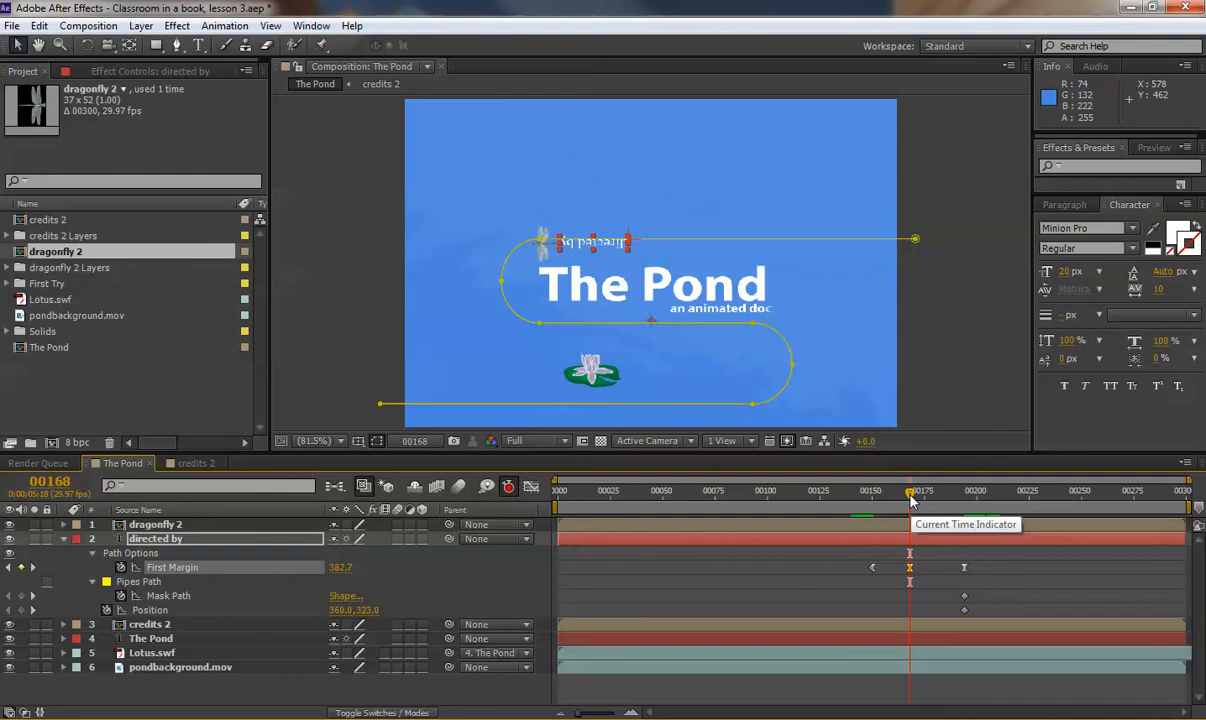
drag(910, 500, 925, 501)
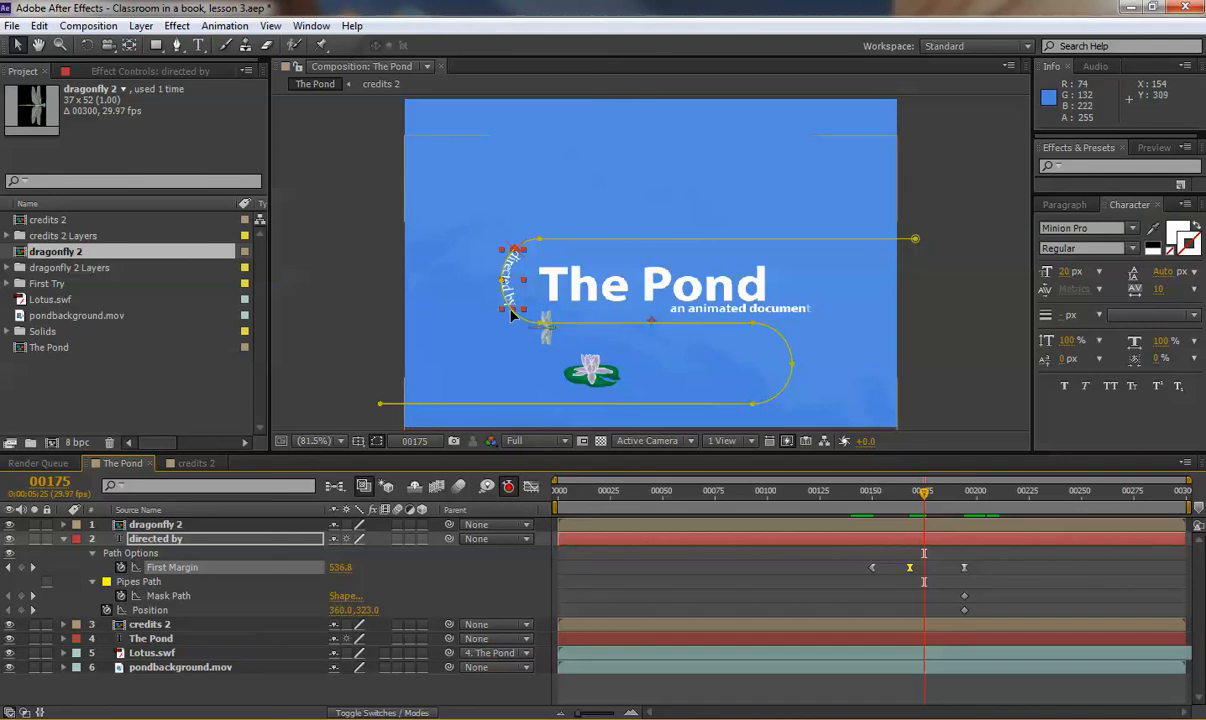
click(338, 568)
drag(341, 567, 365, 563)
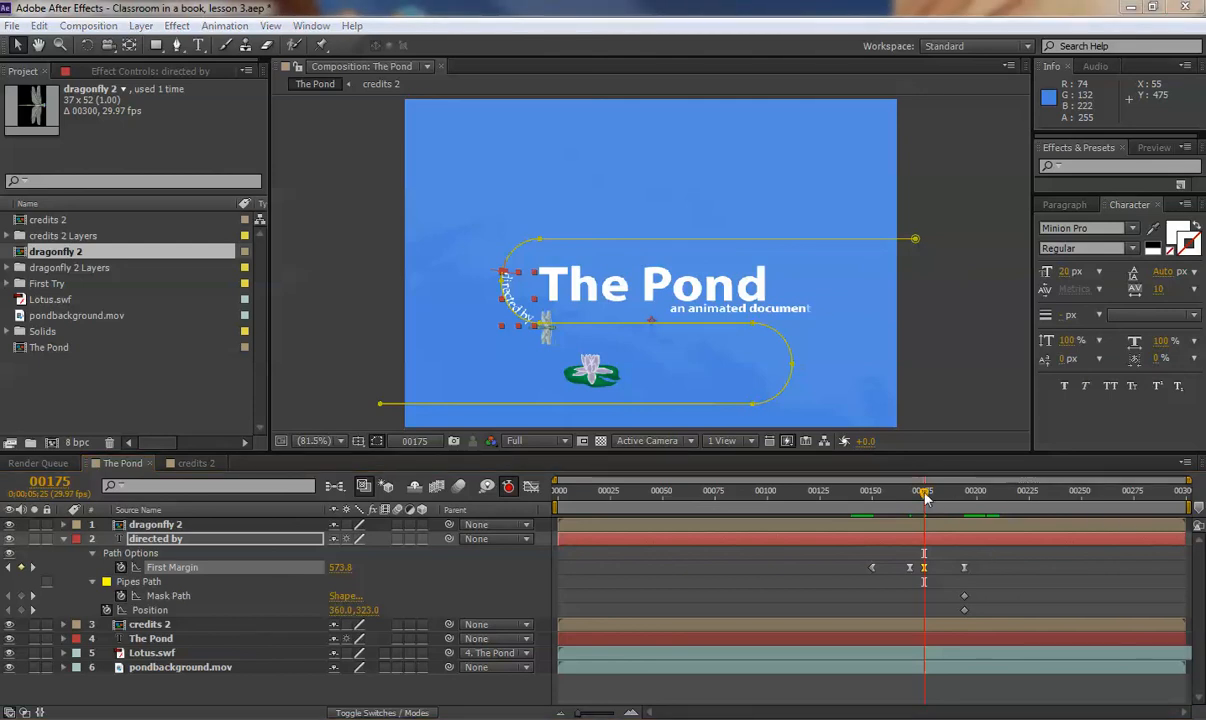
drag(925, 497, 886, 503)
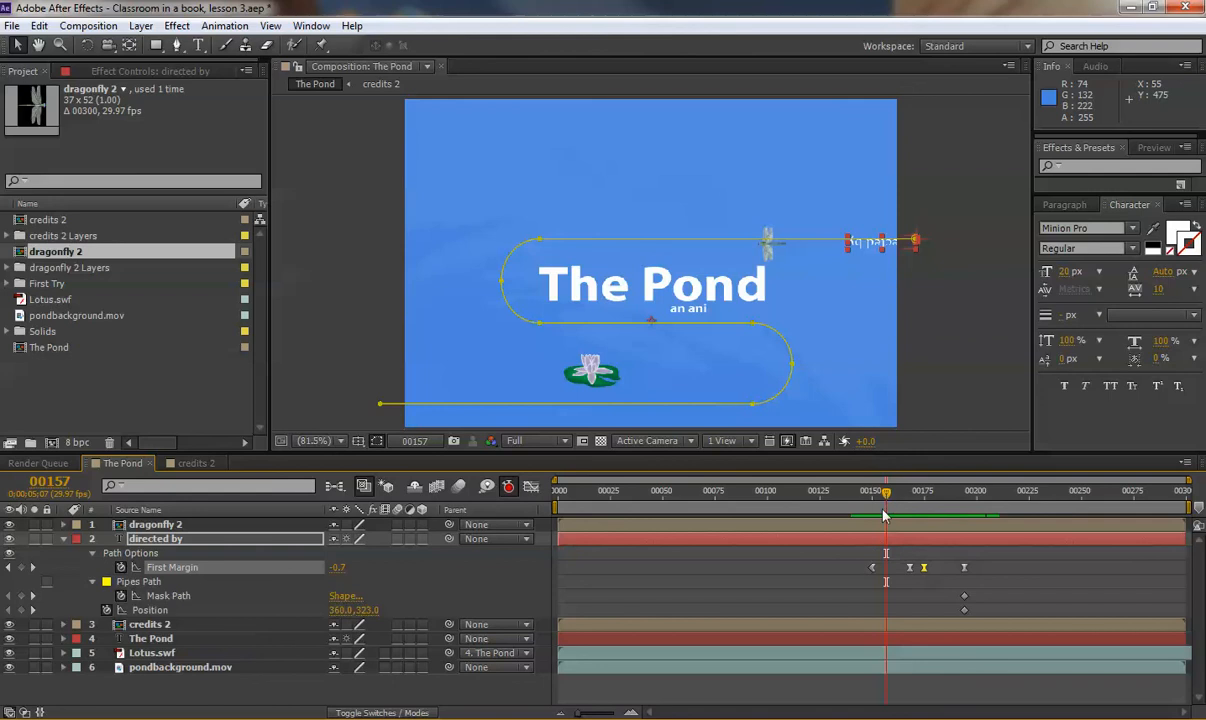
Shift the First Margin keyframe slightly earlier and review the text moving along the path.
key(Page_Up)
key(Page_Up)
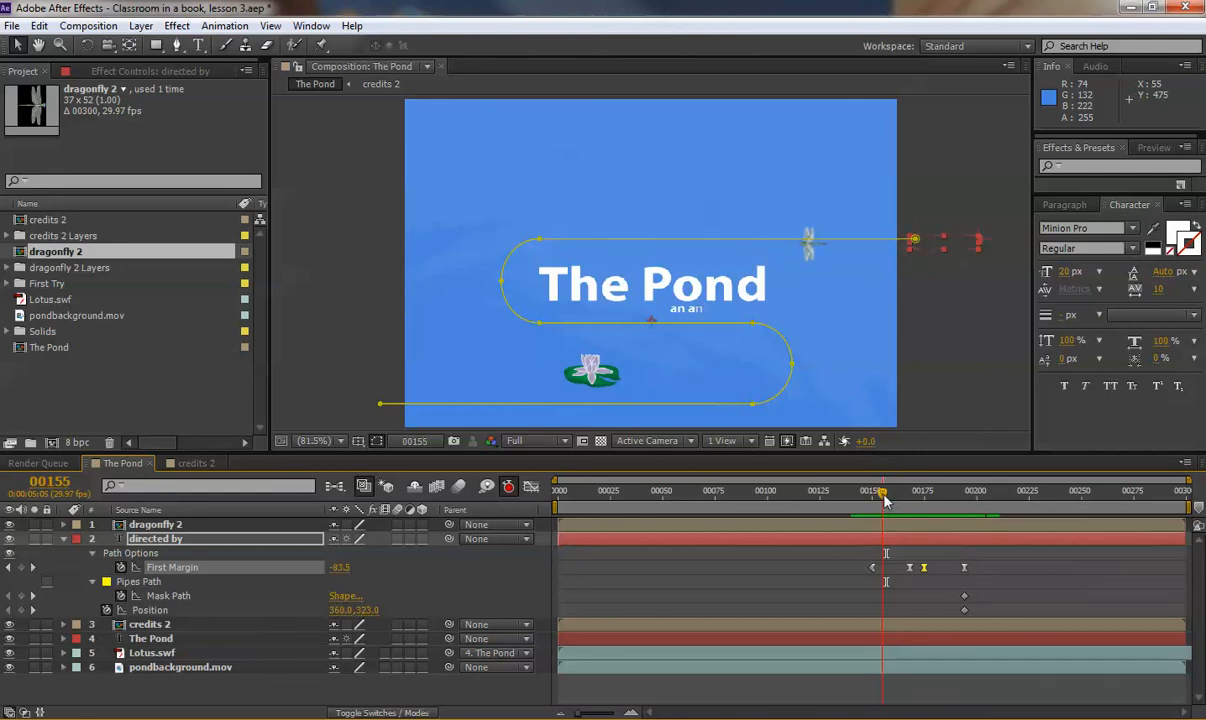
drag(873, 569, 866, 572)
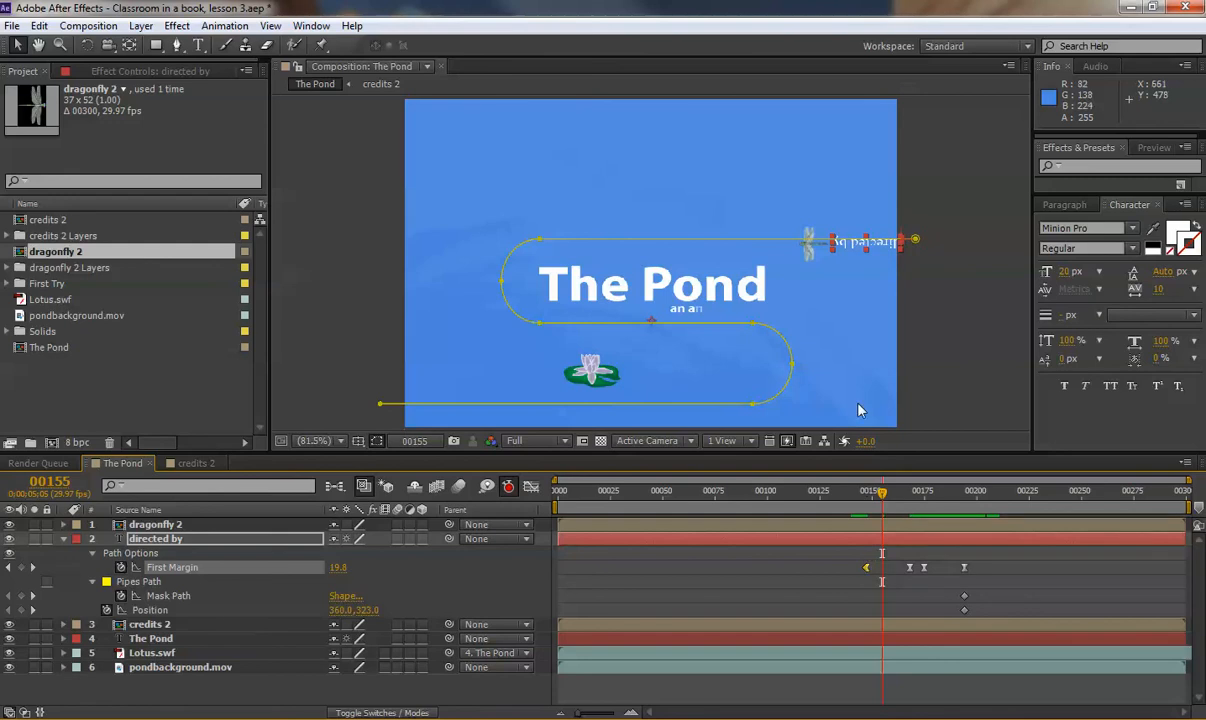
drag(900, 504, 906, 549)
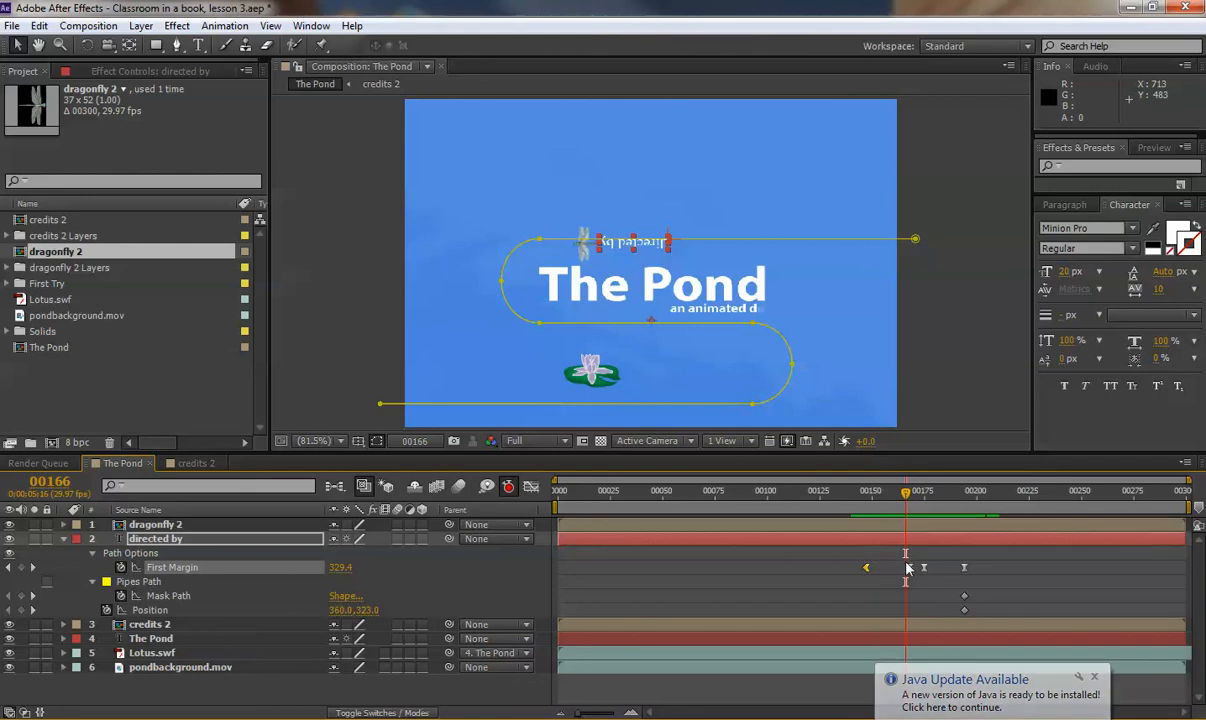
Narrow the work area to roughly frames 132–210 around the dragonfly pass.
click(910, 494)
drag(910, 497, 851, 492)
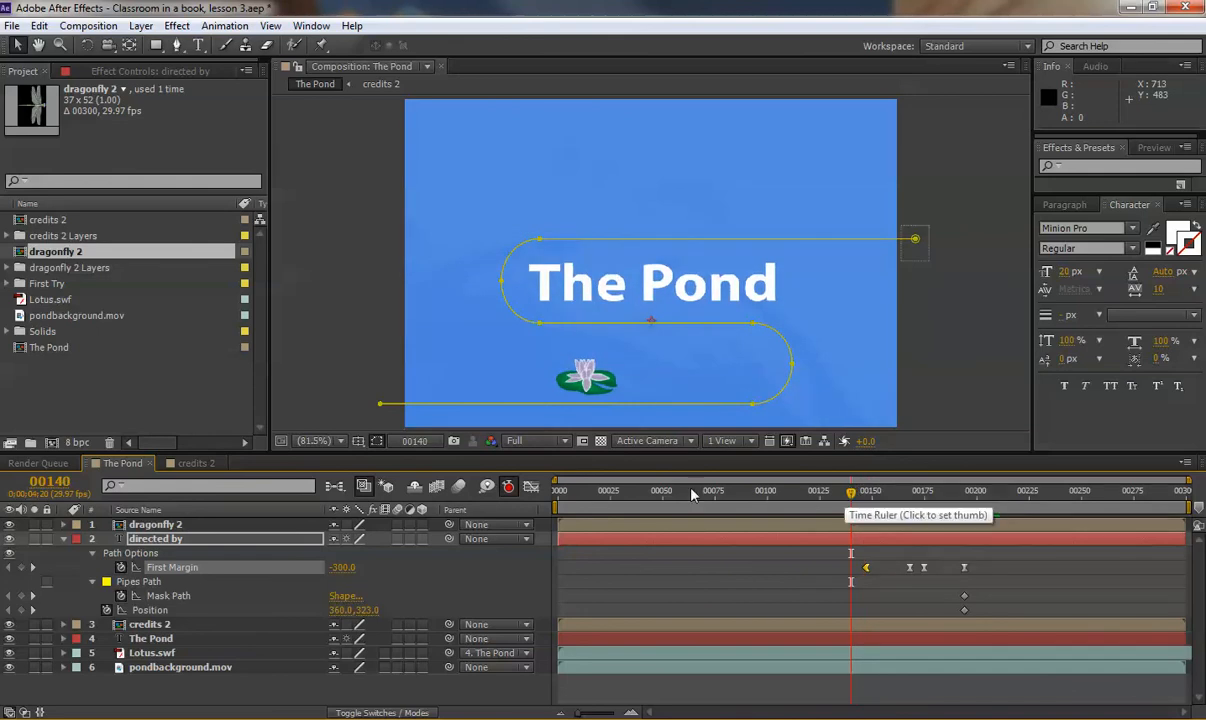
drag(557, 505, 835, 508)
drag(1187, 507, 1003, 508)
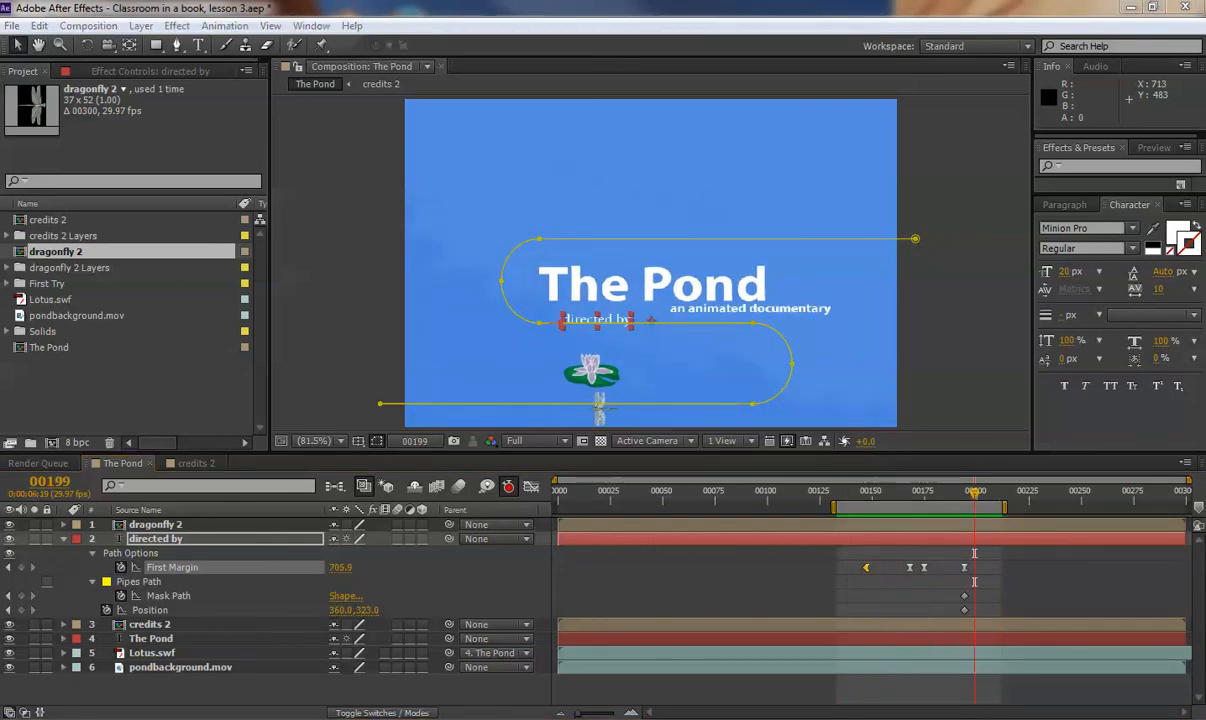
Confirm the text sits behind the dragonfly at frame 00156, then collapse the directed by layer.
drag(840, 495, 905, 502)
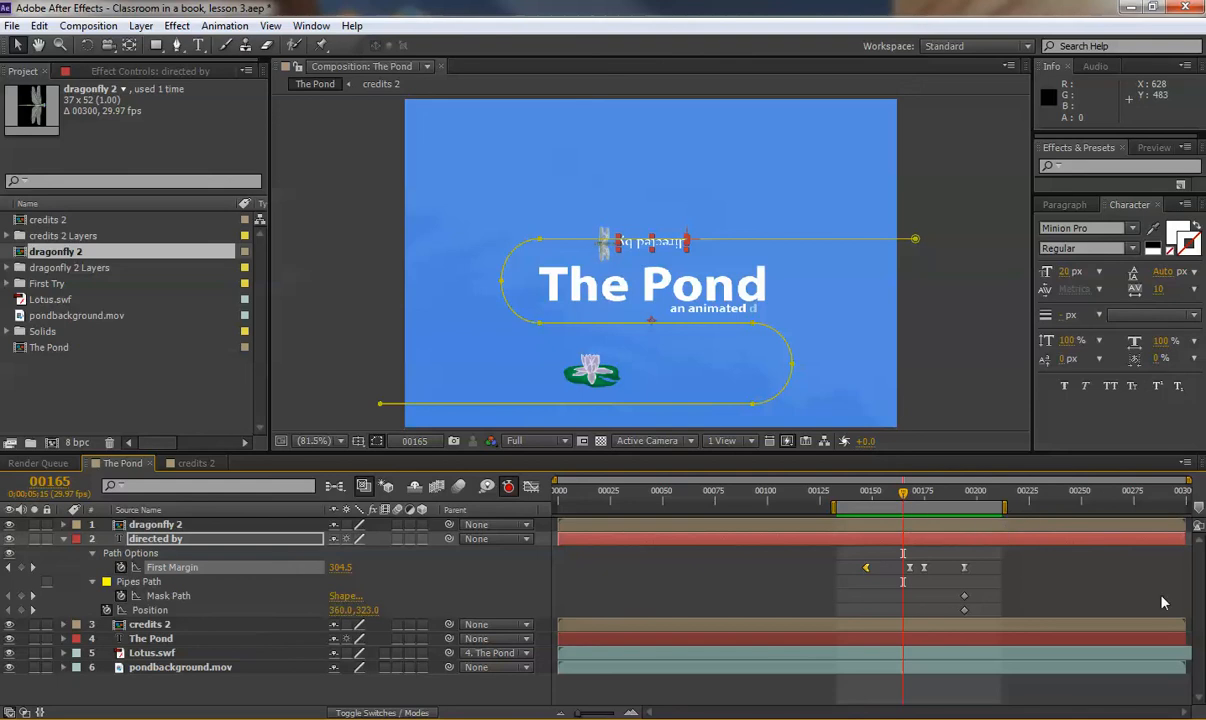
drag(901, 496, 886, 499)
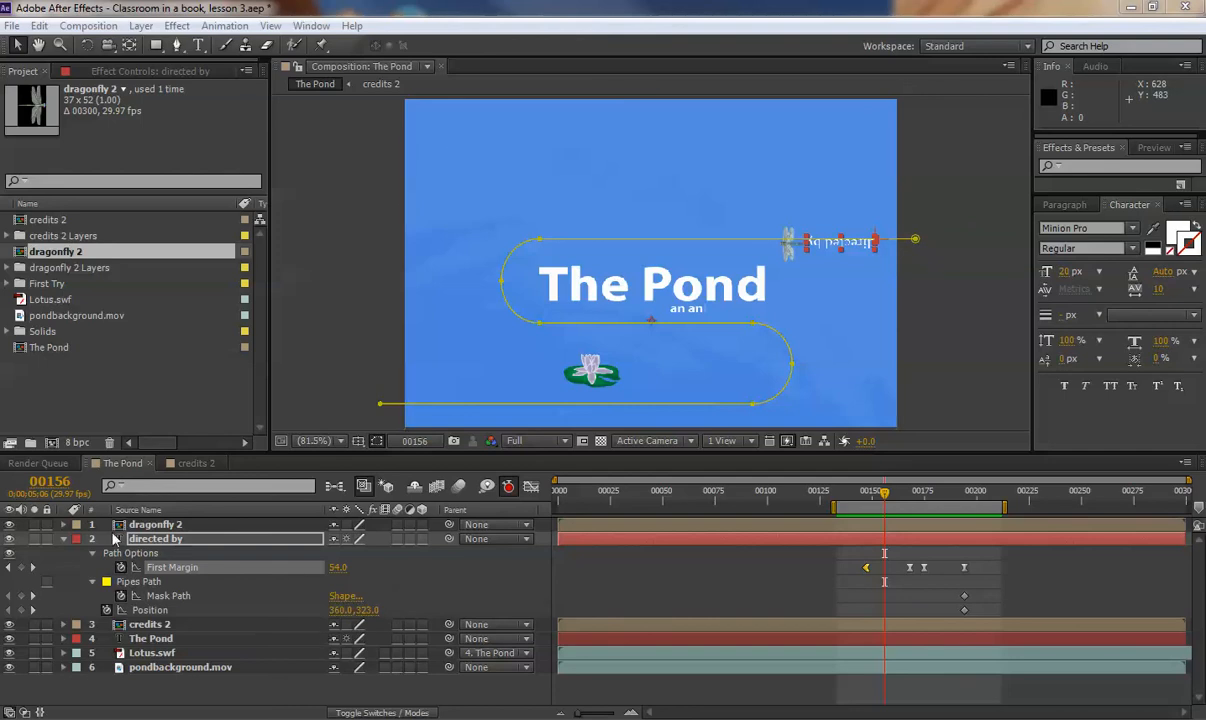
click(66, 540)
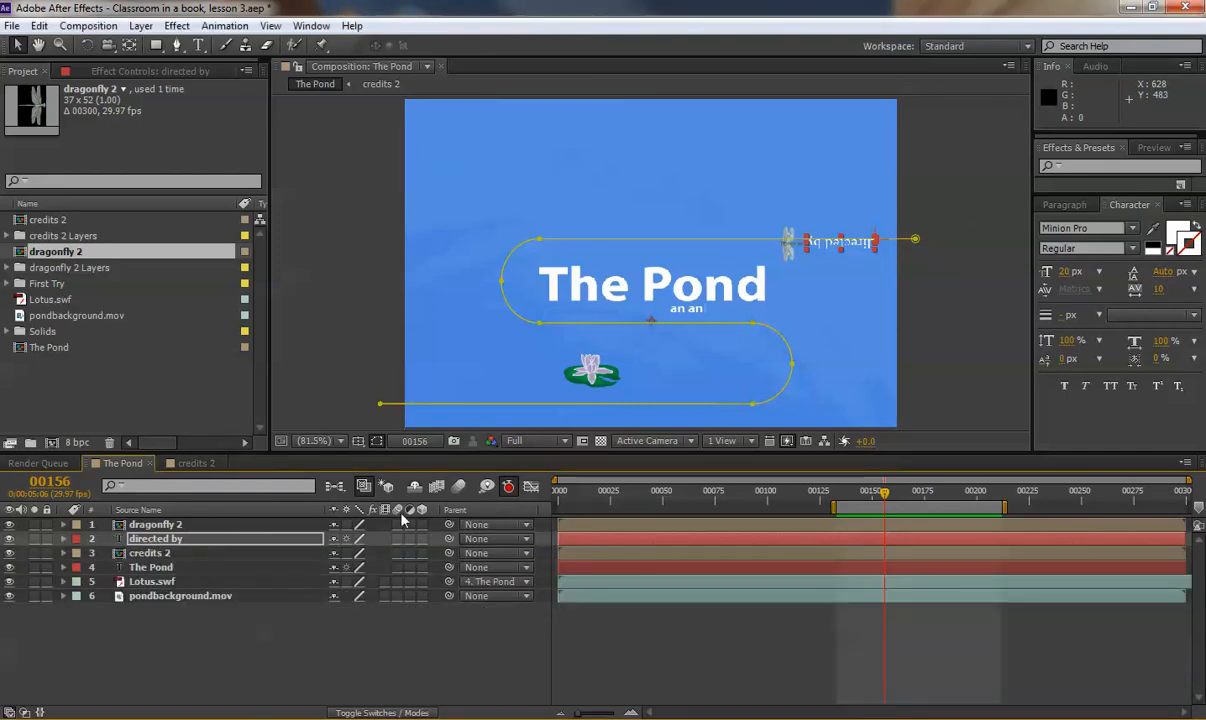
Enable motion blur on layers 1–4 and open the credits 2 precomp.
drag(397, 525, 397, 585)
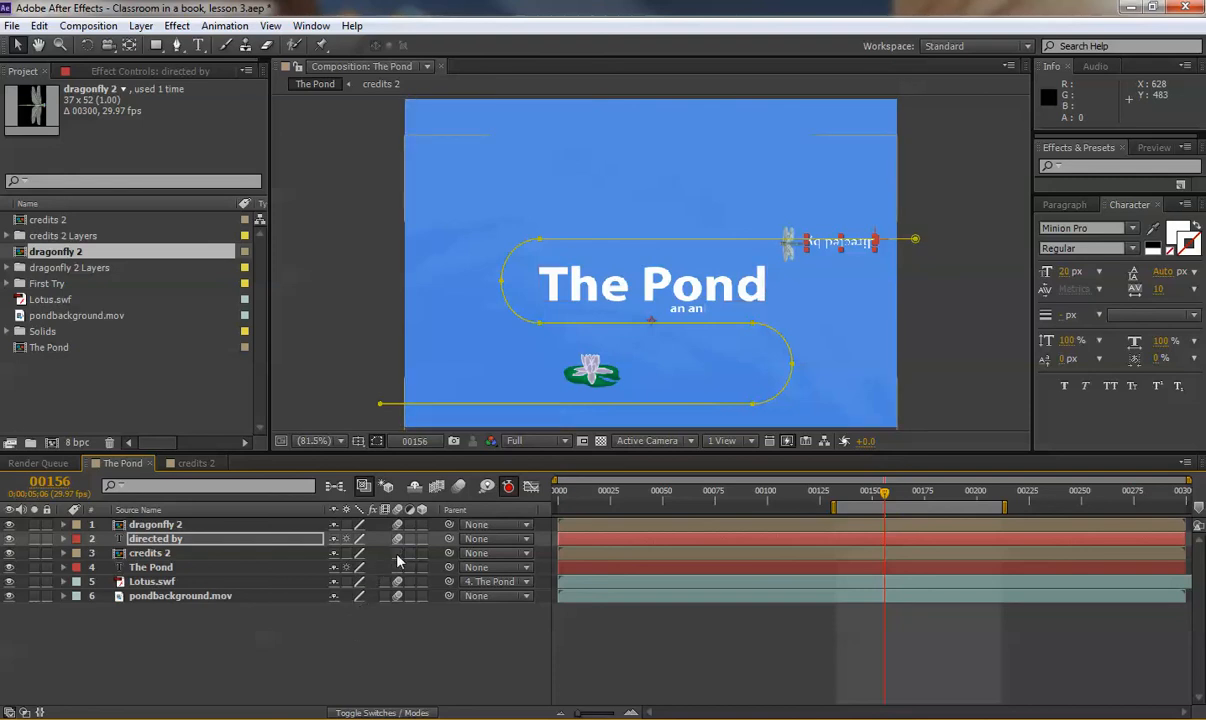
click(127, 554)
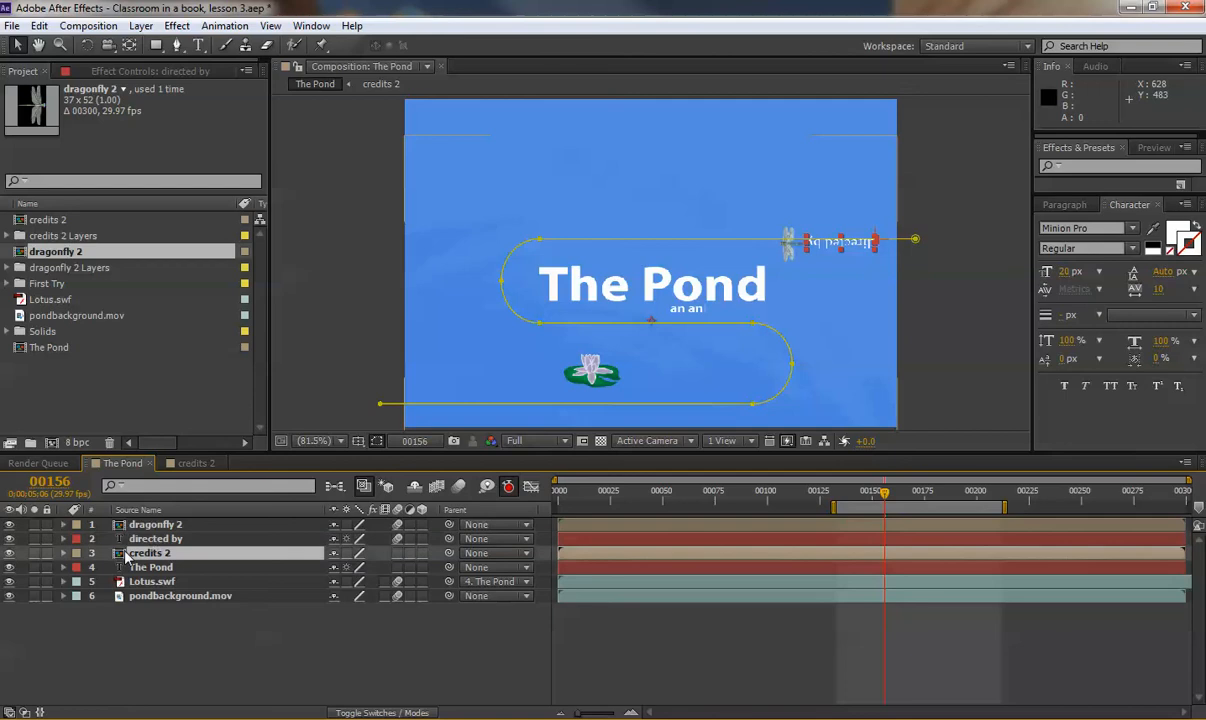
double_click(127, 554)
scroll(77, 563, up, 2)
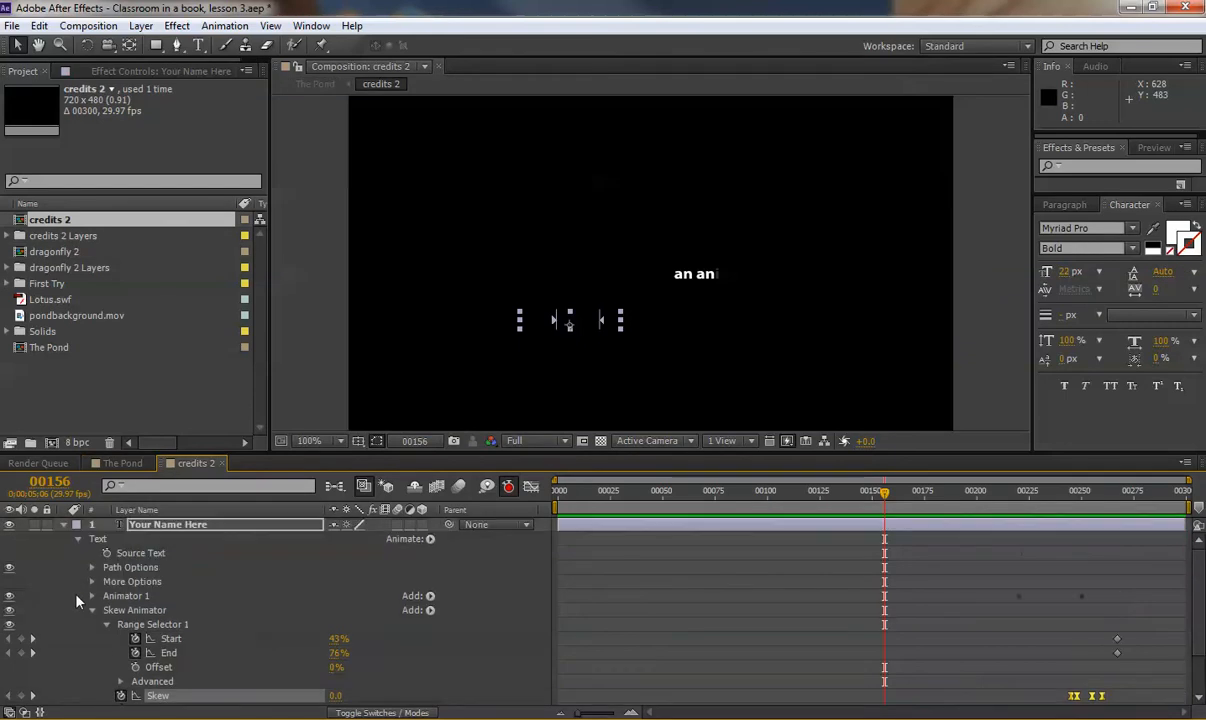
Collapse Your Name Here and an animatd dokumentary, turn on their motion blur, and return to The Pond.
click(63, 525)
click(63, 539)
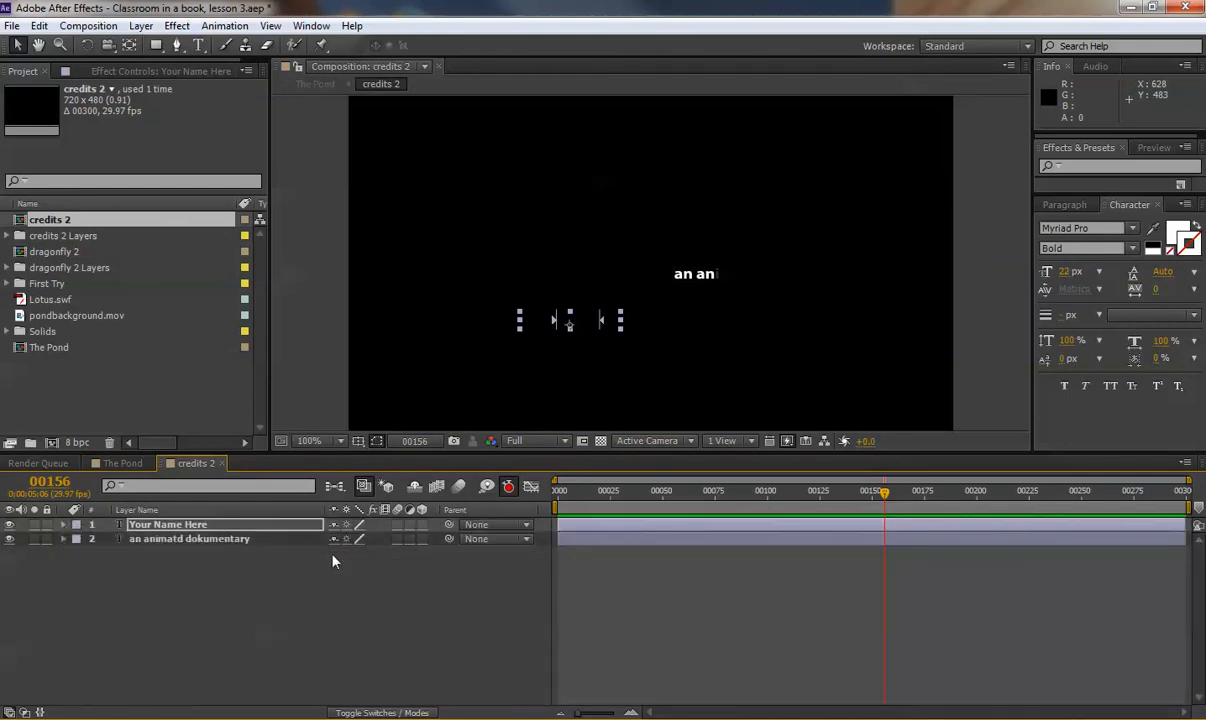
drag(399, 526, 396, 539)
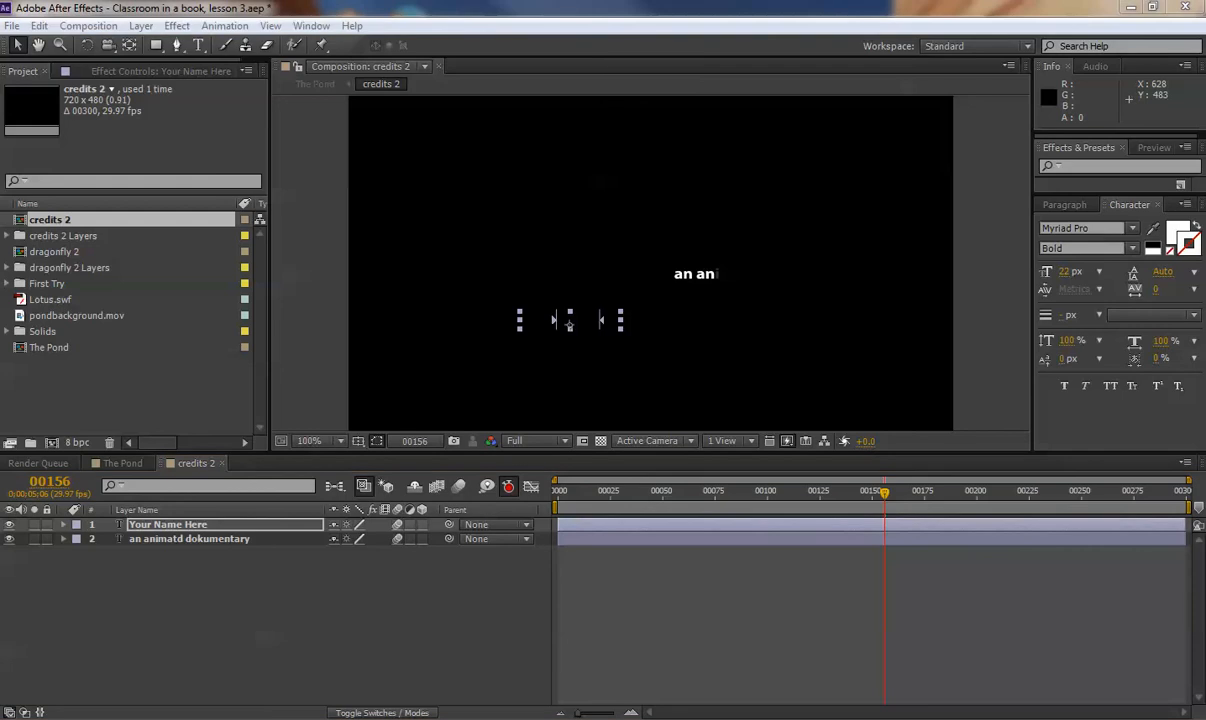
click(125, 464)
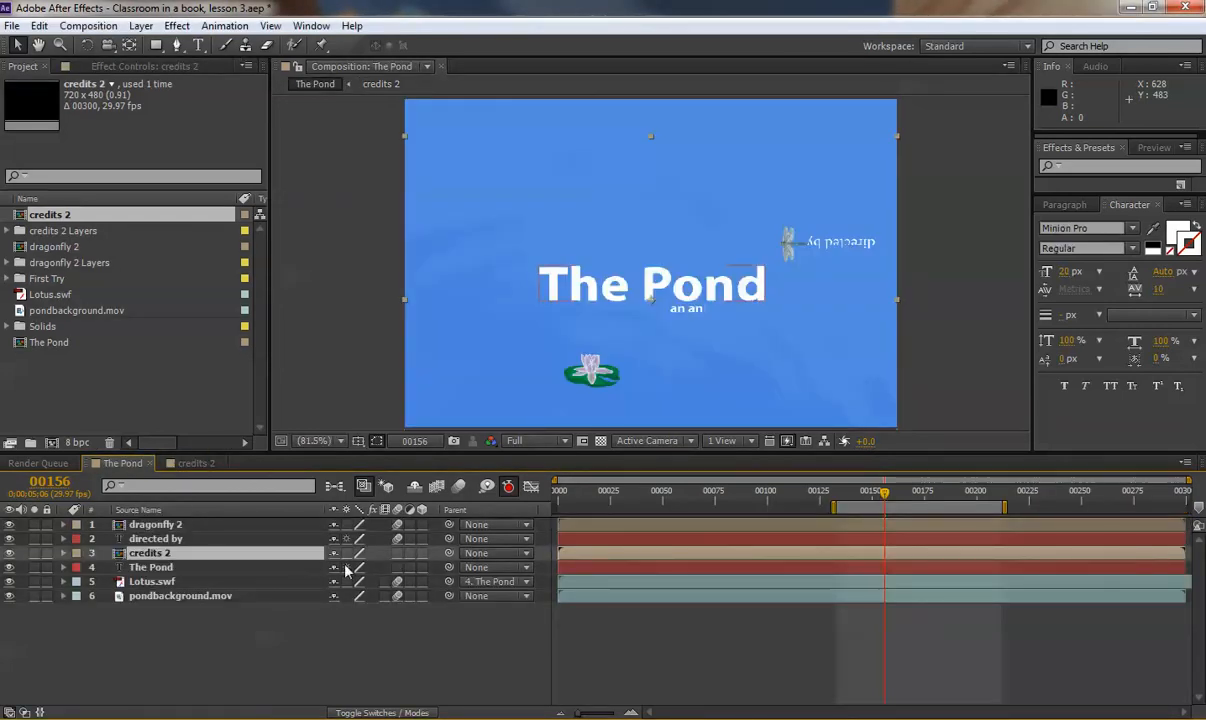
Enable motion blur on credits 2, widen the work area from frame 0 to the end, and preview The Pond.
click(399, 553)
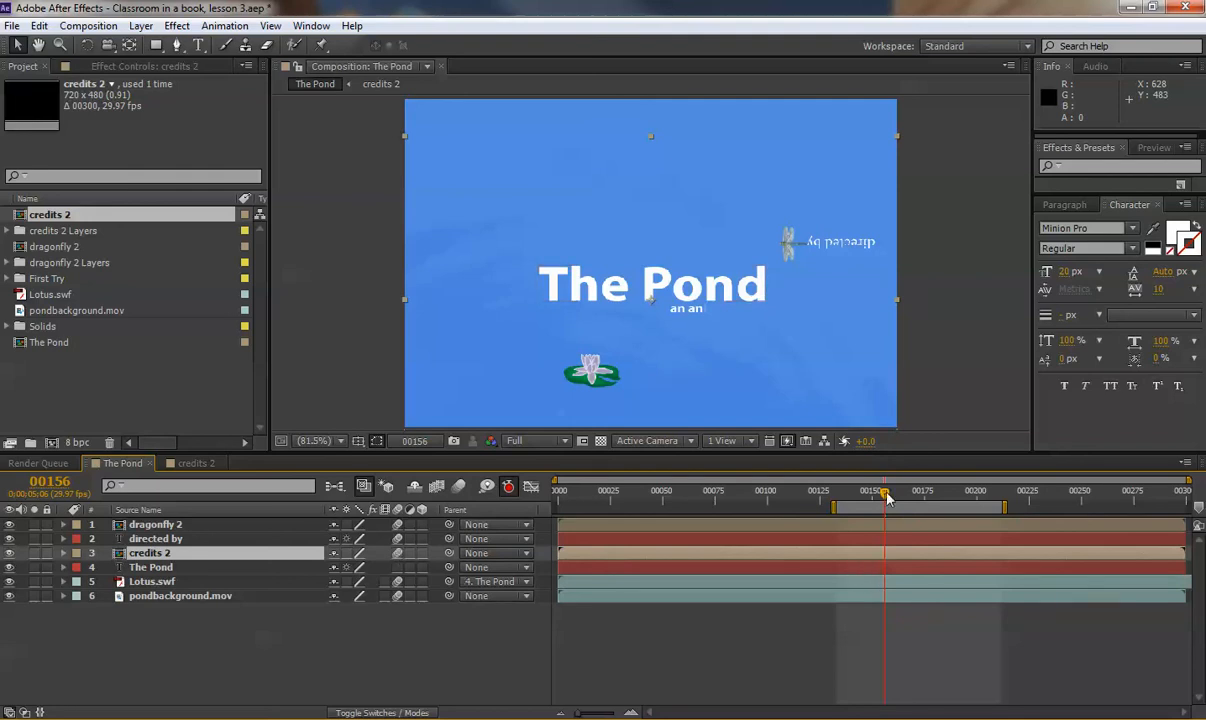
drag(888, 498, 560, 507)
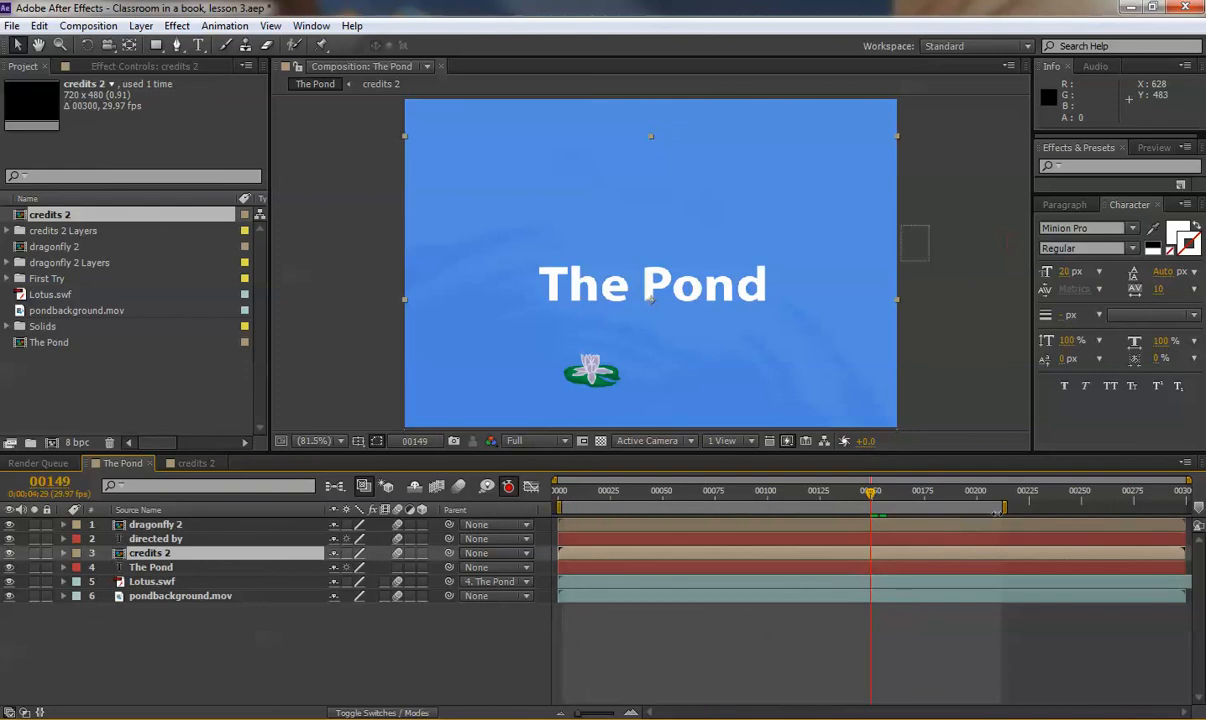
drag(1014, 508, 1192, 508)
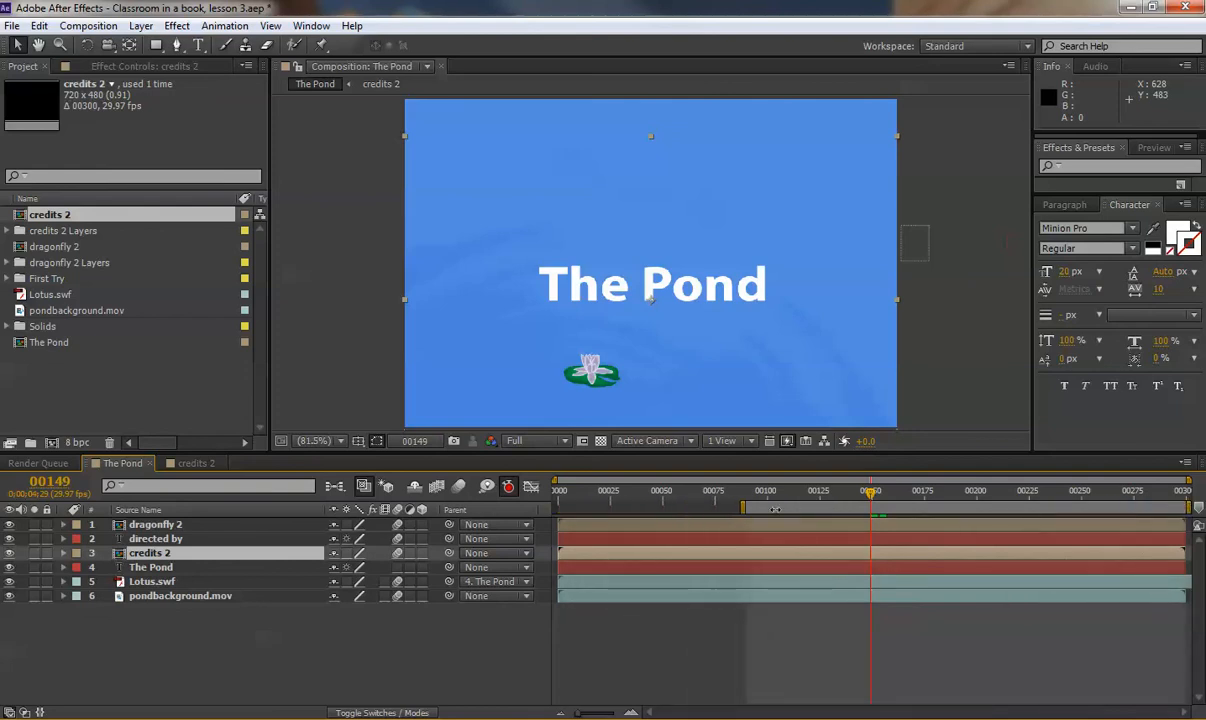
drag(742, 507, 561, 507)
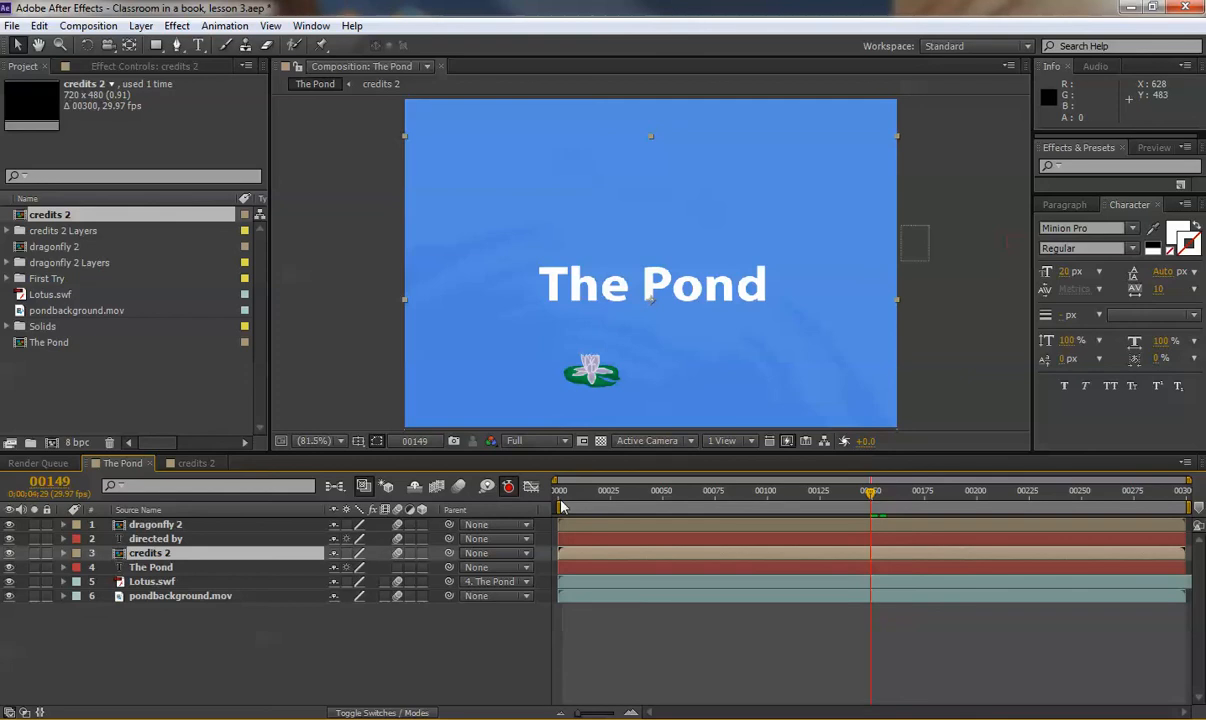
key(space)
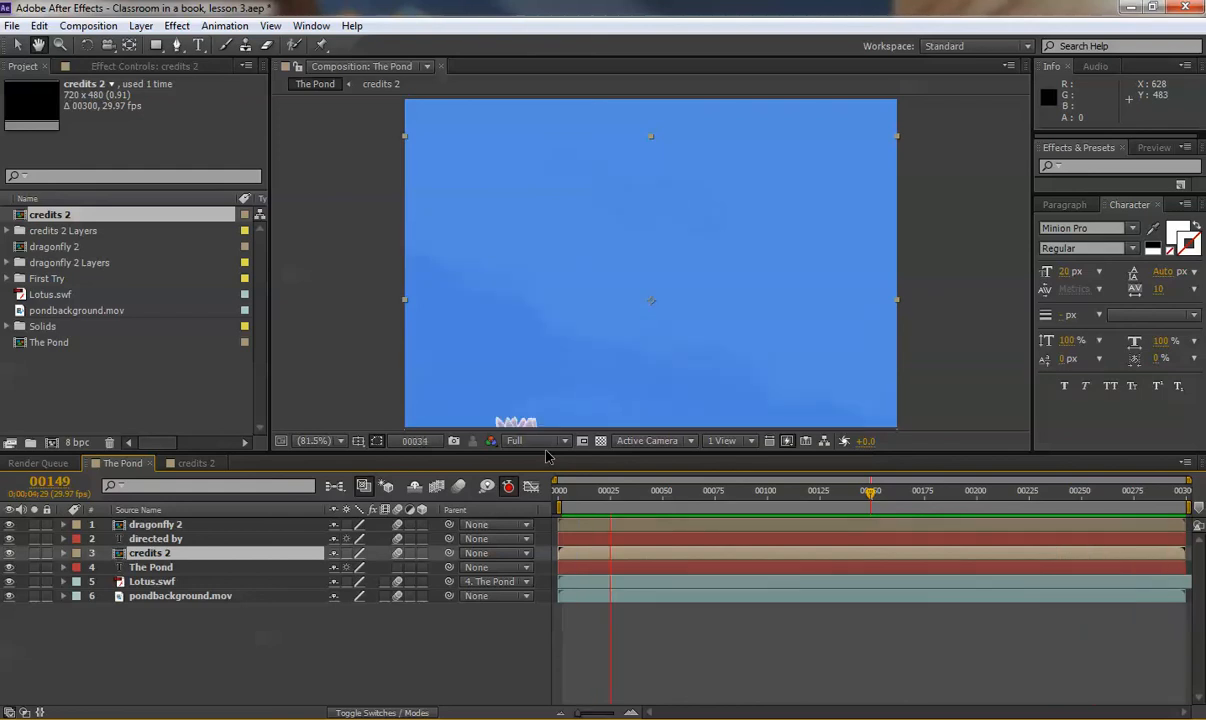
key(space)
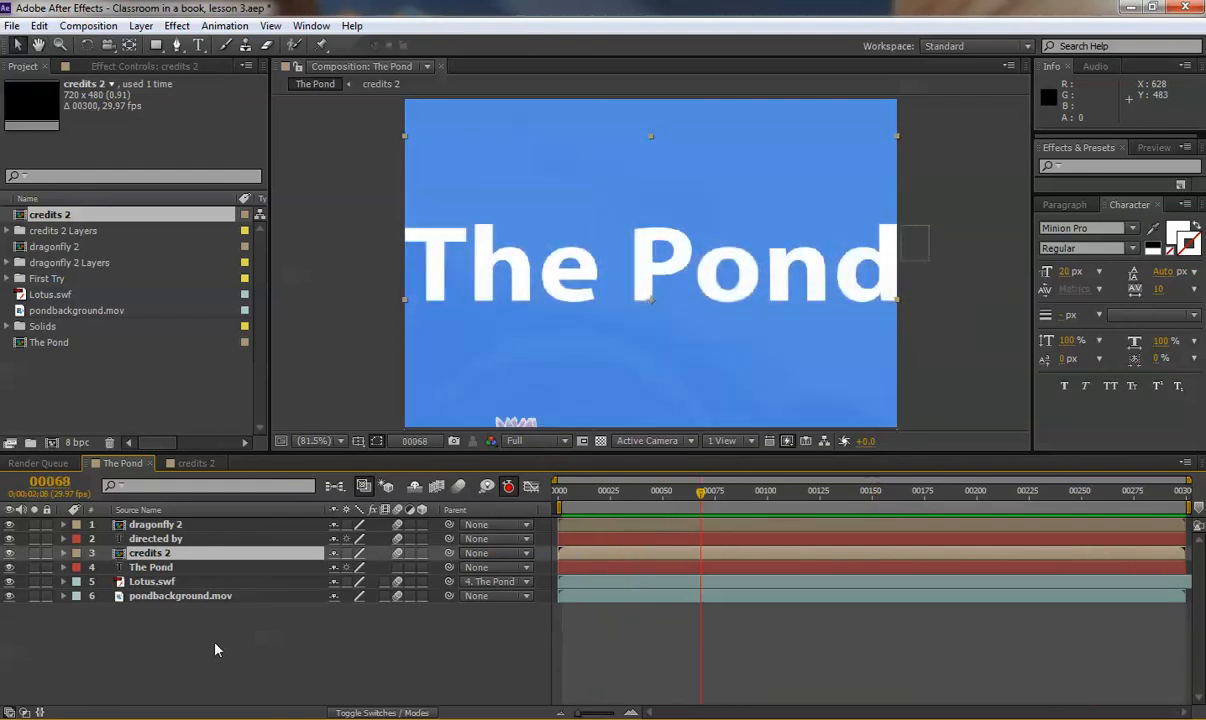